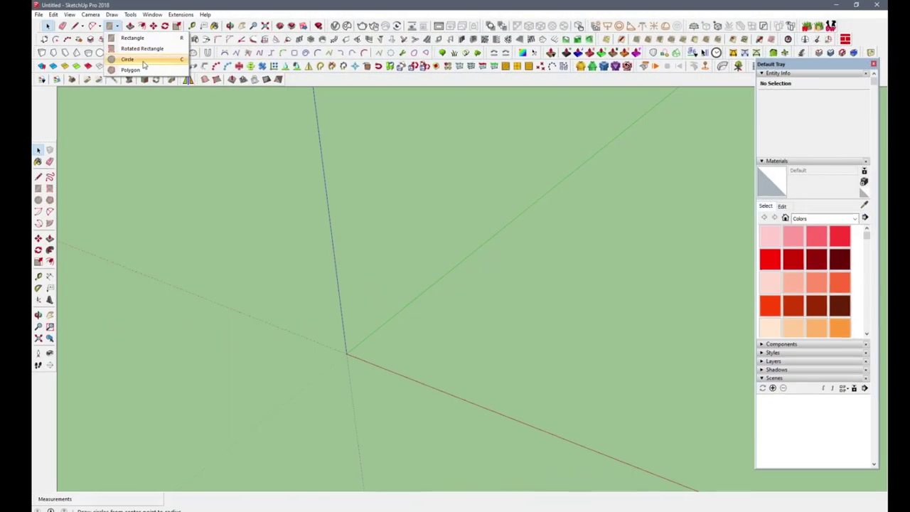
- Draw a 12-foot-radius circle at the origin and give its edge 60 segments
{"action": "left_click", "coordinate": [343, 349]}
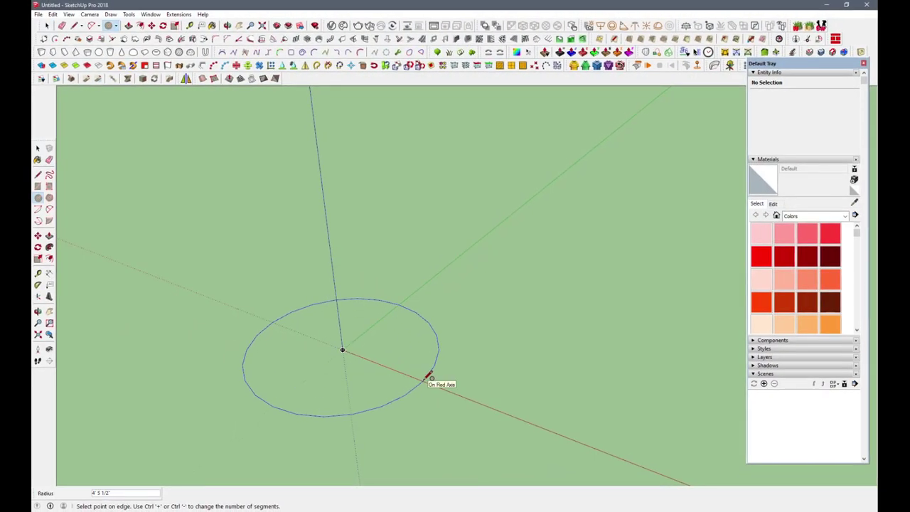
{"action": "left_click", "coordinate": [430, 376]}
{"action": "key", "text": "space"}
{"action": "left_click", "coordinate": [524, 305]}
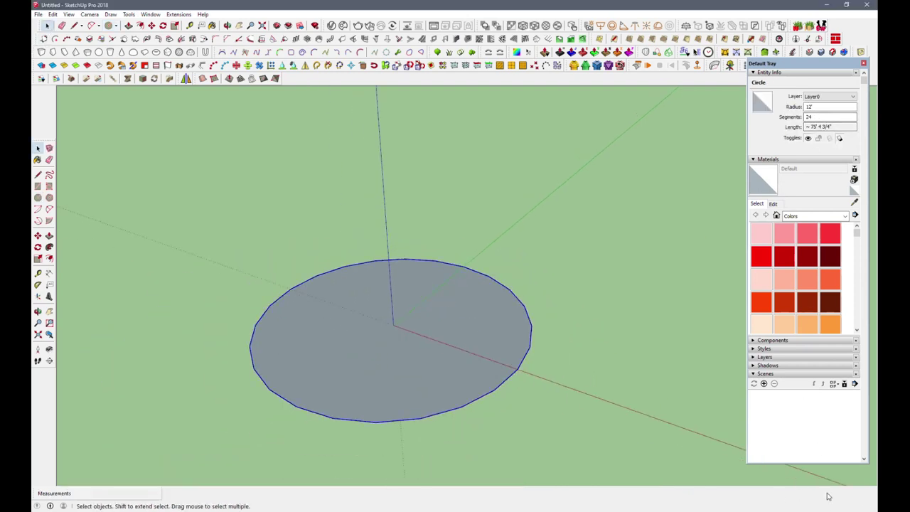
{"action": "left_click", "coordinate": [553, 339]}
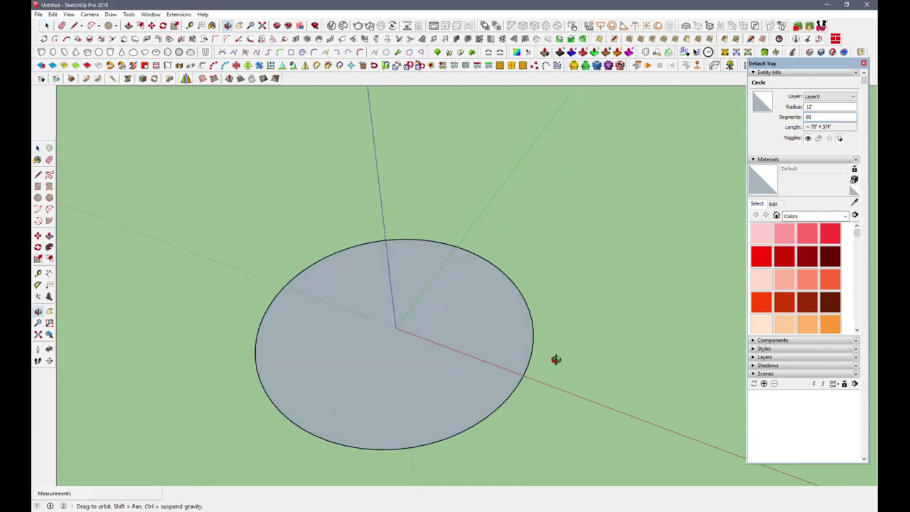
{"action": "middle_click_drag", "start_coordinate": [553, 340], "coordinate": [409, 318]}
{"action": "key", "text": "t"}
{"action": "mouse_move", "coordinate": [526, 375]}
{"action": "middle_mouse_down"}
{"action": "mouse_move", "coordinate": [417, 320]}
{"action": "mouse_move", "coordinate": [392, 217]}
{"action": "middle_mouse_up"}
{"action": "middle_click_drag", "start_coordinate": [301, 284], "coordinate": [301, 244]}
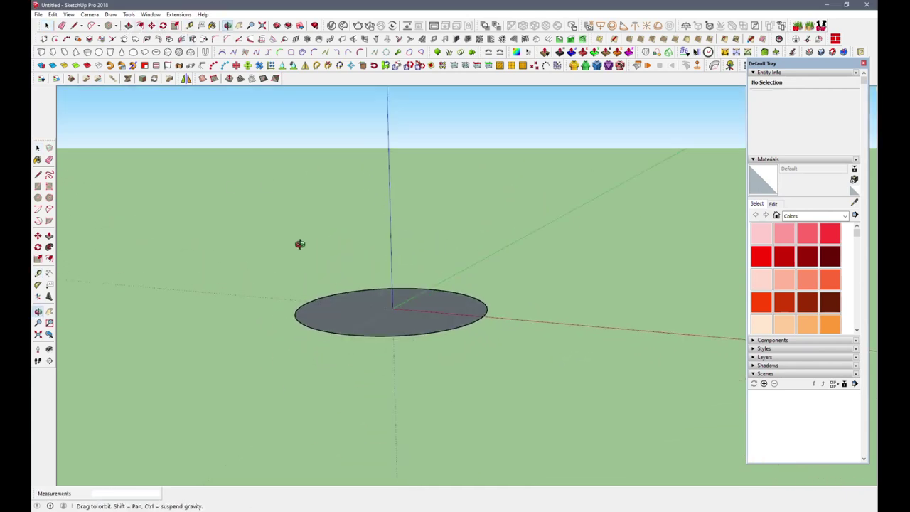
- Copy the whole circle straight up the blue axis above the original
{"action": "key", "text": "space"}
{"action": "left_click_drag", "start_coordinate": [222, 230], "coordinate": [553, 431]}
{"action": "key", "text": "m"}
{"action": "left_click", "coordinate": [392, 308]}
{"action": "key", "text": "ctrl"}
{"action": "left_click", "coordinate": [391, 240]}
{"action": "mouse_move", "coordinate": [390, 239]}
{"action": "middle_mouse_down"}
{"action": "mouse_move", "coordinate": [378, 240]}
{"action": "mouse_move", "coordinate": [384, 228]}
{"action": "middle_mouse_up"}
- Scale the upper circle copy down, then copy and shrink it again
{"action": "key", "text": "s"}
{"action": "left_click_drag", "start_coordinate": [498, 267], "coordinate": [469, 243]}
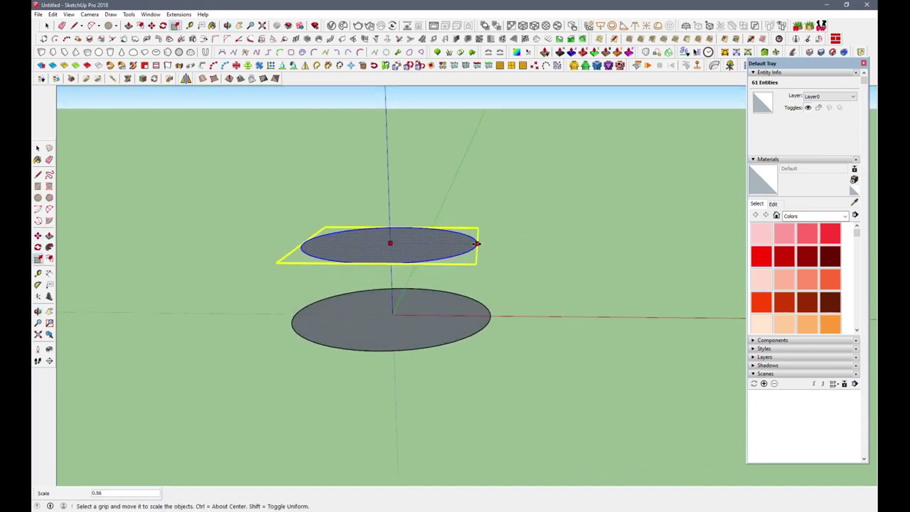
{"action": "middle_click_drag", "start_coordinate": [470, 250], "coordinate": [432, 240]}
{"action": "key", "text": "m"}
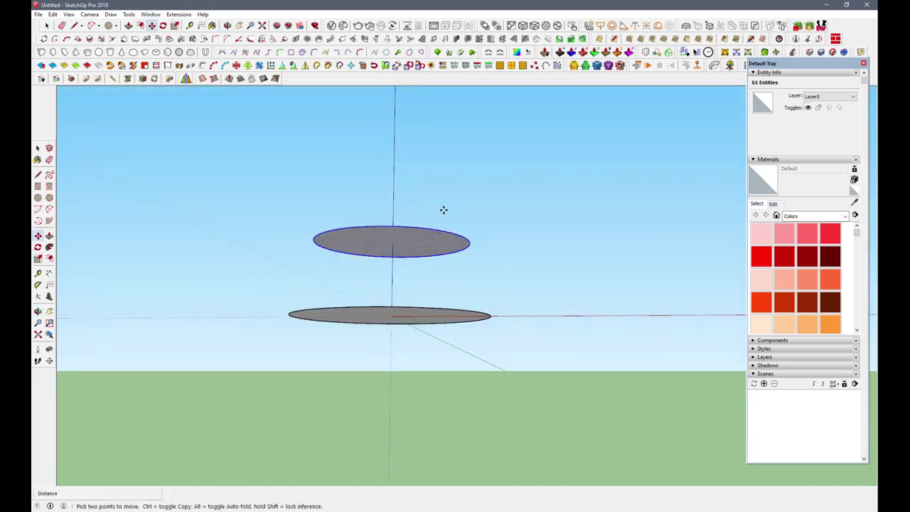
{"action": "key", "text": "ctrl"}
{"action": "left_click", "coordinate": [392, 242]}
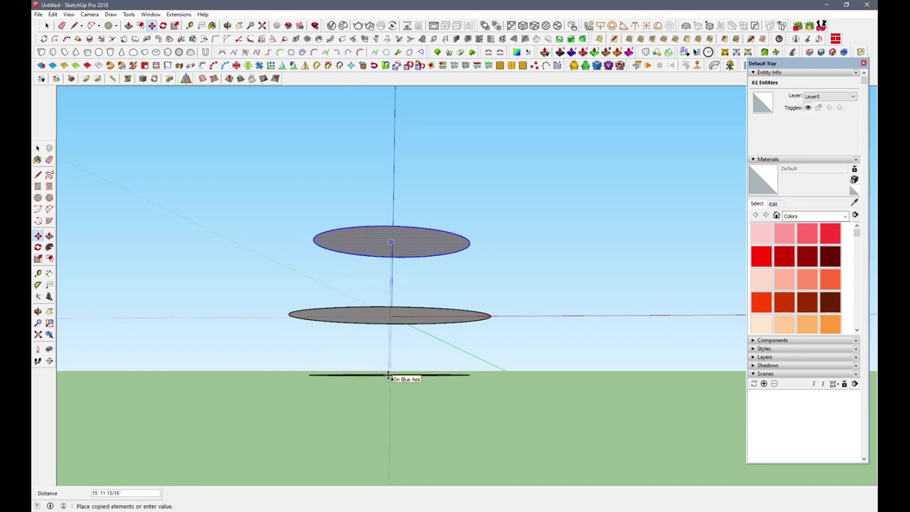
{"action": "left_click", "coordinate": [174, 26]}
{"action": "middle_click_drag", "start_coordinate": [370, 398], "coordinate": [372, 430]}
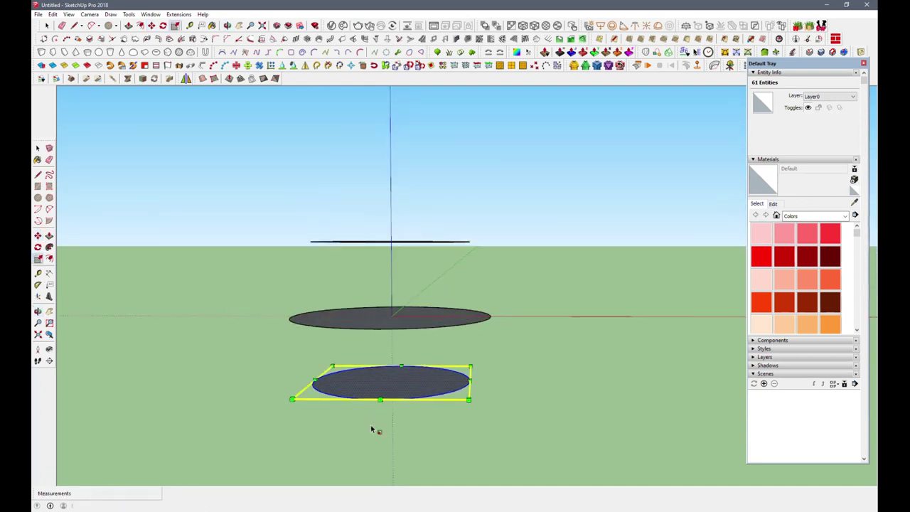
{"action": "left_click_drag", "start_coordinate": [470, 381], "coordinate": [426, 380]}
{"action": "middle_click_drag", "start_coordinate": [412, 388], "coordinate": [399, 408]}
- Draw a diameter line across the top circle and erase the part beyond its edge
{"action": "key", "text": "space"}
{"action": "key", "text": "ctrl+a"}
{"action": "middle_click_drag", "start_coordinate": [463, 338], "coordinate": [415, 286]}
{"action": "left_click", "coordinate": [414, 286]}
{"action": "left_click", "coordinate": [73, 25]}
{"action": "mouse_move", "coordinate": [341, 190]}
{"action": "middle_mouse_down"}
{"action": "mouse_move", "coordinate": [408, 157]}
{"action": "mouse_move", "coordinate": [408, 229]}
{"action": "mouse_move", "coordinate": [412, 136]}
{"action": "mouse_move", "coordinate": [421, 183]}
{"action": "mouse_move", "coordinate": [372, 406]}
{"action": "mouse_move", "coordinate": [260, 250]}
{"action": "middle_mouse_up"}
{"action": "mouse_move", "coordinate": [397, 278]}
{"action": "middle_mouse_down"}
{"action": "mouse_move", "coordinate": [647, 329]}
{"action": "mouse_move", "coordinate": [394, 411]}
{"action": "middle_mouse_up"}
{"action": "left_click", "coordinate": [646, 329]}
{"action": "key", "text": "e"}
{"action": "left_click", "coordinate": [454, 311]}
- Copy the top circle to the right of the others
{"action": "scroll", "coordinate": [361, 313], "scroll_direction": "down", "scroll_amount": 3}
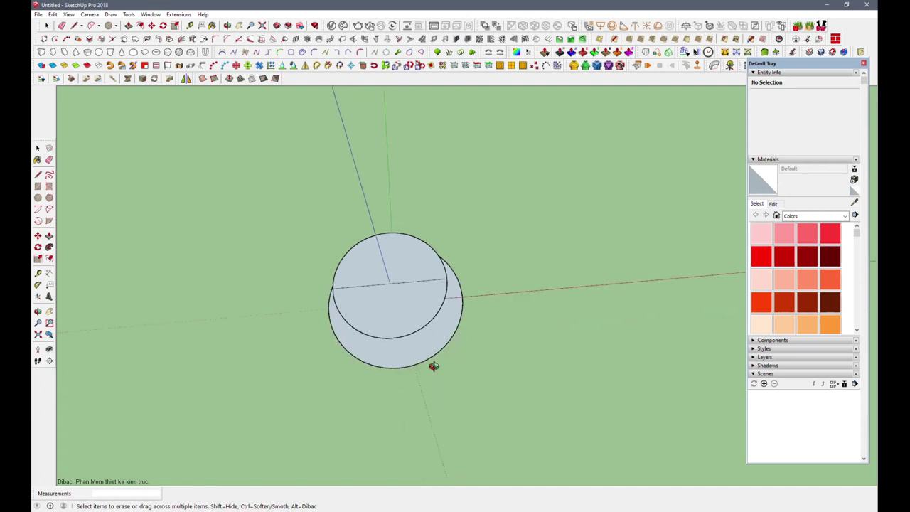
{"action": "middle_click_drag", "start_coordinate": [372, 244], "coordinate": [298, 193]}
{"action": "key", "text": "space"}
{"action": "left_click", "coordinate": [362, 291]}
{"action": "key", "text": "m"}
{"action": "left_click", "coordinate": [361, 291]}
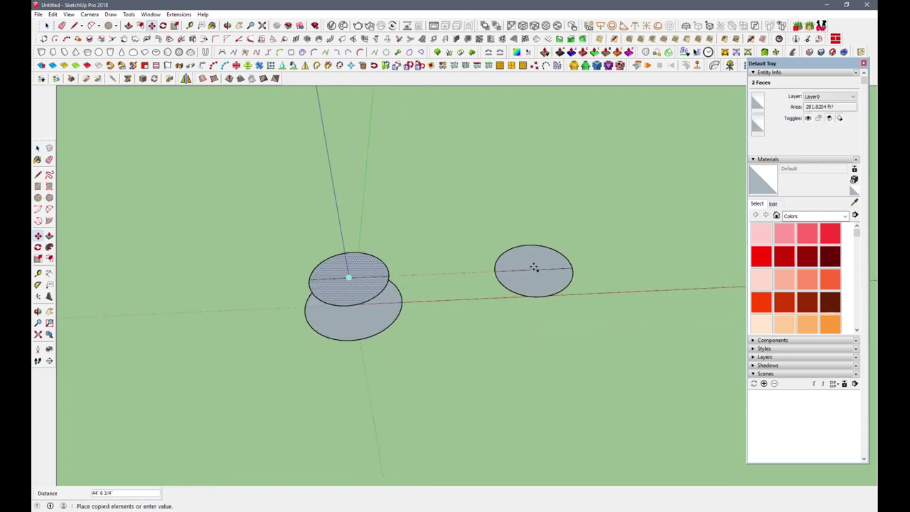
{"action": "left_click", "coordinate": [533, 268]}
{"action": "scroll", "coordinate": [568, 260], "scroll_direction": "up", "scroll_amount": 5}
- Draw radius lines from the copied circle's centre to its edge
{"action": "key", "text": "l"}
{"action": "left_click", "coordinate": [465, 279]}
{"action": "left_click", "coordinate": [457, 389]}
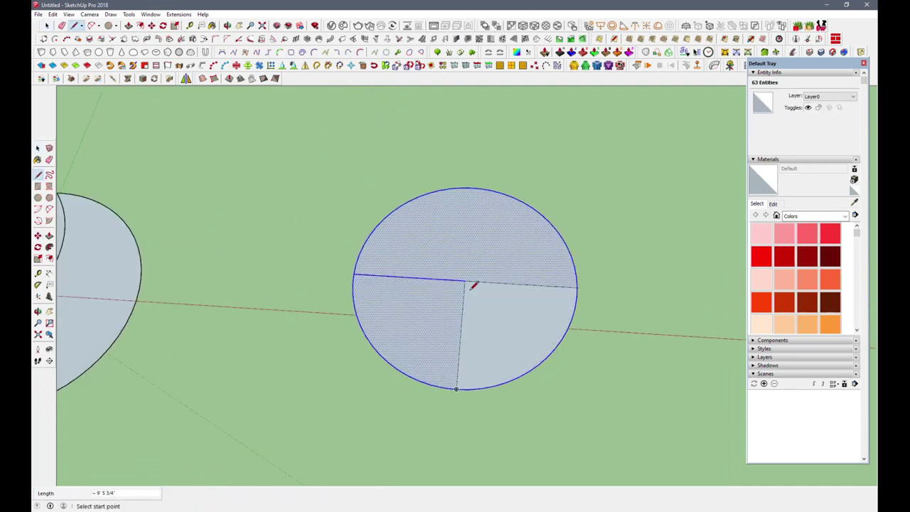
{"action": "left_click", "coordinate": [473, 187]}
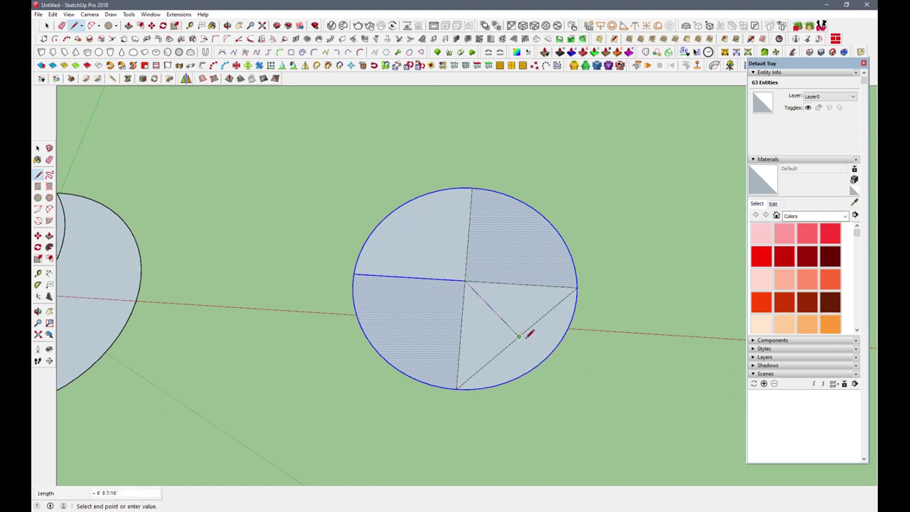
{"action": "left_click", "coordinate": [548, 365]}
{"action": "mouse_move", "coordinate": [508, 342]}
{"action": "middle_mouse_down"}
{"action": "mouse_move", "coordinate": [525, 365]}
{"action": "mouse_move", "coordinate": [586, 219]}
{"action": "middle_mouse_up"}
- Draw a small inner circle around the disc's centre
{"action": "left_click", "coordinate": [91, 25]}
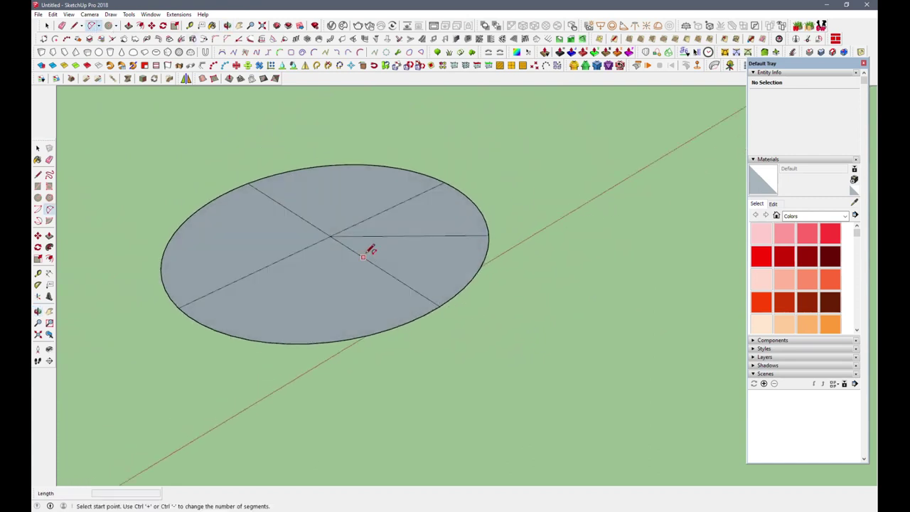
{"action": "key", "text": "c"}
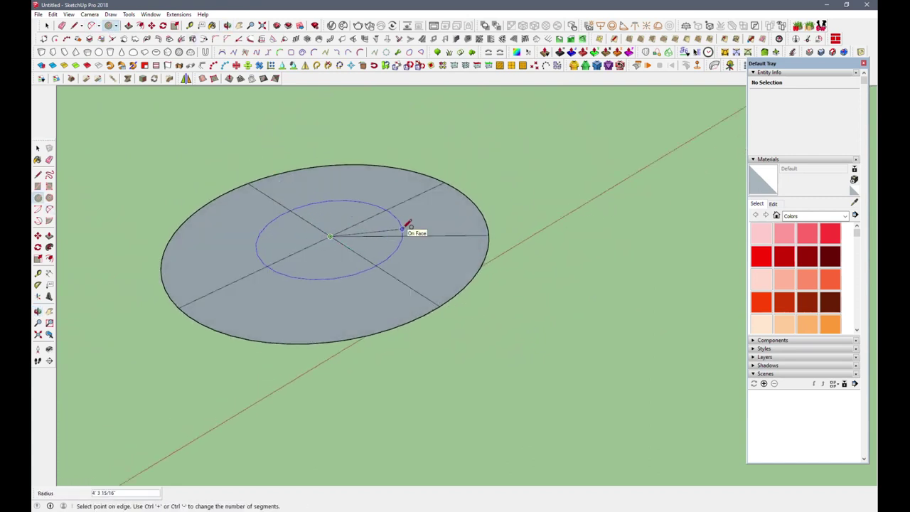
{"action": "left_click", "coordinate": [693, 52]}
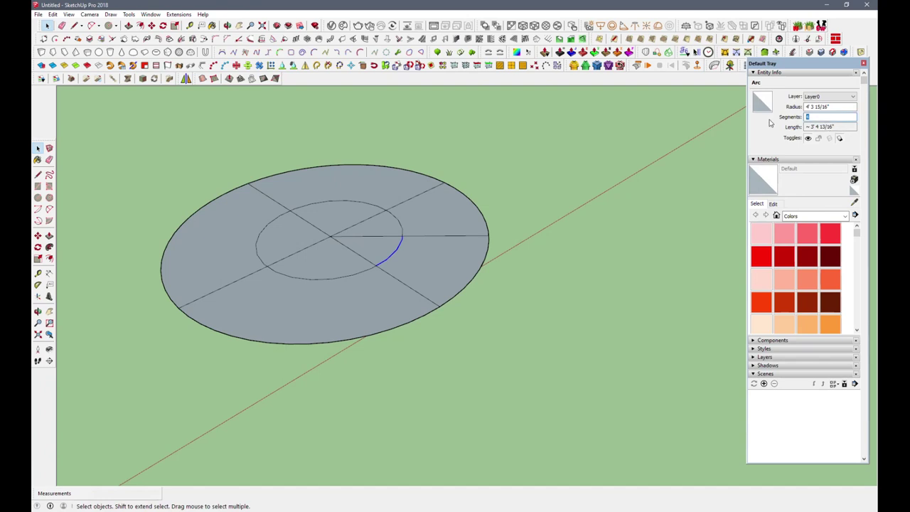
{"action": "middle_click_drag", "start_coordinate": [687, 234], "coordinate": [434, 230]}
{"action": "key", "text": "Escape"}
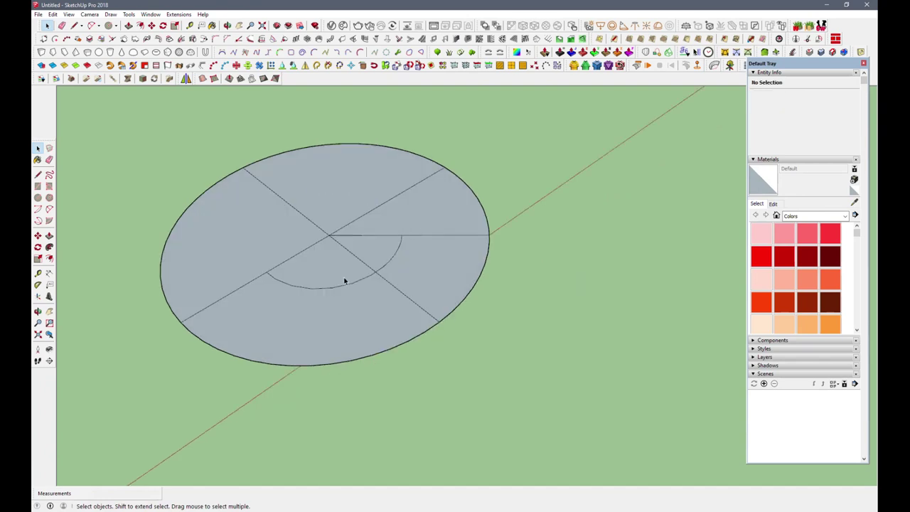
- Add a small two-point arc inside the circular face
{"action": "left_click", "coordinate": [93, 26]}
{"action": "left_click", "coordinate": [375, 272]}
{"action": "left_click", "coordinate": [400, 237]}
{"action": "mouse_move", "coordinate": [400, 236]}
{"action": "middle_mouse_down"}
{"action": "mouse_move", "coordinate": [401, 214]}
{"action": "mouse_move", "coordinate": [319, 431]}
{"action": "mouse_move", "coordinate": [349, 175]}
{"action": "middle_mouse_up"}
{"action": "left_click", "coordinate": [402, 230]}
- Draw a straight line from the circle's edge out beyond it
{"action": "key", "text": "l"}
{"action": "left_click", "coordinate": [448, 219]}
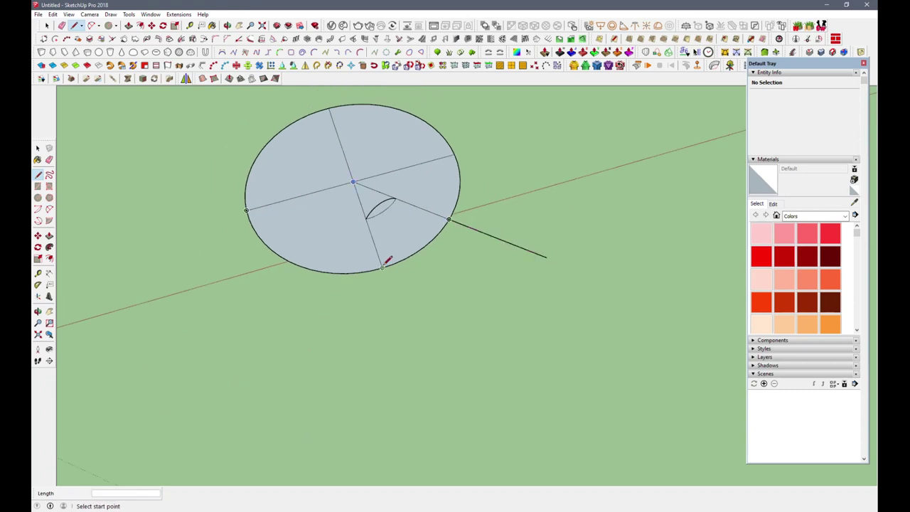
{"action": "left_click", "coordinate": [419, 366]}
{"action": "key", "text": "space"}
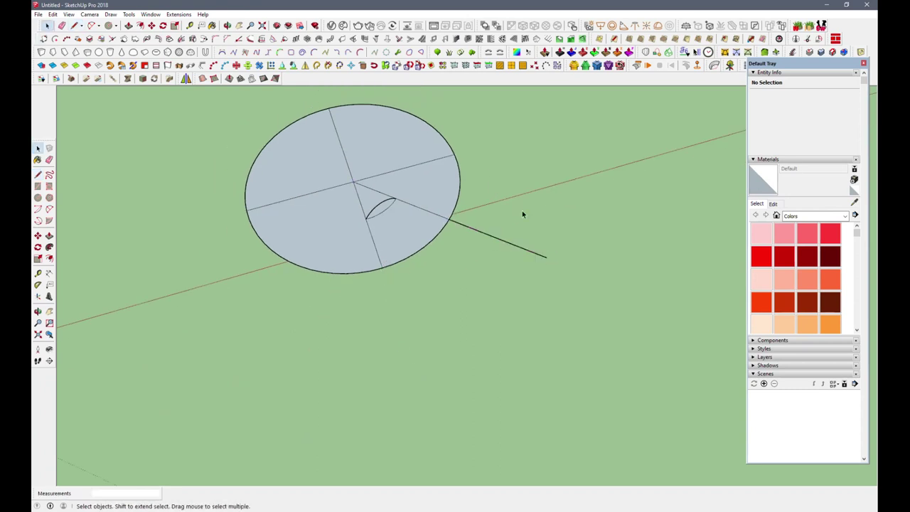
- Rotate-copy the outer line around the circle's centre
{"action": "left_click", "coordinate": [498, 238]}
{"action": "key", "text": "q"}
{"action": "left_click", "coordinate": [354, 181]}
{"action": "left_click", "coordinate": [449, 219]}
{"action": "left_click", "coordinate": [384, 270]}
{"action": "middle_click_drag", "start_coordinate": [384, 270], "coordinate": [432, 159]}
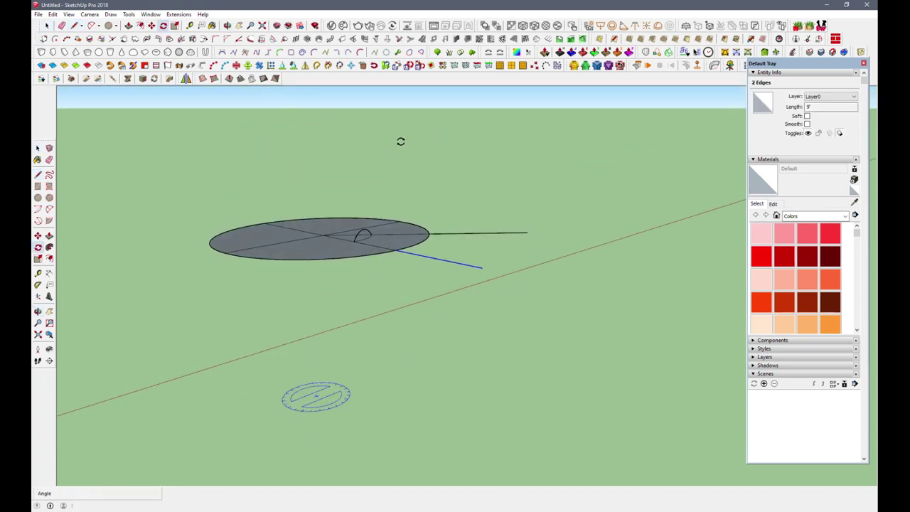
- Close the triangle with a line and draw a vertical edge above it
{"action": "left_click", "coordinate": [74, 26]}
{"action": "left_click", "coordinate": [527, 233]}
{"action": "left_click", "coordinate": [482, 267]}
{"action": "middle_click_drag", "start_coordinate": [483, 266], "coordinate": [517, 232]}
{"action": "left_click", "coordinate": [517, 242]}
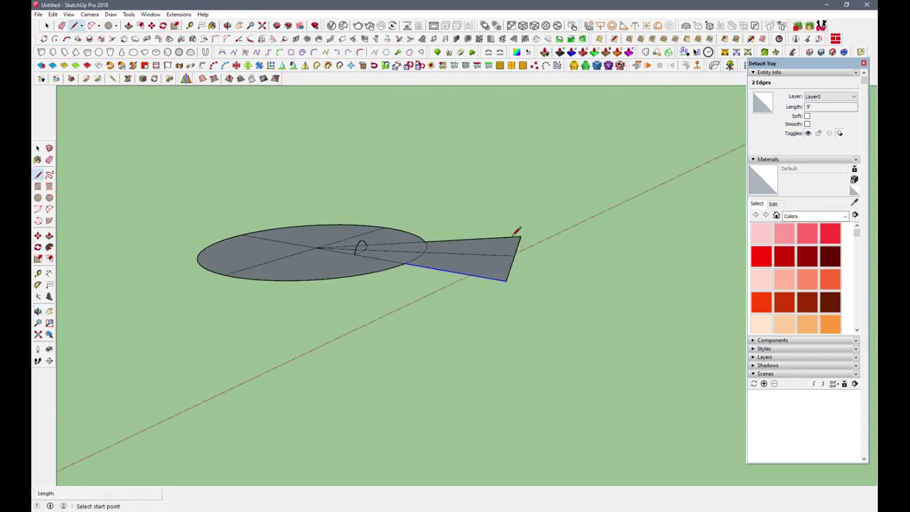
{"action": "left_click", "coordinate": [522, 200]}
{"action": "middle_click_drag", "start_coordinate": [521, 200], "coordinate": [331, 281]}
- Draw a two-point arc rising from the small inner arch
{"action": "key", "text": "a"}
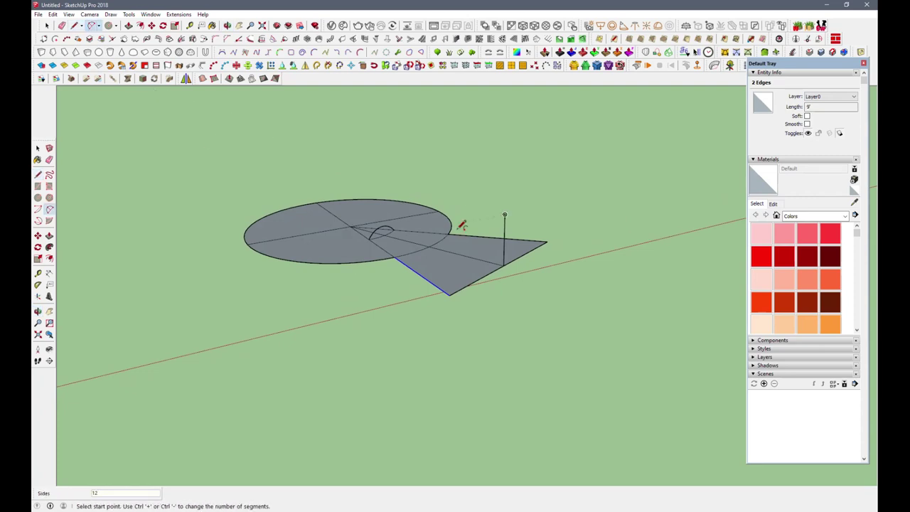
{"action": "middle_click_drag", "start_coordinate": [487, 218], "coordinate": [569, 203]}
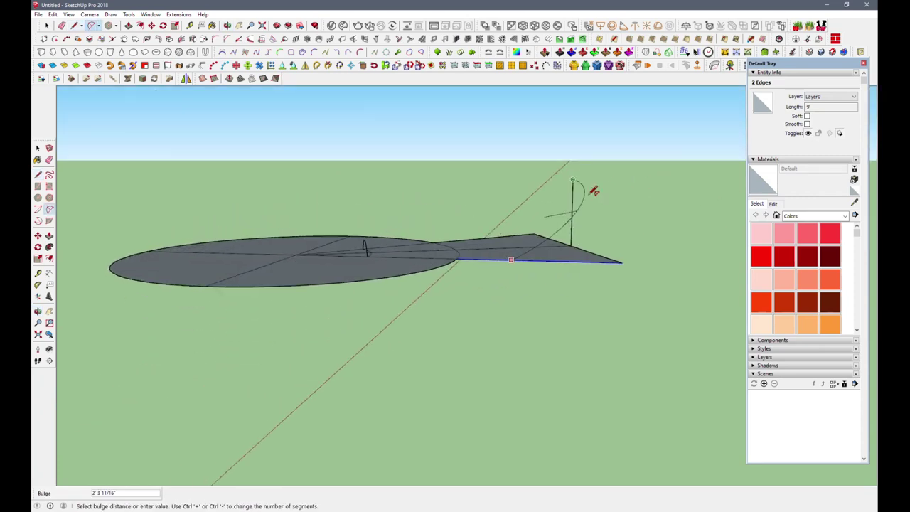
{"action": "left_click", "coordinate": [522, 266]}
{"action": "middle_click_drag", "start_coordinate": [522, 266], "coordinate": [256, 478]}
{"action": "left_click", "coordinate": [434, 265]}
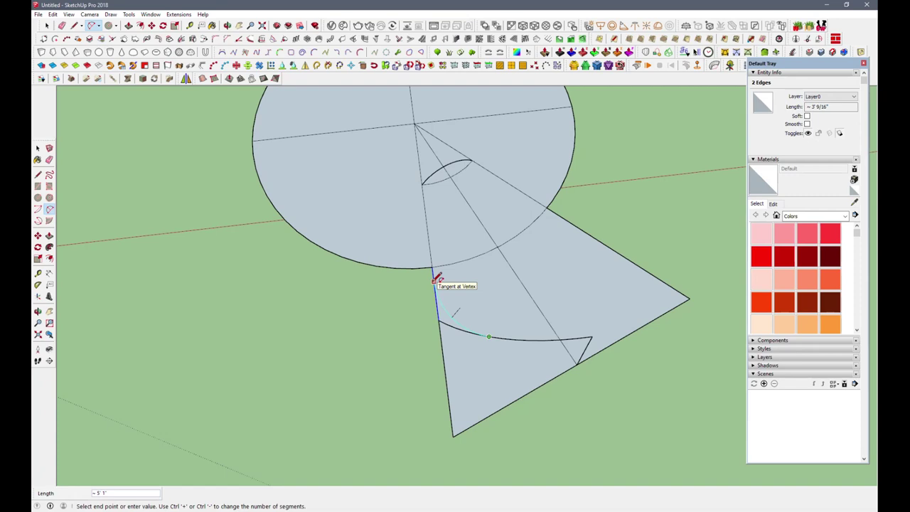
{"action": "mouse_move", "coordinate": [435, 279]}
{"action": "middle_mouse_down"}
{"action": "mouse_move", "coordinate": [531, 254]}
{"action": "mouse_move", "coordinate": [321, 266]}
{"action": "middle_mouse_up"}
- Add an arc curving from the inner arch up toward the vertical edge
{"action": "left_click", "coordinate": [370, 248]}
{"action": "scroll", "coordinate": [362, 254], "scroll_direction": "up", "scroll_amount": 5}
{"action": "middle_click_drag", "start_coordinate": [319, 260], "coordinate": [455, 167]}
{"action": "scroll", "coordinate": [462, 268], "scroll_direction": "down", "scroll_amount": 5}
{"action": "mouse_move", "coordinate": [461, 268]}
{"action": "middle_mouse_down"}
{"action": "mouse_move", "coordinate": [489, 220]}
{"action": "mouse_move", "coordinate": [457, 264]}
{"action": "middle_mouse_up"}
{"action": "left_click", "coordinate": [599, 221]}
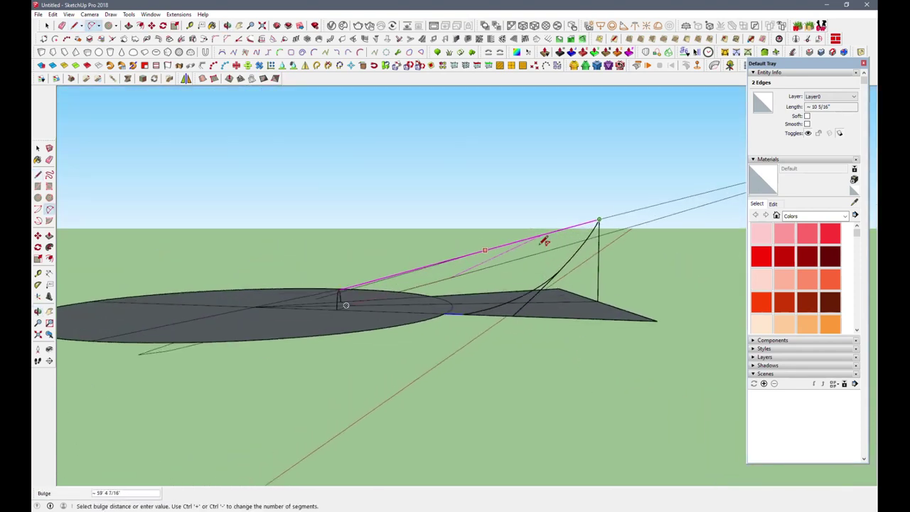
{"action": "middle_click_drag", "start_coordinate": [544, 240], "coordinate": [539, 254]}
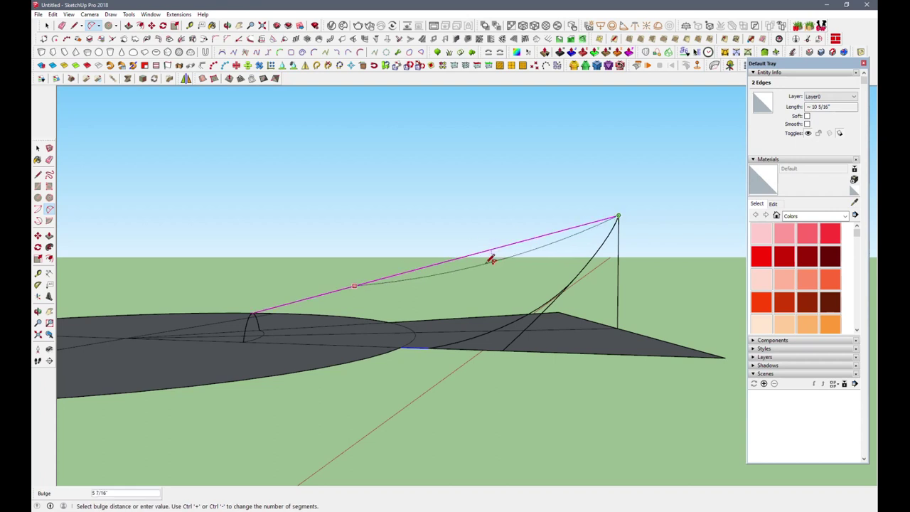
{"action": "left_click", "coordinate": [491, 259]}
- Draw arcs linking the arch top down to the triangular face's tip
{"action": "left_click", "coordinate": [256, 318]}
{"action": "left_click", "coordinate": [126, 335]}
{"action": "mouse_move", "coordinate": [126, 335]}
{"action": "middle_mouse_down"}
{"action": "mouse_move", "coordinate": [418, 318]}
{"action": "mouse_move", "coordinate": [353, 291]}
{"action": "middle_mouse_up"}
{"action": "left_click", "coordinate": [364, 288]}
{"action": "left_click", "coordinate": [249, 326]}
{"action": "mouse_move", "coordinate": [249, 326]}
{"action": "middle_mouse_down"}
{"action": "mouse_move", "coordinate": [273, 239]}
{"action": "mouse_move", "coordinate": [338, 283]}
{"action": "mouse_move", "coordinate": [471, 321]}
{"action": "middle_mouse_up"}
- Add a final arc from the arch top to the face end, completing the fin outline
{"action": "left_click", "coordinate": [293, 340]}
{"action": "left_click", "coordinate": [427, 292]}
{"action": "mouse_move", "coordinate": [384, 286]}
{"action": "middle_mouse_down"}
{"action": "mouse_move", "coordinate": [378, 296]}
{"action": "mouse_move", "coordinate": [453, 284]}
{"action": "mouse_move", "coordinate": [601, 294]}
{"action": "mouse_move", "coordinate": [492, 281]}
{"action": "middle_mouse_up"}
{"action": "left_click", "coordinate": [455, 279]}
{"action": "left_click", "coordinate": [496, 286]}
{"action": "left_click", "coordinate": [48, 25]}
{"action": "scroll", "coordinate": [490, 307], "scroll_direction": "up", "scroll_amount": 3}
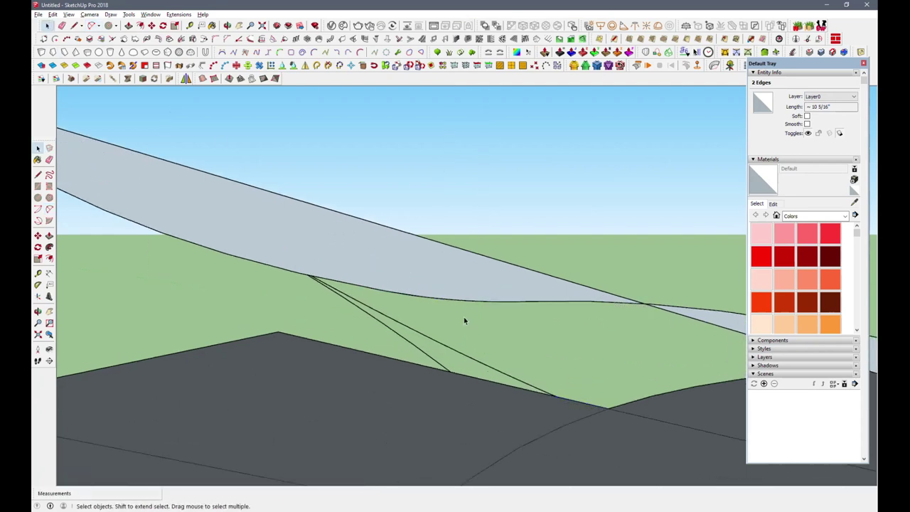
{"action": "scroll", "coordinate": [464, 317], "scroll_direction": "down", "scroll_amount": 4}
{"action": "mouse_move", "coordinate": [387, 265]}
{"action": "middle_mouse_down"}
{"action": "mouse_move", "coordinate": [102, 368]}
{"action": "mouse_move", "coordinate": [451, 258]}
{"action": "mouse_move", "coordinate": [274, 244]}
{"action": "mouse_move", "coordinate": [372, 252]}
{"action": "mouse_move", "coordinate": [375, 266]}
{"action": "middle_mouse_up"}
- Select a curve edge and the small arc and try skinning between them
{"action": "left_click", "coordinate": [375, 266]}
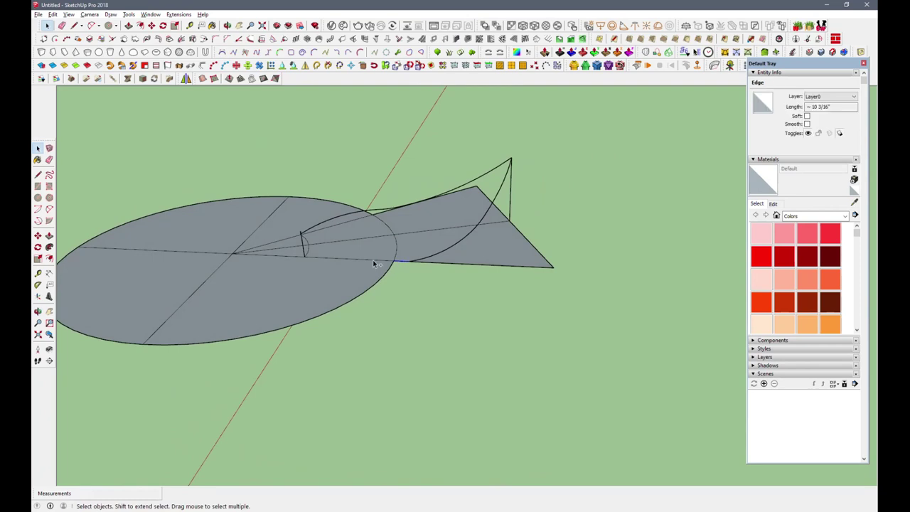
{"action": "left_click", "coordinate": [307, 253], "text": "shift"}
{"action": "middle_click_drag", "start_coordinate": [307, 252], "coordinate": [287, 251]}
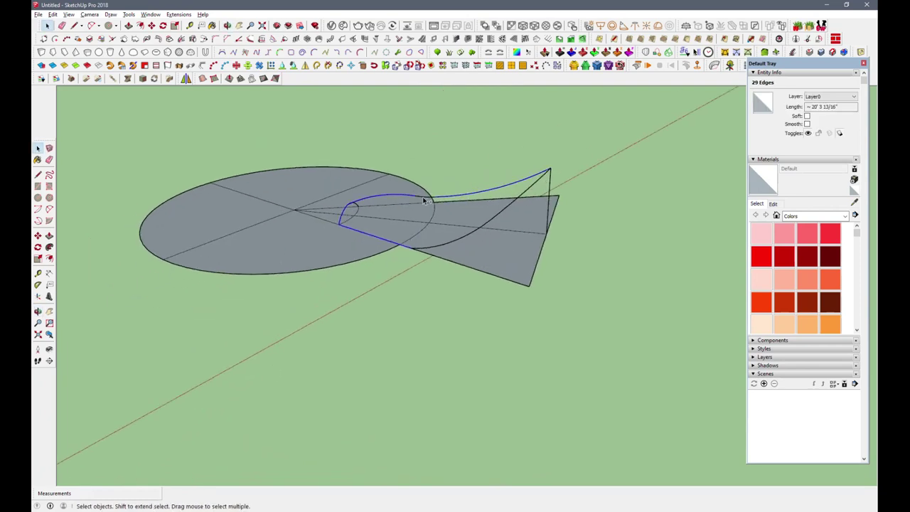
{"action": "mouse_move", "coordinate": [476, 242]}
{"action": "middle_mouse_down"}
{"action": "mouse_move", "coordinate": [386, 386]}
{"action": "mouse_move", "coordinate": [564, 308]}
{"action": "mouse_move", "coordinate": [396, 237]}
{"action": "middle_mouse_up"}
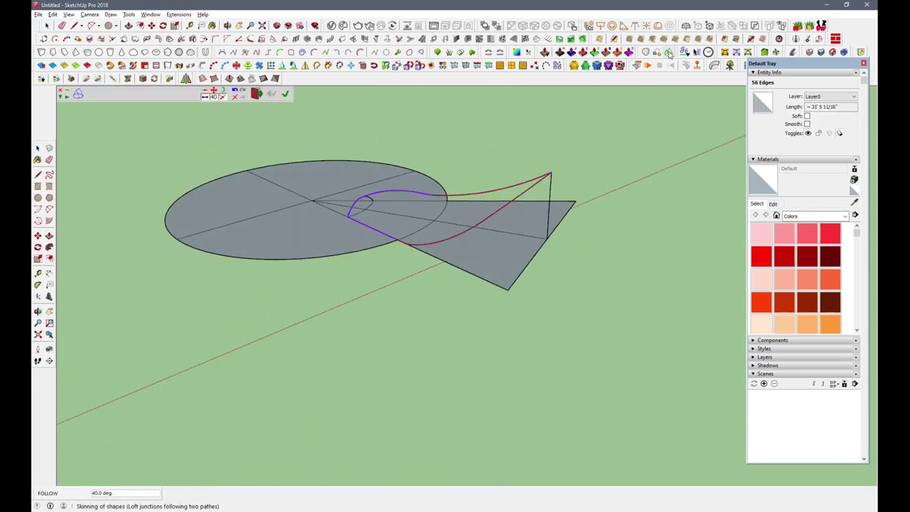
{"action": "key", "text": "space"}
{"action": "left_click", "coordinate": [653, 40]}
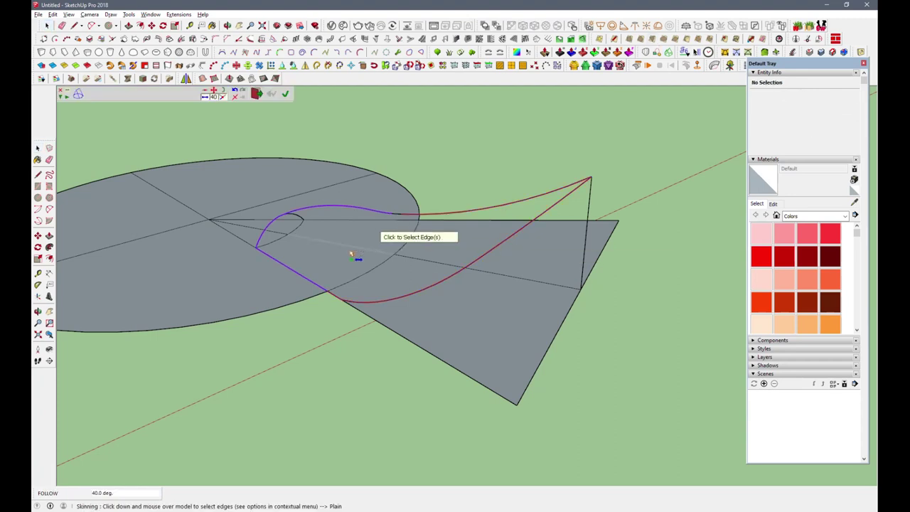
{"action": "key", "text": "space"}
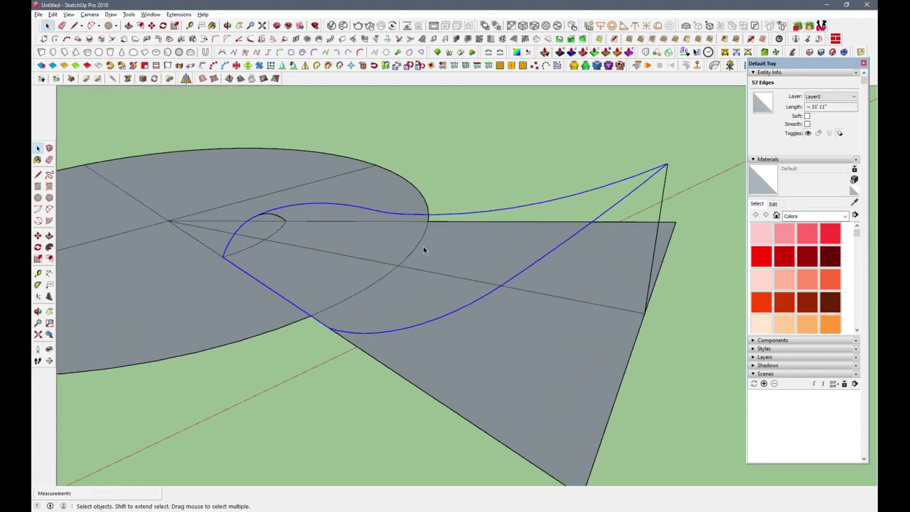
- Move the selected curve up and to the right
{"action": "scroll", "coordinate": [427, 247], "scroll_direction": "down", "scroll_amount": 5}
{"action": "key", "text": "m"}
{"action": "left_click", "coordinate": [301, 205]}
{"action": "left_click", "coordinate": [392, 175]}
{"action": "scroll", "coordinate": [443, 195], "scroll_direction": "up", "scroll_amount": 5}
{"action": "mouse_move", "coordinate": [443, 195]}
{"action": "middle_mouse_down"}
{"action": "mouse_move", "coordinate": [571, 106]}
{"action": "mouse_move", "coordinate": [427, 213]}
{"action": "middle_mouse_up"}
{"action": "key", "text": "space"}
- Select the leaf outline's upper edges
{"action": "left_click", "coordinate": [327, 313]}
{"action": "middle_click_drag", "start_coordinate": [327, 313], "coordinate": [406, 199]}
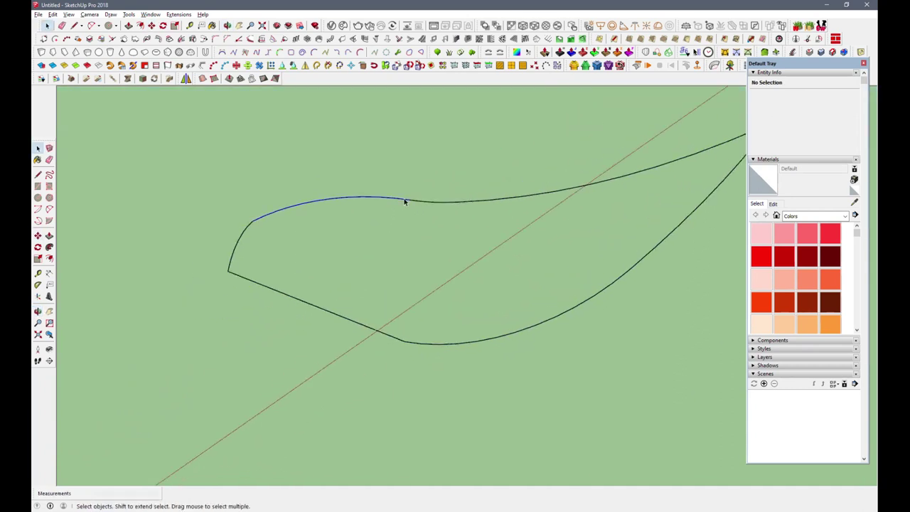
{"action": "left_click", "coordinate": [653, 40]}
{"action": "key", "text": "Escape"}
{"action": "left_click", "coordinate": [500, 280]}
{"action": "mouse_move", "coordinate": [500, 279]}
{"action": "middle_mouse_down"}
{"action": "mouse_move", "coordinate": [331, 260]}
{"action": "mouse_move", "coordinate": [394, 342]}
{"action": "middle_mouse_up"}
- Replace the leaf's straight lower edge with a shallow two-point arc
{"action": "left_click", "coordinate": [213, 295]}
{"action": "left_click", "coordinate": [431, 343]}
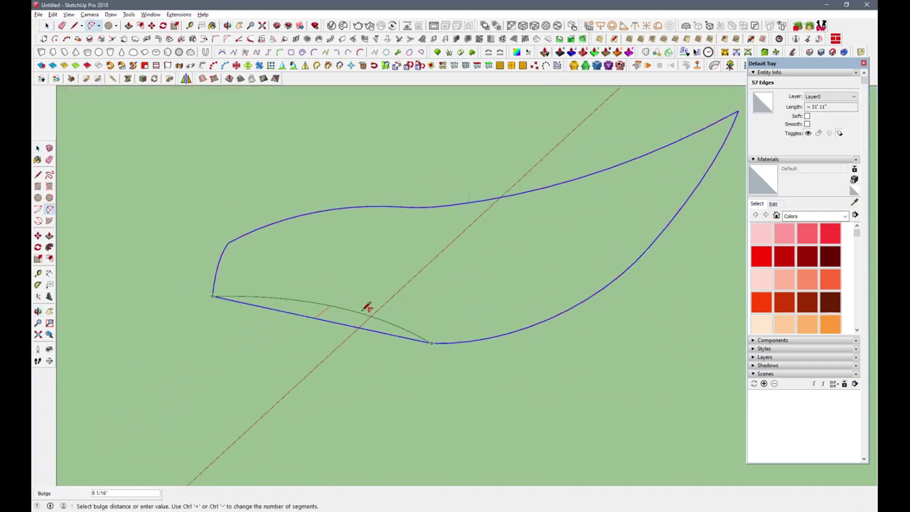
{"action": "left_click", "coordinate": [320, 303]}
{"action": "key", "text": "e"}
{"action": "left_click_drag", "start_coordinate": [342, 317], "coordinate": [406, 335]}
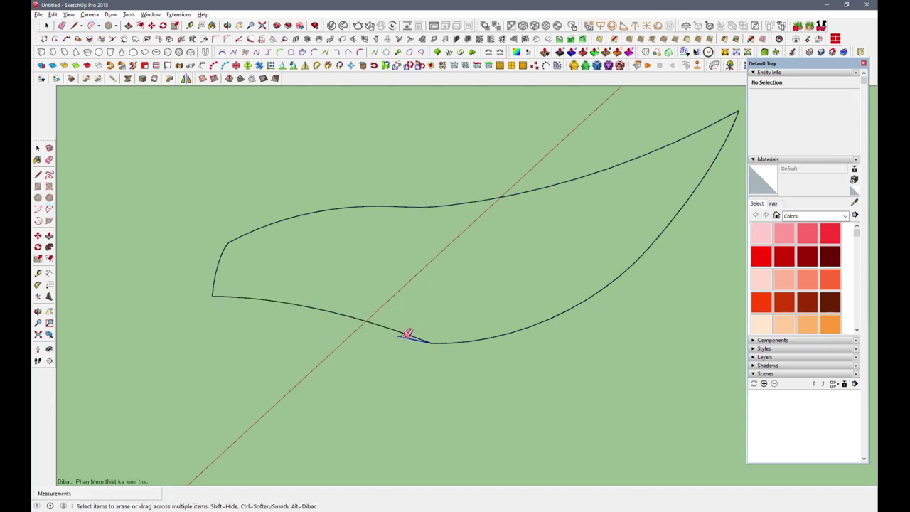
- Select the whole closed 76-edge leaf outline
{"action": "left_click", "coordinate": [91, 26]}
{"action": "key", "text": "Escape"}
{"action": "key", "text": "e"}
{"action": "mouse_move", "coordinate": [434, 344]}
{"action": "middle_mouse_down"}
{"action": "mouse_move", "coordinate": [497, 331]}
{"action": "mouse_move", "coordinate": [437, 325]}
{"action": "mouse_move", "coordinate": [417, 349]}
{"action": "mouse_move", "coordinate": [461, 355]}
{"action": "mouse_move", "coordinate": [445, 303]}
{"action": "mouse_move", "coordinate": [290, 365]}
{"action": "mouse_move", "coordinate": [482, 293]}
{"action": "middle_mouse_up"}
{"action": "key", "text": "ctrl+a"}
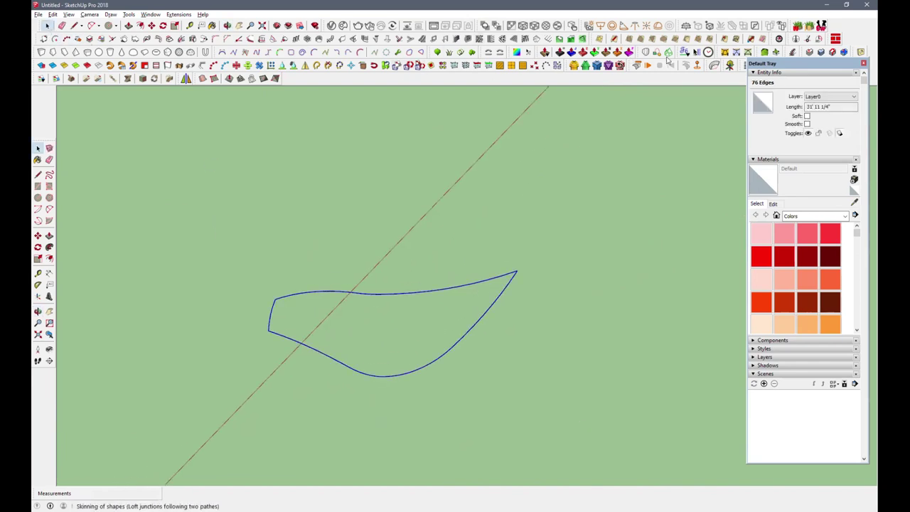
- Erase the cone's geometry and clear the selection
{"action": "scroll", "coordinate": [468, 307], "scroll_direction": "down", "scroll_amount": 2}
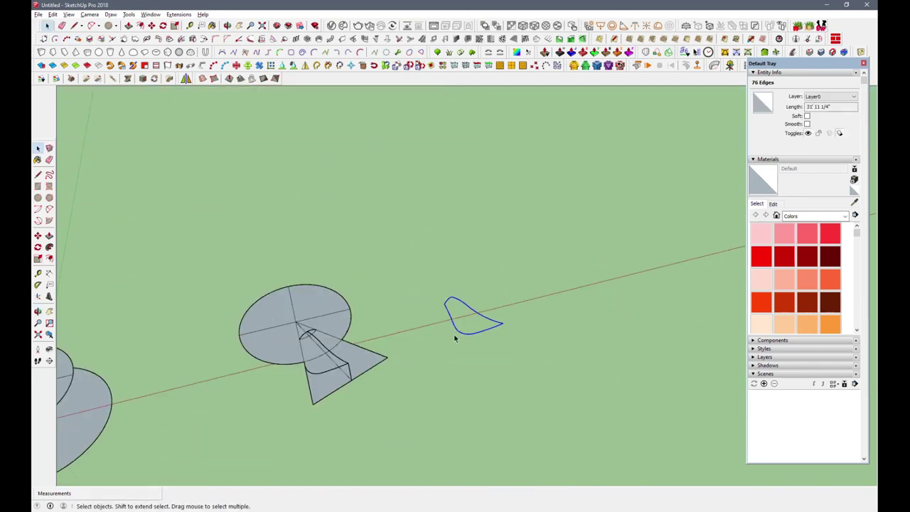
{"action": "left_click", "coordinate": [154, 27]}
{"action": "left_click", "coordinate": [48, 26]}
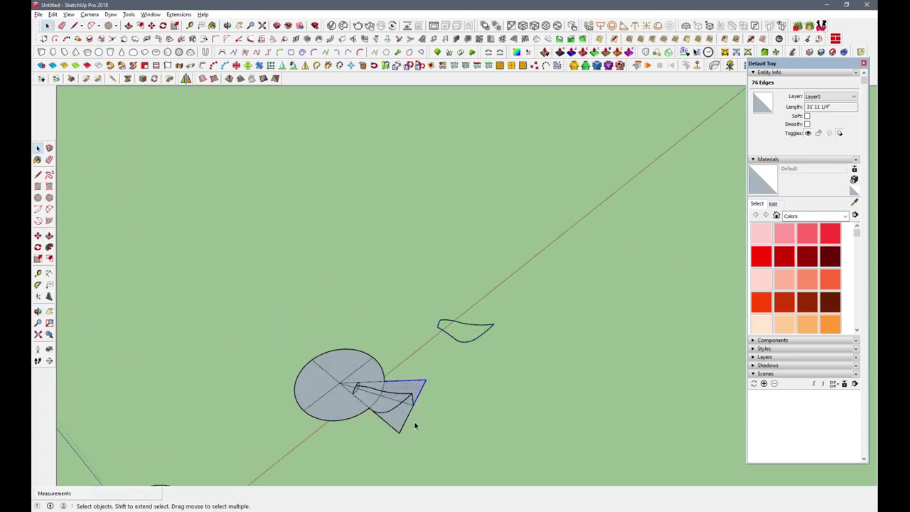
{"action": "key", "text": "Delete"}
{"action": "scroll", "coordinate": [387, 416], "scroll_direction": "up", "scroll_amount": 3}
{"action": "left_click", "coordinate": [422, 396]}
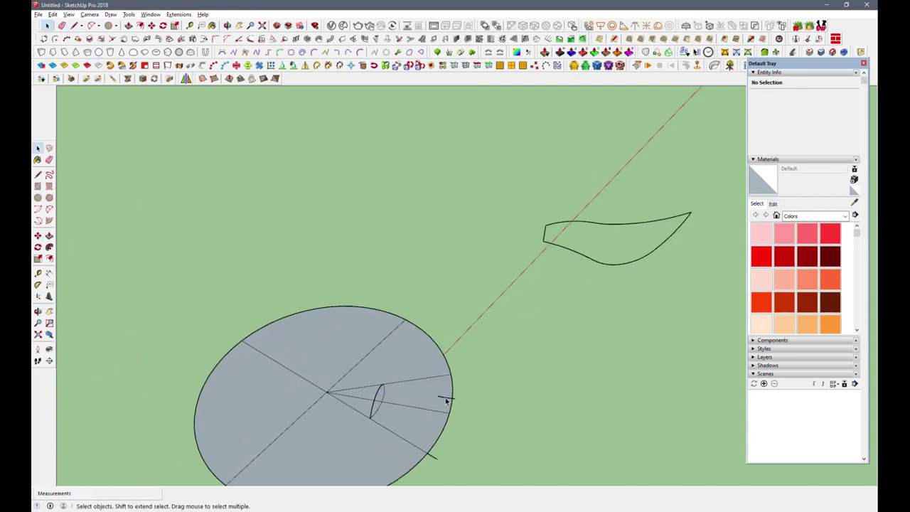
- Make the leaf curve a group and move it onto the disc's edge
{"action": "right_click", "coordinate": [682, 218]}
{"action": "left_click", "coordinate": [711, 80]}
{"action": "key", "text": "m"}
{"action": "left_click", "coordinate": [688, 213]}
{"action": "scroll", "coordinate": [381, 368], "scroll_direction": "up", "scroll_amount": 3}
{"action": "left_click", "coordinate": [380, 370]}
{"action": "key", "text": "space"}
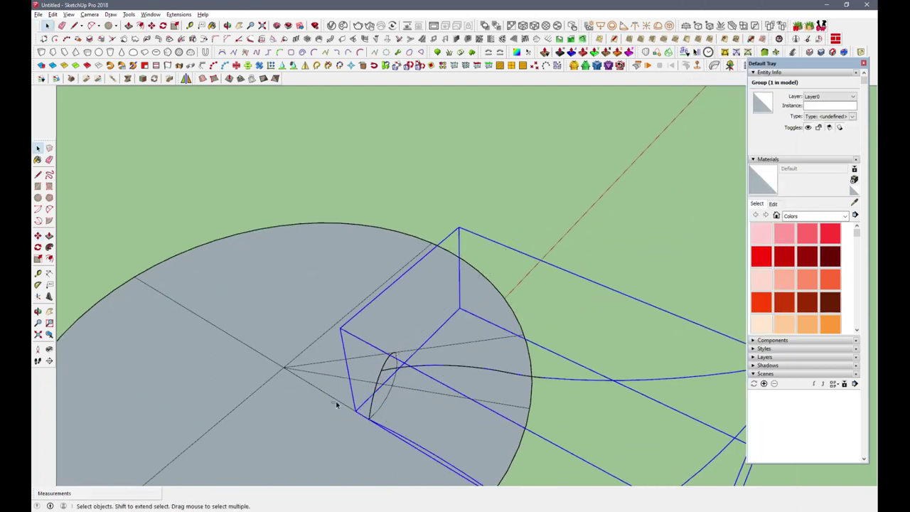
{"action": "key", "text": "Escape"}
- Inspect the leaf curve group from a low side view, then orbit back above the disc
{"action": "scroll", "coordinate": [393, 390], "scroll_direction": "down", "scroll_amount": 3}
{"action": "left_click_drag", "start_coordinate": [386, 346], "coordinate": [559, 430]}
{"action": "key", "text": "Escape"}
{"action": "scroll", "coordinate": [405, 411], "scroll_direction": "up", "scroll_amount": 3}
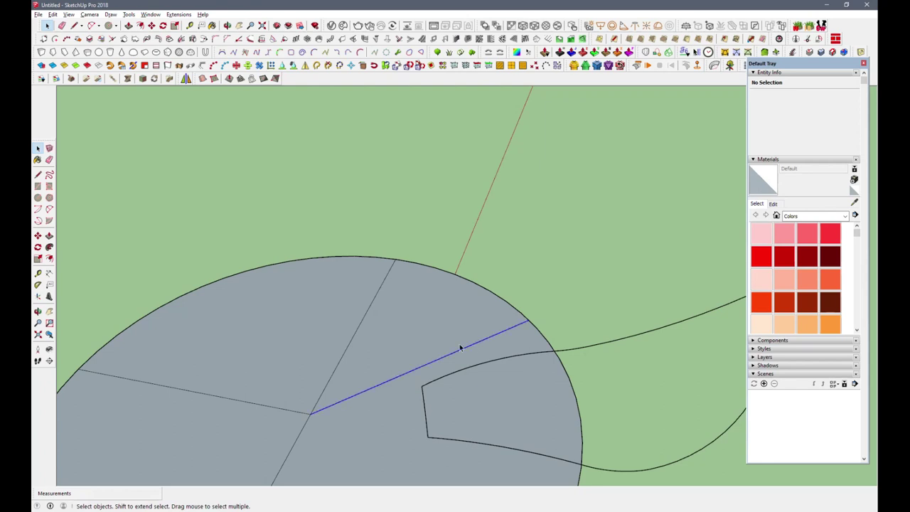
{"action": "scroll", "coordinate": [384, 313], "scroll_direction": "down", "scroll_amount": 3}
{"action": "scroll", "coordinate": [448, 331], "scroll_direction": "down", "scroll_amount": 2}
{"action": "mouse_move", "coordinate": [448, 331]}
{"action": "middle_mouse_down"}
{"action": "mouse_move", "coordinate": [151, 269]}
{"action": "mouse_move", "coordinate": [436, 306]}
{"action": "mouse_move", "coordinate": [451, 382]}
{"action": "mouse_move", "coordinate": [483, 406]}
{"action": "middle_mouse_up"}
{"action": "left_click", "coordinate": [486, 406]}
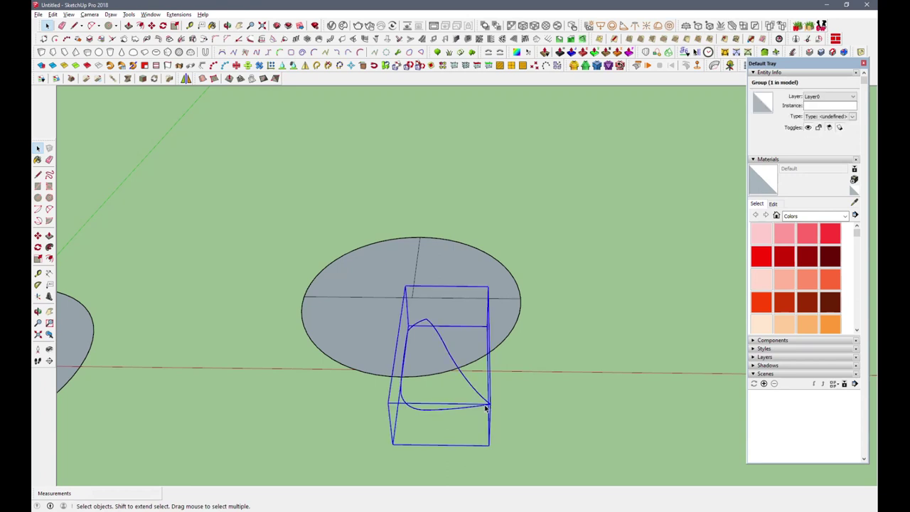
{"action": "right_click", "coordinate": [486, 407]}
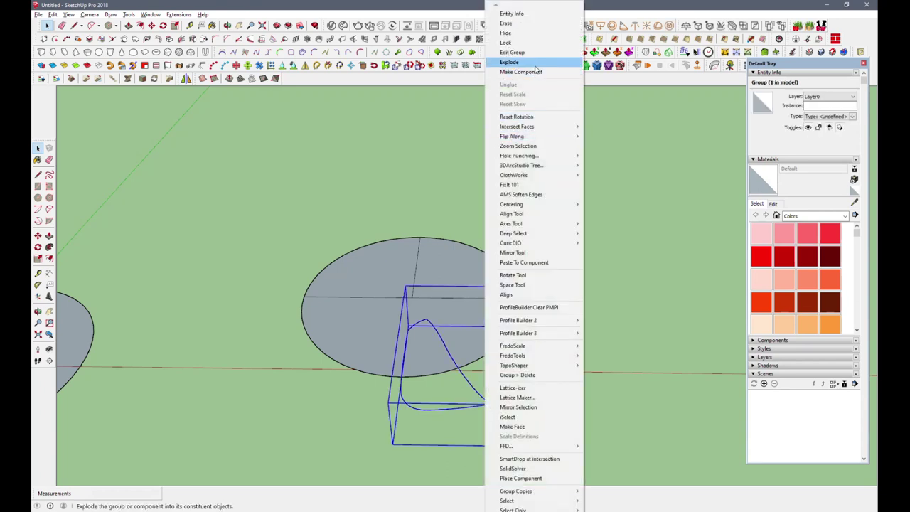
{"action": "left_click", "coordinate": [327, 201]}
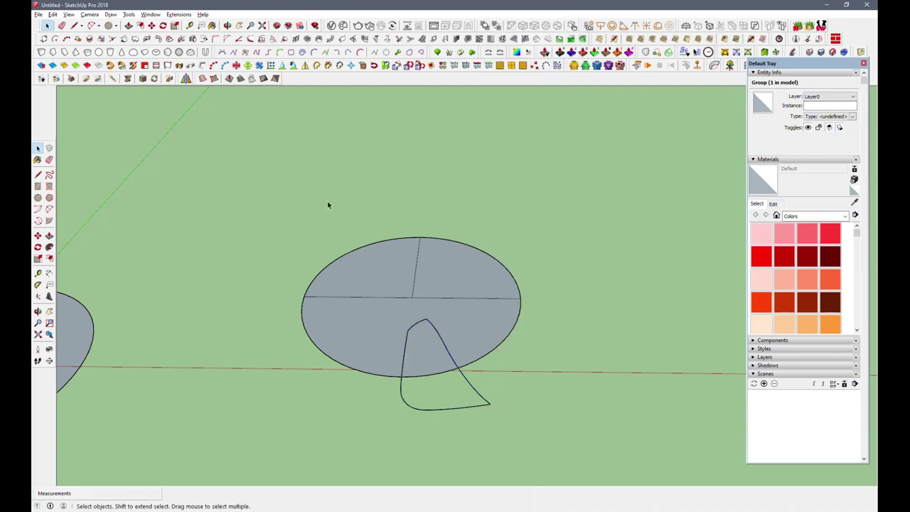
{"action": "scroll", "coordinate": [328, 201], "scroll_direction": "down", "scroll_amount": 3}
{"action": "middle_click_drag", "start_coordinate": [296, 203], "coordinate": [482, 318]}
- Copy the disc and leaf curve to the right of the original
{"action": "key", "text": "m"}
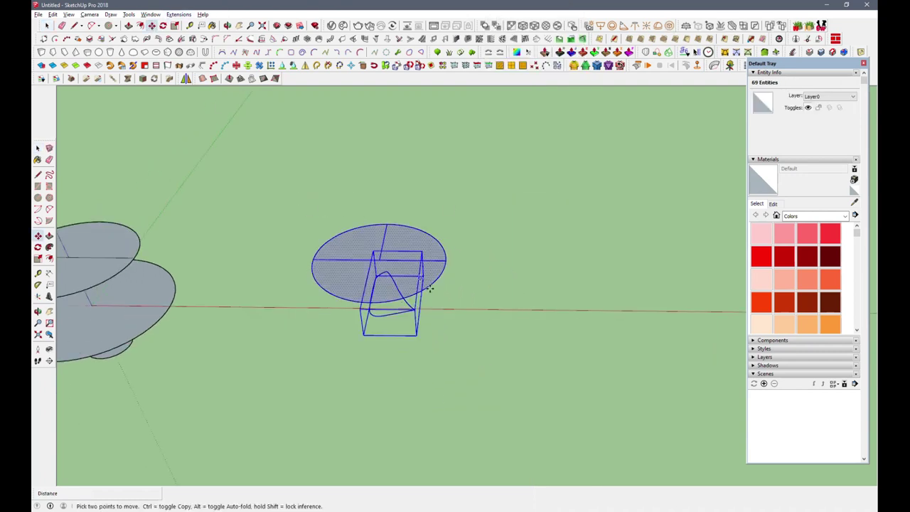
{"action": "left_click", "coordinate": [381, 261]}
{"action": "scroll", "coordinate": [381, 261], "scroll_direction": "down", "scroll_amount": 2}
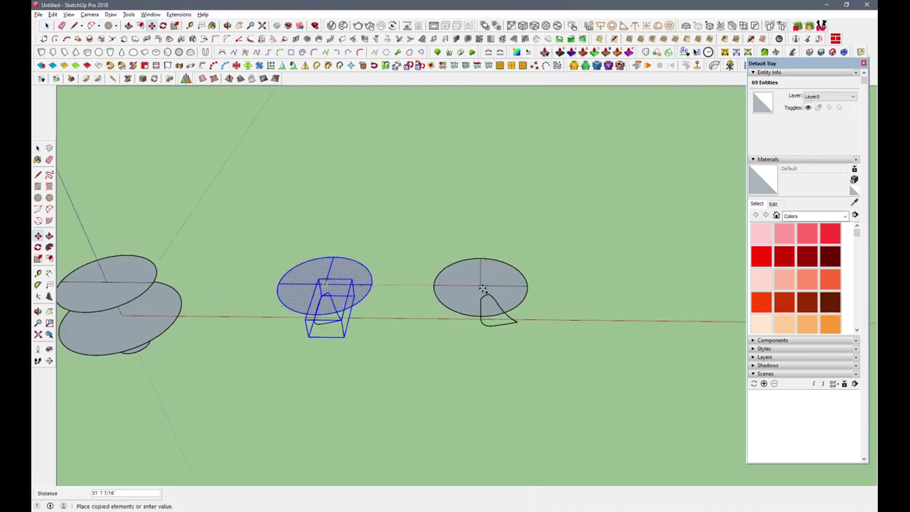
{"action": "left_click", "coordinate": [482, 288]}
- Open the copied disc group for editing and select its leaf curve
{"action": "left_click", "coordinate": [47, 26]}
{"action": "scroll", "coordinate": [502, 310], "scroll_direction": "up", "scroll_amount": 2}
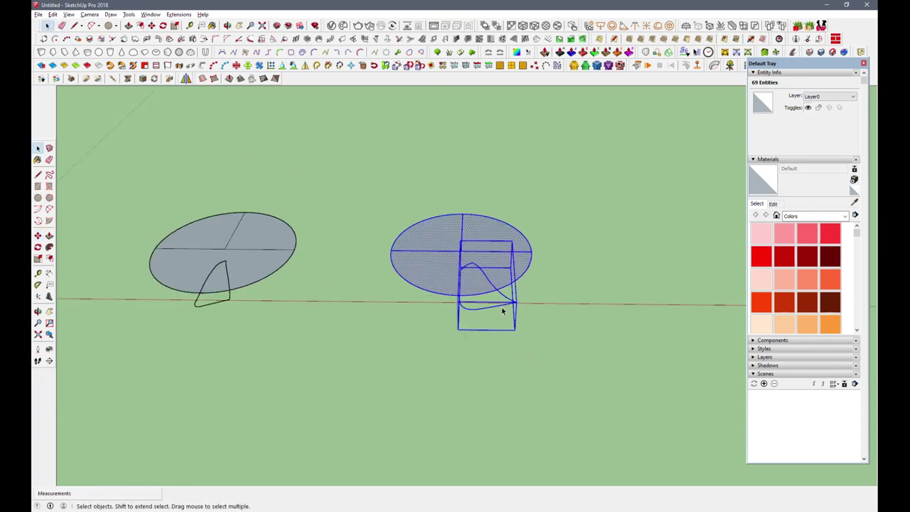
{"action": "double_click", "coordinate": [502, 310]}
{"action": "left_click", "coordinate": [502, 307]}
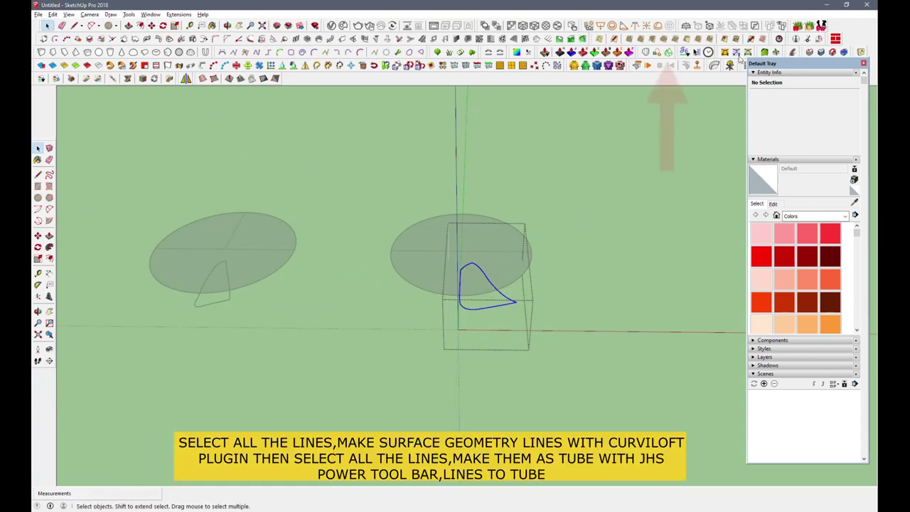
- Skin the leaf outline with Curviloft, adjusting sampling and generating lines only
{"action": "left_click", "coordinate": [669, 51]}
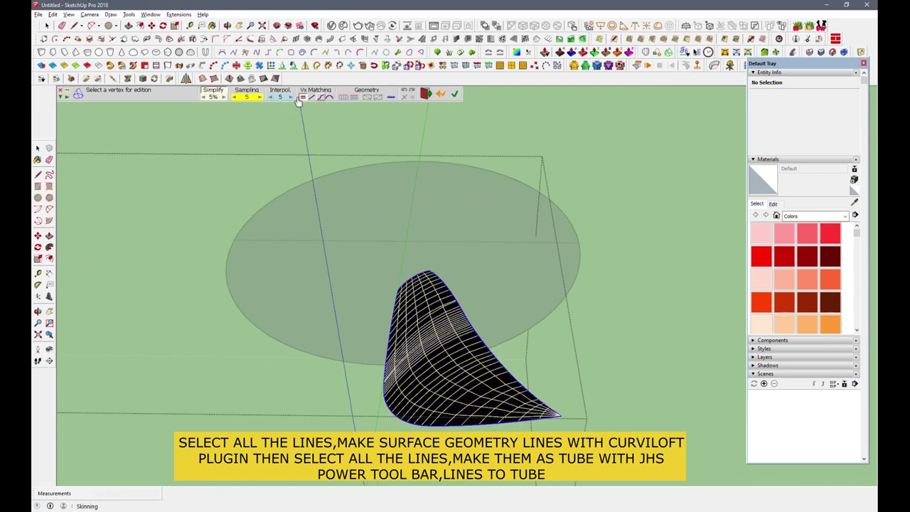
{"action": "left_click", "coordinate": [255, 98]}
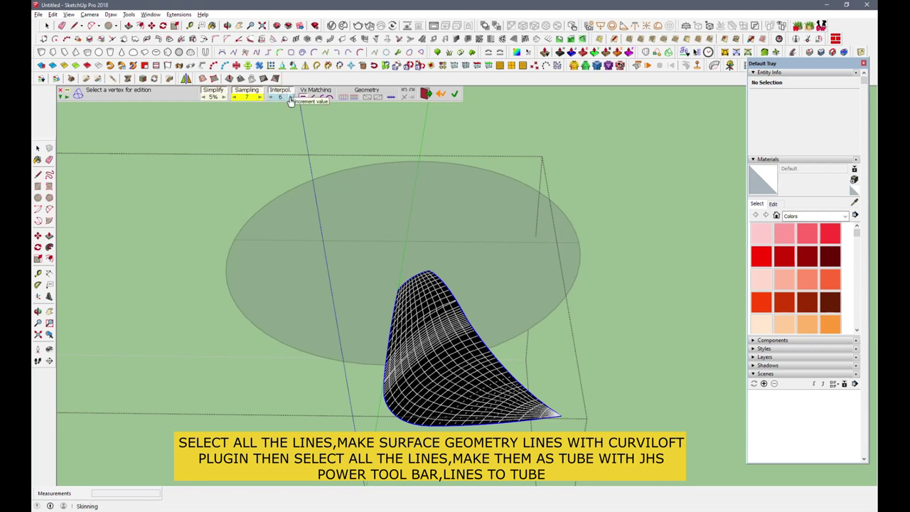
{"action": "left_click", "coordinate": [358, 100]}
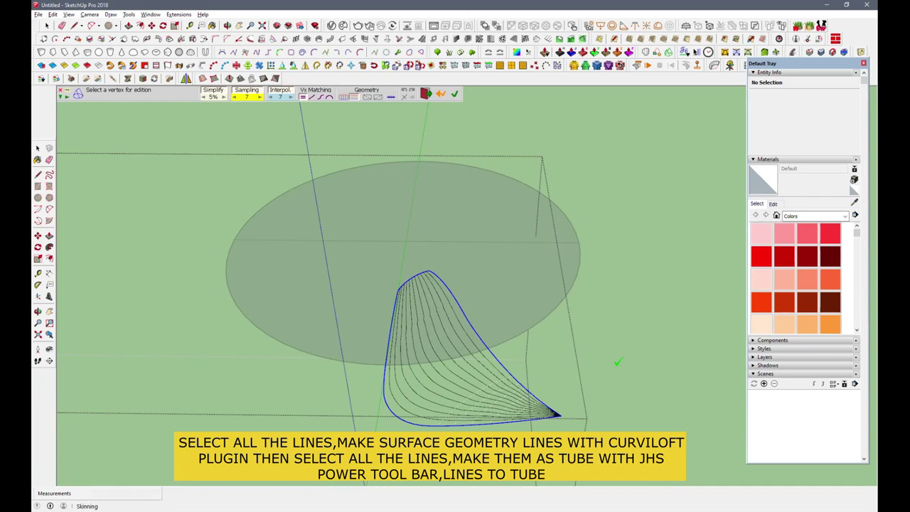
{"action": "left_click", "coordinate": [618, 362]}
- Box-select all the generated loft curves
{"action": "left_click", "coordinate": [47, 26]}
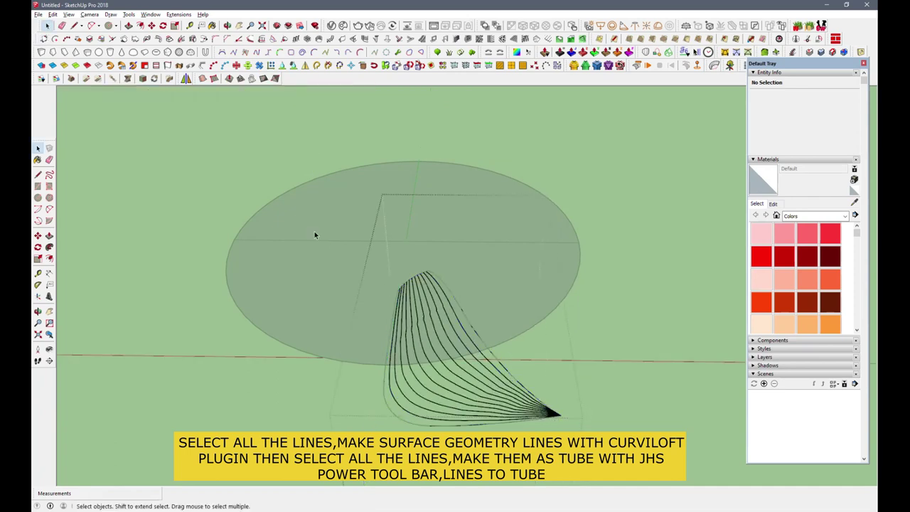
{"action": "left_click_drag", "start_coordinate": [315, 235], "coordinate": [617, 432]}
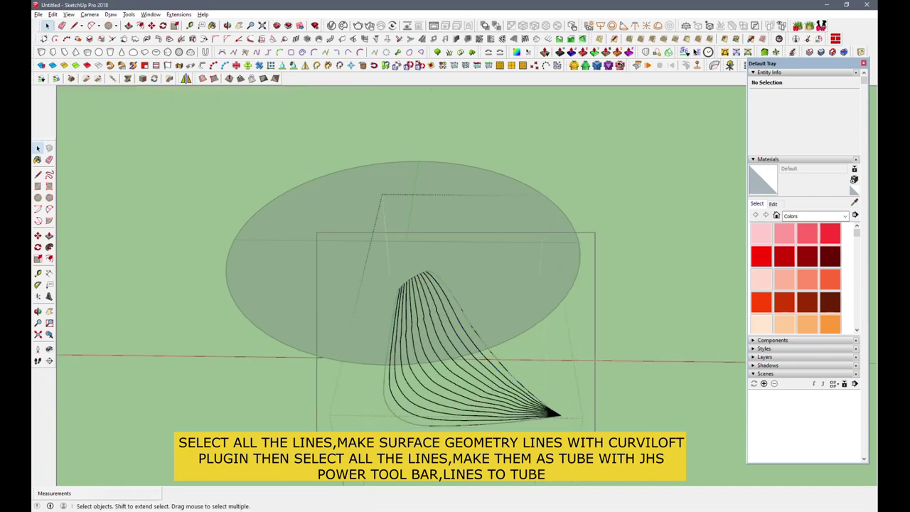
{"action": "left_click", "coordinate": [205, 77]}
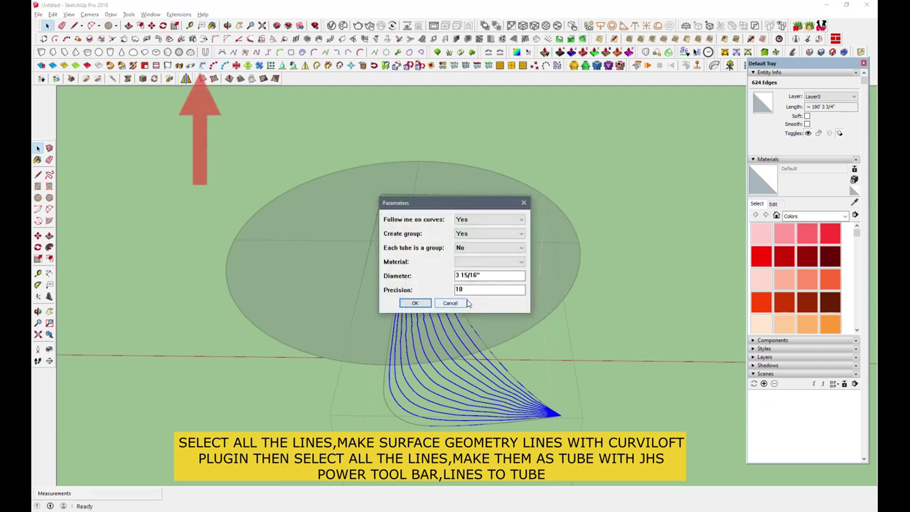
- Build tubes from the loft lines, undo the too-thick result, and rebuild them thinner
{"action": "left_click", "coordinate": [416, 304]}
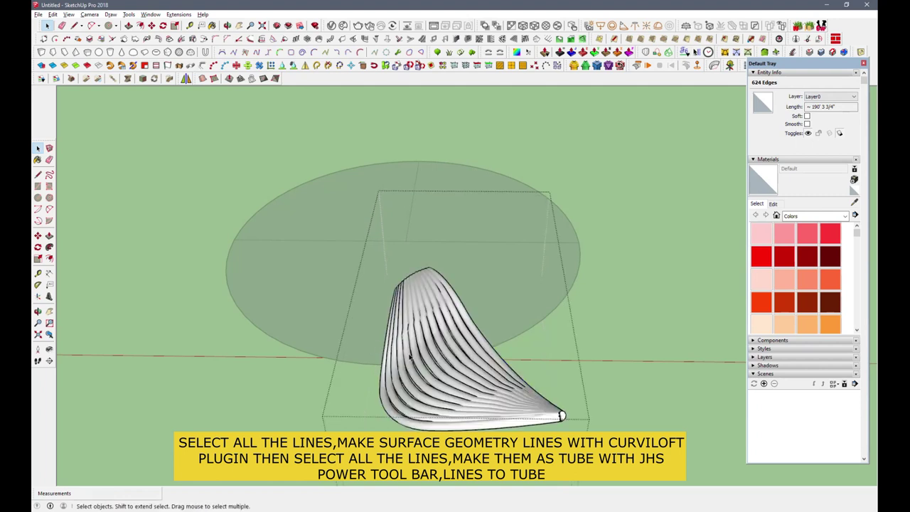
{"action": "key", "text": "ctrl+z"}
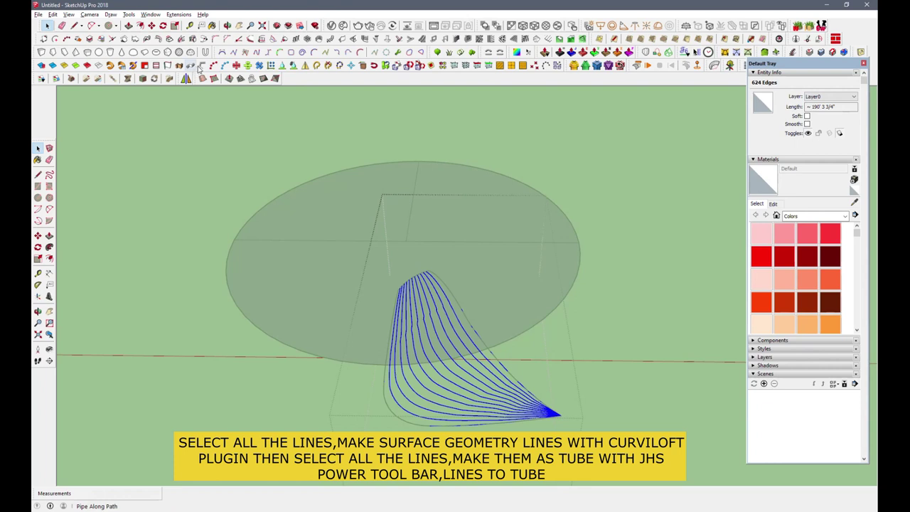
{"action": "left_click", "coordinate": [186, 77]}
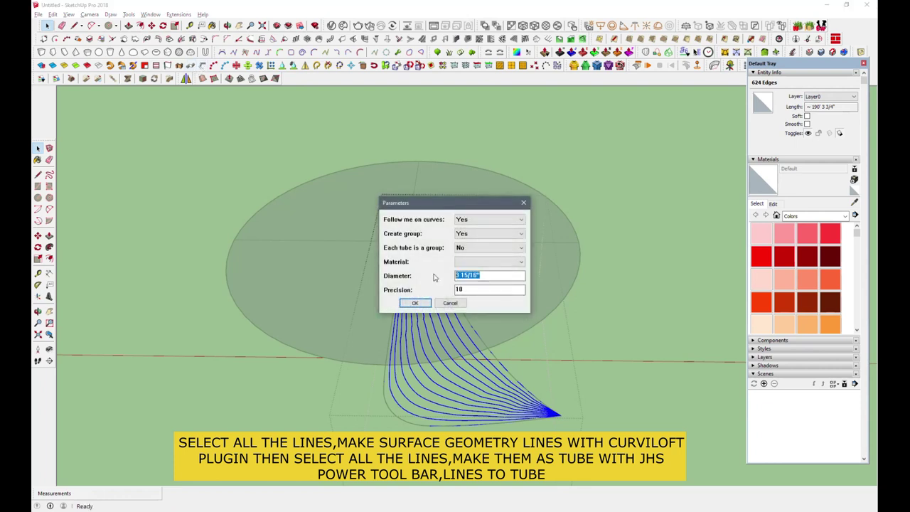
{"action": "type", "text": "1.4"}
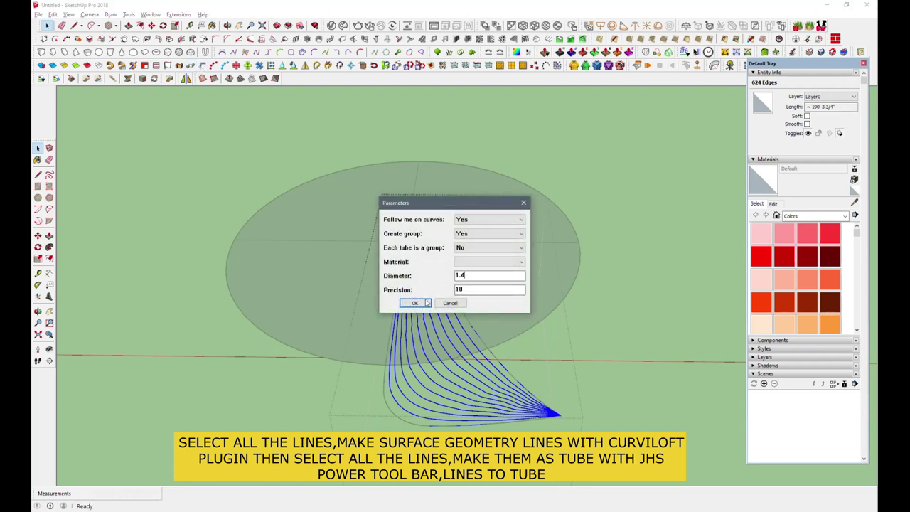
{"action": "left_click", "coordinate": [416, 303]}
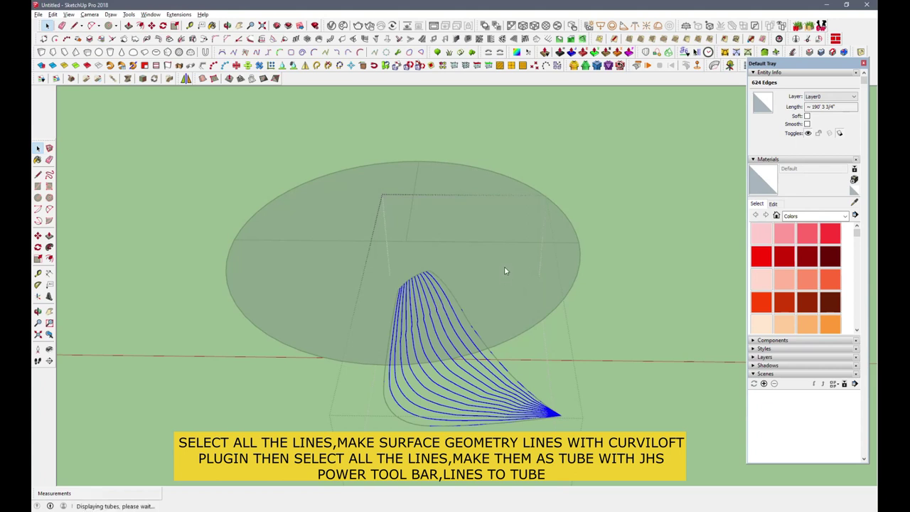
{"action": "left_click", "coordinate": [539, 412]}
{"action": "middle_click_drag", "start_coordinate": [448, 391], "coordinate": [443, 387]}
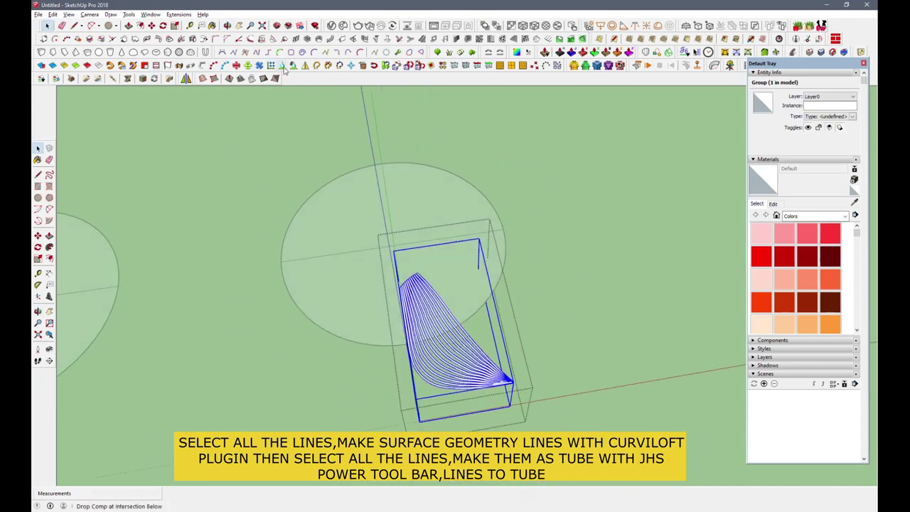
- Mirror the tube group into a symmetric petal-shaped fan
{"action": "left_click", "coordinate": [308, 68]}
{"action": "scroll", "coordinate": [400, 233], "scroll_direction": "up", "scroll_amount": 1}
{"action": "scroll", "coordinate": [401, 232], "scroll_direction": "up", "scroll_amount": 3}
{"action": "scroll", "coordinate": [400, 233], "scroll_direction": "up", "scroll_amount": 2}
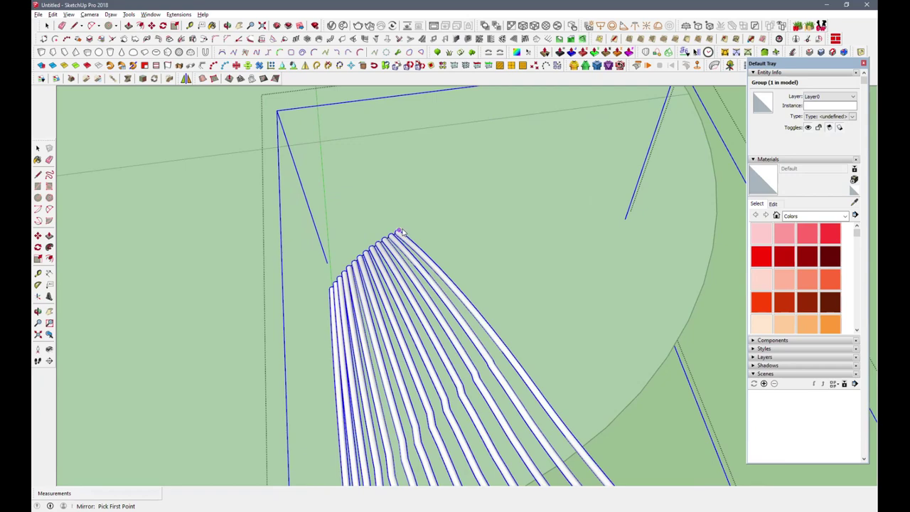
{"action": "scroll", "coordinate": [401, 233], "scroll_direction": "down", "scroll_amount": 2}
{"action": "scroll", "coordinate": [305, 163], "scroll_direction": "down", "scroll_amount": 3}
{"action": "scroll", "coordinate": [492, 368], "scroll_direction": "up", "scroll_amount": 4}
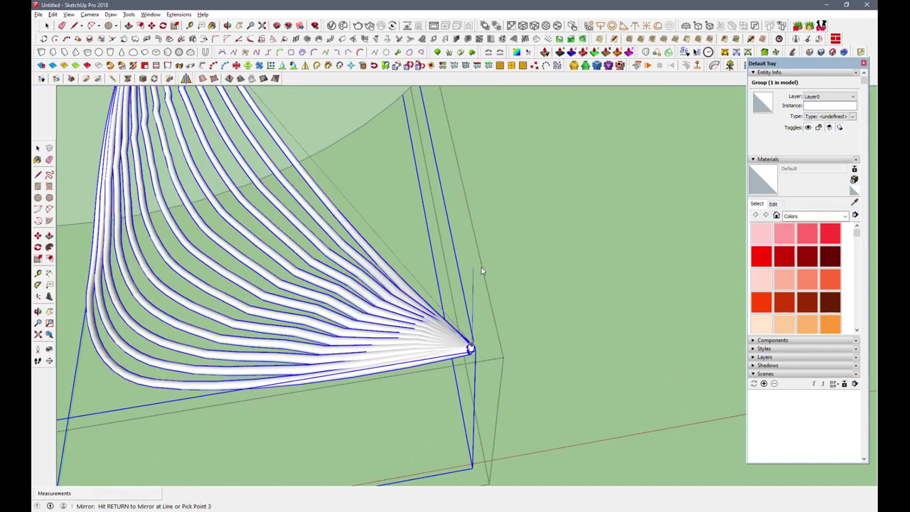
{"action": "key", "text": "Return"}
- Orbit to a front view of both discs and select the mirrored fan group
{"action": "scroll", "coordinate": [471, 346], "scroll_direction": "down", "scroll_amount": 5}
{"action": "scroll", "coordinate": [348, 178], "scroll_direction": "down", "scroll_amount": 2}
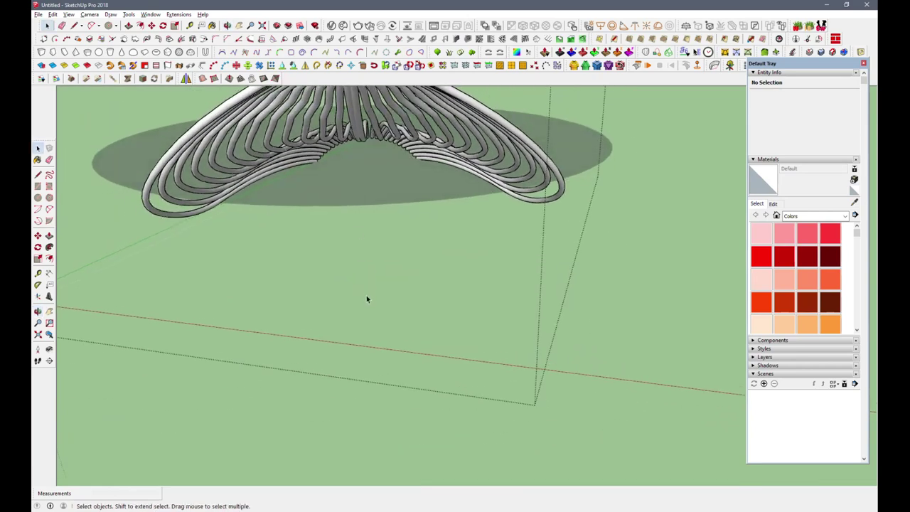
{"action": "scroll", "coordinate": [368, 301], "scroll_direction": "down", "scroll_amount": 3}
{"action": "mouse_move", "coordinate": [364, 294]}
{"action": "middle_mouse_down"}
{"action": "mouse_move", "coordinate": [408, 327]}
{"action": "mouse_move", "coordinate": [472, 217]}
{"action": "mouse_move", "coordinate": [449, 225]}
{"action": "mouse_move", "coordinate": [415, 384]}
{"action": "middle_mouse_up"}
{"action": "scroll", "coordinate": [484, 278], "scroll_direction": "down", "scroll_amount": 3}
{"action": "mouse_move", "coordinate": [483, 278]}
{"action": "middle_mouse_down"}
{"action": "mouse_move", "coordinate": [470, 299]}
{"action": "mouse_move", "coordinate": [400, 197]}
{"action": "mouse_move", "coordinate": [441, 145]}
{"action": "mouse_move", "coordinate": [530, 171]}
{"action": "mouse_move", "coordinate": [616, 254]}
{"action": "mouse_move", "coordinate": [625, 368]}
{"action": "middle_mouse_up"}
{"action": "scroll", "coordinate": [468, 302], "scroll_direction": "up", "scroll_amount": 2}
{"action": "left_click", "coordinate": [469, 298]}
{"action": "scroll", "coordinate": [469, 298], "scroll_direction": "up", "scroll_amount": 1}
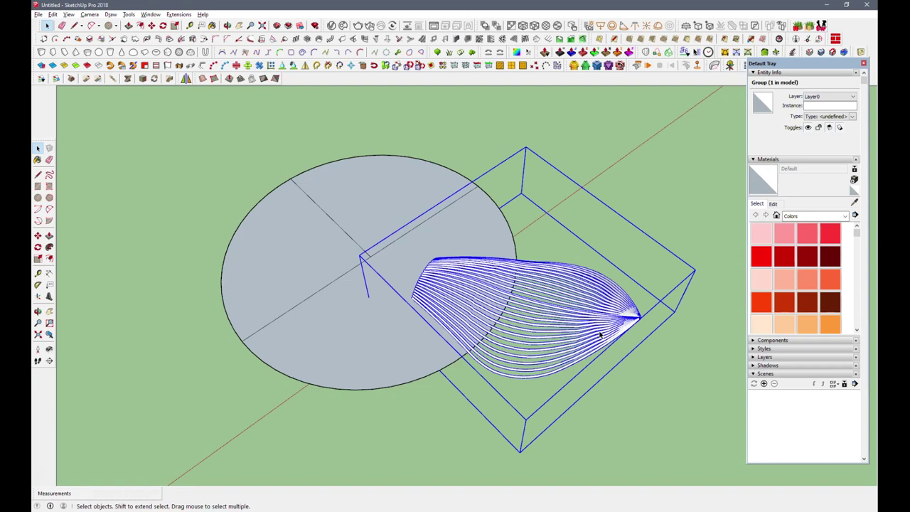
- Copy the middle disc and fan to the right of the black-fan disc
{"action": "mouse_move", "coordinate": [587, 334]}
{"action": "middle_mouse_down"}
{"action": "mouse_move", "coordinate": [565, 356]}
{"action": "mouse_move", "coordinate": [552, 388]}
{"action": "mouse_move", "coordinate": [544, 381]}
{"action": "middle_mouse_up"}
{"action": "scroll", "coordinate": [425, 325], "scroll_direction": "down", "scroll_amount": 3}
{"action": "scroll", "coordinate": [425, 325], "scroll_direction": "down", "scroll_amount": 2}
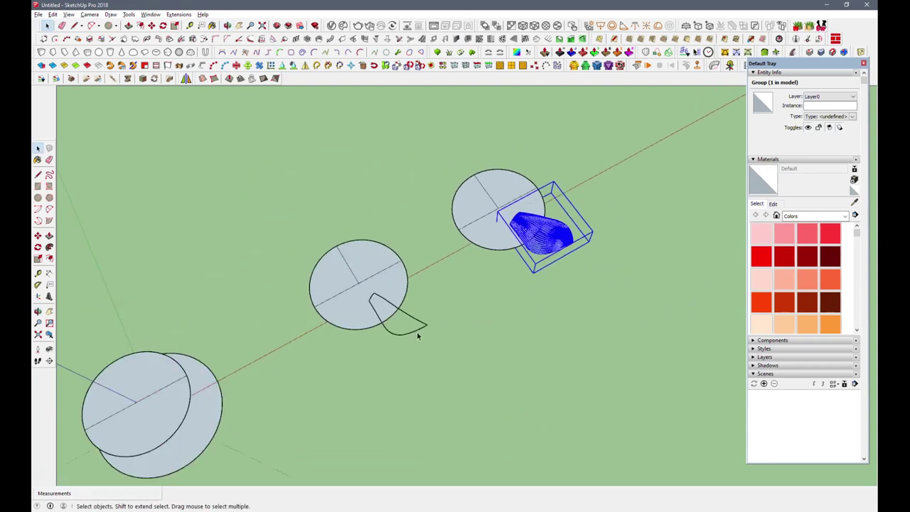
{"action": "left_click_drag", "start_coordinate": [270, 211], "coordinate": [437, 368]}
{"action": "middle_click_drag", "start_coordinate": [438, 368], "coordinate": [258, 358]}
{"action": "key", "text": "m"}
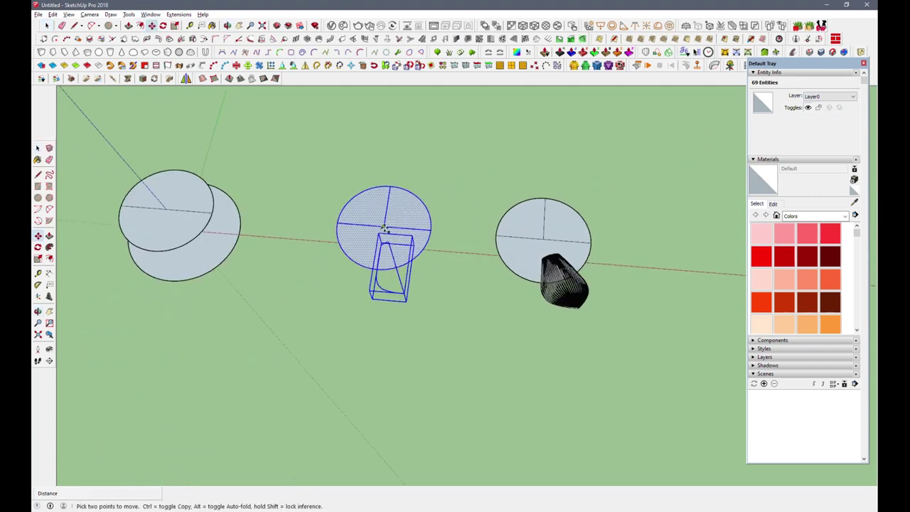
{"action": "left_click", "coordinate": [384, 228]}
{"action": "key", "text": "ctrl"}
{"action": "scroll", "coordinate": [224, 284], "scroll_direction": "down", "scroll_amount": 2}
{"action": "left_click", "coordinate": [535, 267]}
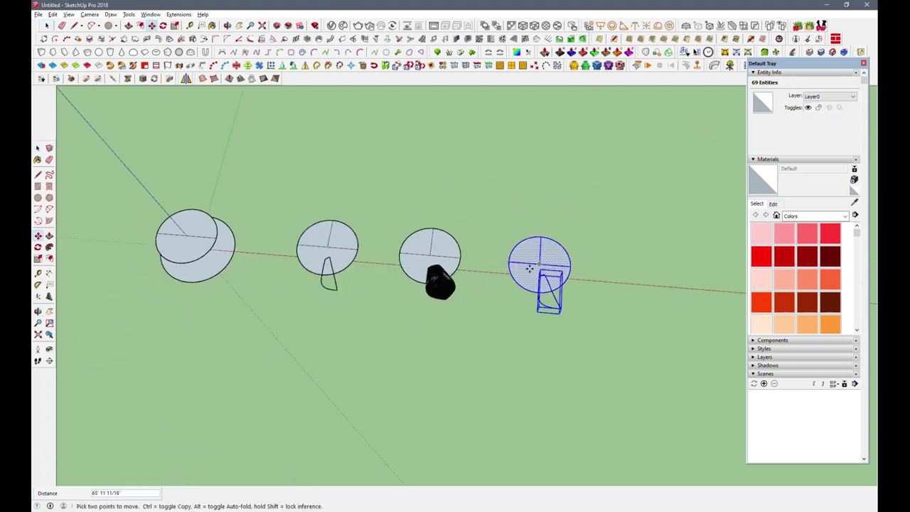
- Open the new disc-and-outline group and select its petal outline curve
{"action": "key", "text": "space"}
{"action": "scroll", "coordinate": [577, 310], "scroll_direction": "up", "scroll_amount": 2}
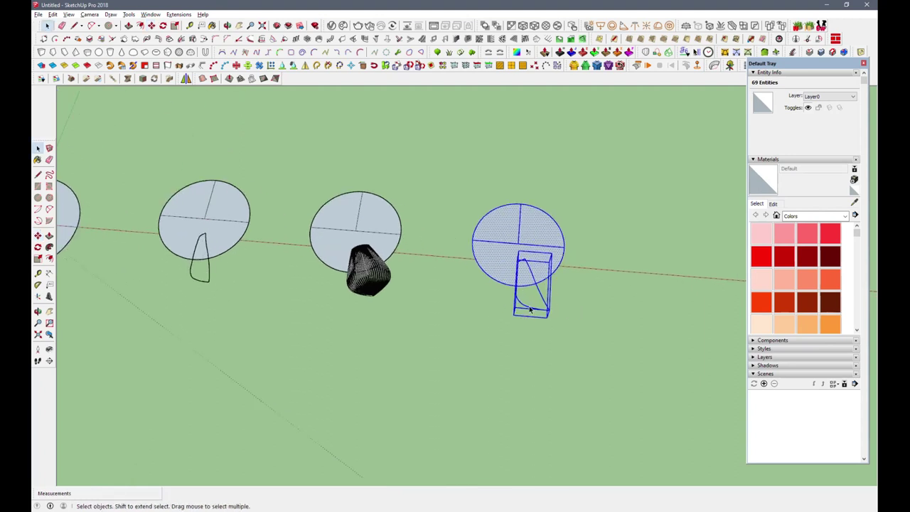
{"action": "double_click", "coordinate": [529, 311]}
{"action": "left_click", "coordinate": [530, 307]}
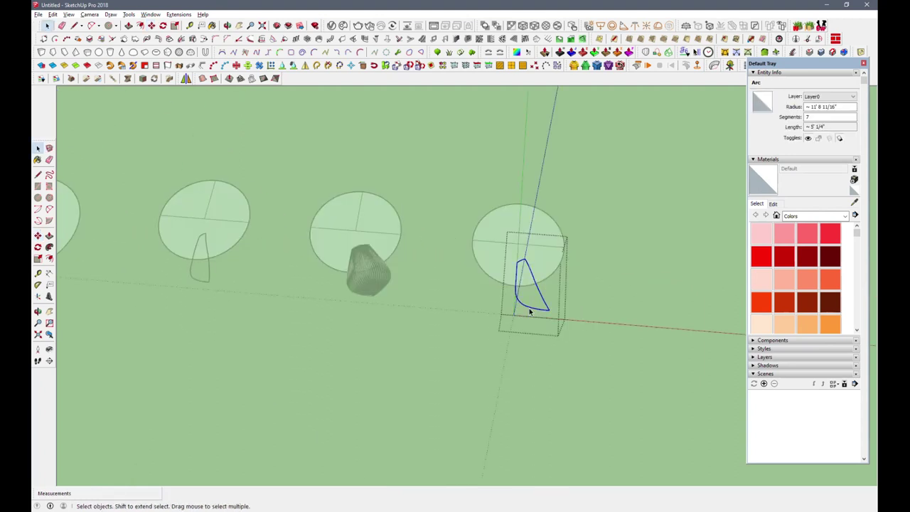
- Skin the petal outline into a smooth white Curviloft surface
{"action": "left_click", "coordinate": [683, 53]}
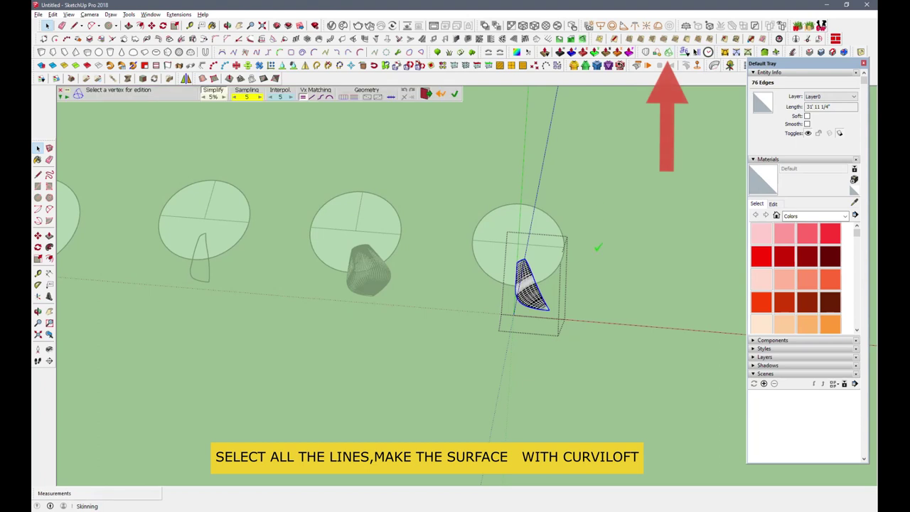
{"action": "left_click", "coordinate": [601, 259]}
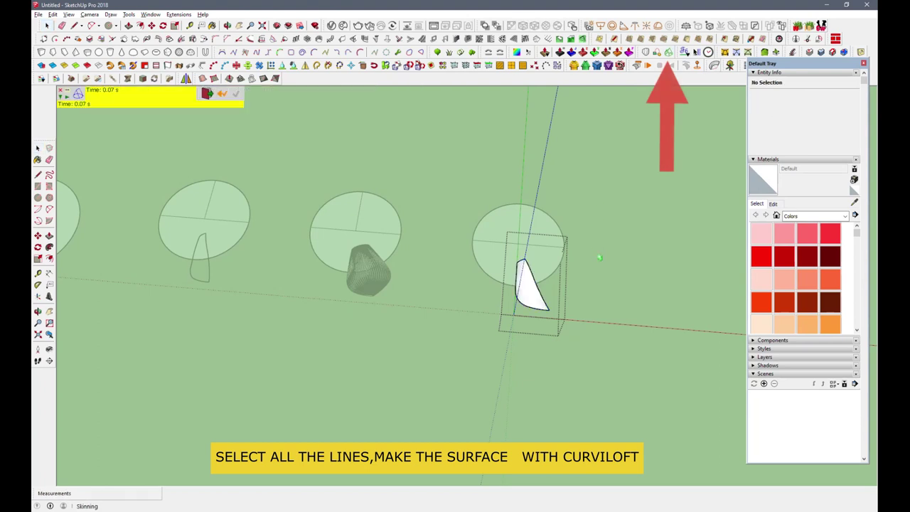
{"action": "left_click", "coordinate": [47, 24]}
{"action": "scroll", "coordinate": [518, 302], "scroll_direction": "up", "scroll_amount": 3}
- Mirror the white surface group into a full dome-shaped petal
{"action": "left_click", "coordinate": [495, 297]}
{"action": "left_click", "coordinate": [495, 298]}
{"action": "key", "text": "shift+m"}
{"action": "scroll", "coordinate": [518, 240], "scroll_direction": "up", "scroll_amount": 2}
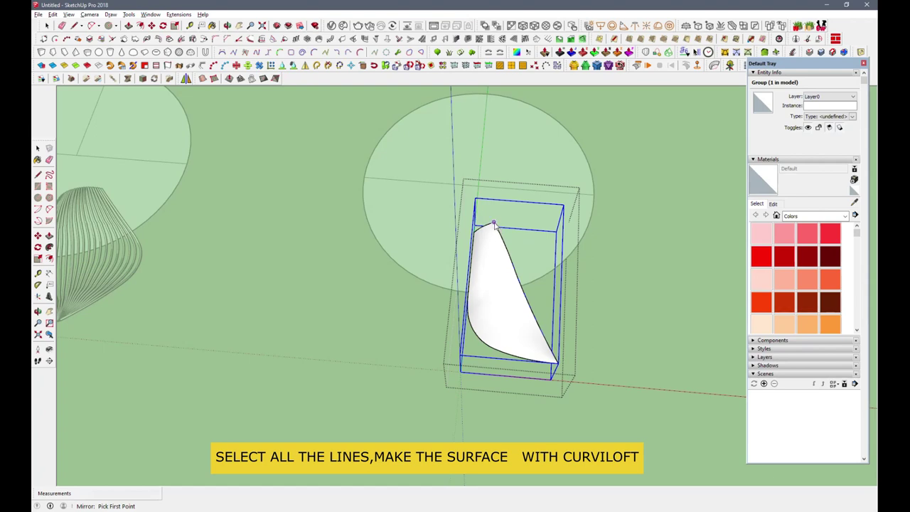
{"action": "scroll", "coordinate": [548, 359], "scroll_direction": "up", "scroll_amount": 2}
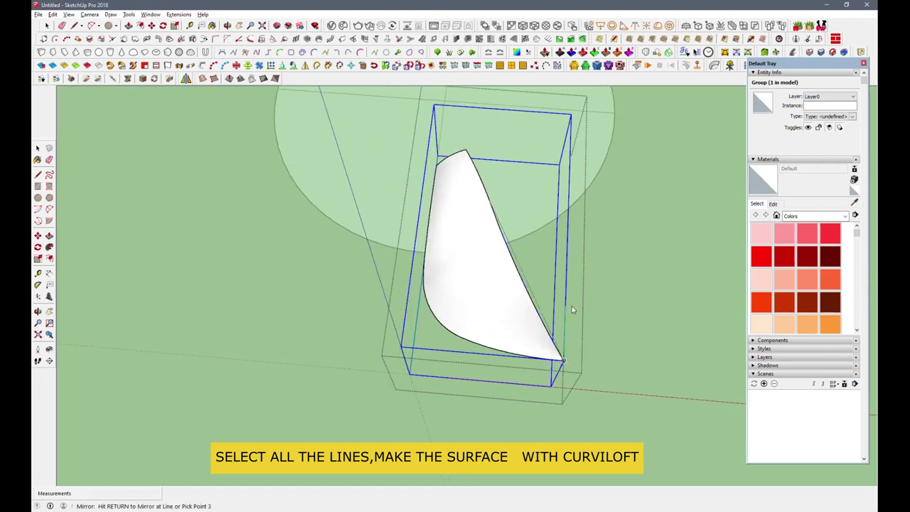
{"action": "mouse_move", "coordinate": [572, 306]}
{"action": "middle_mouse_down"}
{"action": "mouse_move", "coordinate": [610, 204]}
{"action": "mouse_move", "coordinate": [608, 161]}
{"action": "mouse_move", "coordinate": [351, 258]}
{"action": "mouse_move", "coordinate": [299, 213]}
{"action": "middle_mouse_up"}
{"action": "key", "text": "Return"}
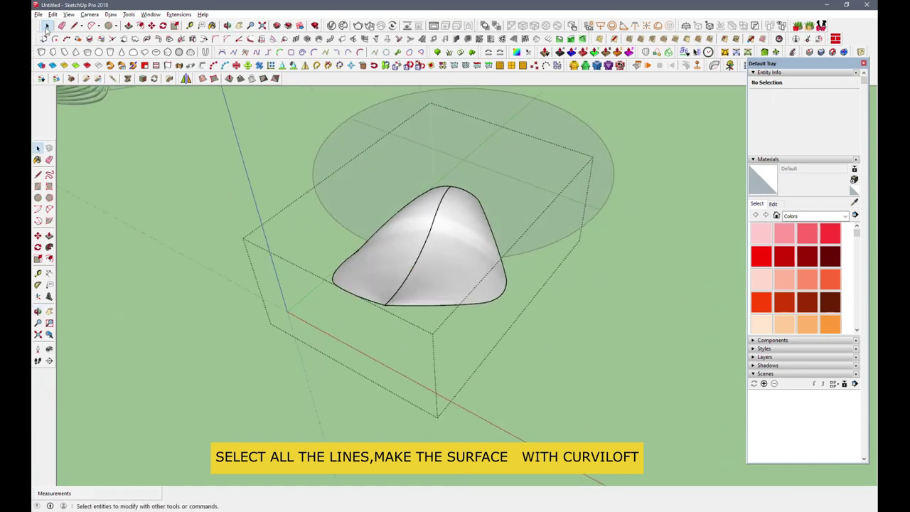
- Copy the dome petal group onto the ribbed-fan disc
{"action": "left_click", "coordinate": [421, 250]}
{"action": "mouse_move", "coordinate": [421, 251]}
{"action": "middle_mouse_down"}
{"action": "mouse_move", "coordinate": [522, 350]}
{"action": "mouse_move", "coordinate": [437, 335]}
{"action": "middle_mouse_up"}
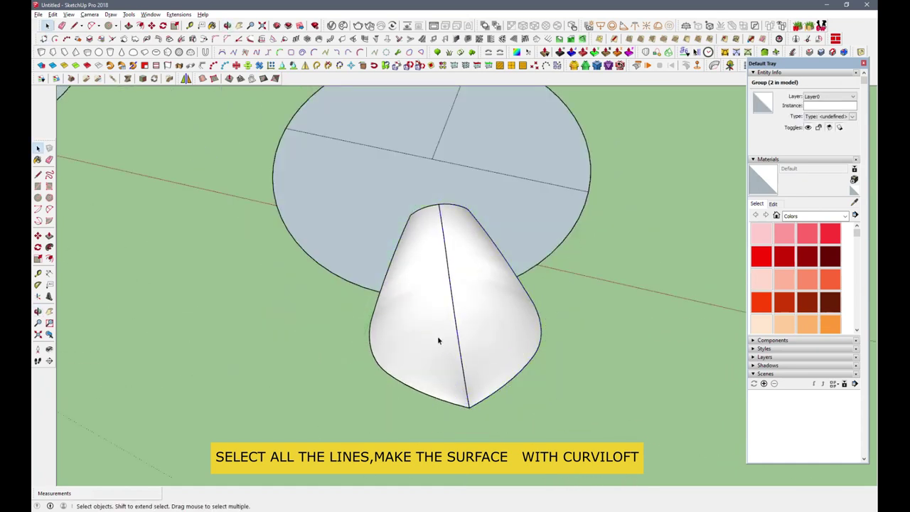
{"action": "scroll", "coordinate": [461, 341], "scroll_direction": "down", "scroll_amount": 2}
{"action": "left_click", "coordinate": [151, 27]}
{"action": "left_click", "coordinate": [443, 206], "text": "ctrl"}
{"action": "scroll", "coordinate": [442, 207], "scroll_direction": "down", "scroll_amount": 3}
{"action": "scroll", "coordinate": [426, 228], "scroll_direction": "down", "scroll_amount": 2}
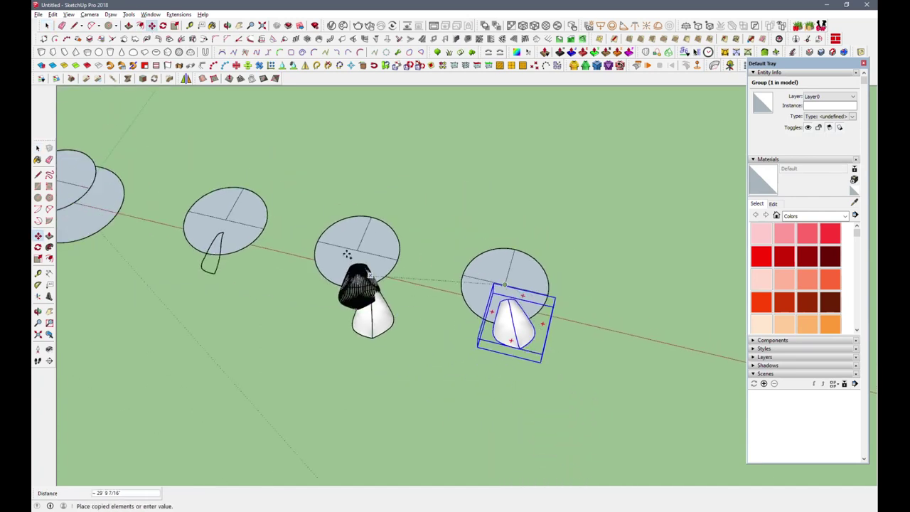
{"action": "scroll", "coordinate": [398, 248], "scroll_direction": "up", "scroll_amount": 3}
{"action": "scroll", "coordinate": [381, 260], "scroll_direction": "up", "scroll_amount": 3}
{"action": "left_click", "coordinate": [381, 260]}
{"action": "scroll", "coordinate": [423, 206], "scroll_direction": "down", "scroll_amount": 3}
{"action": "middle_click_drag", "start_coordinate": [423, 205], "coordinate": [426, 270]}
{"action": "scroll", "coordinate": [544, 311], "scroll_direction": "up", "scroll_amount": 3}
- Rotate the petal copy about its tip to line up with the ribs
{"action": "left_click", "coordinate": [162, 26]}
{"action": "left_click", "coordinate": [690, 315]}
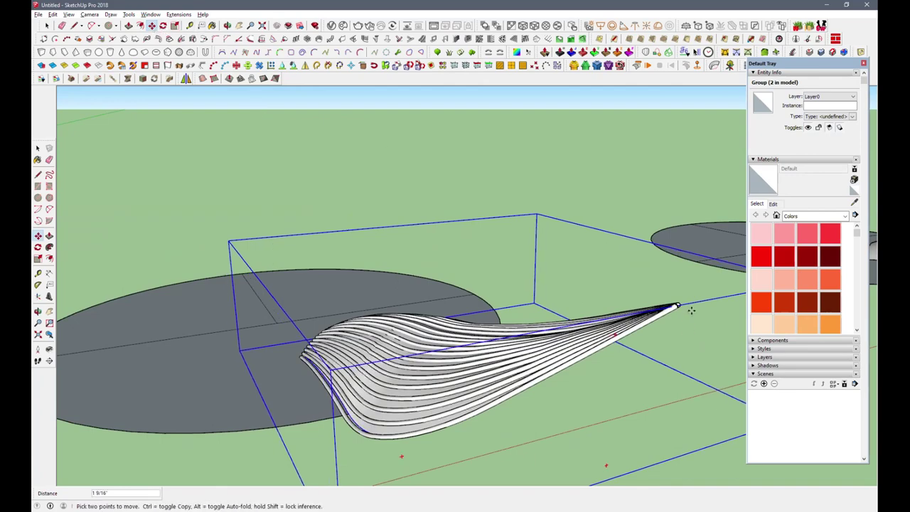
{"action": "left_click", "coordinate": [565, 401]}
{"action": "mouse_move", "coordinate": [565, 400]}
{"action": "middle_mouse_down"}
{"action": "mouse_move", "coordinate": [538, 361]}
{"action": "mouse_move", "coordinate": [553, 234]}
{"action": "middle_mouse_up"}
{"action": "key", "text": "space"}
{"action": "scroll", "coordinate": [552, 234], "scroll_direction": "up", "scroll_amount": 5}
- Adjust the rotated petal copy's position and scale to fit inside the tube fan
{"action": "left_click", "coordinate": [153, 26]}
{"action": "scroll", "coordinate": [652, 244], "scroll_direction": "down", "scroll_amount": 2}
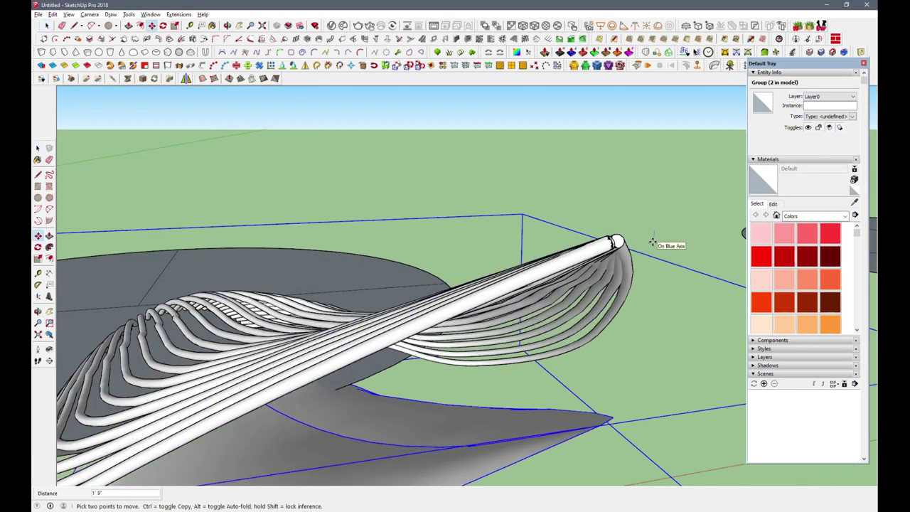
{"action": "scroll", "coordinate": [319, 148], "scroll_direction": "down", "scroll_amount": 2}
{"action": "scroll", "coordinate": [413, 159], "scroll_direction": "down", "scroll_amount": 3}
{"action": "key", "text": "space"}
{"action": "middle_click_drag", "start_coordinate": [498, 285], "coordinate": [522, 299]}
{"action": "key", "text": "s"}
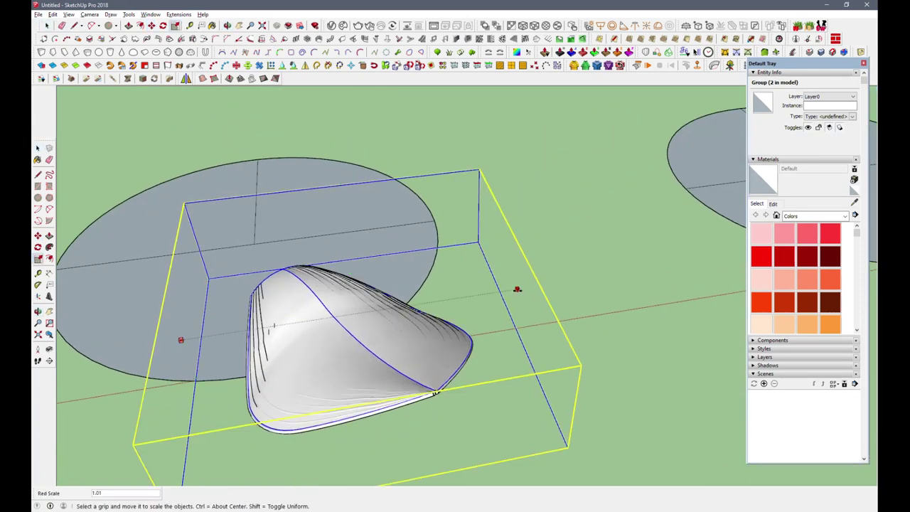
{"action": "key", "text": "space"}
{"action": "middle_click_drag", "start_coordinate": [522, 299], "coordinate": [600, 157]}
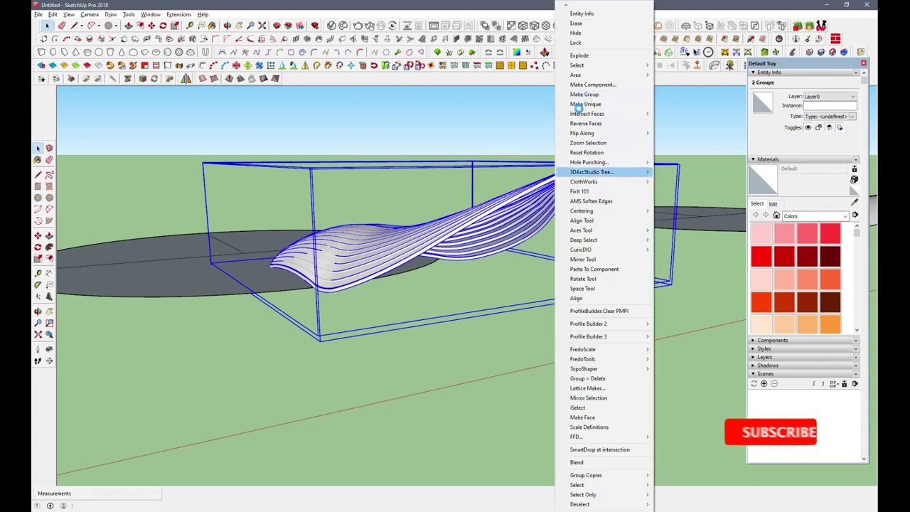
- Rotate-copy the ribbed petal around the disc centre as a *6 radial array
{"action": "key", "text": "space"}
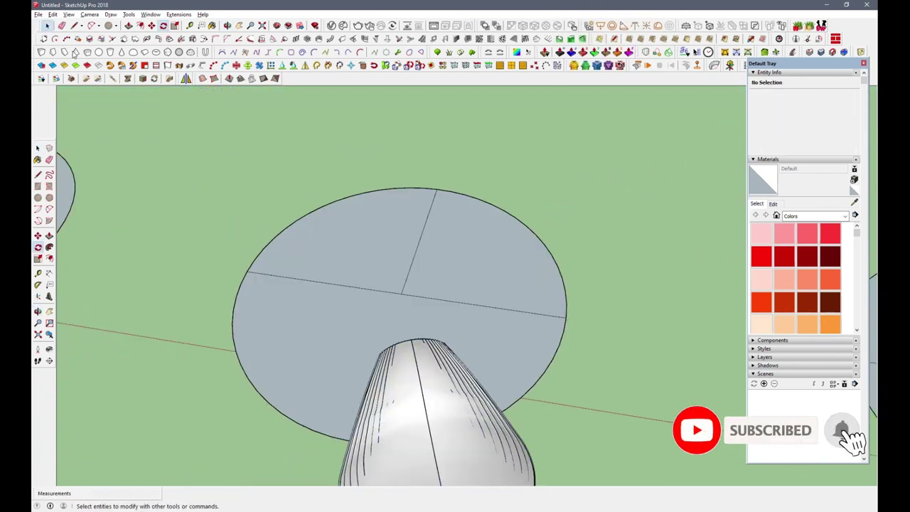
{"action": "left_click", "coordinate": [346, 244]}
{"action": "key", "text": "q"}
{"action": "left_click", "coordinate": [401, 293]}
{"action": "left_click", "coordinate": [278, 344]}
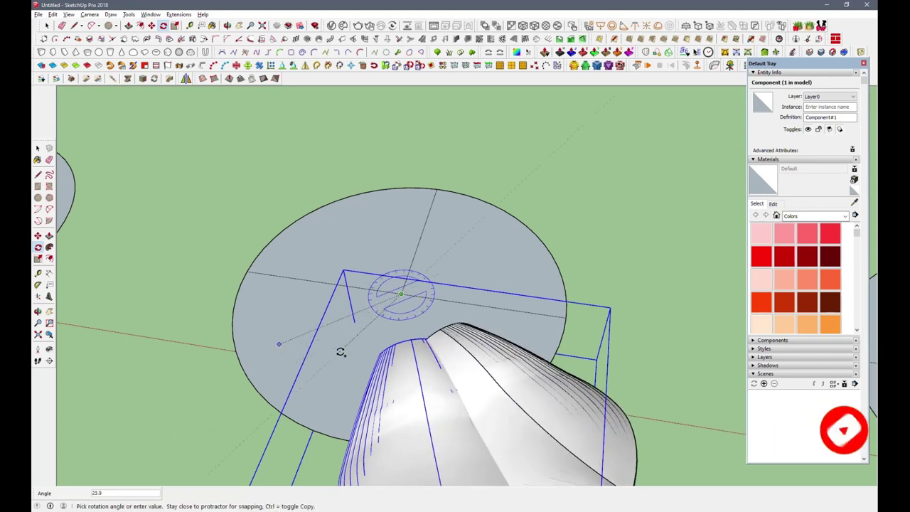
{"action": "mouse_move", "coordinate": [395, 320]}
{"action": "middle_mouse_down"}
{"action": "mouse_move", "coordinate": [402, 414]}
{"action": "mouse_move", "coordinate": [386, 320]}
{"action": "middle_mouse_up"}
{"action": "scroll", "coordinate": [386, 321], "scroll_direction": "up", "scroll_amount": 3}
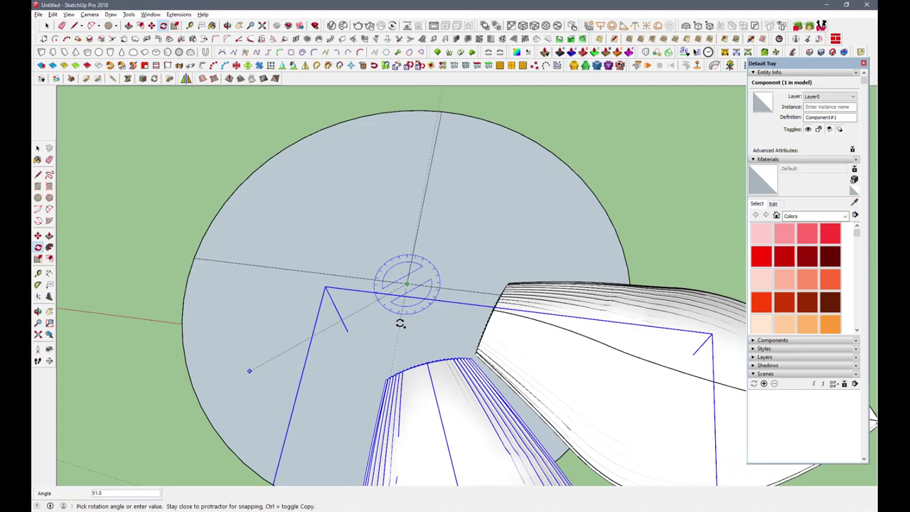
{"action": "key", "text": "Escape"}
{"action": "type", "text": "*6"}
{"action": "key", "text": "Return"}
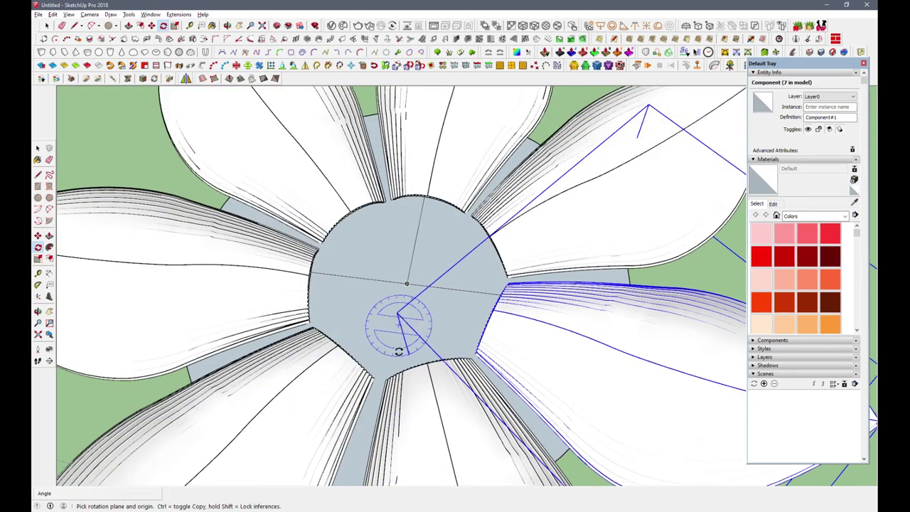
- Select all the petals and randomly vary their rotation
{"action": "scroll", "coordinate": [395, 323], "scroll_direction": "down", "scroll_amount": 5}
{"action": "mouse_move", "coordinate": [395, 324]}
{"action": "middle_mouse_down"}
{"action": "mouse_move", "coordinate": [483, 129]}
{"action": "mouse_move", "coordinate": [520, 274]}
{"action": "mouse_move", "coordinate": [532, 220]}
{"action": "mouse_move", "coordinate": [512, 234]}
{"action": "middle_mouse_up"}
{"action": "left_click", "coordinate": [48, 26]}
{"action": "left_click", "coordinate": [384, 256], "text": "shift"}
{"action": "left_click", "coordinate": [270, 266], "text": "shift"}
{"action": "left_click", "coordinate": [253, 296], "text": "shift"}
{"action": "left_click", "coordinate": [349, 300], "text": "shift"}
{"action": "left_click", "coordinate": [497, 310], "text": "shift"}
{"action": "left_click", "coordinate": [515, 261], "text": "shift"}
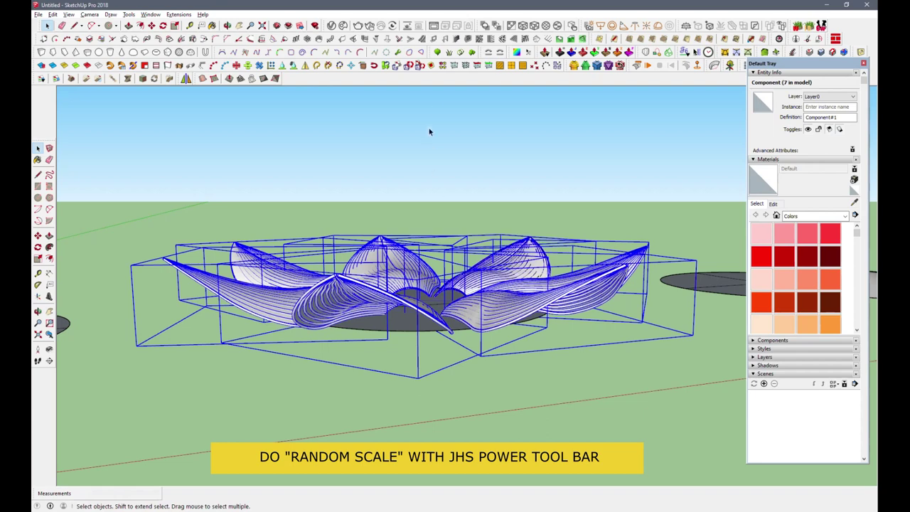
{"action": "left_click", "coordinate": [413, 68]}
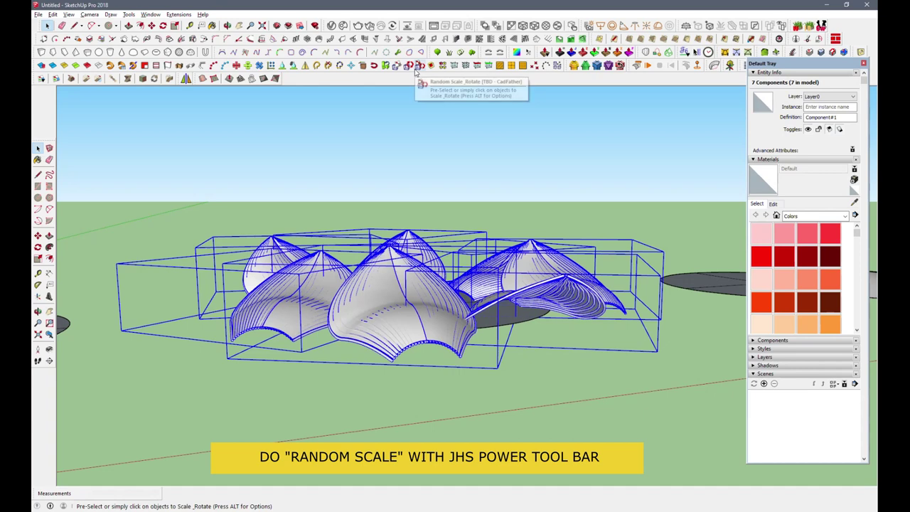
- Apply Random Scale_Rotate and Random Scale to the seven selected petals, then deselect them
{"action": "left_click", "coordinate": [417, 69]}
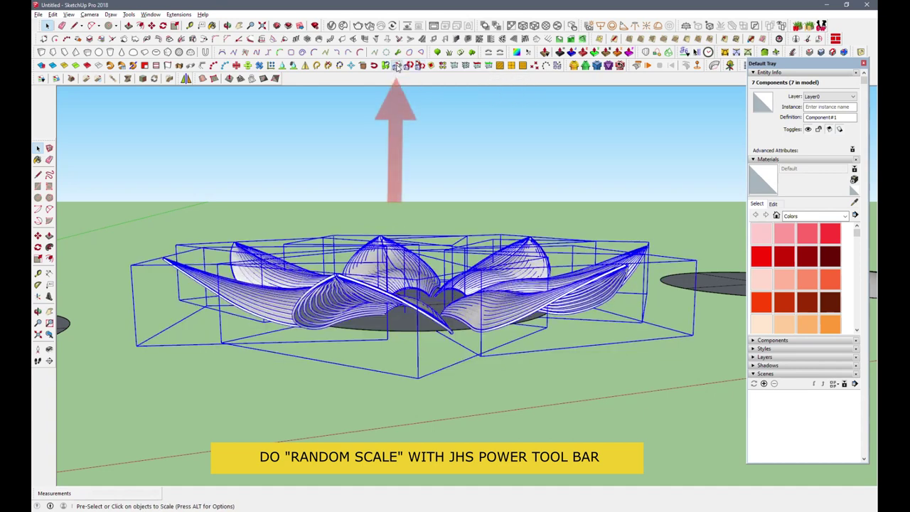
{"action": "left_click", "coordinate": [397, 66]}
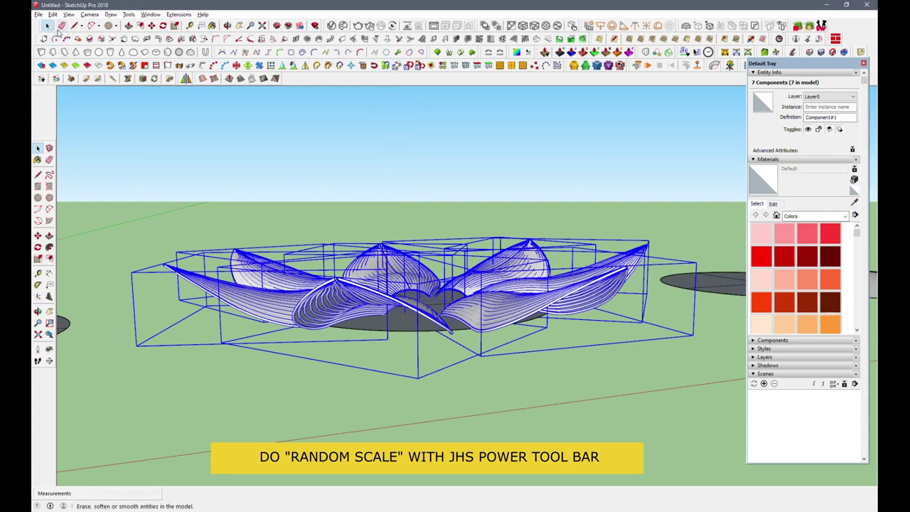
{"action": "left_click", "coordinate": [416, 169]}
{"action": "mouse_move", "coordinate": [416, 169]}
{"action": "middle_mouse_down"}
{"action": "mouse_move", "coordinate": [474, 382]}
{"action": "mouse_move", "coordinate": [522, 496]}
{"action": "middle_mouse_up"}
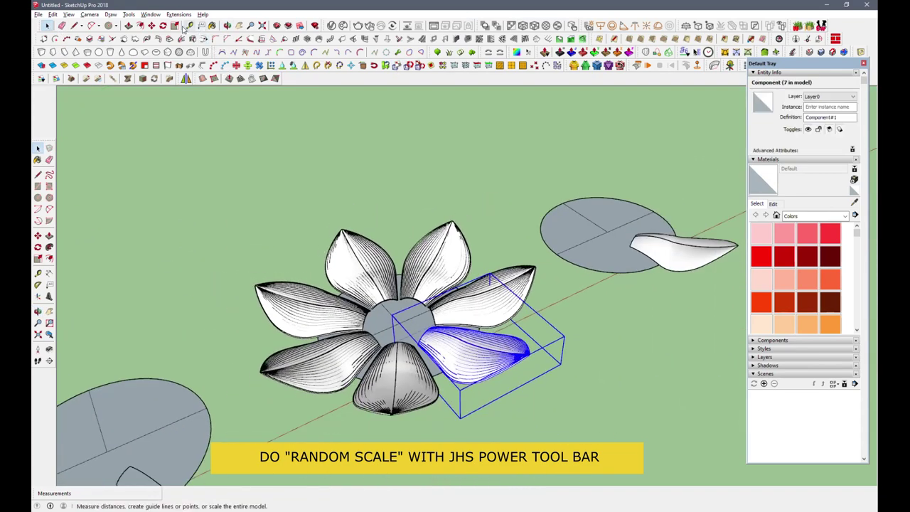
- Stretch the selected petal taller with the Scale tool
{"action": "left_click", "coordinate": [38, 259]}
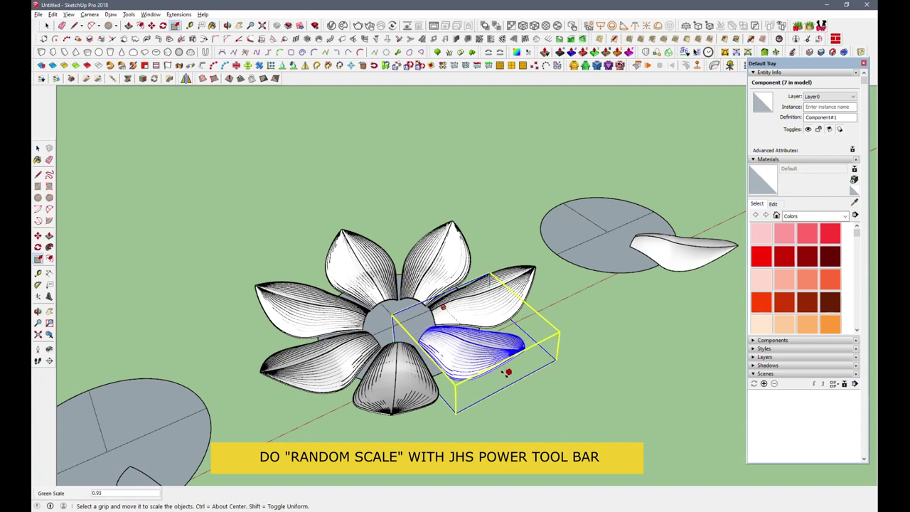
{"action": "left_click_drag", "start_coordinate": [476, 325], "coordinate": [478, 316]}
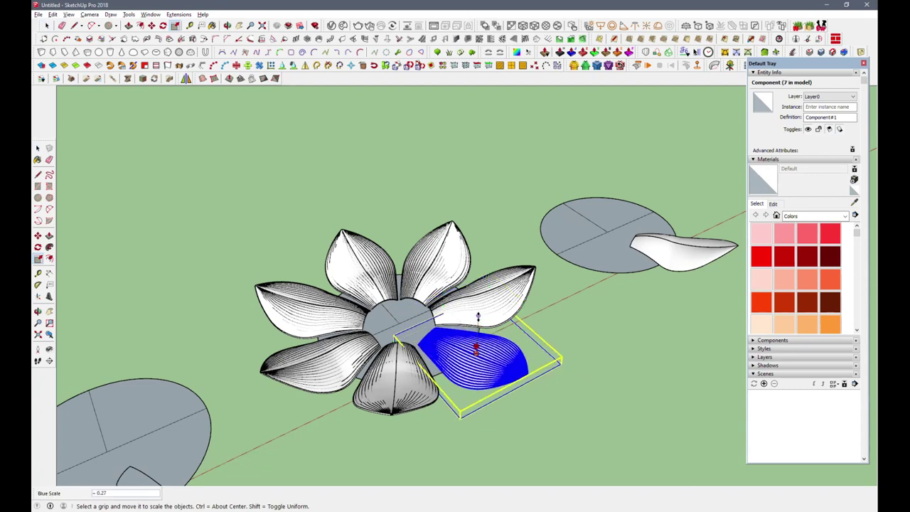
{"action": "middle_click_drag", "start_coordinate": [477, 315], "coordinate": [434, 239]}
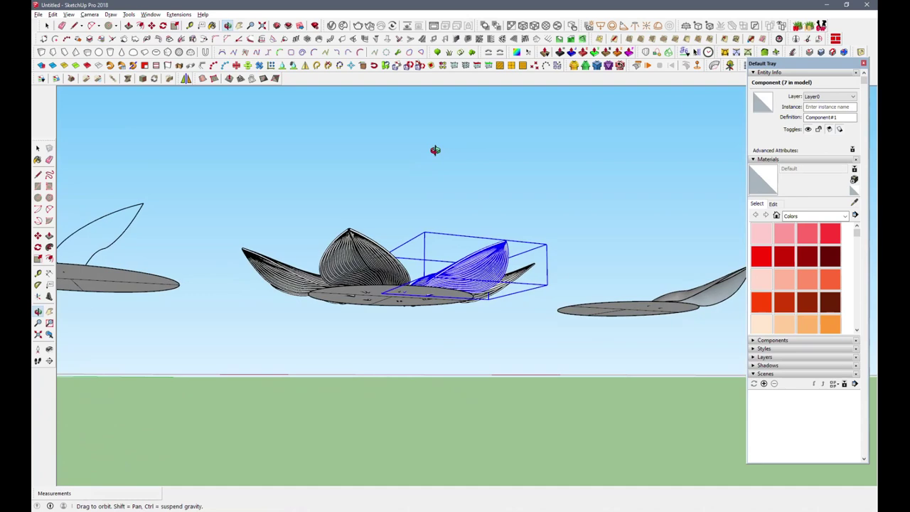
{"action": "scroll", "coordinate": [434, 240], "scroll_direction": "up", "scroll_amount": 2}
{"action": "left_click_drag", "start_coordinate": [480, 259], "coordinate": [479, 218]}
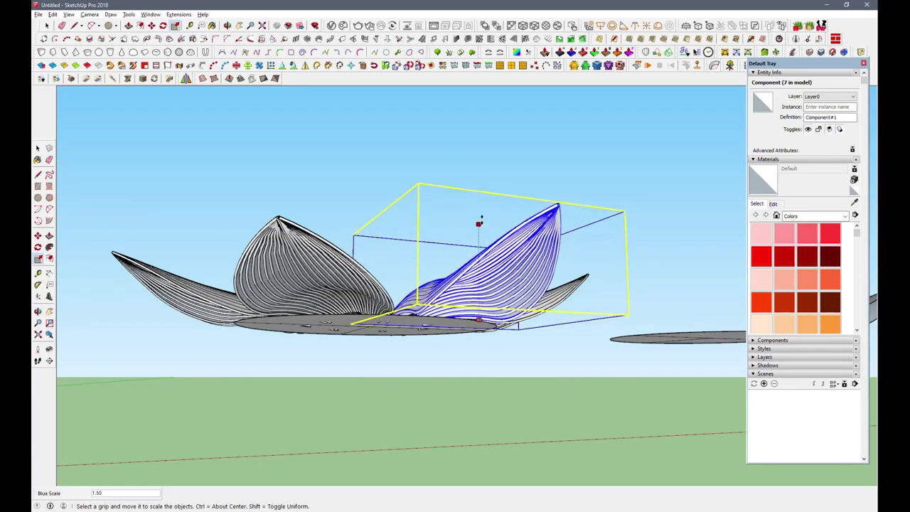
{"action": "middle_click_drag", "start_coordinate": [479, 217], "coordinate": [183, 126]}
{"action": "key", "text": "space"}
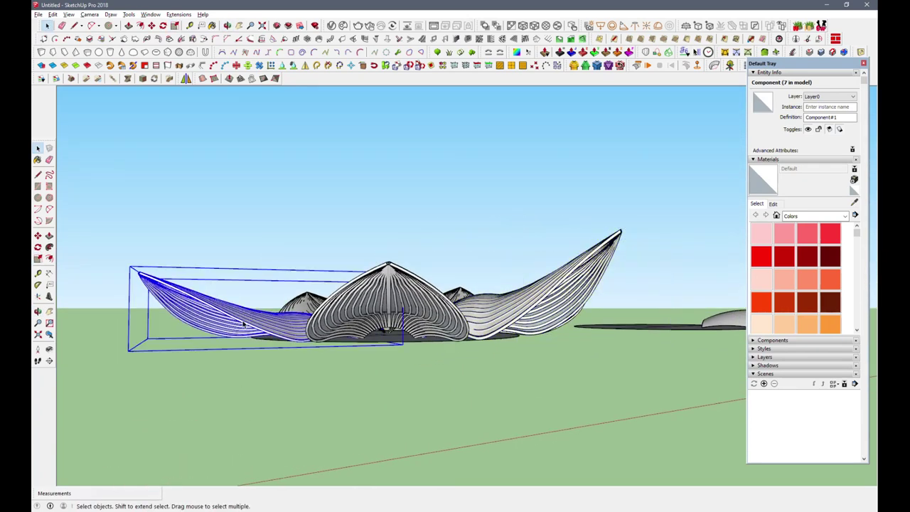
- Scale the left petal and the upper-right petal taller
{"action": "left_click", "coordinate": [174, 25]}
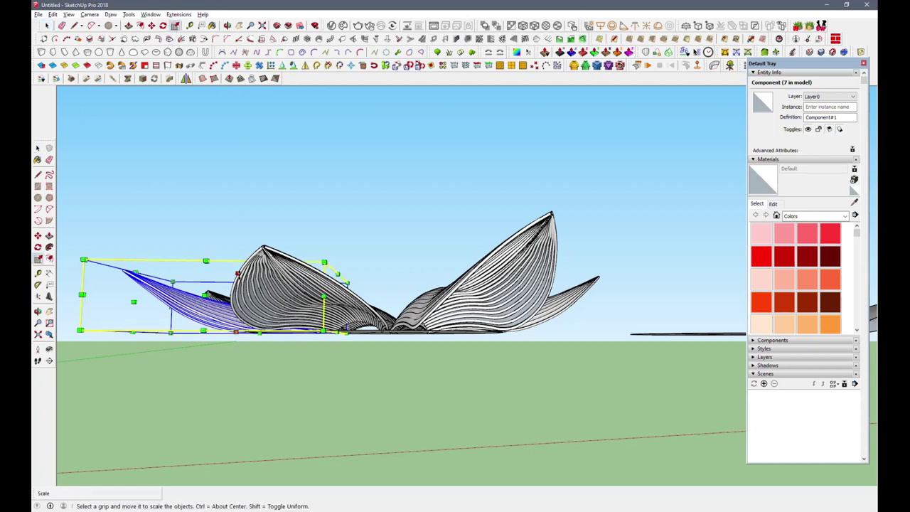
{"action": "left_click_drag", "start_coordinate": [246, 261], "coordinate": [244, 213]}
{"action": "mouse_move", "coordinate": [244, 213]}
{"action": "middle_mouse_down"}
{"action": "mouse_move", "coordinate": [265, 324]}
{"action": "mouse_move", "coordinate": [299, 213]}
{"action": "middle_mouse_up"}
{"action": "key", "text": "space"}
{"action": "left_click", "coordinate": [462, 285]}
{"action": "left_click", "coordinate": [175, 26]}
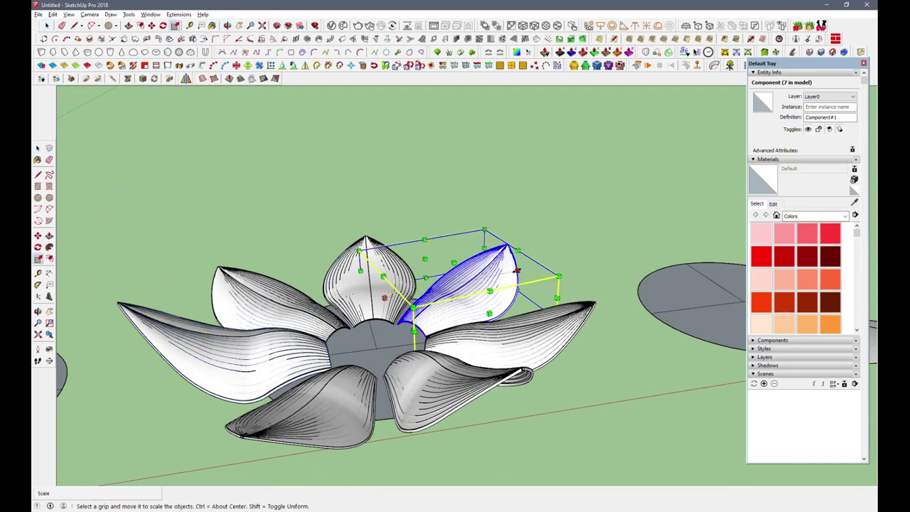
{"action": "left_click_drag", "start_coordinate": [471, 257], "coordinate": [471, 230]}
{"action": "middle_click_drag", "start_coordinate": [471, 230], "coordinate": [361, 240]}
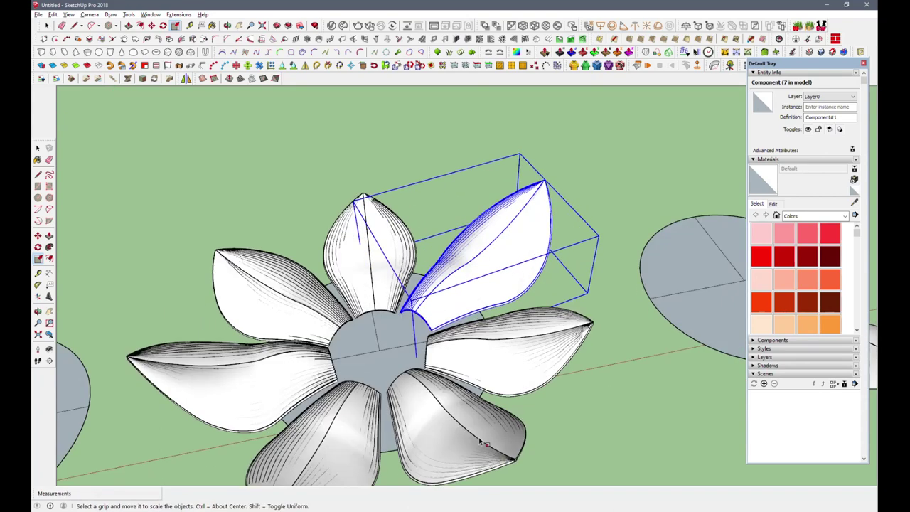
{"action": "key", "text": "space"}
- Stretch the central upright petal taller with Scale
{"action": "left_click", "coordinate": [360, 240]}
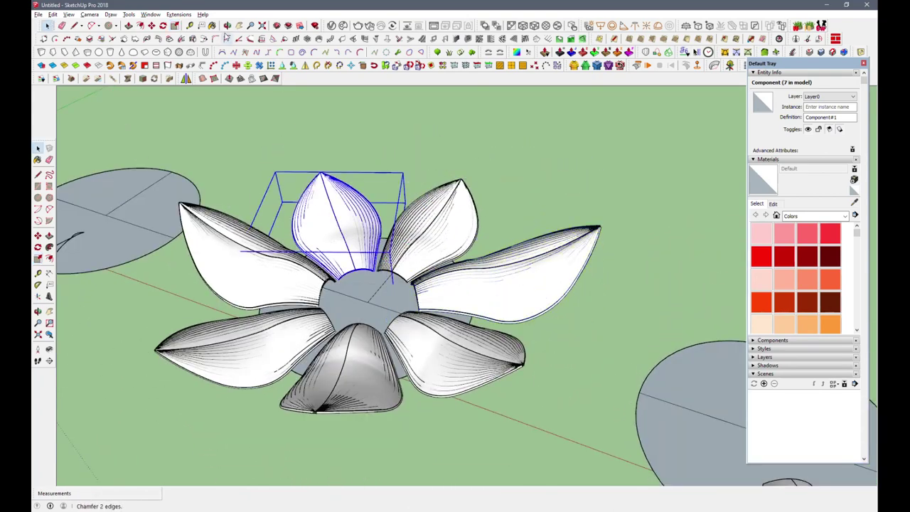
{"action": "left_click", "coordinate": [175, 26]}
{"action": "left_click_drag", "start_coordinate": [339, 175], "coordinate": [345, 152]}
- Select all the petals and group them together
{"action": "mouse_move", "coordinate": [346, 152]}
{"action": "middle_mouse_down"}
{"action": "mouse_move", "coordinate": [424, 135]}
{"action": "mouse_move", "coordinate": [427, 163]}
{"action": "middle_mouse_up"}
{"action": "key", "text": "o"}
{"action": "mouse_move", "coordinate": [426, 164]}
{"action": "left_mouse_down"}
{"action": "mouse_move", "coordinate": [418, 442]}
{"action": "mouse_move", "coordinate": [427, 299]}
{"action": "left_mouse_up"}
{"action": "scroll", "coordinate": [427, 299], "scroll_direction": "down", "scroll_amount": 3}
{"action": "key", "text": "space"}
{"action": "left_click", "coordinate": [497, 263]}
{"action": "left_click", "coordinate": [441, 227], "text": "shift"}
{"action": "left_click", "coordinate": [389, 278], "text": "shift"}
{"action": "left_click", "coordinate": [409, 305], "text": "shift"}
{"action": "right_click", "coordinate": [450, 249]}
{"action": "left_click", "coordinate": [462, 93]}
- Copy the petal group off to the side using Move with Ctrl
{"action": "key", "text": "m"}
{"action": "scroll", "coordinate": [558, 280], "scroll_direction": "down", "scroll_amount": 2}
{"action": "key", "text": "ctrl"}
{"action": "left_click", "coordinate": [476, 276]}
{"action": "left_click", "coordinate": [476, 276]}
{"action": "mouse_move", "coordinate": [476, 275]}
{"action": "middle_mouse_down"}
{"action": "mouse_move", "coordinate": [209, 217]}
{"action": "mouse_move", "coordinate": [285, 190]}
{"action": "mouse_move", "coordinate": [441, 234]}
{"action": "mouse_move", "coordinate": [498, 299]}
{"action": "middle_mouse_up"}
{"action": "scroll", "coordinate": [306, 185], "scroll_direction": "up", "scroll_amount": 3}
- Rotate the selected petal around the flower centre to a new angle
{"action": "left_click", "coordinate": [532, 342]}
{"action": "scroll", "coordinate": [380, 217], "scroll_direction": "up", "scroll_amount": 6}
{"action": "mouse_move", "coordinate": [381, 217]}
{"action": "middle_mouse_down"}
{"action": "mouse_move", "coordinate": [299, 147]}
{"action": "mouse_move", "coordinate": [374, 248]}
{"action": "middle_mouse_up"}
{"action": "left_click", "coordinate": [162, 26]}
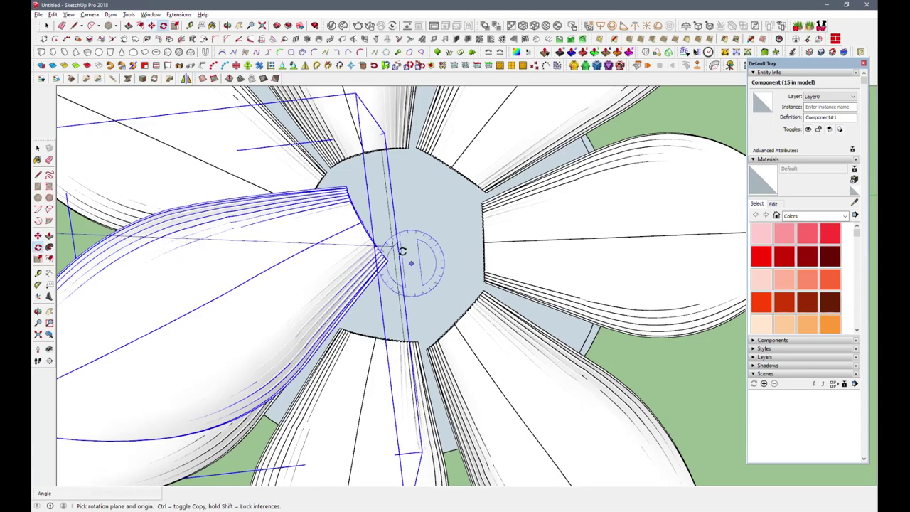
{"action": "left_click", "coordinate": [379, 246]}
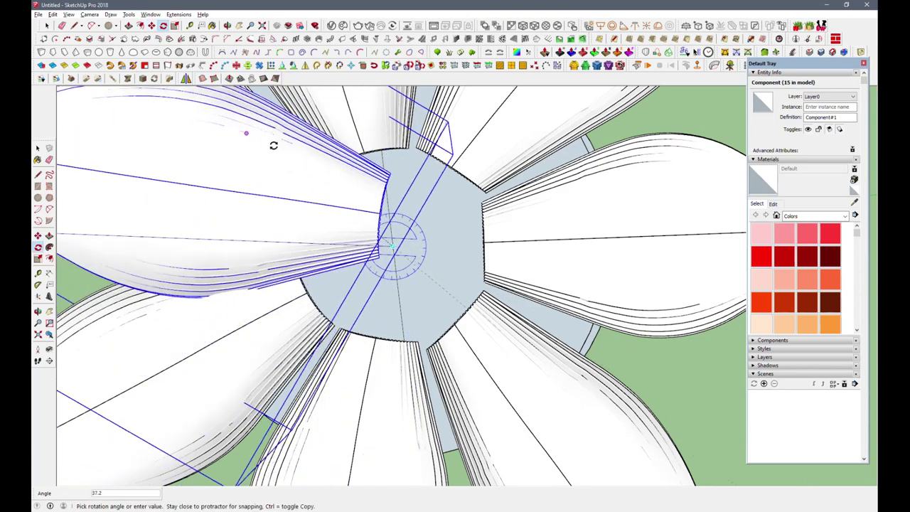
{"action": "left_click", "coordinate": [264, 146]}
{"action": "key", "text": "m"}
{"action": "mouse_move", "coordinate": [400, 309]}
{"action": "middle_mouse_down"}
{"action": "mouse_move", "coordinate": [434, 166]}
{"action": "mouse_move", "coordinate": [399, 128]}
{"action": "middle_mouse_up"}
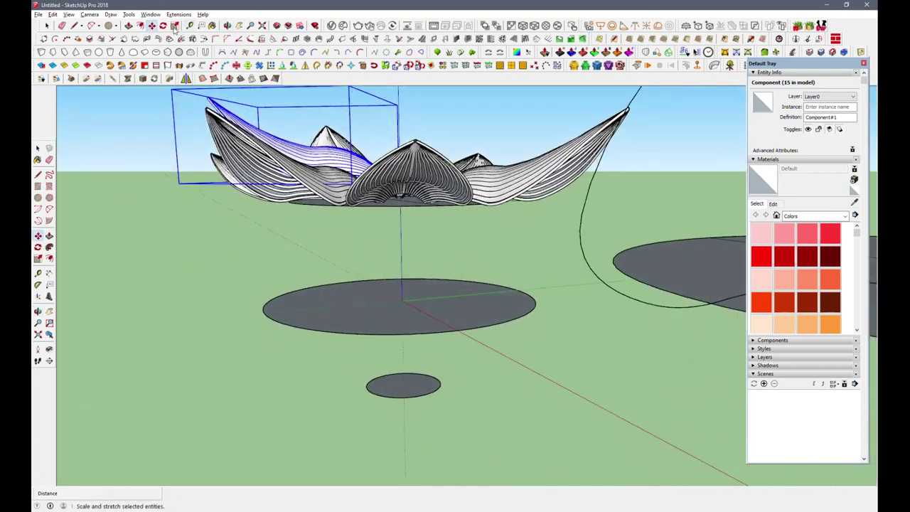
- Pick a rotation pivot for the petal and review the flower from several angles
{"action": "key", "text": "q"}
{"action": "left_click", "coordinate": [361, 132]}
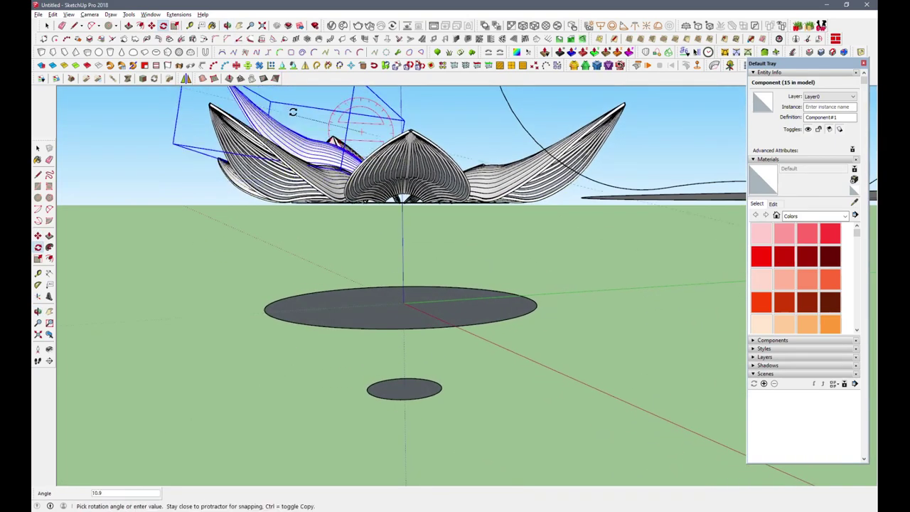
{"action": "middle_click_drag", "start_coordinate": [300, 98], "coordinate": [278, 189]}
{"action": "scroll", "coordinate": [279, 213], "scroll_direction": "down", "scroll_amount": 3}
{"action": "key", "text": "m"}
{"action": "scroll", "coordinate": [365, 268], "scroll_direction": "up", "scroll_amount": 5}
{"action": "scroll", "coordinate": [365, 268], "scroll_direction": "down", "scroll_amount": 4}
{"action": "middle_click_drag", "start_coordinate": [364, 268], "coordinate": [455, 213]}
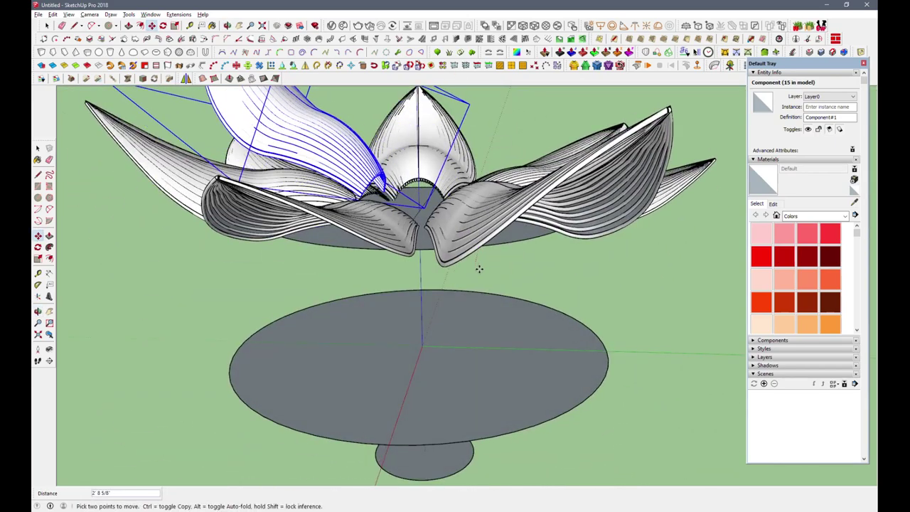
{"action": "mouse_move", "coordinate": [479, 274]}
{"action": "middle_mouse_down"}
{"action": "mouse_move", "coordinate": [633, 252]}
{"action": "mouse_move", "coordinate": [670, 230]}
{"action": "mouse_move", "coordinate": [398, 311]}
{"action": "mouse_move", "coordinate": [387, 389]}
{"action": "mouse_move", "coordinate": [463, 296]}
{"action": "middle_mouse_up"}
- Place a petal copy rotated 285 degrees about the flower centre
{"action": "key", "text": "q"}
{"action": "scroll", "coordinate": [374, 410], "scroll_direction": "down", "scroll_amount": 3}
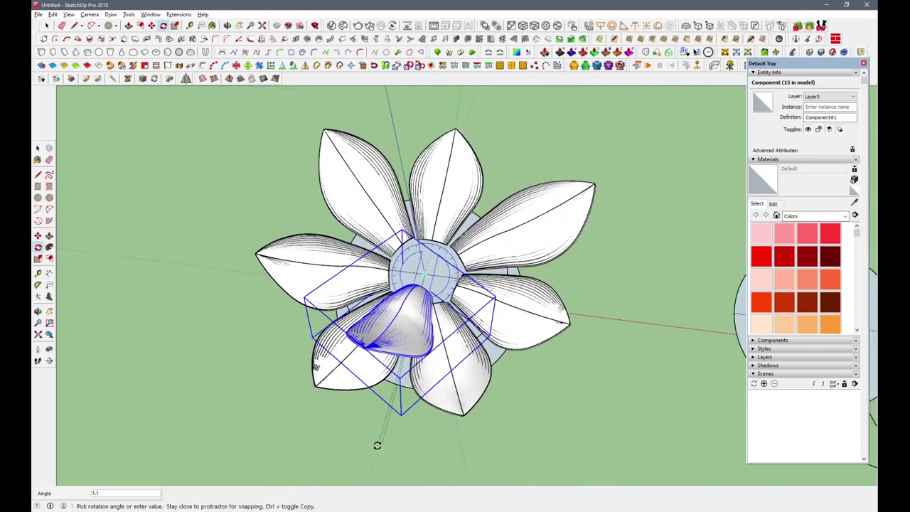
{"action": "mouse_move", "coordinate": [372, 443]}
{"action": "middle_mouse_down"}
{"action": "mouse_move", "coordinate": [468, 143]}
{"action": "mouse_move", "coordinate": [563, 96]}
{"action": "mouse_move", "coordinate": [320, 459]}
{"action": "middle_mouse_up"}
{"action": "scroll", "coordinate": [514, 324], "scroll_direction": "down", "scroll_amount": 3}
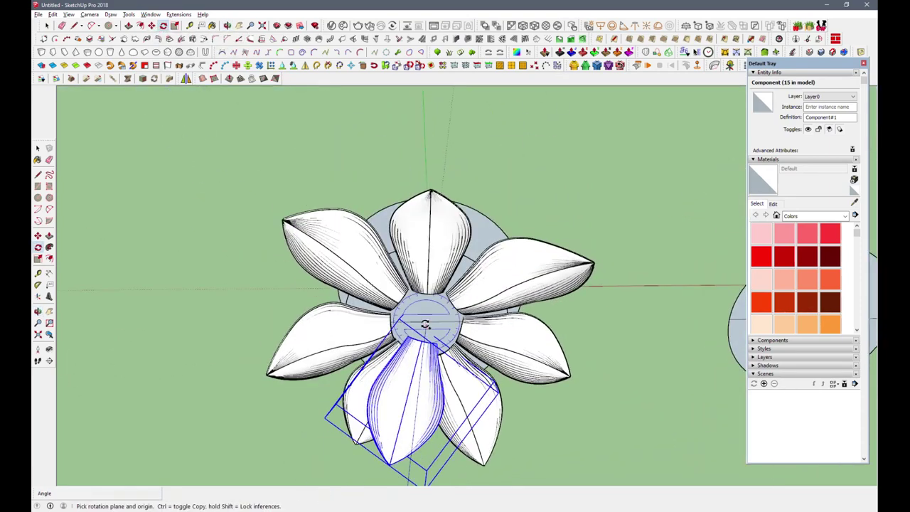
{"action": "middle_click_drag", "start_coordinate": [456, 370], "coordinate": [455, 320]}
{"action": "left_click", "coordinate": [424, 320]}
{"action": "left_click", "coordinate": [412, 423]}
{"action": "middle_click_drag", "start_coordinate": [426, 444], "coordinate": [416, 313]}
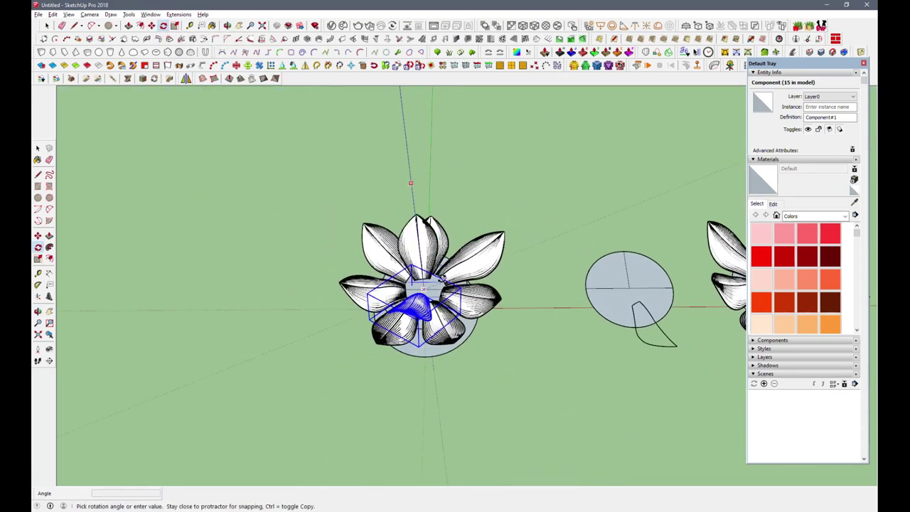
{"action": "scroll", "coordinate": [416, 299], "scroll_direction": "up", "scroll_amount": 5}
{"action": "key", "text": "Return"}
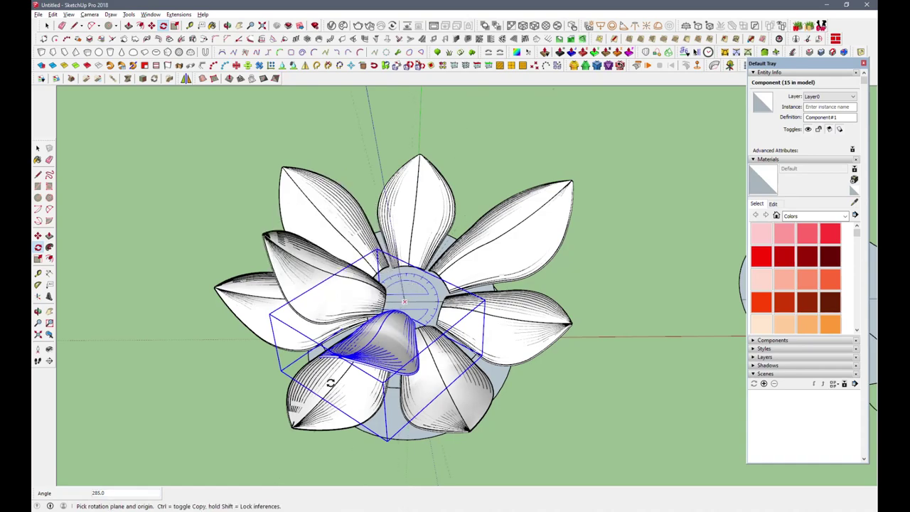
- Place another petal copy rotated 104.2 degrees about the flower centre
{"action": "mouse_move", "coordinate": [329, 380]}
{"action": "middle_mouse_down"}
{"action": "mouse_move", "coordinate": [623, 419]}
{"action": "mouse_move", "coordinate": [469, 330]}
{"action": "middle_mouse_up"}
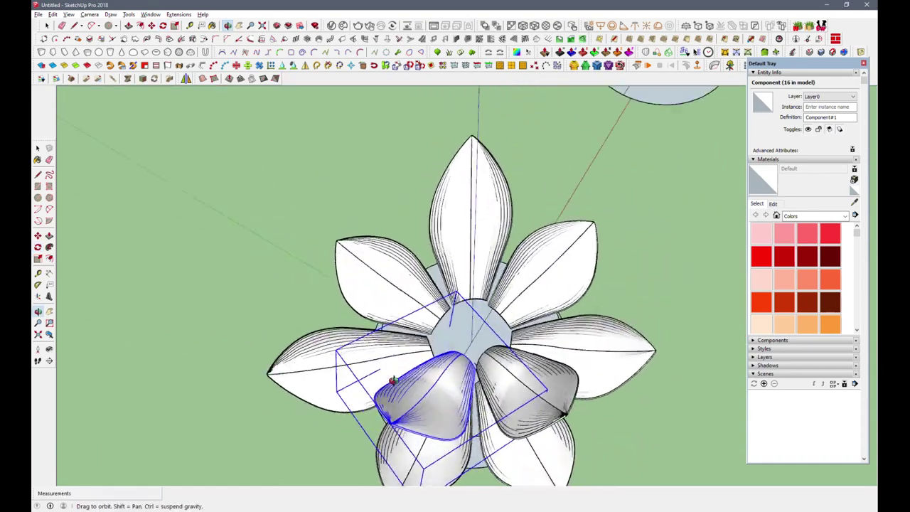
{"action": "left_click", "coordinate": [459, 330]}
{"action": "scroll", "coordinate": [459, 329], "scroll_direction": "down", "scroll_amount": 2}
{"action": "left_click", "coordinate": [329, 431]}
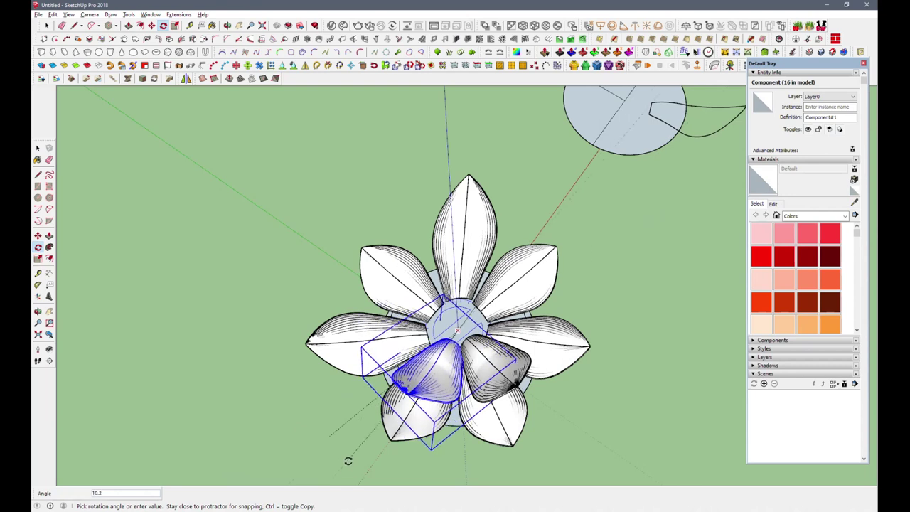
{"action": "left_click", "coordinate": [257, 415]}
{"action": "left_click", "coordinate": [210, 267]}
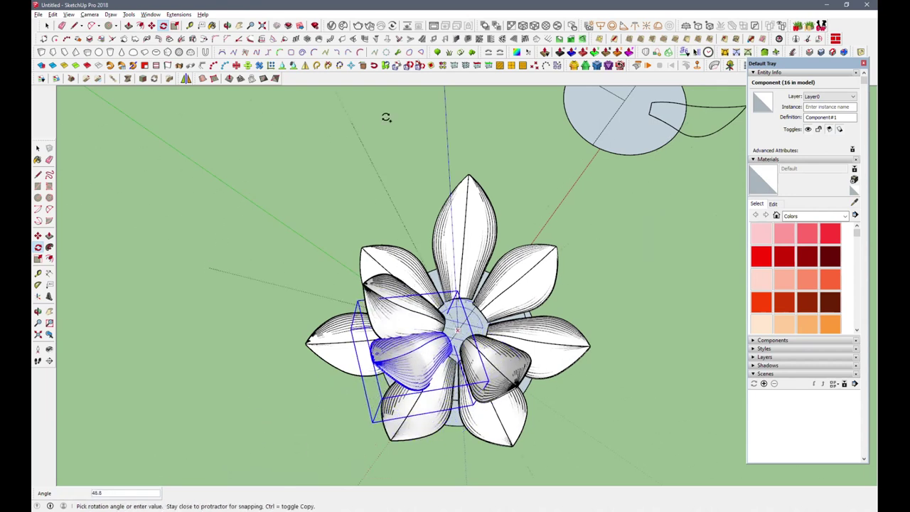
{"action": "left_click", "coordinate": [558, 156]}
- Rotate a further petal copy about the flower centre, starting from the red axis
{"action": "left_click", "coordinate": [456, 332]}
{"action": "left_click", "coordinate": [564, 211]}
{"action": "left_click", "coordinate": [624, 456]}
{"action": "mouse_move", "coordinate": [620, 451]}
{"action": "middle_mouse_down"}
{"action": "mouse_move", "coordinate": [417, 154]}
{"action": "mouse_move", "coordinate": [356, 366]}
{"action": "mouse_move", "coordinate": [636, 358]}
{"action": "mouse_move", "coordinate": [155, 265]}
{"action": "mouse_move", "coordinate": [138, 290]}
{"action": "mouse_move", "coordinate": [138, 375]}
{"action": "mouse_move", "coordinate": [280, 331]}
{"action": "mouse_move", "coordinate": [354, 272]}
{"action": "mouse_move", "coordinate": [348, 427]}
{"action": "mouse_move", "coordinate": [365, 360]}
{"action": "mouse_move", "coordinate": [352, 443]}
{"action": "mouse_move", "coordinate": [243, 206]}
{"action": "mouse_move", "coordinate": [227, 427]}
{"action": "middle_mouse_up"}
- Erase the radius line on the upper disc
{"action": "key", "text": "q"}
{"action": "key", "text": "l"}
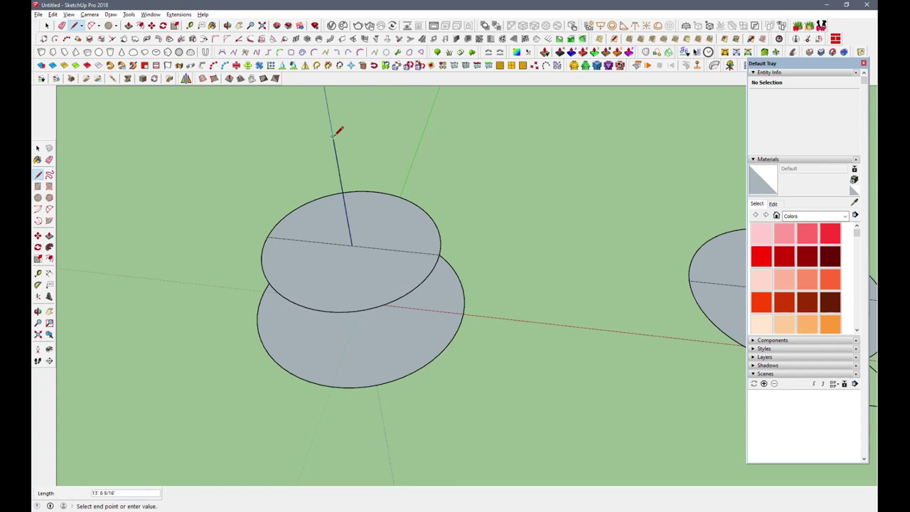
{"action": "left_click", "coordinate": [63, 26]}
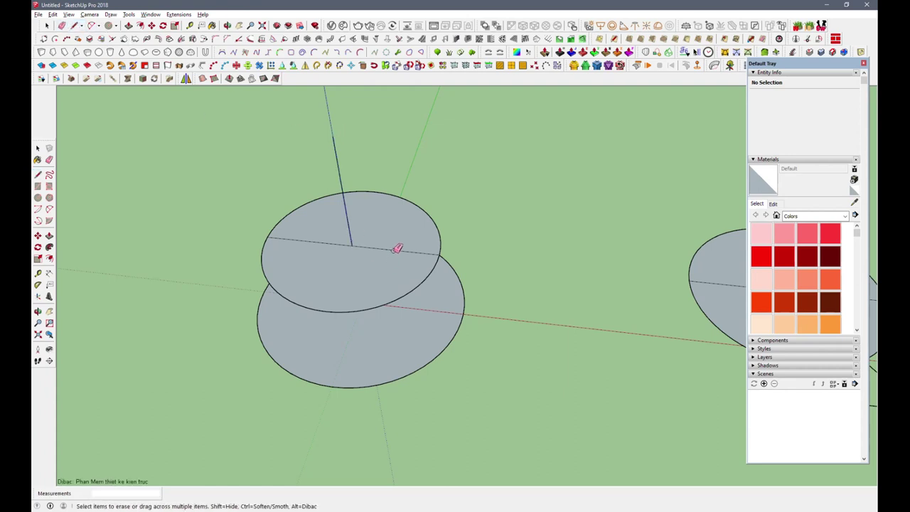
{"action": "left_click", "coordinate": [325, 247]}
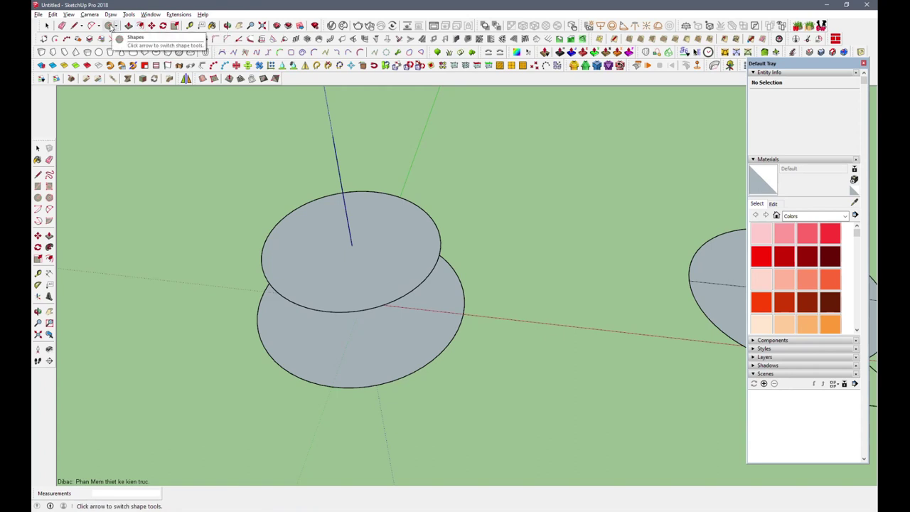
- Draw a small circle centred on the upper disc
{"action": "left_click", "coordinate": [110, 26]}
{"action": "left_click", "coordinate": [352, 245]}
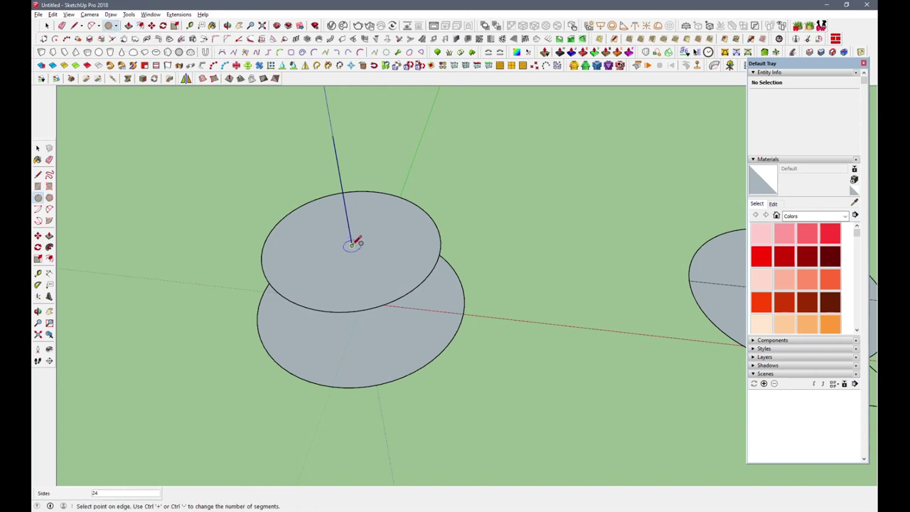
{"action": "left_click", "coordinate": [362, 246]}
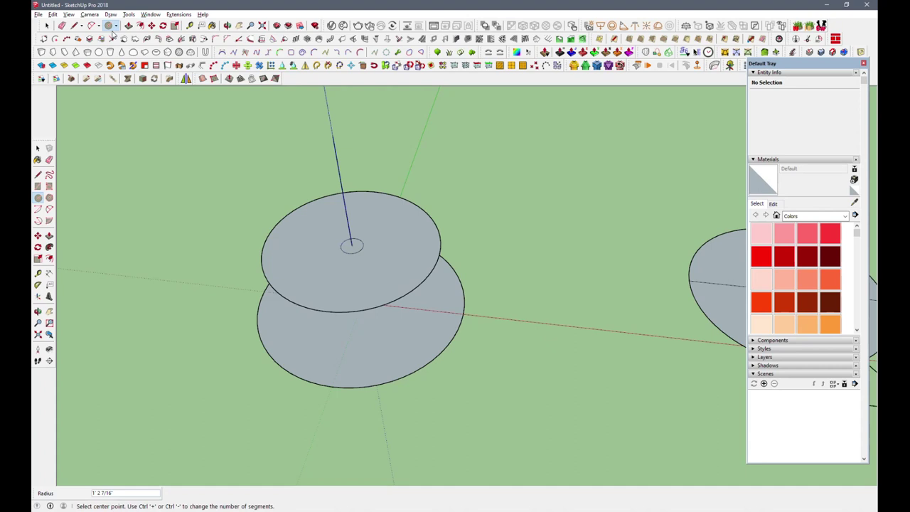
{"action": "left_click", "coordinate": [47, 25]}
{"action": "left_click", "coordinate": [48, 26]}
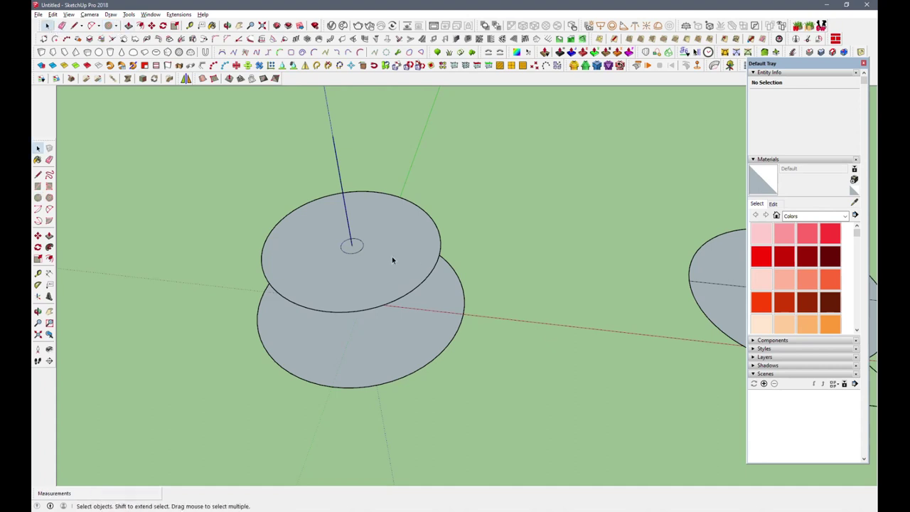
- Copy the small circle just above the disc with Move and Ctrl, selecting both circles
{"action": "left_click", "coordinate": [356, 249]}
{"action": "mouse_move", "coordinate": [357, 248]}
{"action": "middle_mouse_down"}
{"action": "mouse_move", "coordinate": [358, 111]}
{"action": "mouse_move", "coordinate": [330, 91]}
{"action": "middle_mouse_up"}
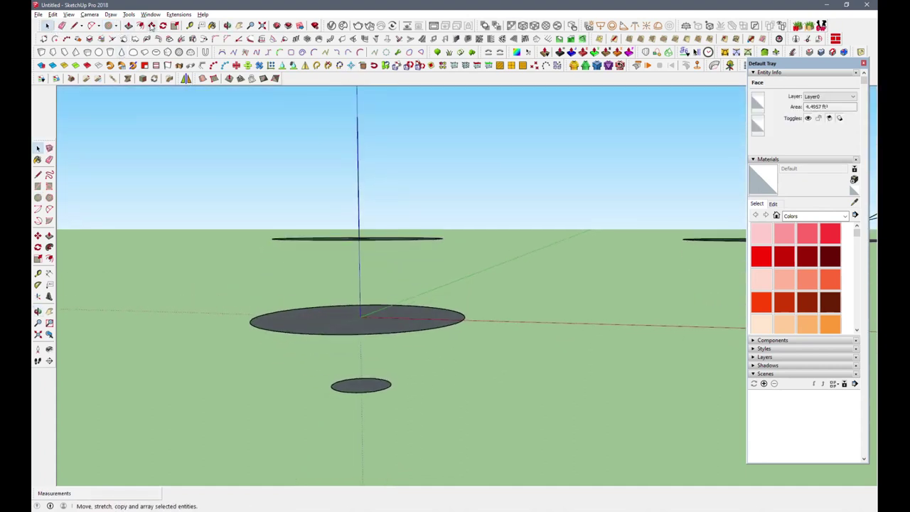
{"action": "left_click", "coordinate": [151, 25]}
{"action": "key", "text": "ctrl"}
{"action": "left_click", "coordinate": [358, 222]}
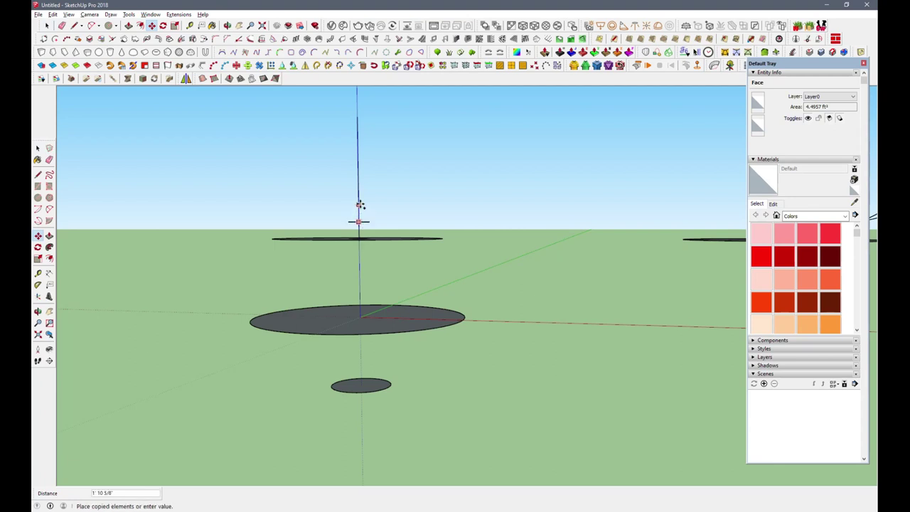
{"action": "left_click", "coordinate": [359, 202]}
{"action": "mouse_move", "coordinate": [359, 201]}
{"action": "middle_mouse_down"}
{"action": "mouse_move", "coordinate": [335, 278]}
{"action": "mouse_move", "coordinate": [403, 227]}
{"action": "middle_mouse_up"}
{"action": "key", "text": "space"}
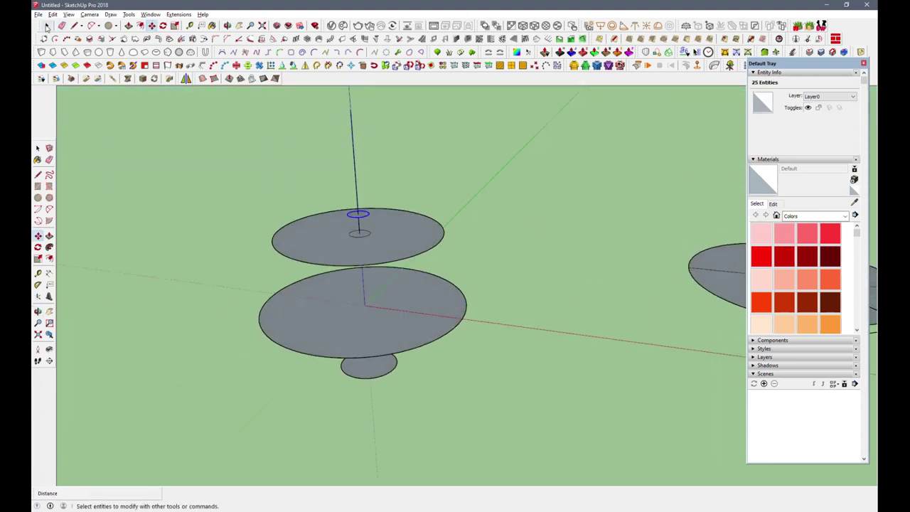
{"action": "left_click", "coordinate": [368, 221]}
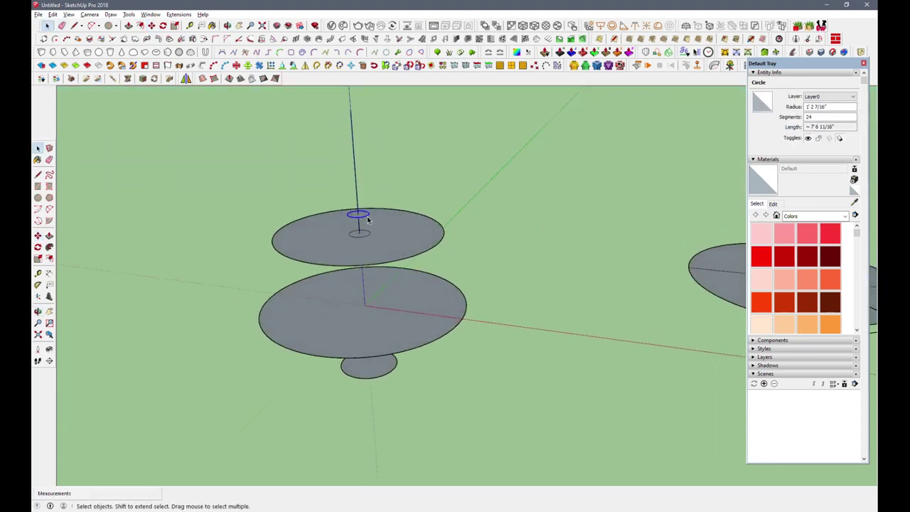
- Loft the circles as a rounded saucer: orthogonal Bezier junctions, 5 segments, lines only
{"action": "left_click", "coordinate": [684, 54]}
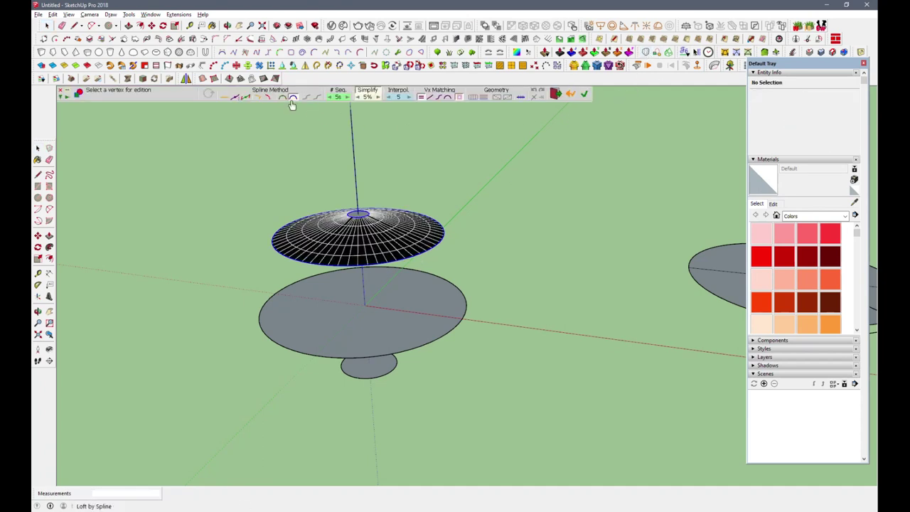
{"action": "middle_click_drag", "start_coordinate": [413, 284], "coordinate": [243, 129]}
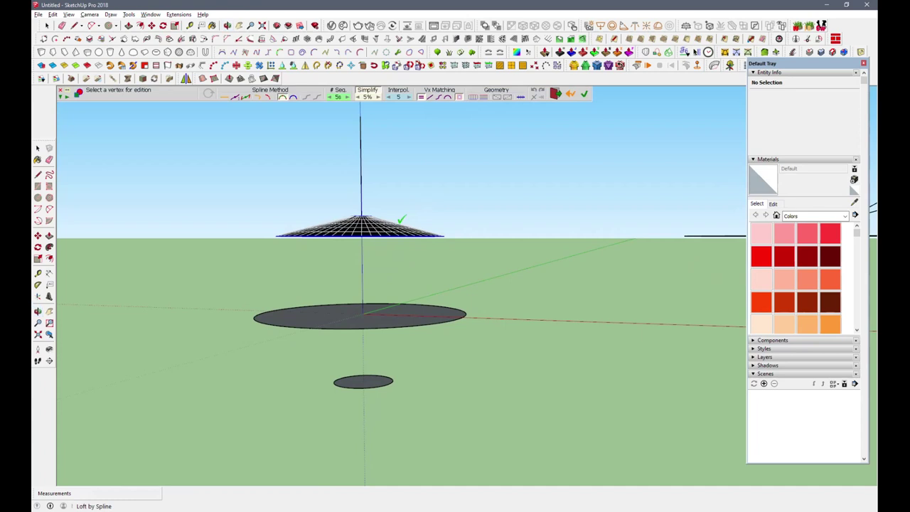
{"action": "left_click", "coordinate": [244, 99]}
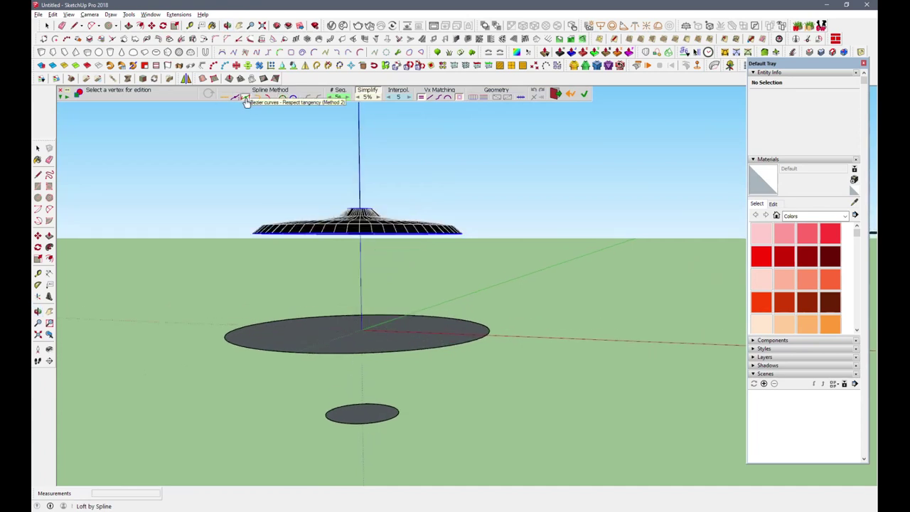
{"action": "left_click", "coordinate": [260, 99]}
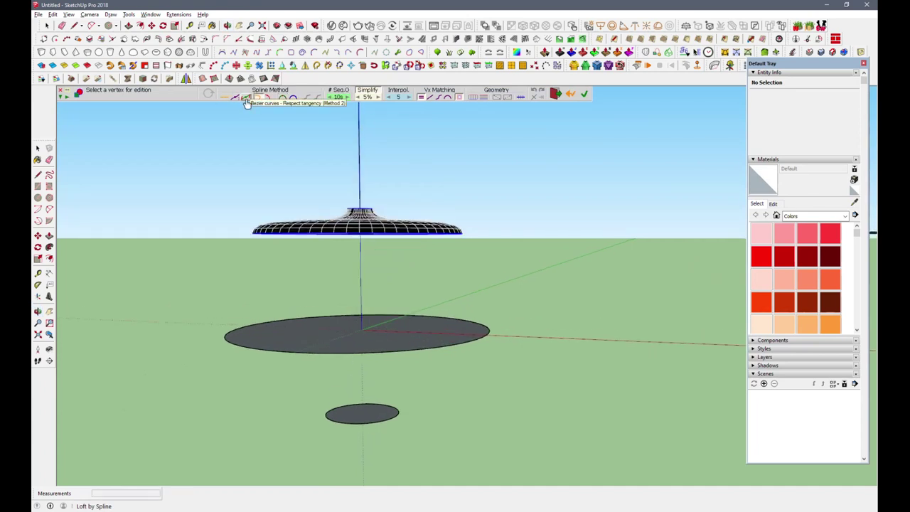
{"action": "left_click", "coordinate": [246, 99]}
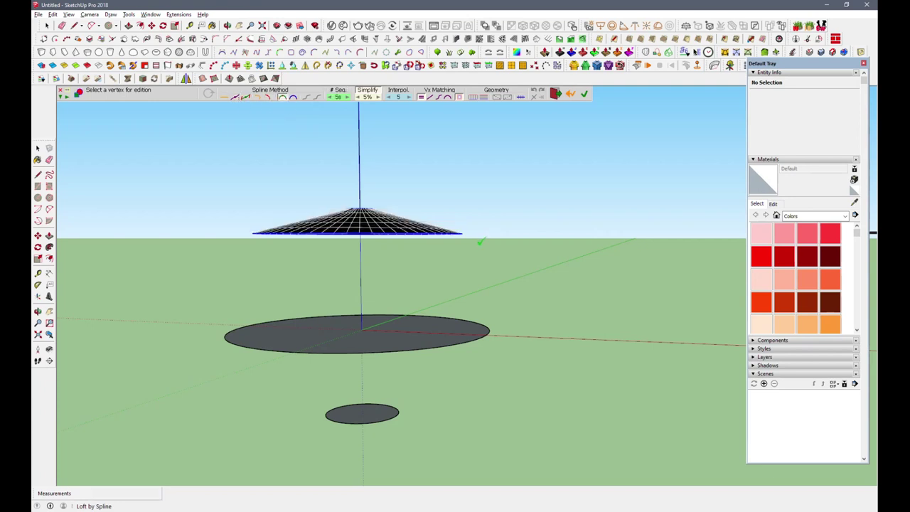
{"action": "middle_click_drag", "start_coordinate": [313, 163], "coordinate": [494, 313]}
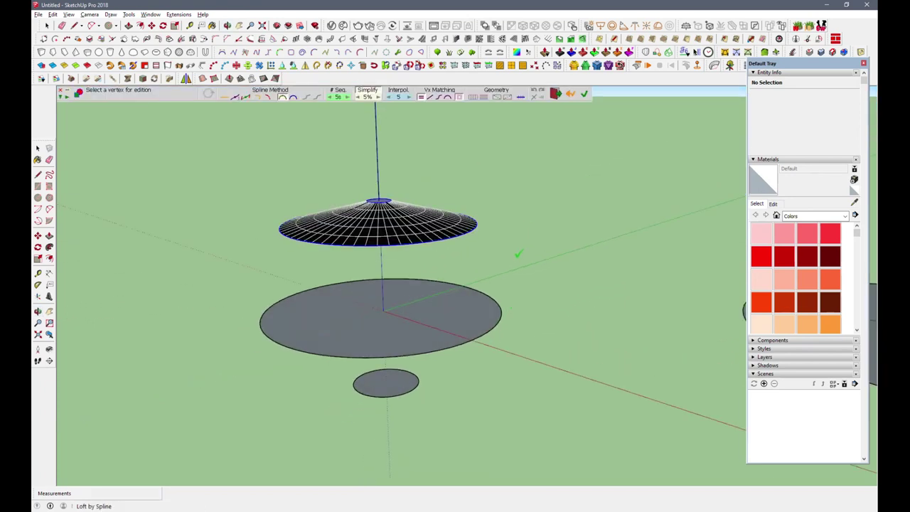
{"action": "middle_click_drag", "start_coordinate": [518, 254], "coordinate": [482, 328]}
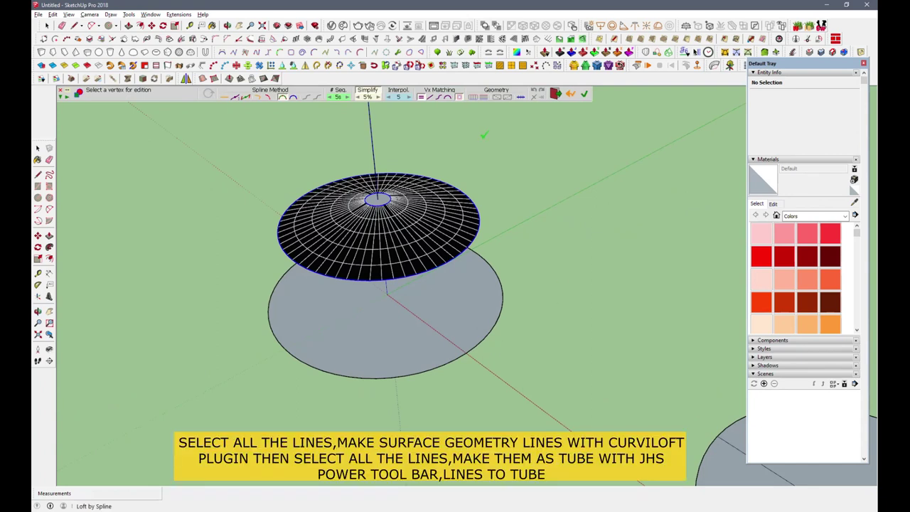
{"action": "left_click", "coordinate": [474, 99]}
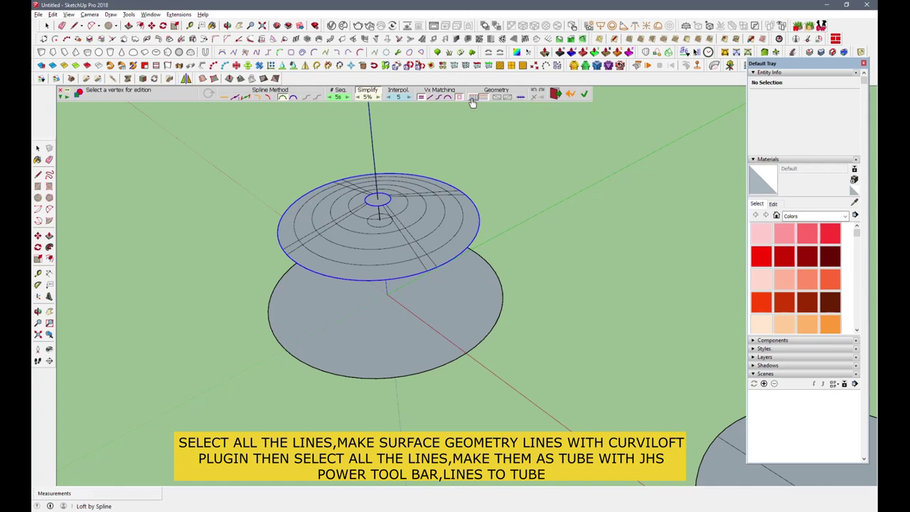
{"action": "key", "text": "Return"}
- Unhide the most recently hidden petals and exit the loft tool
{"action": "mouse_move", "coordinate": [554, 211]}
{"action": "middle_mouse_down"}
{"action": "mouse_move", "coordinate": [372, 128]}
{"action": "mouse_move", "coordinate": [370, 135]}
{"action": "middle_mouse_up"}
{"action": "left_click", "coordinate": [52, 14]}
{"action": "mouse_move", "coordinate": [69, 140]}
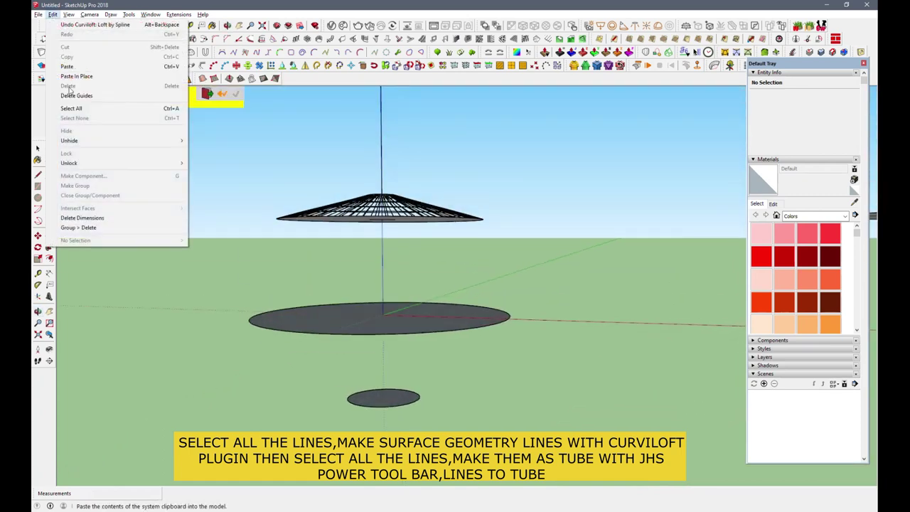
{"action": "left_click", "coordinate": [210, 150]}
{"action": "mouse_move", "coordinate": [325, 243]}
{"action": "middle_mouse_down"}
{"action": "mouse_move", "coordinate": [457, 201]}
{"action": "mouse_move", "coordinate": [494, 246]}
{"action": "mouse_move", "coordinate": [488, 327]}
{"action": "mouse_move", "coordinate": [455, 360]}
{"action": "mouse_move", "coordinate": [190, 344]}
{"action": "mouse_move", "coordinate": [232, 298]}
{"action": "mouse_move", "coordinate": [263, 246]}
{"action": "mouse_move", "coordinate": [260, 227]}
{"action": "mouse_move", "coordinate": [132, 386]}
{"action": "middle_mouse_up"}
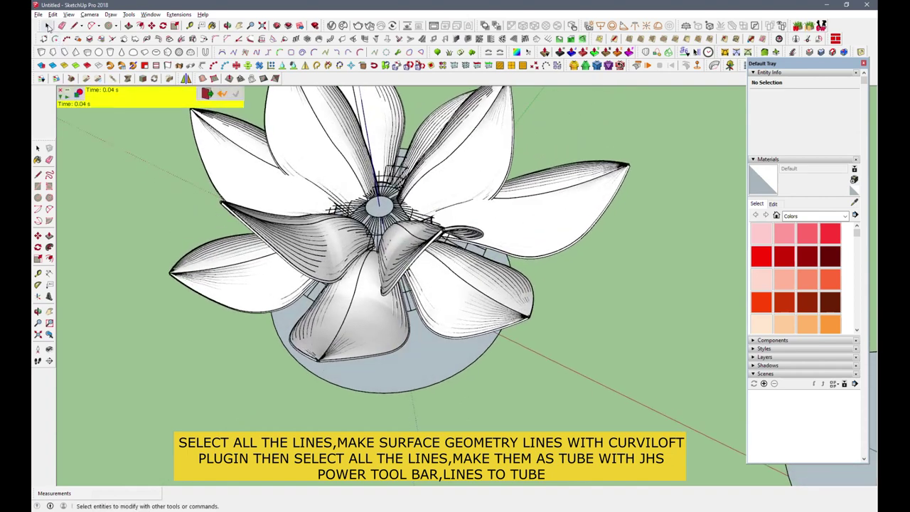
{"action": "key", "text": "space"}
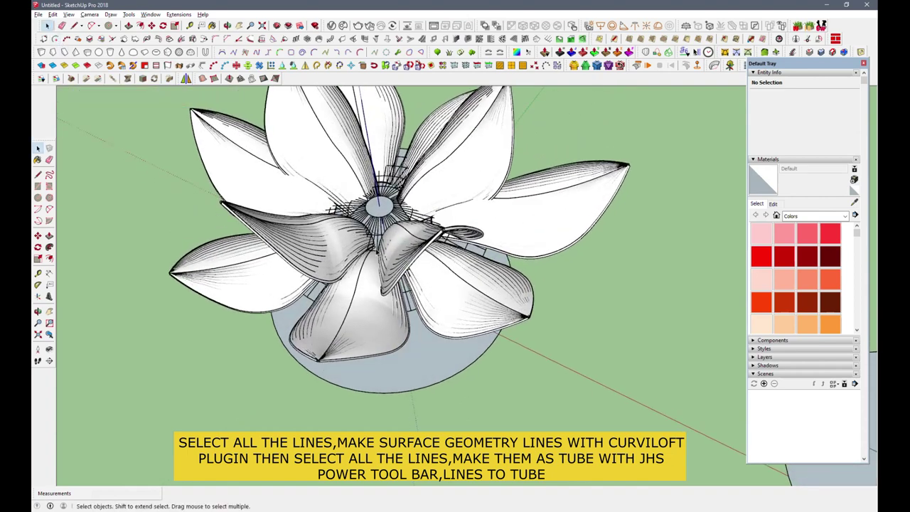
- Convert the 660 radial loft lines into tubes with JHS Lines to Tubes
{"action": "left_click", "coordinate": [382, 230]}
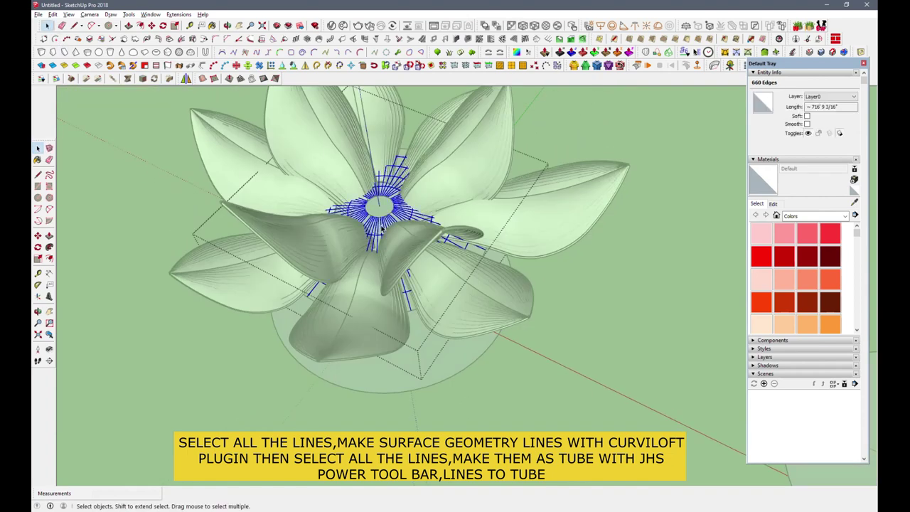
{"action": "scroll", "coordinate": [382, 227], "scroll_direction": "up", "scroll_amount": 3}
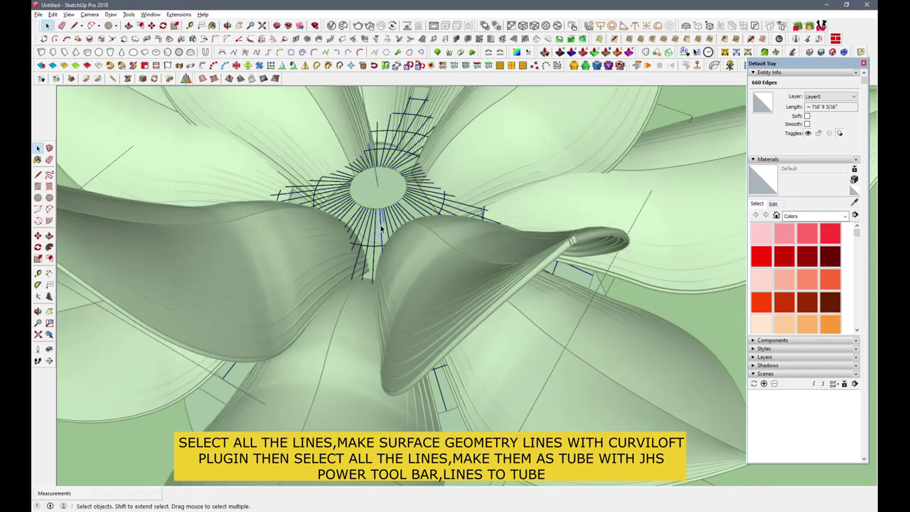
{"action": "scroll", "coordinate": [341, 226], "scroll_direction": "down", "scroll_amount": 2}
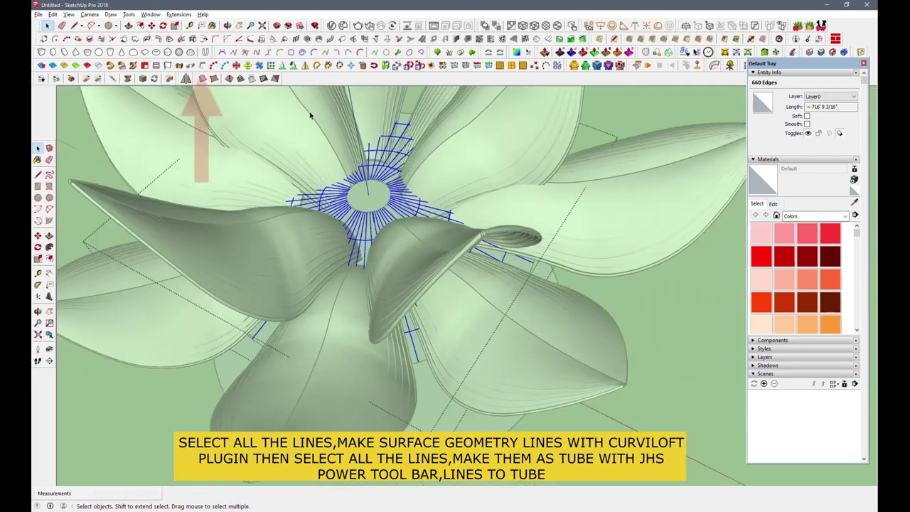
{"action": "left_click", "coordinate": [202, 65]}
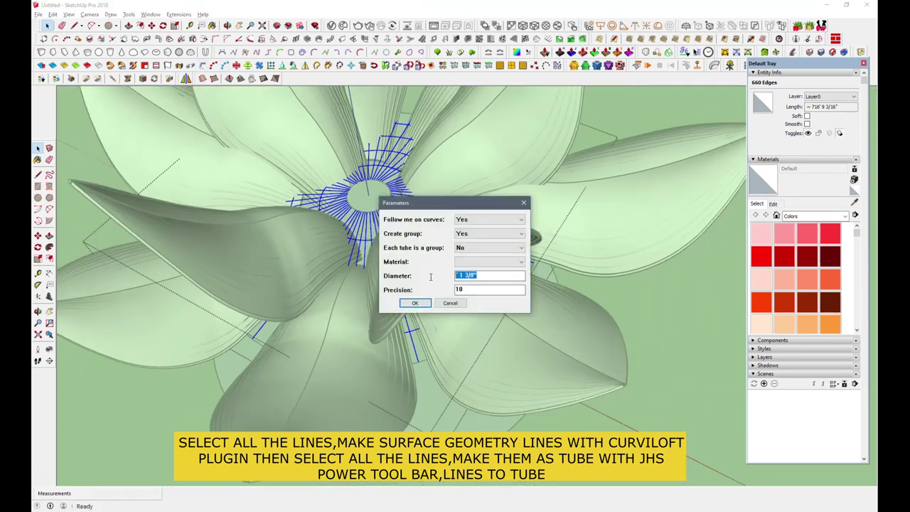
{"action": "type", "text": "1"}
{"action": "left_click", "coordinate": [416, 303]}
{"action": "mouse_move", "coordinate": [416, 303]}
{"action": "middle_mouse_down"}
{"action": "mouse_move", "coordinate": [431, 149]}
{"action": "mouse_move", "coordinate": [460, 84]}
{"action": "middle_mouse_up"}
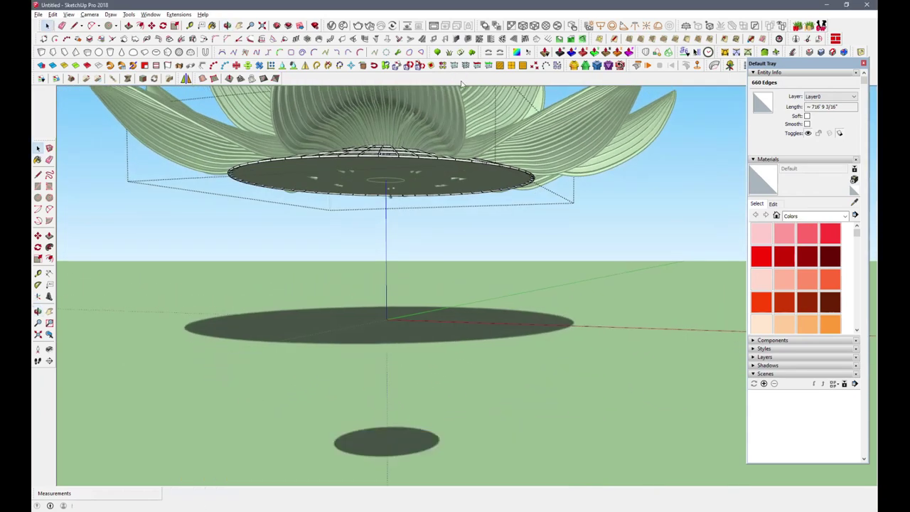
{"action": "left_click", "coordinate": [461, 90]}
{"action": "left_click", "coordinate": [451, 169]}
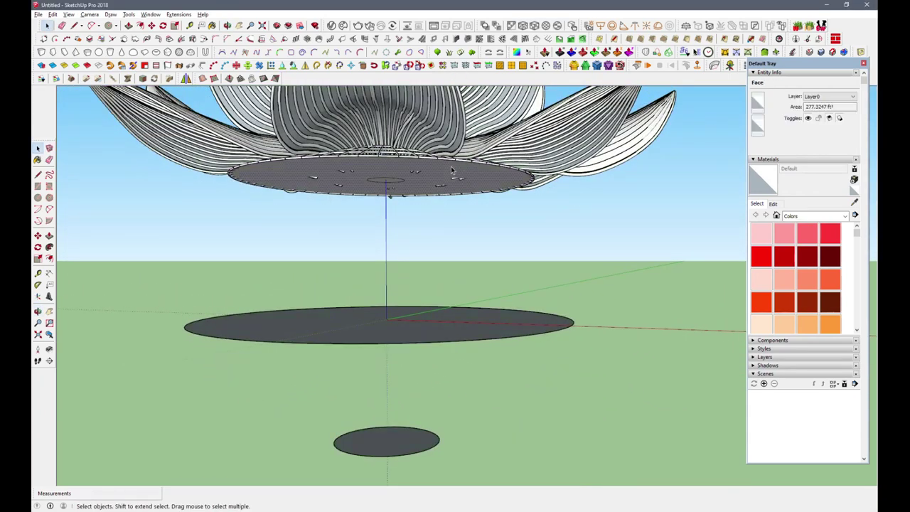
- Hide the lotus flower group and the tube lattice group
{"action": "mouse_move", "coordinate": [441, 177]}
{"action": "middle_mouse_down"}
{"action": "mouse_move", "coordinate": [390, 307]}
{"action": "mouse_move", "coordinate": [427, 277]}
{"action": "mouse_move", "coordinate": [360, 224]}
{"action": "mouse_move", "coordinate": [391, 189]}
{"action": "mouse_move", "coordinate": [410, 225]}
{"action": "mouse_move", "coordinate": [377, 217]}
{"action": "mouse_move", "coordinate": [376, 281]}
{"action": "mouse_move", "coordinate": [392, 299]}
{"action": "mouse_move", "coordinate": [391, 226]}
{"action": "mouse_move", "coordinate": [369, 224]}
{"action": "middle_mouse_up"}
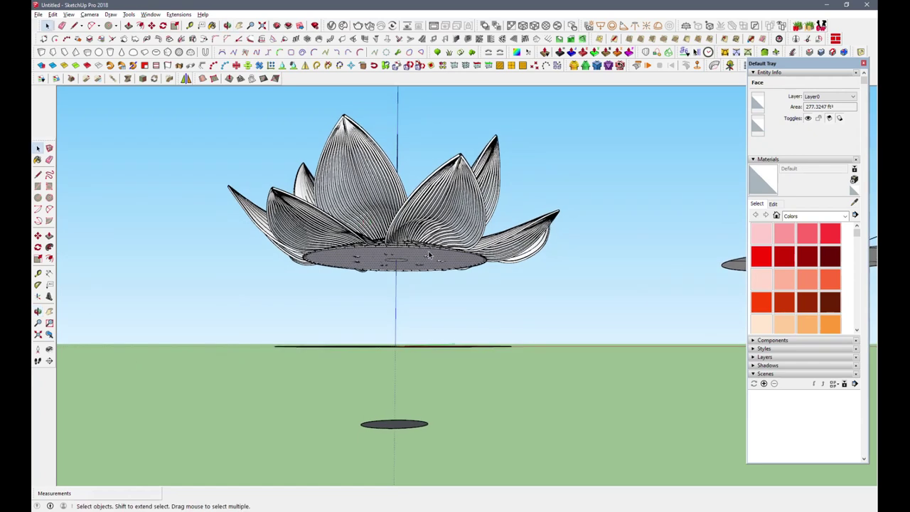
{"action": "left_click", "coordinate": [443, 224]}
{"action": "scroll", "coordinate": [402, 283], "scroll_direction": "up", "scroll_amount": 5}
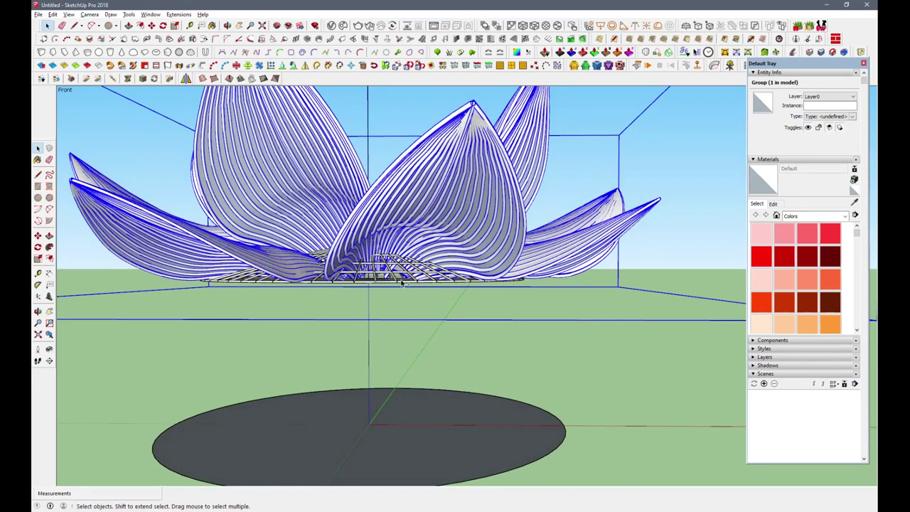
{"action": "left_click", "coordinate": [395, 279], "text": "shift"}
{"action": "right_click", "coordinate": [393, 278]}
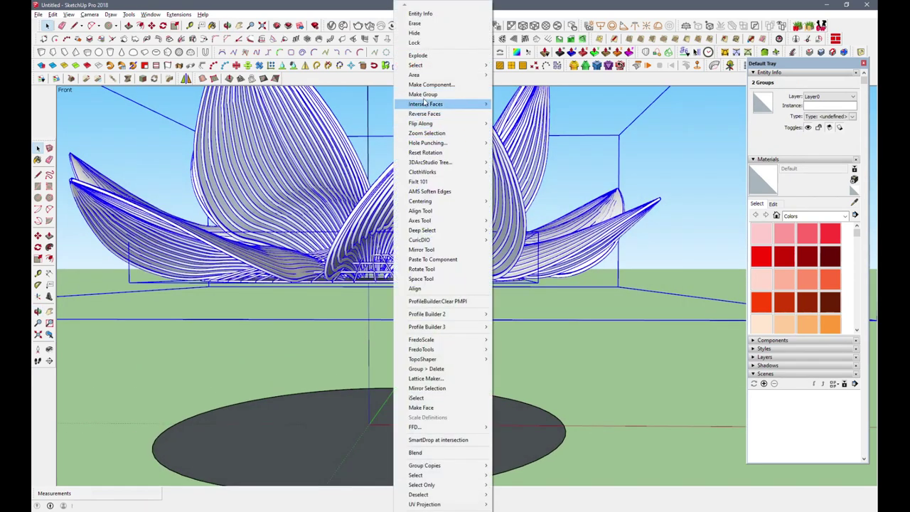
{"action": "key", "text": "Escape"}
{"action": "right_click", "coordinate": [451, 187]}
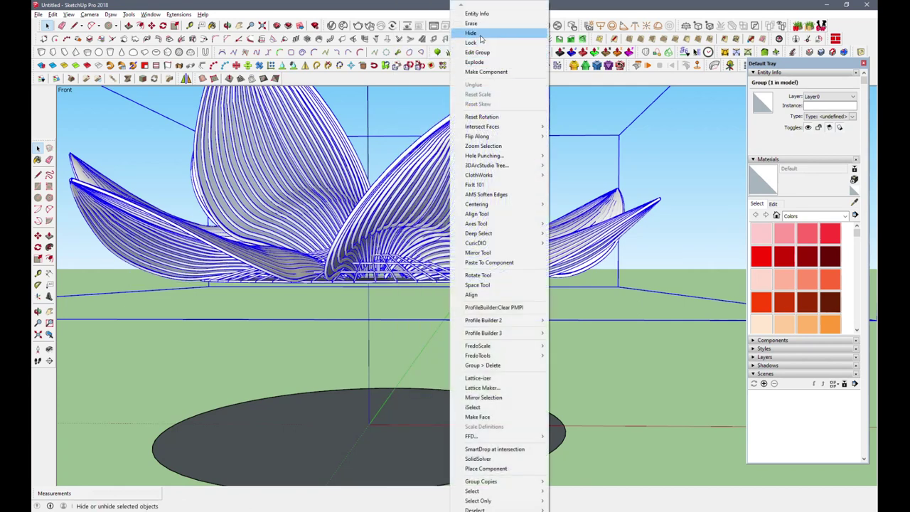
{"action": "left_click", "coordinate": [470, 31]}
{"action": "middle_click_drag", "start_coordinate": [425, 215], "coordinate": [408, 305]}
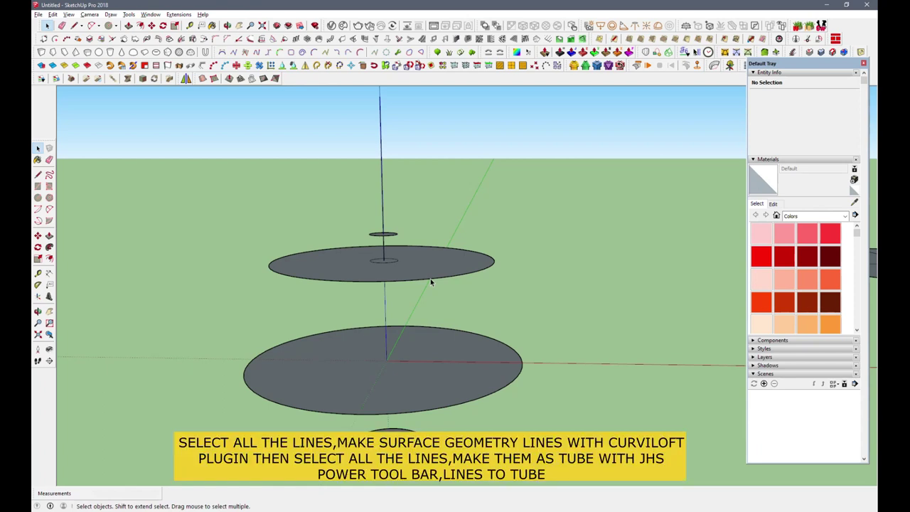
- Loft the middle and bottom circles by spline with 15 segments, as edges only
{"action": "left_click", "coordinate": [431, 282]}
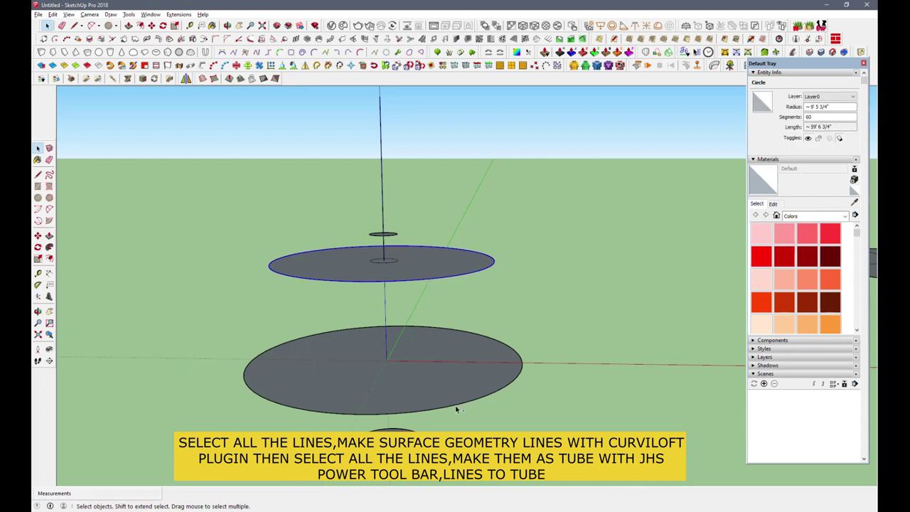
{"action": "left_click", "coordinate": [456, 410], "text": "shift"}
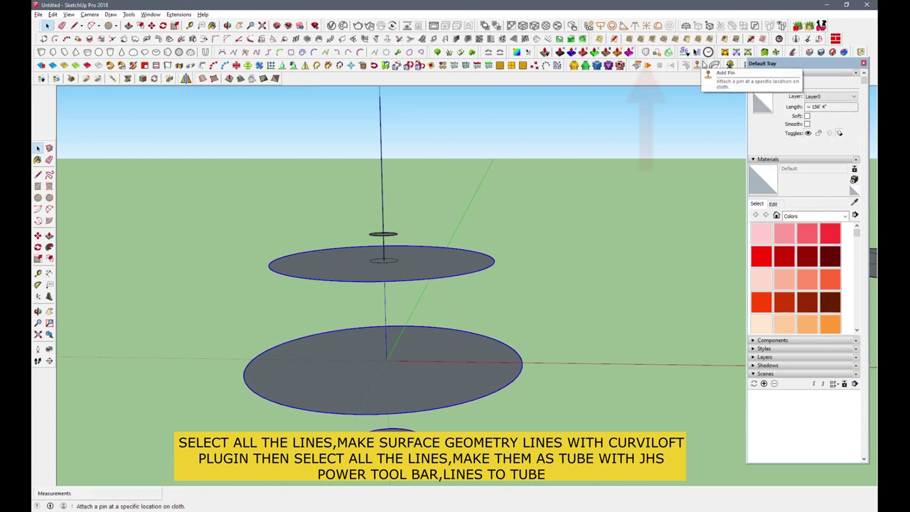
{"action": "left_click", "coordinate": [648, 65]}
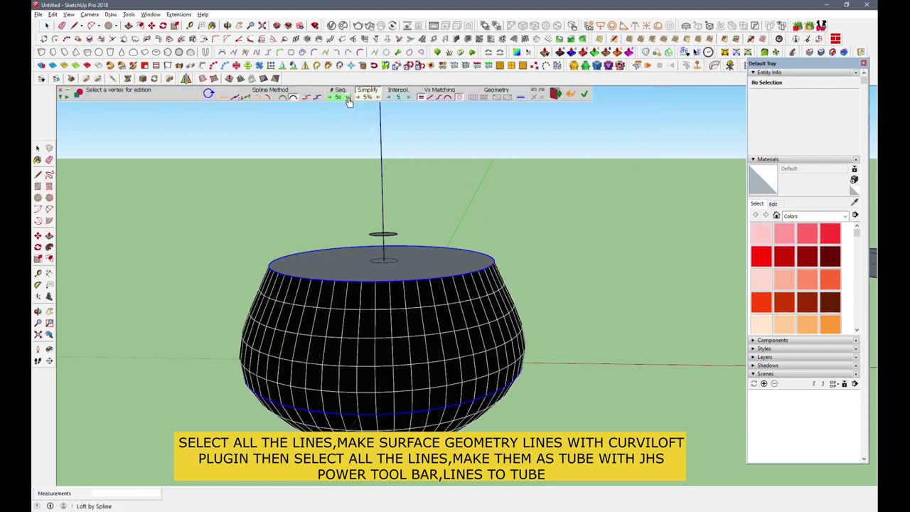
{"action": "left_click", "coordinate": [349, 98]}
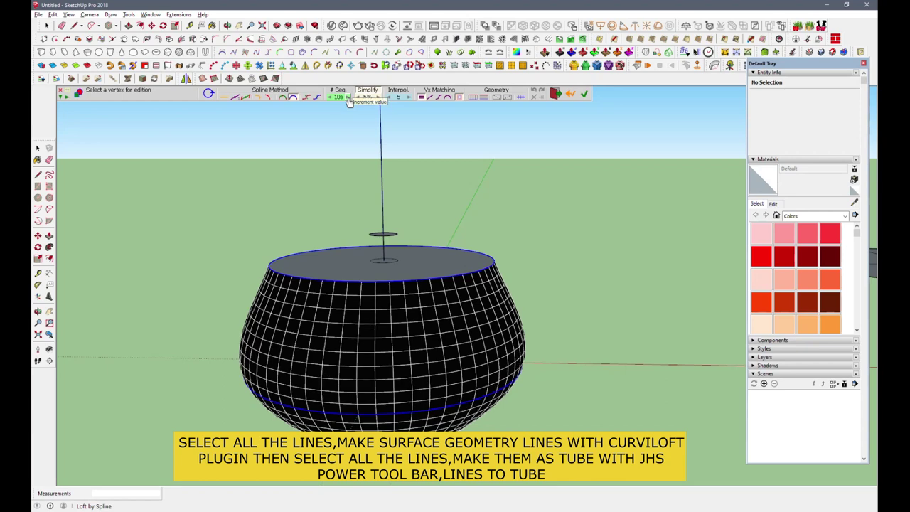
{"action": "left_click", "coordinate": [348, 99]}
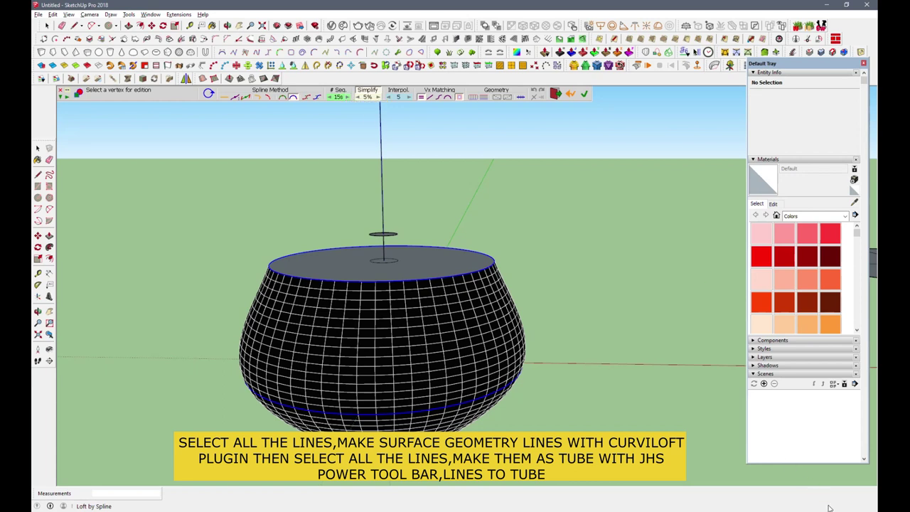
{"action": "left_click", "coordinate": [472, 99]}
{"action": "mouse_move", "coordinate": [547, 255]}
{"action": "middle_mouse_down"}
{"action": "mouse_move", "coordinate": [544, 272]}
{"action": "mouse_move", "coordinate": [373, 227]}
{"action": "middle_mouse_up"}
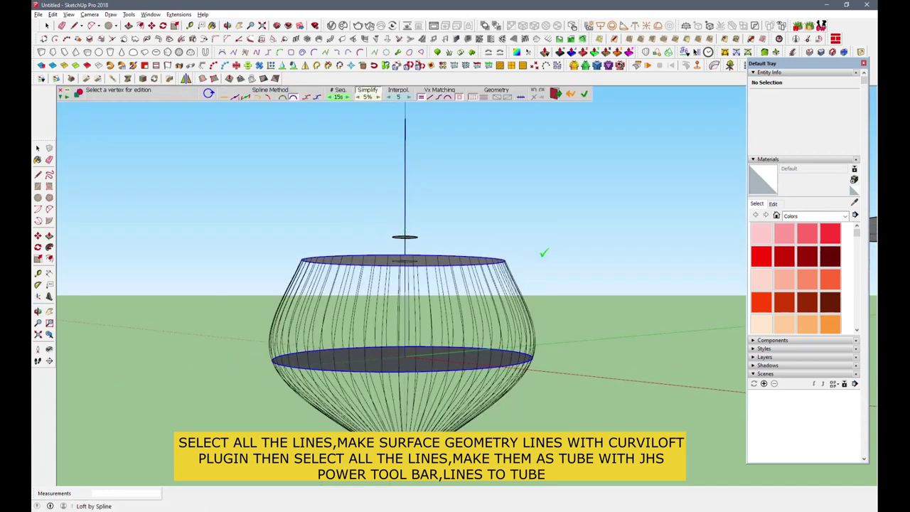
{"action": "left_click", "coordinate": [544, 252]}
{"action": "mouse_move", "coordinate": [544, 252]}
{"action": "middle_mouse_down"}
{"action": "mouse_move", "coordinate": [543, 213]}
{"action": "mouse_move", "coordinate": [540, 334]}
{"action": "mouse_move", "coordinate": [552, 173]}
{"action": "middle_mouse_up"}
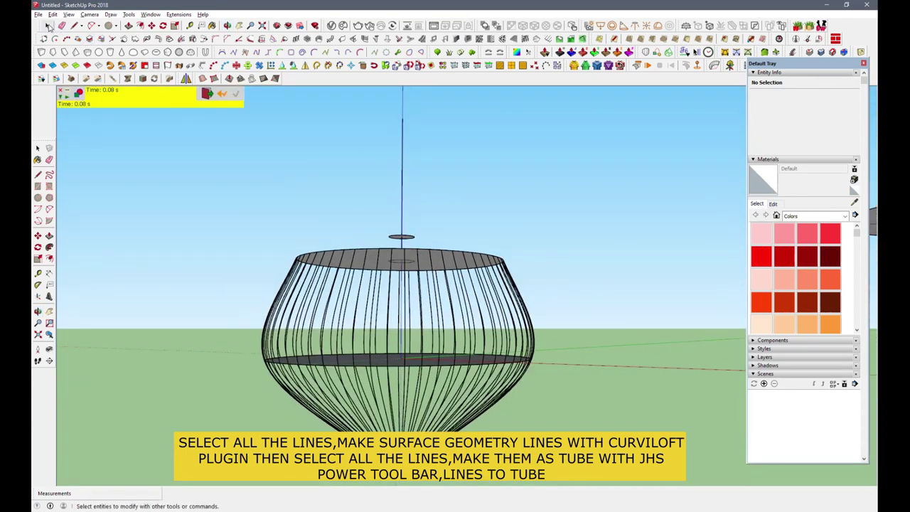
{"action": "left_click", "coordinate": [47, 25]}
{"action": "left_click", "coordinate": [449, 286]}
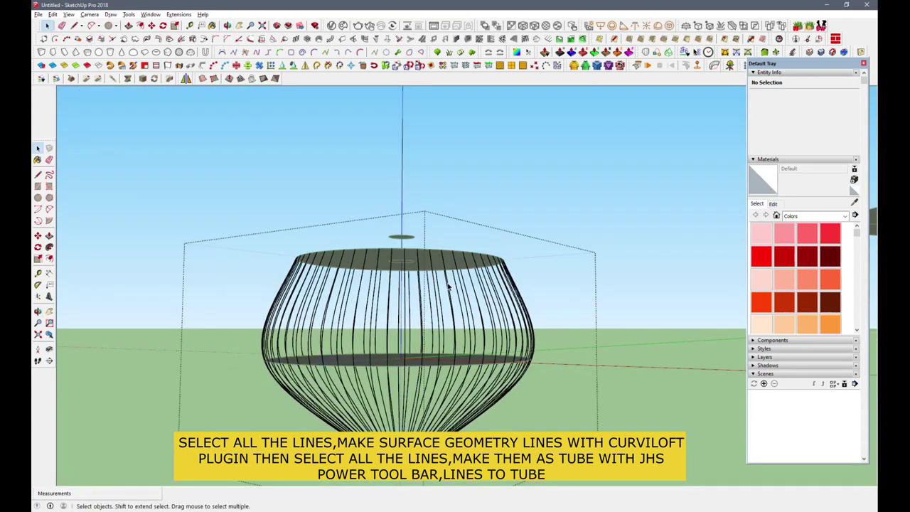
- Run Lines to Tubes on the current selection, then reopen its settings and cancel
{"action": "key", "text": "ctrl+a"}
{"action": "left_click", "coordinate": [204, 66]}
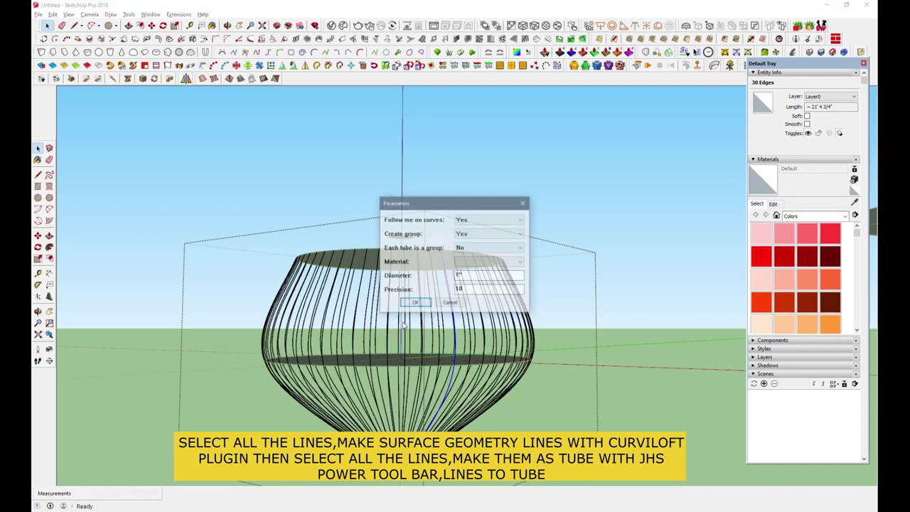
{"action": "left_click", "coordinate": [416, 303]}
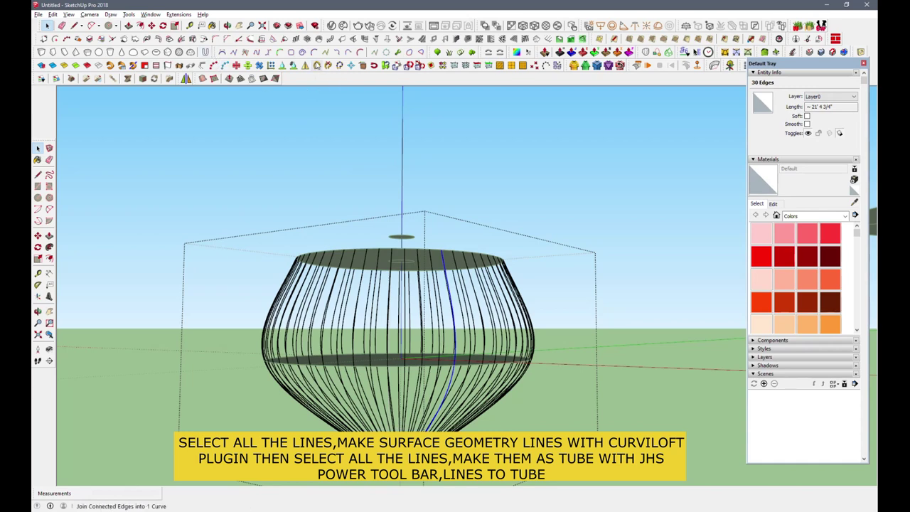
{"action": "left_click", "coordinate": [202, 67]}
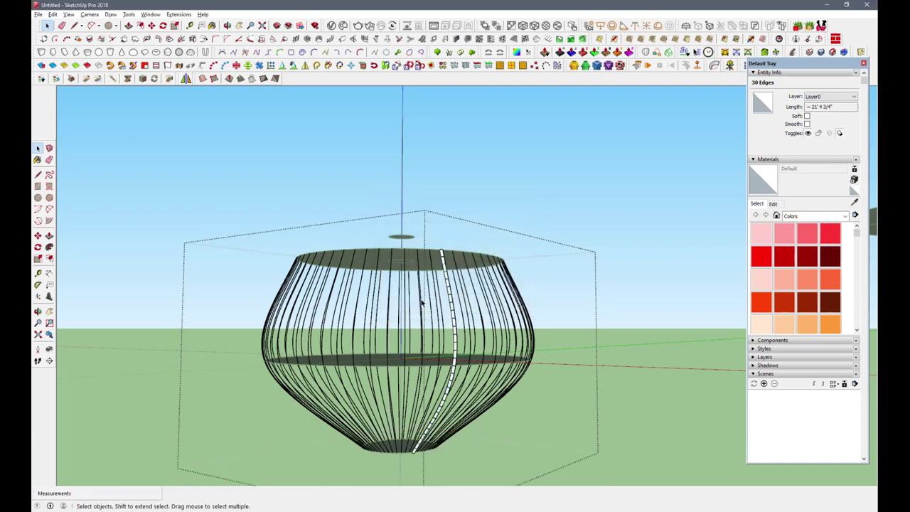
{"action": "middle_click_drag", "start_coordinate": [422, 302], "coordinate": [403, 375]}
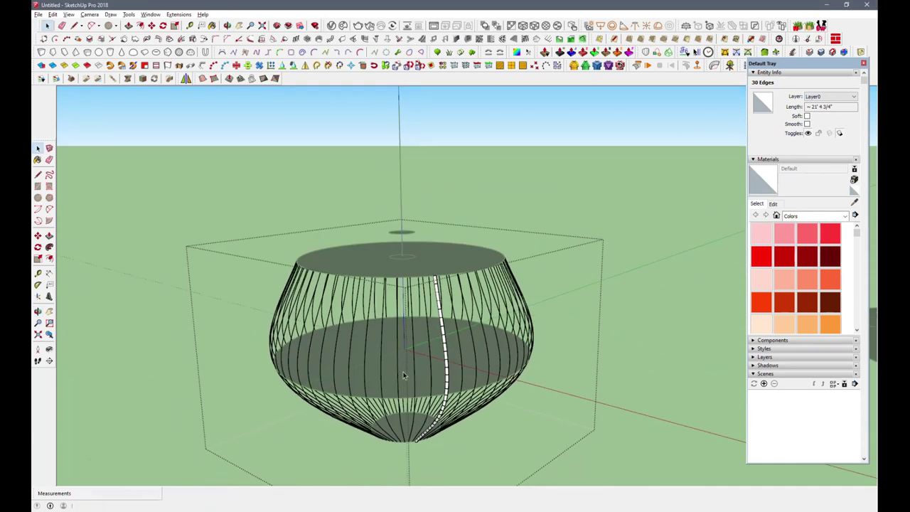
{"action": "left_click", "coordinate": [204, 66]}
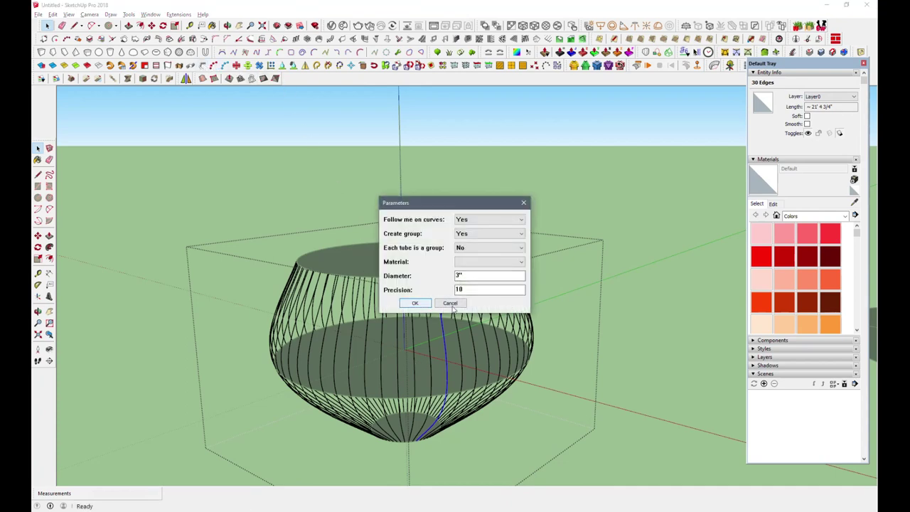
{"action": "left_click", "coordinate": [448, 306]}
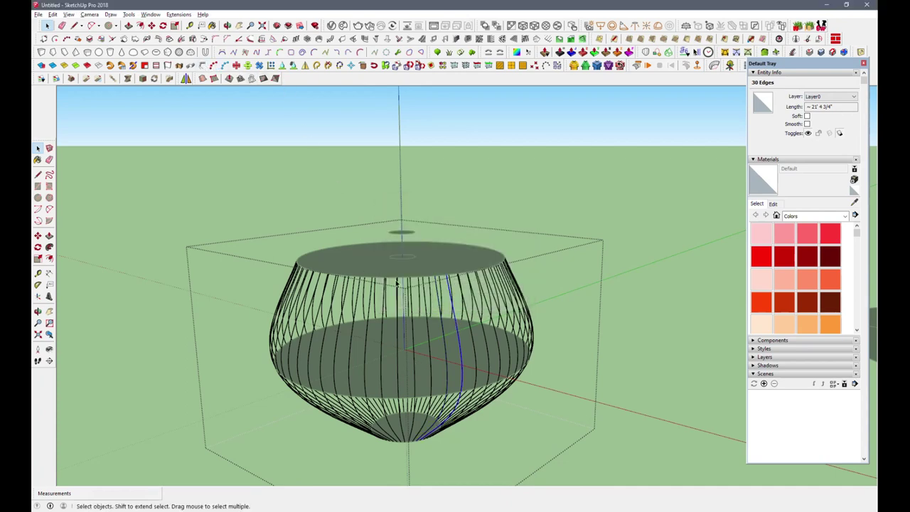
- Select all 1800 vase-cage edges and convert every one into a round tube
{"action": "scroll", "coordinate": [400, 286], "scroll_direction": "down", "scroll_amount": 2}
{"action": "left_click", "coordinate": [403, 311]}
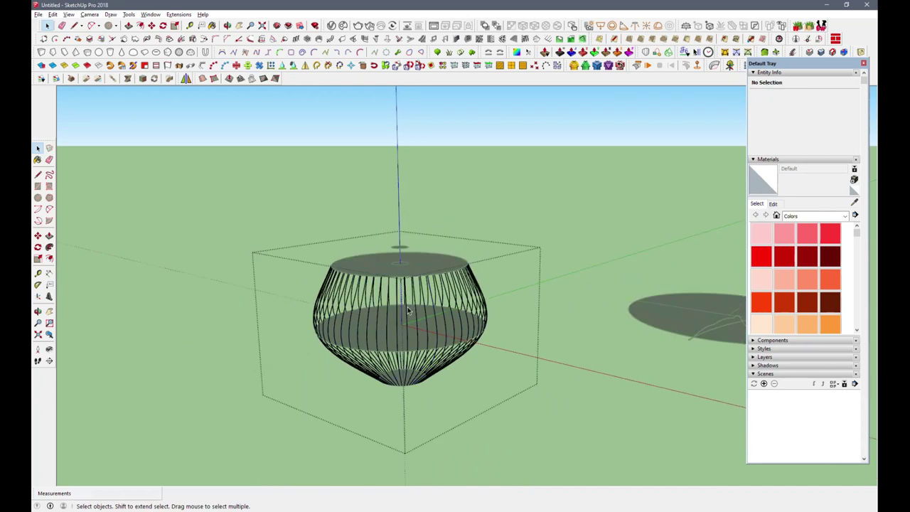
{"action": "triple_click", "coordinate": [394, 299]}
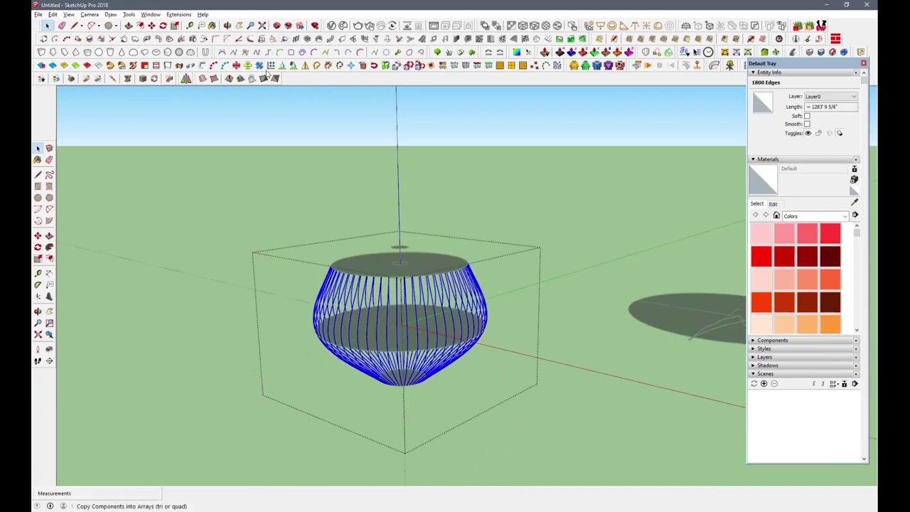
{"action": "left_click", "coordinate": [203, 77]}
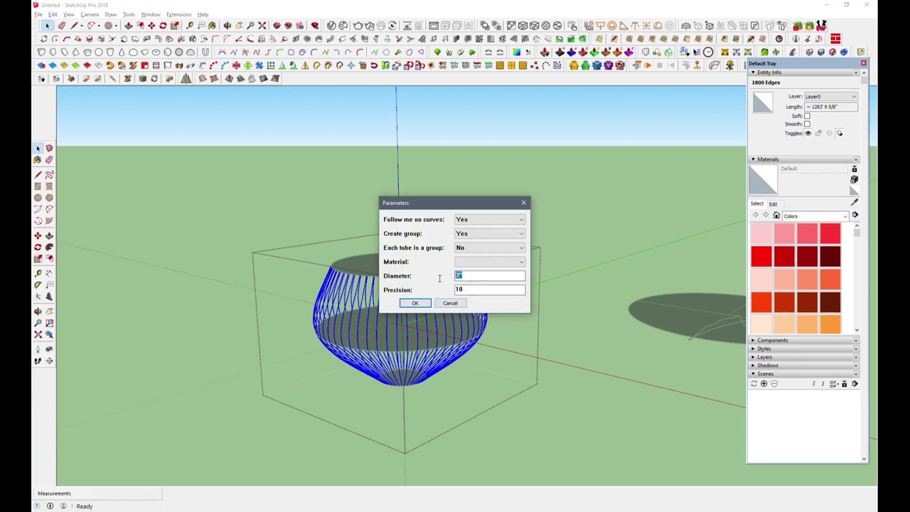
{"action": "left_click", "coordinate": [424, 302]}
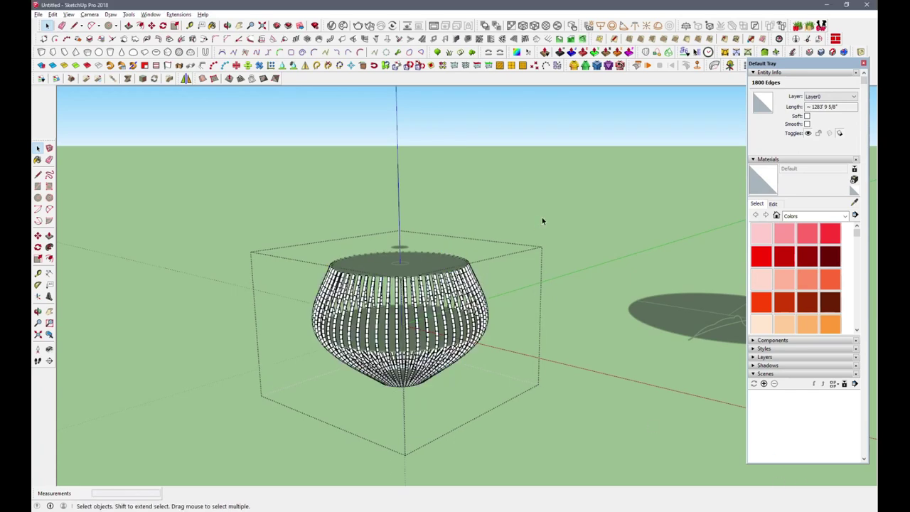
{"action": "left_click", "coordinate": [543, 274]}
{"action": "middle_click_drag", "start_coordinate": [543, 274], "coordinate": [430, 299]}
{"action": "scroll", "coordinate": [430, 298], "scroll_direction": "up", "scroll_amount": 2}
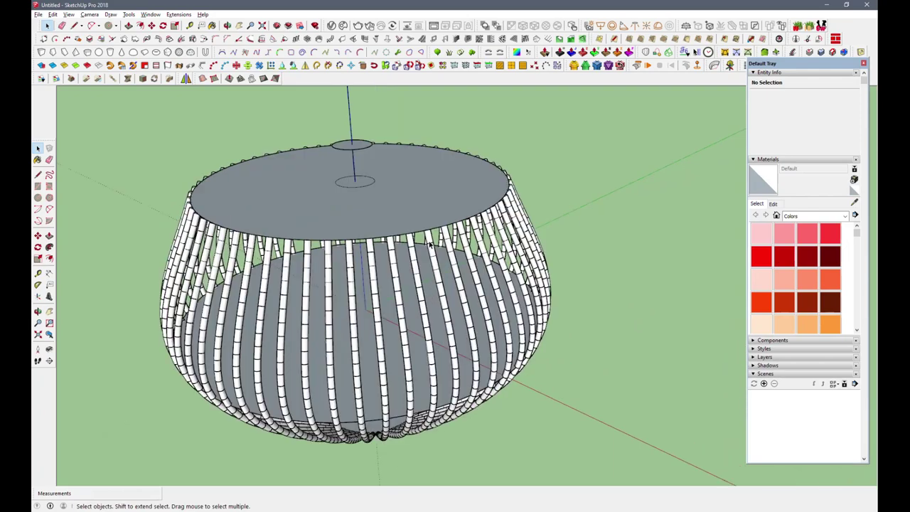
- Select the vase group and orbit to a side view of the whole vase
{"action": "left_click", "coordinate": [429, 299]}
{"action": "key", "text": "q"}
{"action": "scroll", "coordinate": [378, 247], "scroll_direction": "up", "scroll_amount": 5}
{"action": "scroll", "coordinate": [378, 247], "scroll_direction": "down", "scroll_amount": 2}
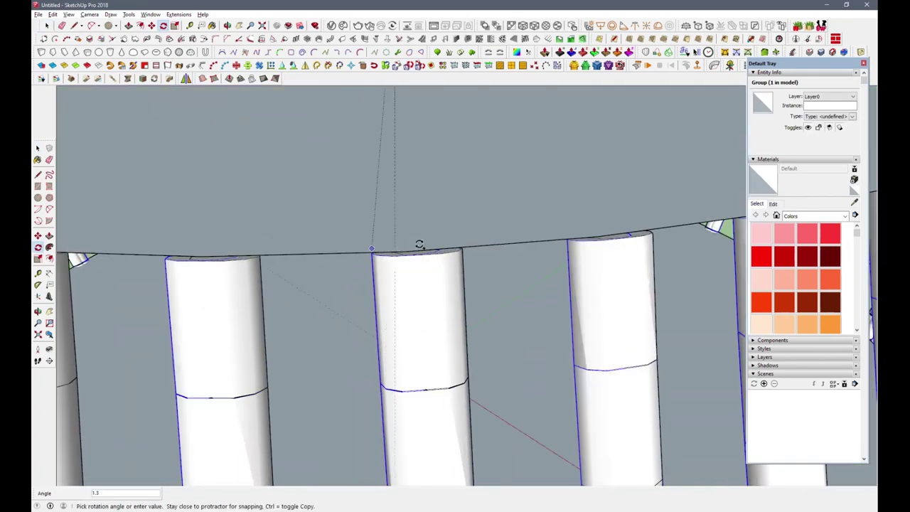
{"action": "scroll", "coordinate": [398, 246], "scroll_direction": "down", "scroll_amount": 2}
{"action": "scroll", "coordinate": [406, 248], "scroll_direction": "down", "scroll_amount": 3}
{"action": "scroll", "coordinate": [405, 263], "scroll_direction": "down", "scroll_amount": 3}
{"action": "scroll", "coordinate": [406, 263], "scroll_direction": "down", "scroll_amount": 3}
{"action": "scroll", "coordinate": [398, 179], "scroll_direction": "down", "scroll_amount": 3}
{"action": "mouse_move", "coordinate": [399, 179]}
{"action": "middle_mouse_down"}
{"action": "mouse_move", "coordinate": [192, 415]}
{"action": "mouse_move", "coordinate": [207, 321]}
{"action": "middle_mouse_up"}
- Unhide all hidden geometry so the lotus petals reappear above the vase
{"action": "key", "text": "space"}
{"action": "scroll", "coordinate": [436, 234], "scroll_direction": "up", "scroll_amount": 5}
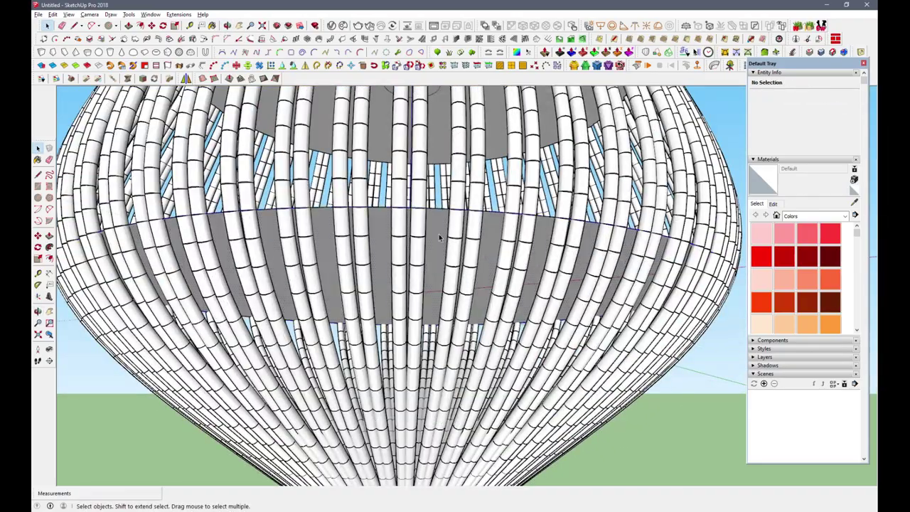
{"action": "left_click", "coordinate": [436, 234]}
{"action": "scroll", "coordinate": [437, 234], "scroll_direction": "down", "scroll_amount": 3}
{"action": "scroll", "coordinate": [398, 249], "scroll_direction": "down", "scroll_amount": 2}
{"action": "left_click", "coordinate": [53, 14]}
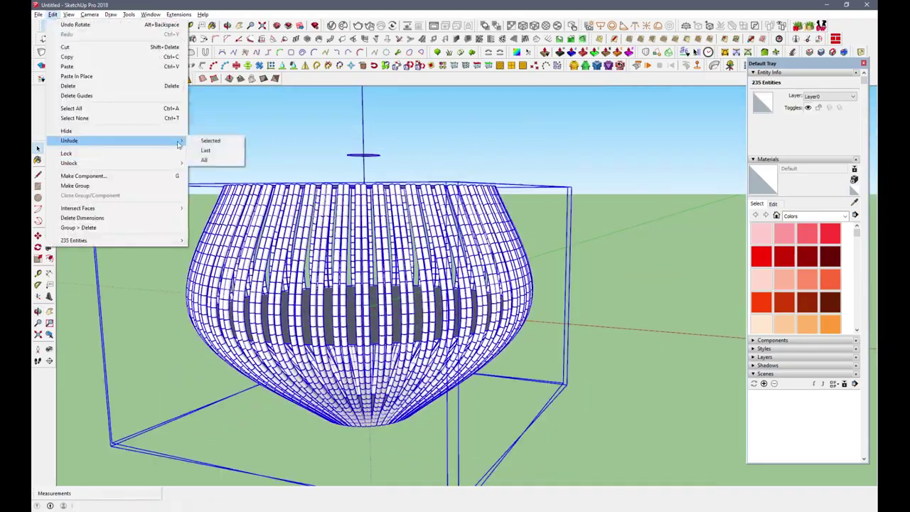
{"action": "left_click", "coordinate": [213, 161]}
{"action": "left_click", "coordinate": [524, 305]}
{"action": "scroll", "coordinate": [524, 305], "scroll_direction": "up", "scroll_amount": 3}
{"action": "mouse_move", "coordinate": [524, 305]}
{"action": "middle_mouse_down"}
{"action": "mouse_move", "coordinate": [435, 421]}
{"action": "mouse_move", "coordinate": [498, 335]}
{"action": "mouse_move", "coordinate": [398, 333]}
{"action": "middle_mouse_up"}
{"action": "scroll", "coordinate": [447, 337], "scroll_direction": "down", "scroll_amount": 2}
{"action": "scroll", "coordinate": [447, 337], "scroll_direction": "up", "scroll_amount": 2}
{"action": "scroll", "coordinate": [284, 330], "scroll_direction": "up", "scroll_amount": 2}
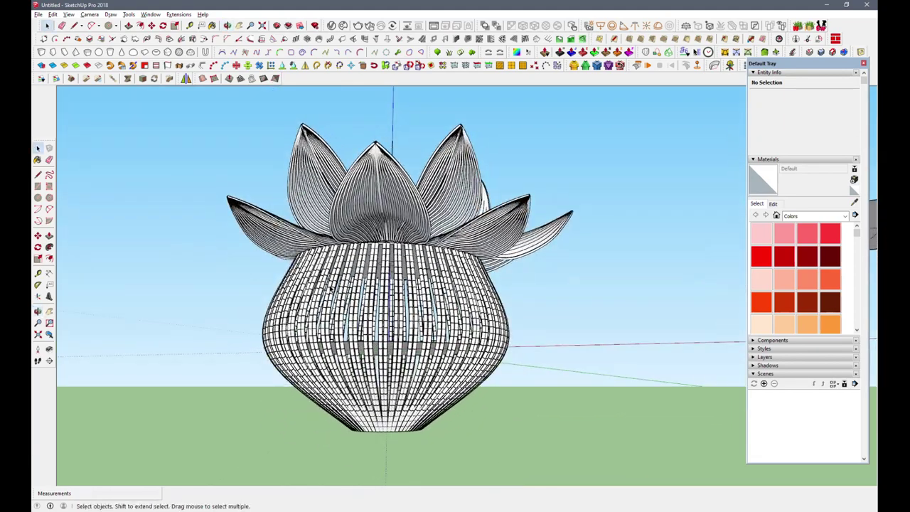
- Stretch the vase group downward to 1.37 times its height
{"action": "middle_click_drag", "start_coordinate": [285, 331], "coordinate": [230, 328]}
{"action": "scroll", "coordinate": [429, 323], "scroll_direction": "up", "scroll_amount": 1}
{"action": "mouse_move", "coordinate": [434, 246]}
{"action": "middle_mouse_down"}
{"action": "mouse_move", "coordinate": [404, 234]}
{"action": "mouse_move", "coordinate": [398, 285]}
{"action": "middle_mouse_up"}
{"action": "left_click", "coordinate": [320, 398]}
{"action": "key", "text": "s"}
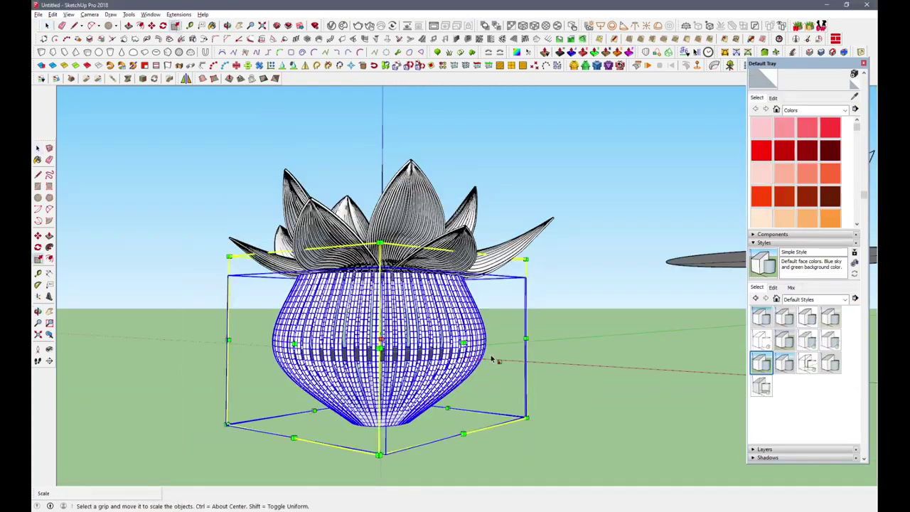
{"action": "middle_click_drag", "start_coordinate": [487, 362], "coordinate": [487, 324]}
{"action": "key", "text": "m"}
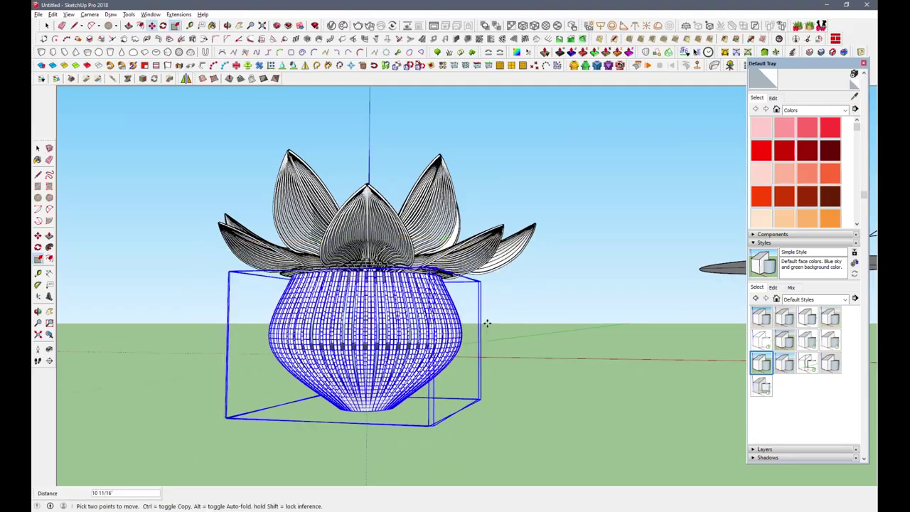
{"action": "key", "text": "s"}
{"action": "mouse_move", "coordinate": [367, 411]}
{"action": "left_mouse_down"}
{"action": "mouse_move", "coordinate": [367, 458]}
{"action": "mouse_move", "coordinate": [367, 440]}
{"action": "left_mouse_up"}
{"action": "key", "text": "m"}
- Hide the vase to expose the disc under the lotus
{"action": "scroll", "coordinate": [399, 308], "scroll_direction": "up", "scroll_amount": 5}
{"action": "mouse_move", "coordinate": [398, 307]}
{"action": "middle_mouse_down"}
{"action": "mouse_move", "coordinate": [239, 176]}
{"action": "mouse_move", "coordinate": [364, 263]}
{"action": "middle_mouse_up"}
{"action": "key", "text": "space"}
{"action": "key", "text": "p"}
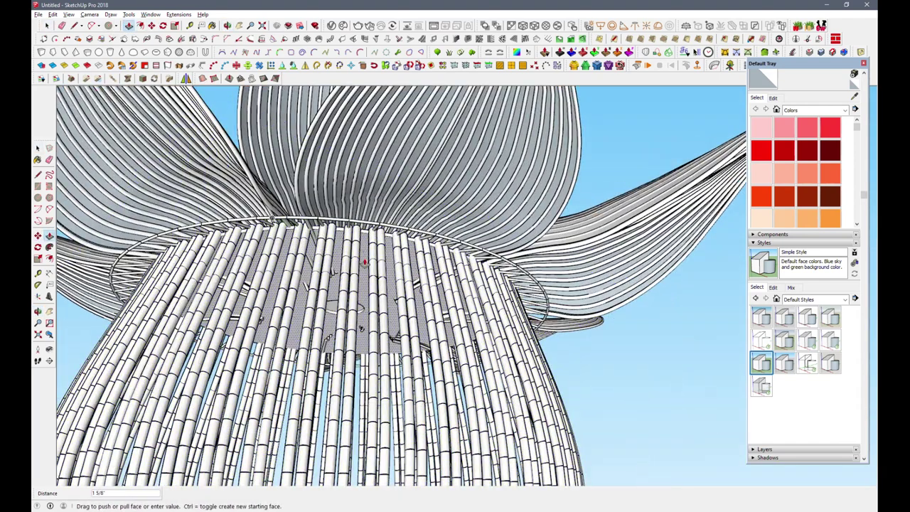
{"action": "key", "text": "space"}
{"action": "right_click", "coordinate": [371, 281]}
{"action": "left_click", "coordinate": [409, 29]}
- Push/Pull the disc's centre hole downward into a stem reaching the small disc
{"action": "scroll", "coordinate": [345, 284], "scroll_direction": "up", "scroll_amount": 3}
{"action": "middle_click_drag", "start_coordinate": [315, 301], "coordinate": [339, 333]}
{"action": "key", "text": "l"}
{"action": "middle_click_drag", "start_coordinate": [346, 263], "coordinate": [344, 291]}
{"action": "scroll", "coordinate": [350, 289], "scroll_direction": "down", "scroll_amount": 5}
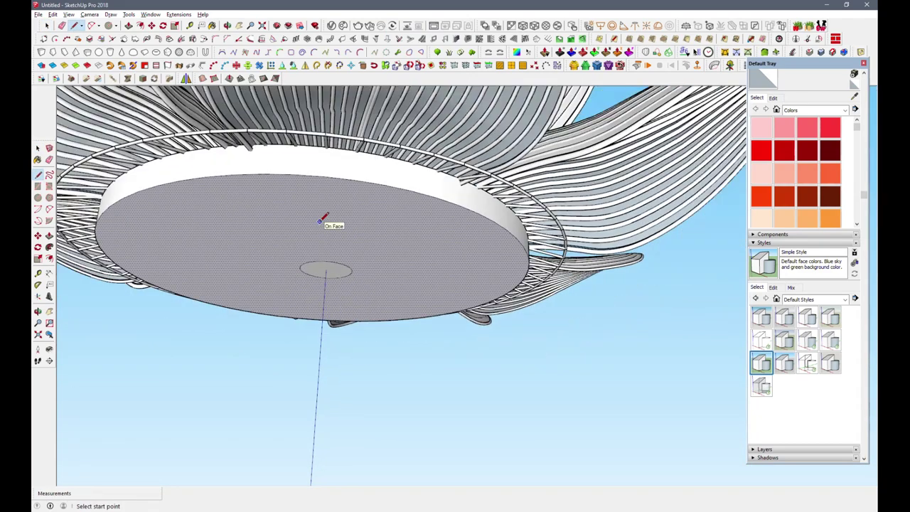
{"action": "middle_click_drag", "start_coordinate": [325, 218], "coordinate": [311, 219]}
{"action": "key", "text": "p"}
{"action": "left_click", "coordinate": [315, 249]}
{"action": "scroll", "coordinate": [333, 401], "scroll_direction": "down", "scroll_amount": 3}
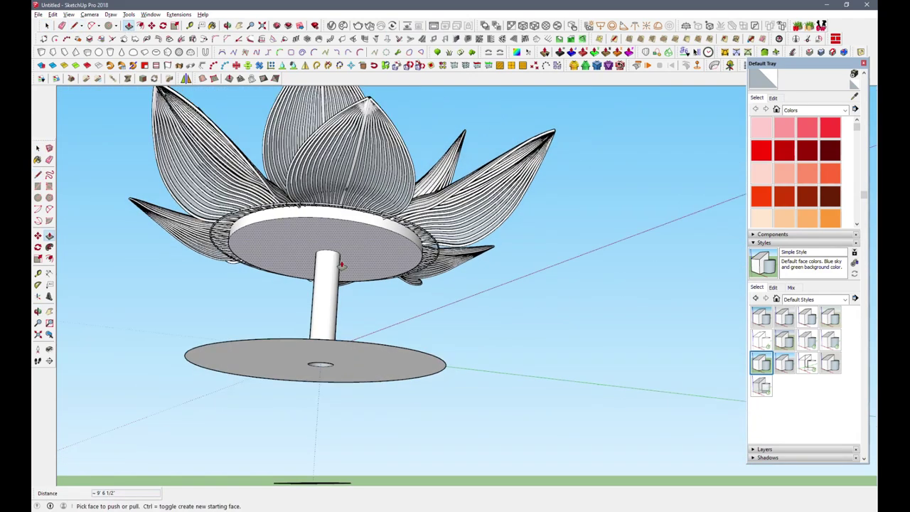
{"action": "mouse_move", "coordinate": [332, 398]}
{"action": "middle_mouse_down"}
{"action": "mouse_move", "coordinate": [362, 320]}
{"action": "mouse_move", "coordinate": [325, 332]}
{"action": "middle_mouse_up"}
{"action": "key", "text": "l"}
- Thicken the small bottom disc into a solid ring
{"action": "key", "text": "p"}
{"action": "left_click", "coordinate": [320, 347]}
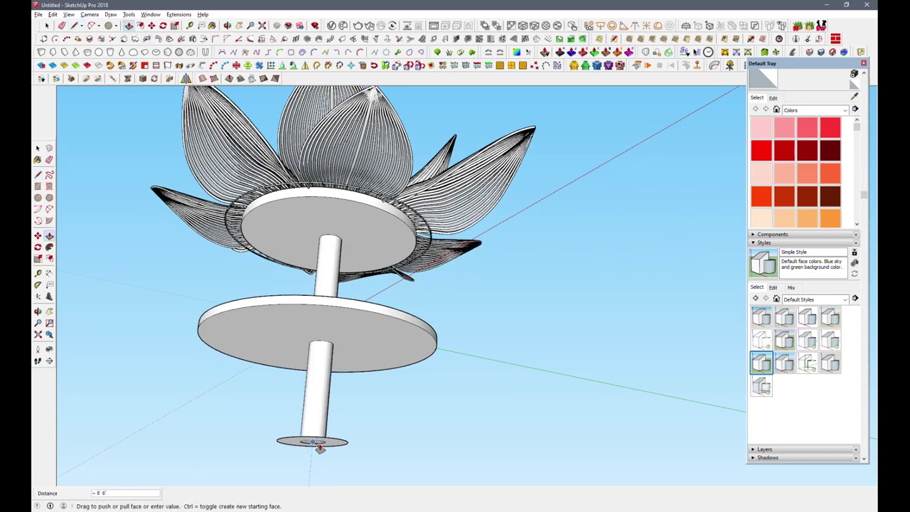
{"action": "middle_click_drag", "start_coordinate": [315, 451], "coordinate": [313, 444]}
{"action": "left_click", "coordinate": [307, 441]}
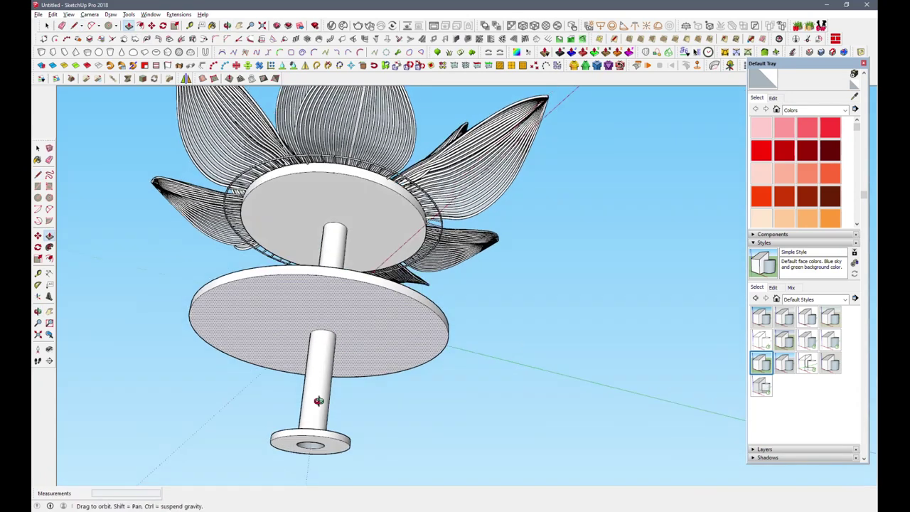
{"action": "middle_click_drag", "start_coordinate": [337, 355], "coordinate": [325, 285]}
- Unhide the vase, then select the flat ring and cancel an attempted scale
{"action": "left_click", "coordinate": [68, 14]}
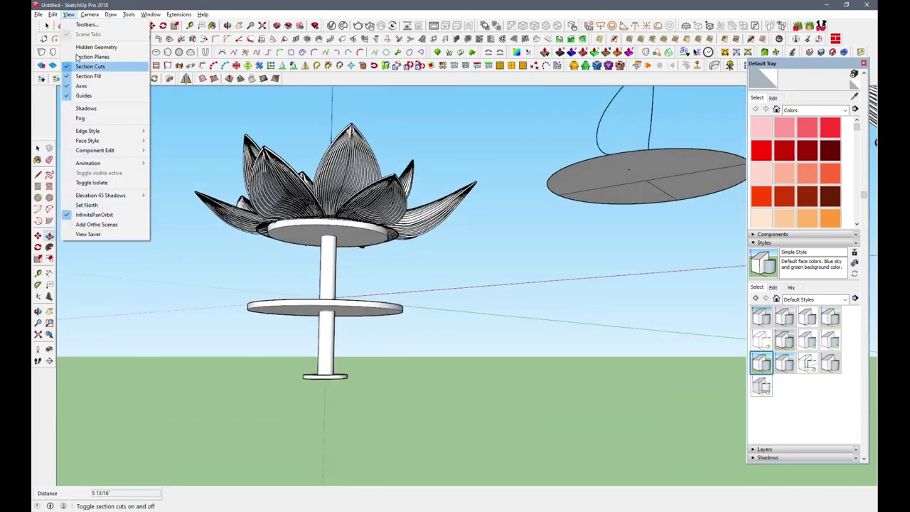
{"action": "left_click", "coordinate": [214, 150]}
{"action": "scroll", "coordinate": [266, 328], "scroll_direction": "up", "scroll_amount": 2}
{"action": "key", "text": "space"}
{"action": "left_click_drag", "start_coordinate": [156, 260], "coordinate": [507, 346]}
{"action": "middle_click_drag", "start_coordinate": [508, 345], "coordinate": [441, 324]}
{"action": "key", "text": "s"}
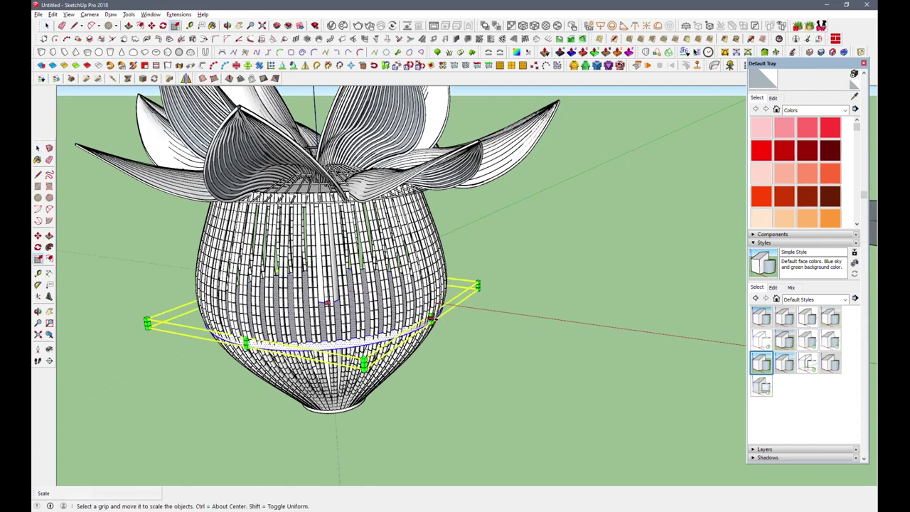
{"action": "key", "text": "space"}
- Rescale the vase to be wider and shorter
{"action": "left_click", "coordinate": [320, 285]}
{"action": "middle_click_drag", "start_coordinate": [320, 285], "coordinate": [370, 285]}
{"action": "key", "text": "s"}
{"action": "left_click_drag", "start_coordinate": [442, 311], "coordinate": [415, 343]}
{"action": "key", "text": "space"}
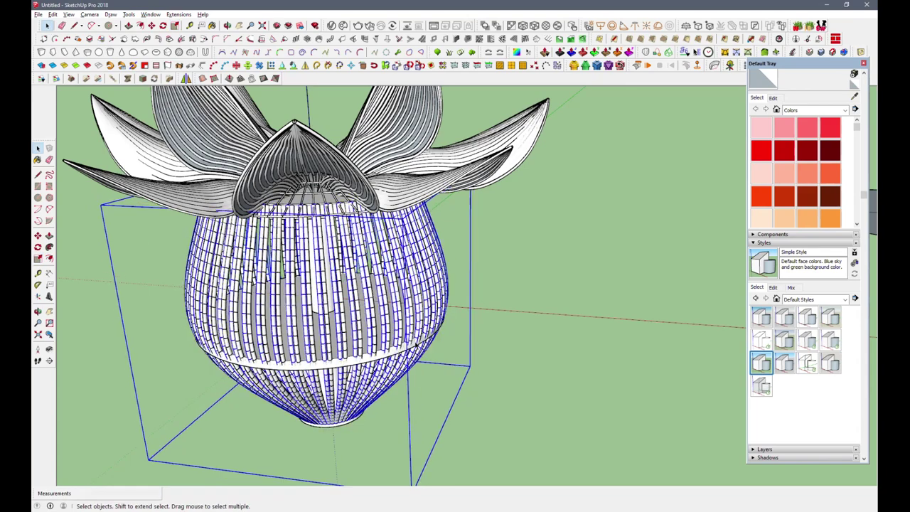
{"action": "right_click", "coordinate": [403, 338]}
{"action": "left_click", "coordinate": [439, 306]}
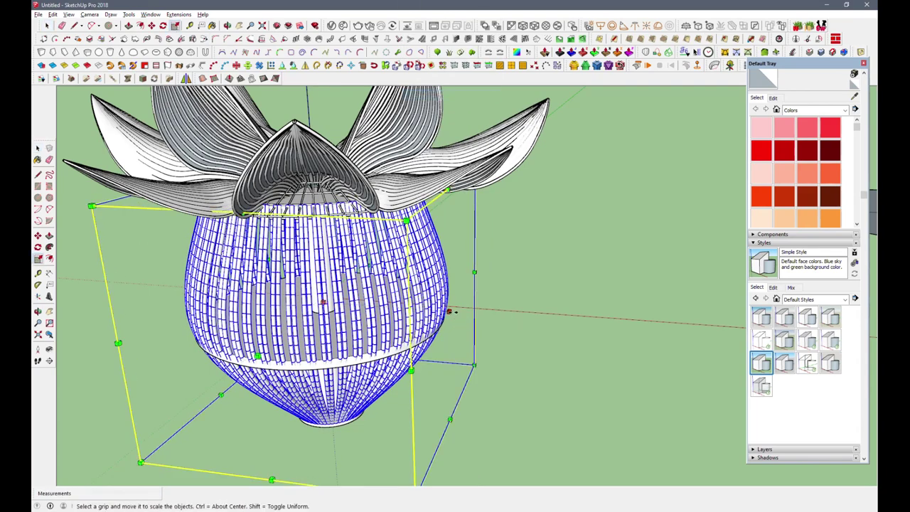
- Move the vase lower so it sits beneath the lotus
{"action": "middle_click_drag", "start_coordinate": [450, 311], "coordinate": [505, 246]}
{"action": "key", "text": "m"}
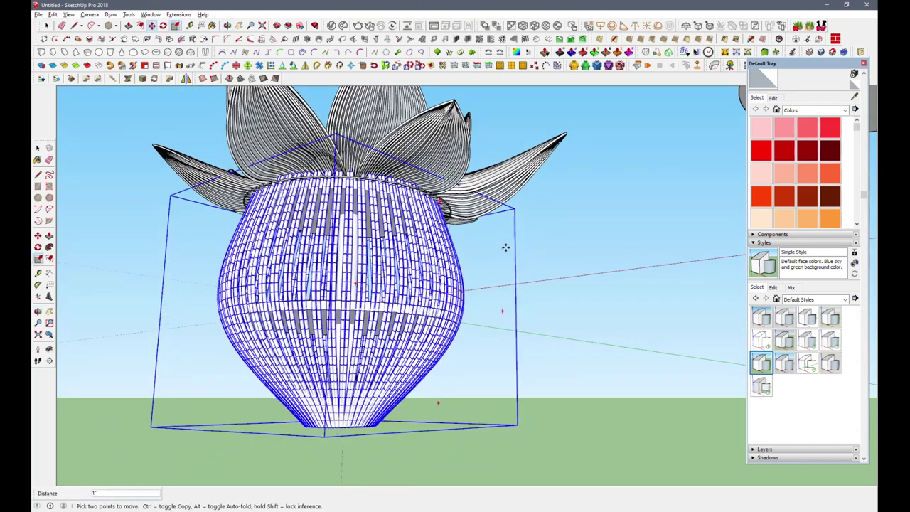
{"action": "left_click", "coordinate": [505, 246]}
{"action": "left_click", "coordinate": [507, 254]}
{"action": "key", "text": "space"}
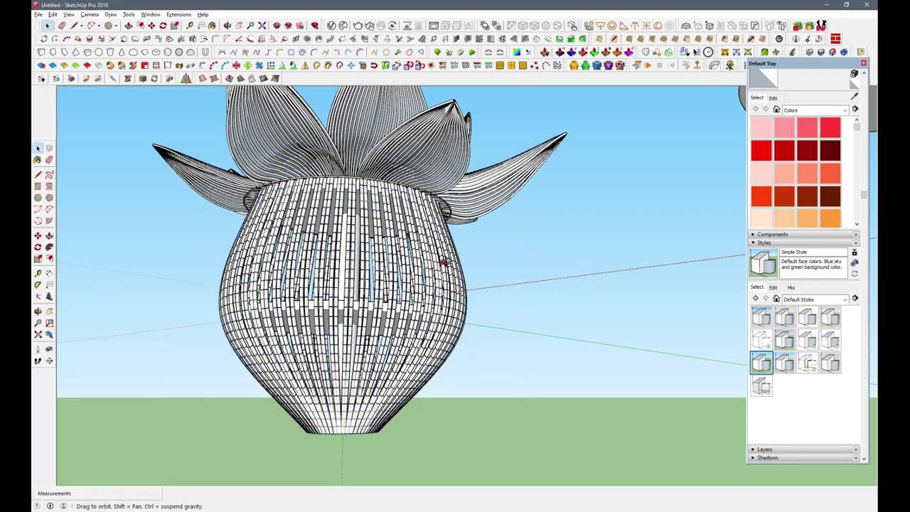
{"action": "scroll", "coordinate": [402, 260], "scroll_direction": "down", "scroll_amount": 3}
{"action": "scroll", "coordinate": [402, 261], "scroll_direction": "up", "scroll_amount": 3}
{"action": "mouse_move", "coordinate": [402, 260]}
{"action": "middle_mouse_down"}
{"action": "mouse_move", "coordinate": [417, 264]}
{"action": "mouse_move", "coordinate": [417, 285]}
{"action": "mouse_move", "coordinate": [405, 202]}
{"action": "mouse_move", "coordinate": [298, 321]}
{"action": "mouse_move", "coordinate": [270, 235]}
{"action": "middle_mouse_up"}
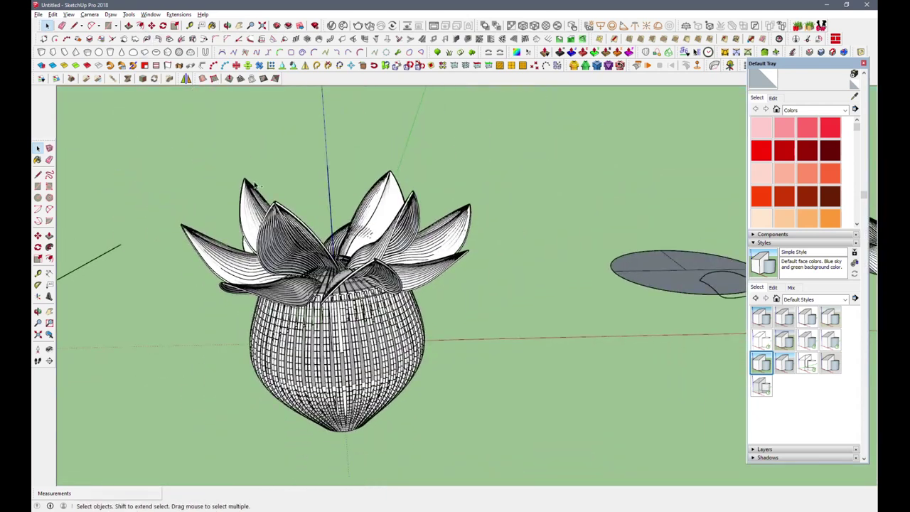
- Copy the flat shade disc off to the side along the red axis
{"action": "left_click", "coordinate": [152, 25]}
{"action": "left_click", "coordinate": [679, 267]}
{"action": "key", "text": "ctrl"}
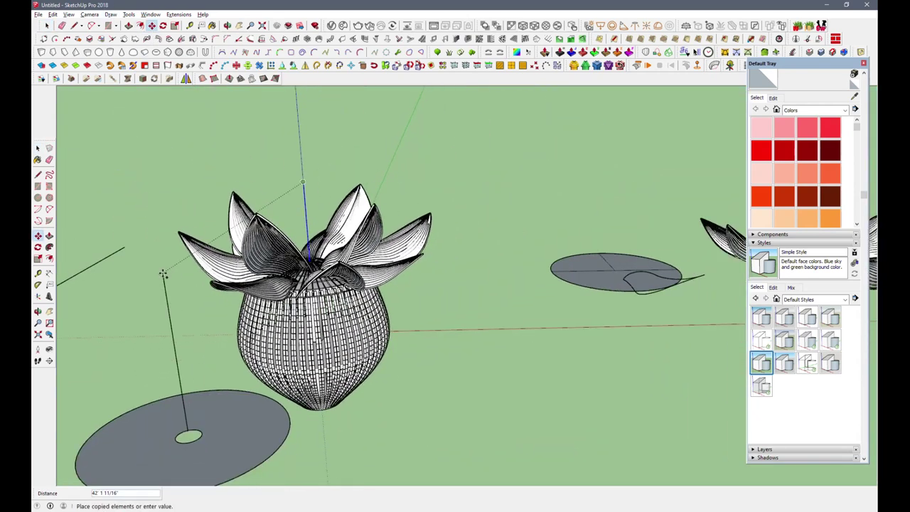
{"action": "middle_click_drag", "start_coordinate": [166, 270], "coordinate": [404, 205]}
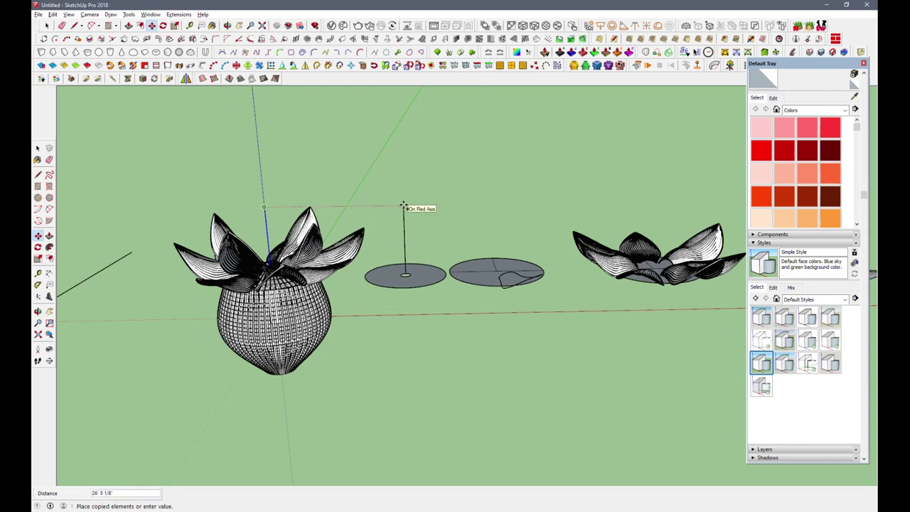
{"action": "scroll", "coordinate": [79, 313], "scroll_direction": "down", "scroll_amount": 3}
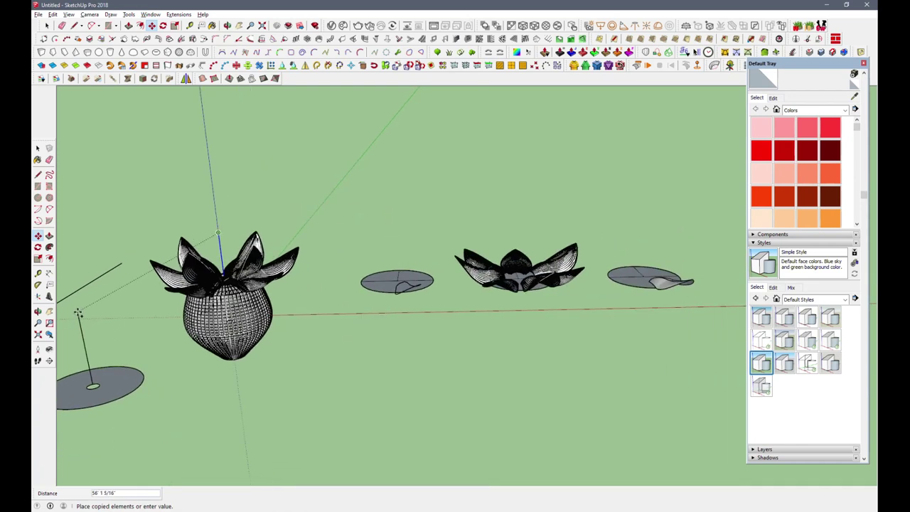
{"action": "left_click", "coordinate": [608, 257]}
{"action": "scroll", "coordinate": [615, 256], "scroll_direction": "up", "scroll_amount": 4}
{"action": "scroll", "coordinate": [613, 259], "scroll_direction": "up", "scroll_amount": 1}
- Offset the copied disc's edge outward into a ring
{"action": "left_click", "coordinate": [140, 25]}
{"action": "left_click", "coordinate": [640, 342]}
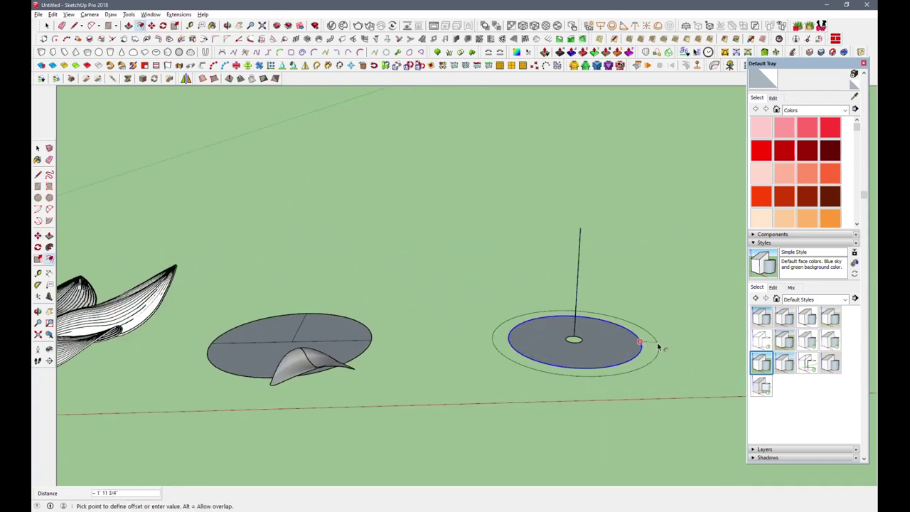
{"action": "left_click", "coordinate": [664, 348]}
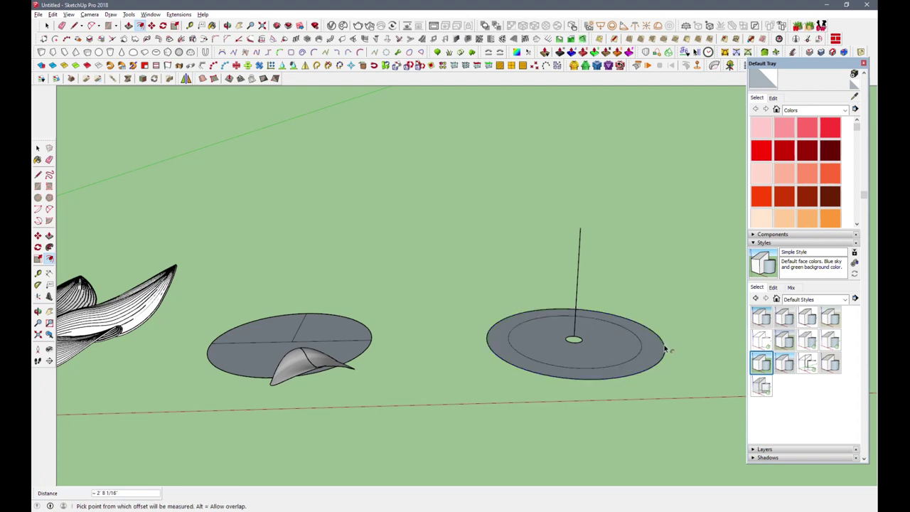
{"action": "mouse_move", "coordinate": [665, 348]}
{"action": "middle_mouse_down"}
{"action": "mouse_move", "coordinate": [624, 404]}
{"action": "mouse_move", "coordinate": [593, 280]}
{"action": "middle_mouse_up"}
- Draw two two-point arcs along the rim, one bulging above and one below
{"action": "left_click", "coordinate": [92, 24]}
{"action": "left_click", "coordinate": [470, 266]}
{"action": "left_click", "coordinate": [535, 266]}
{"action": "left_click", "coordinate": [528, 256]}
{"action": "left_click", "coordinate": [535, 266]}
{"action": "left_click", "coordinate": [634, 270]}
{"action": "mouse_move", "coordinate": [590, 285]}
{"action": "middle_mouse_down"}
{"action": "mouse_move", "coordinate": [641, 302]}
{"action": "mouse_move", "coordinate": [520, 433]}
{"action": "middle_mouse_up"}
{"action": "left_click", "coordinate": [632, 299]}
- Draw another two-point arc with a deeper curve at the disc's edge
{"action": "scroll", "coordinate": [576, 366], "scroll_direction": "up", "scroll_amount": 2}
{"action": "scroll", "coordinate": [509, 359], "scroll_direction": "up", "scroll_amount": 2}
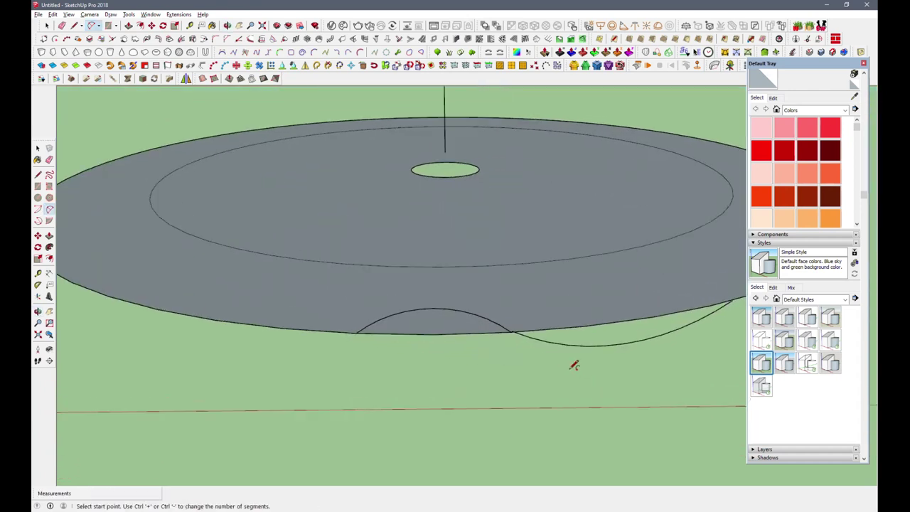
{"action": "left_click", "coordinate": [511, 330]}
{"action": "scroll", "coordinate": [511, 330], "scroll_direction": "down", "scroll_amount": 2}
{"action": "left_click", "coordinate": [598, 323]}
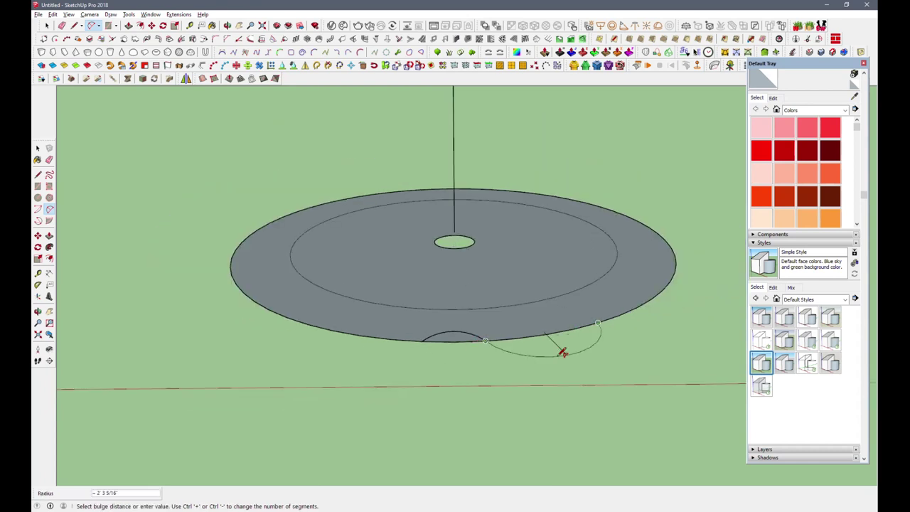
{"action": "left_click", "coordinate": [542, 354]}
{"action": "key", "text": "space"}
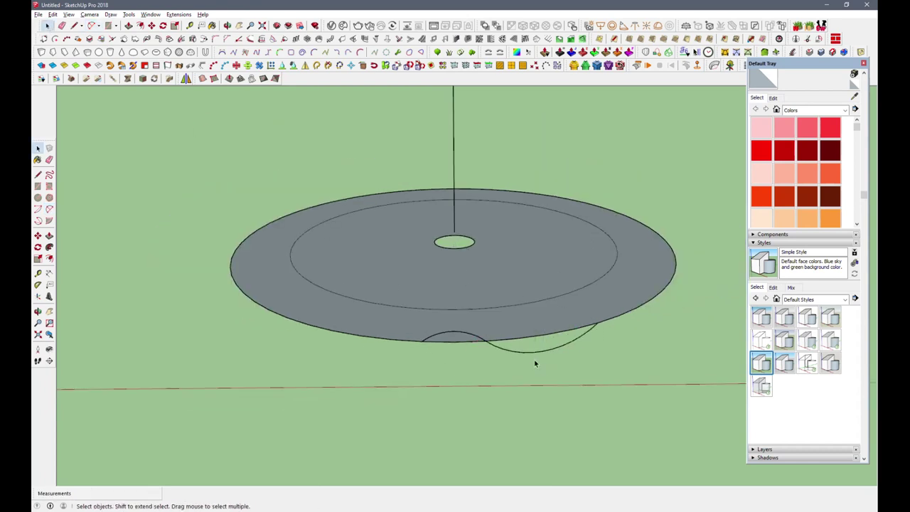
{"action": "middle_click_drag", "start_coordinate": [470, 343], "coordinate": [448, 394]}
- Rotate-copy the arcs 36° about the disc centre, then array them *7 around the rim
{"action": "key", "text": "q"}
{"action": "left_click", "coordinate": [455, 230]}
{"action": "left_click", "coordinate": [417, 383]}
{"action": "type", "text": "36"}
{"action": "key", "text": "Return"}
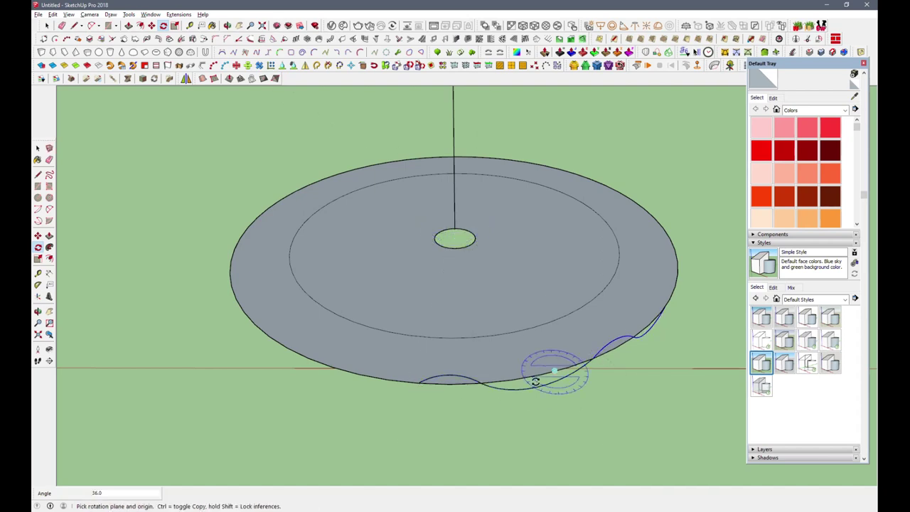
{"action": "scroll", "coordinate": [529, 384], "scroll_direction": "up", "scroll_amount": 5}
{"action": "middle_click_drag", "start_coordinate": [579, 356], "coordinate": [471, 310]}
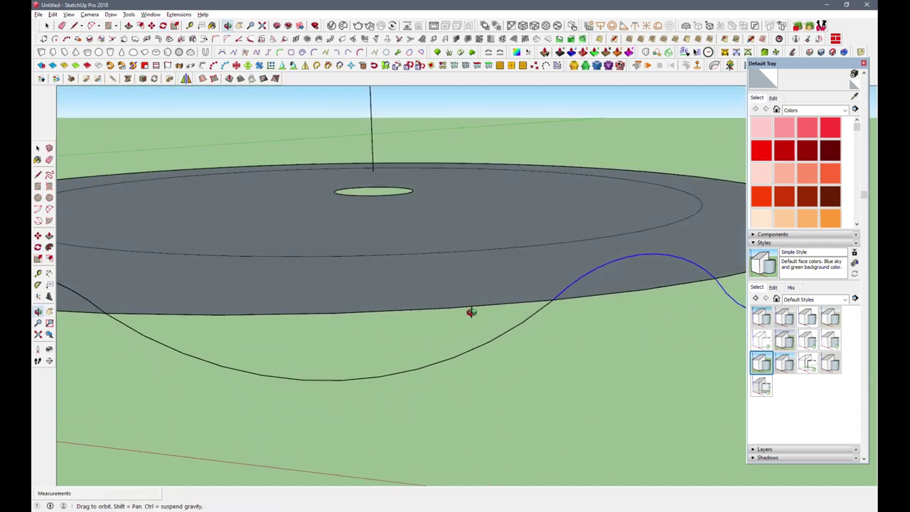
{"action": "scroll", "coordinate": [472, 310], "scroll_direction": "down", "scroll_amount": 5}
{"action": "scroll", "coordinate": [487, 416], "scroll_direction": "down", "scroll_amount": 1}
{"action": "type", "text": "*7"}
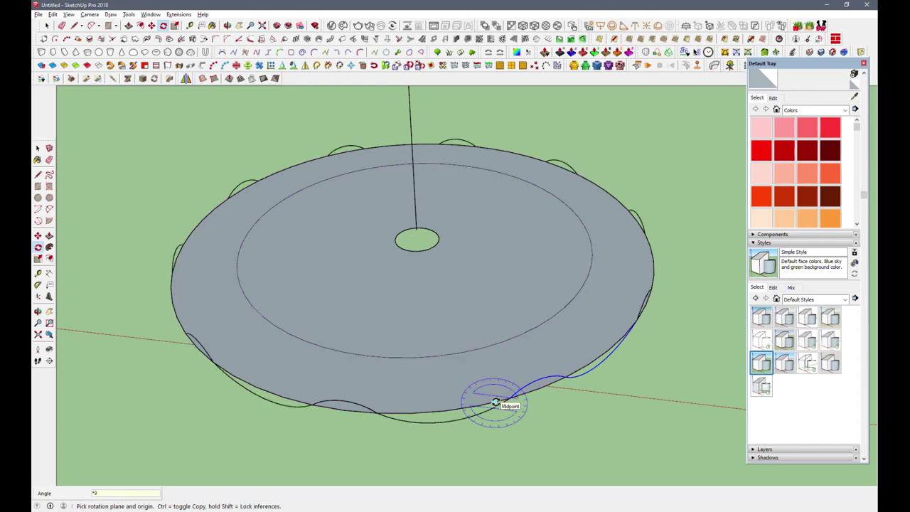
{"action": "scroll", "coordinate": [342, 421], "scroll_direction": "up", "scroll_amount": 3}
{"action": "mouse_move", "coordinate": [341, 374]}
{"action": "middle_mouse_down"}
{"action": "mouse_move", "coordinate": [321, 360]}
{"action": "mouse_move", "coordinate": [399, 208]}
{"action": "mouse_move", "coordinate": [311, 372]}
{"action": "middle_mouse_up"}
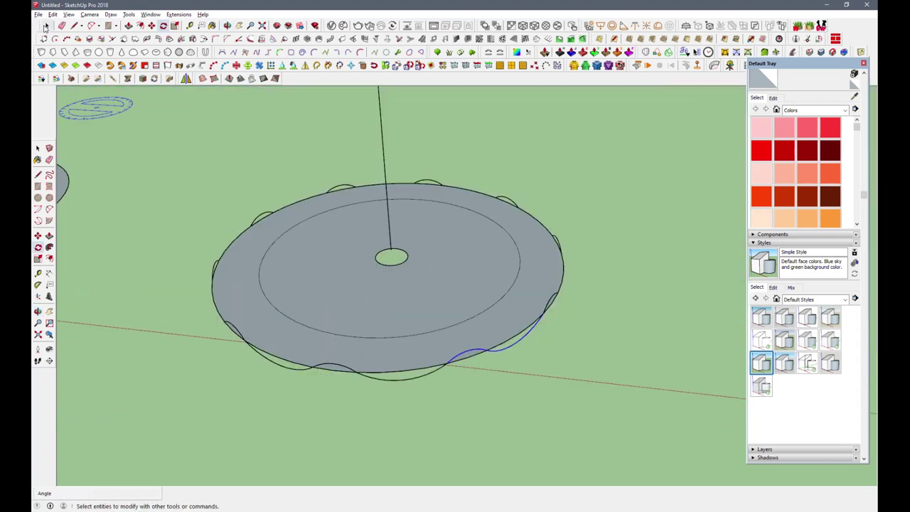
{"action": "key", "text": "space"}
- Copy the small centre circle to a position above the disc
{"action": "key", "text": "m"}
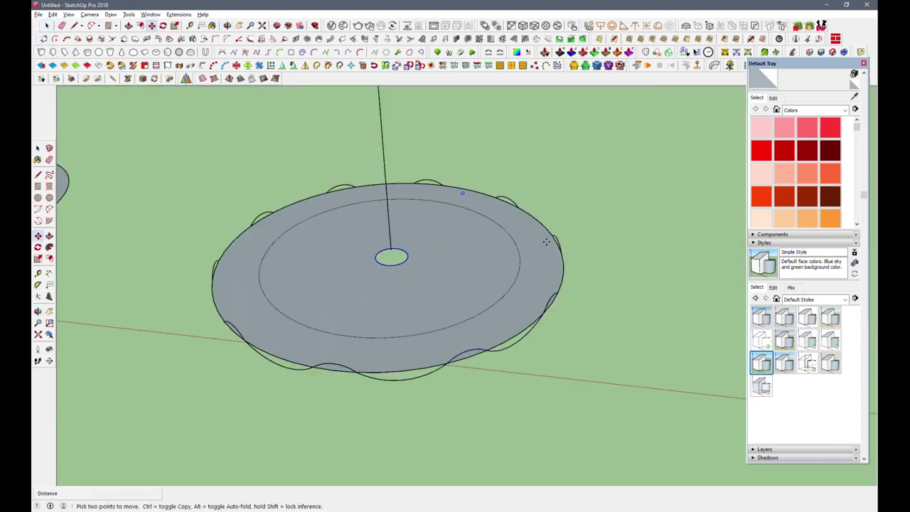
{"action": "middle_click_drag", "start_coordinate": [403, 271], "coordinate": [567, 207]}
{"action": "key", "text": "ctrl"}
{"action": "left_click", "coordinate": [567, 207]}
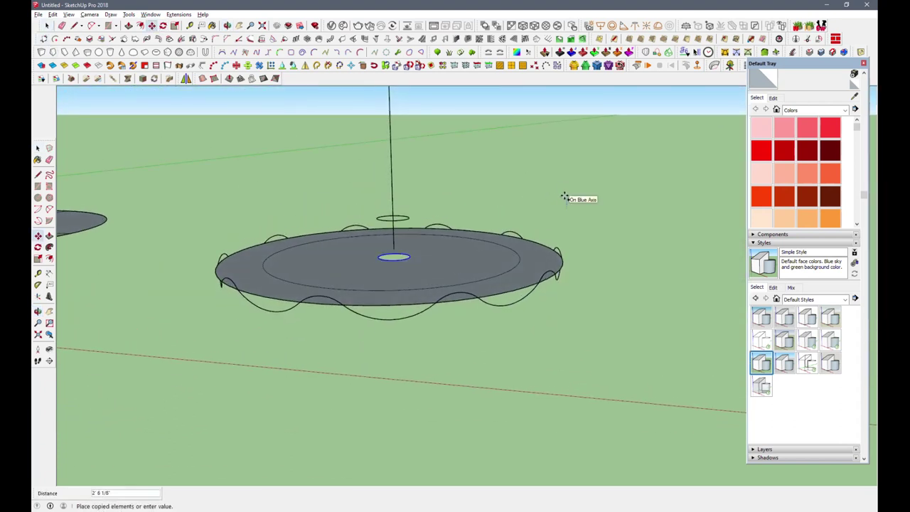
{"action": "left_click", "coordinate": [47, 26]}
- Delete the outer ring face and orbit around to inspect the wavy outline
{"action": "left_click", "coordinate": [289, 307]}
{"action": "key", "text": "Delete"}
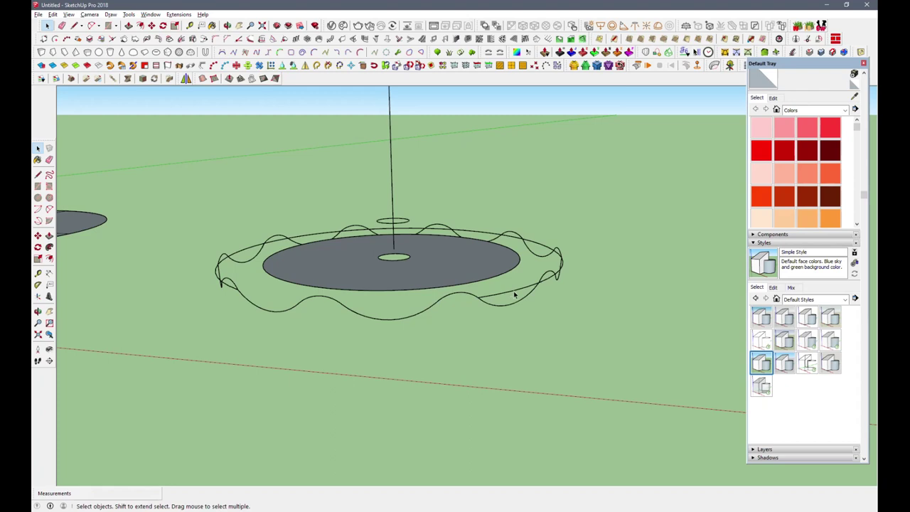
{"action": "middle_click_drag", "start_coordinate": [515, 295], "coordinate": [489, 304]}
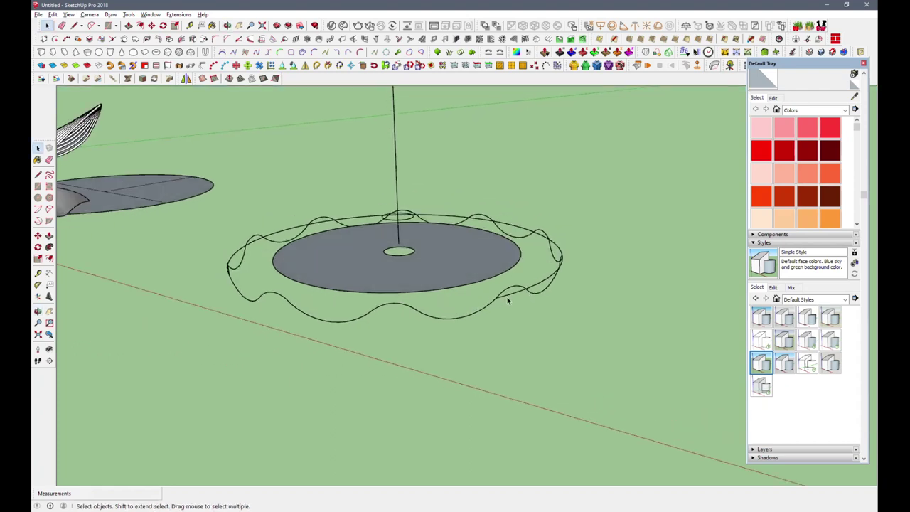
{"action": "mouse_move", "coordinate": [541, 285]}
{"action": "middle_mouse_down"}
{"action": "mouse_move", "coordinate": [358, 305]}
{"action": "mouse_move", "coordinate": [402, 313]}
{"action": "middle_mouse_up"}
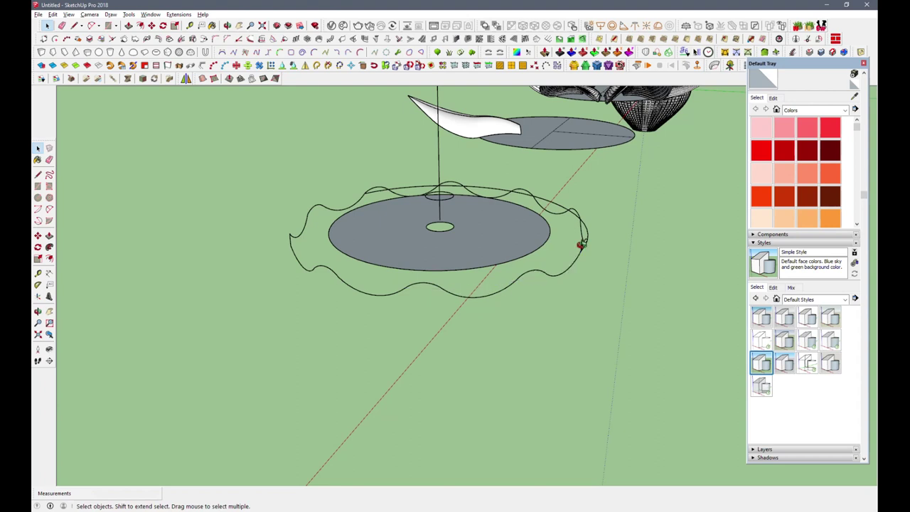
{"action": "middle_click_drag", "start_coordinate": [581, 244], "coordinate": [191, 341]}
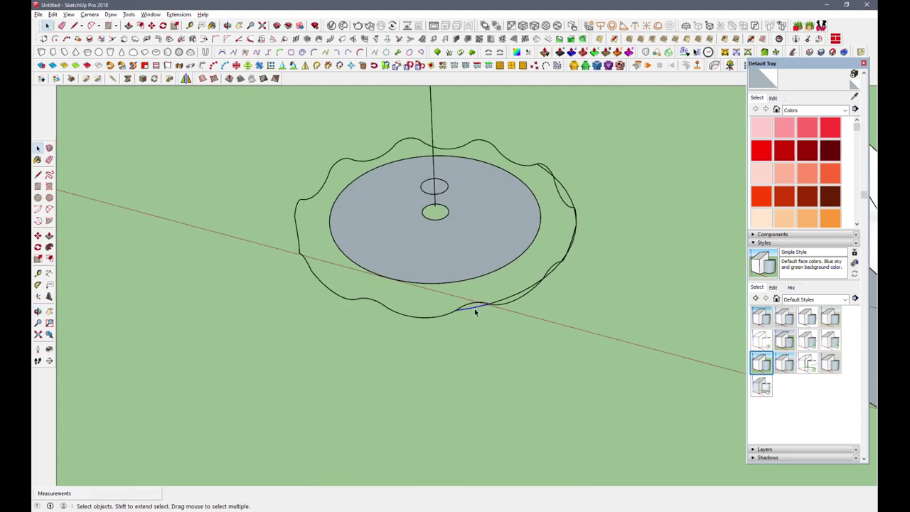
{"action": "mouse_move", "coordinate": [545, 296]}
{"action": "middle_mouse_down"}
{"action": "mouse_move", "coordinate": [284, 311]}
{"action": "mouse_move", "coordinate": [471, 333]}
{"action": "middle_mouse_up"}
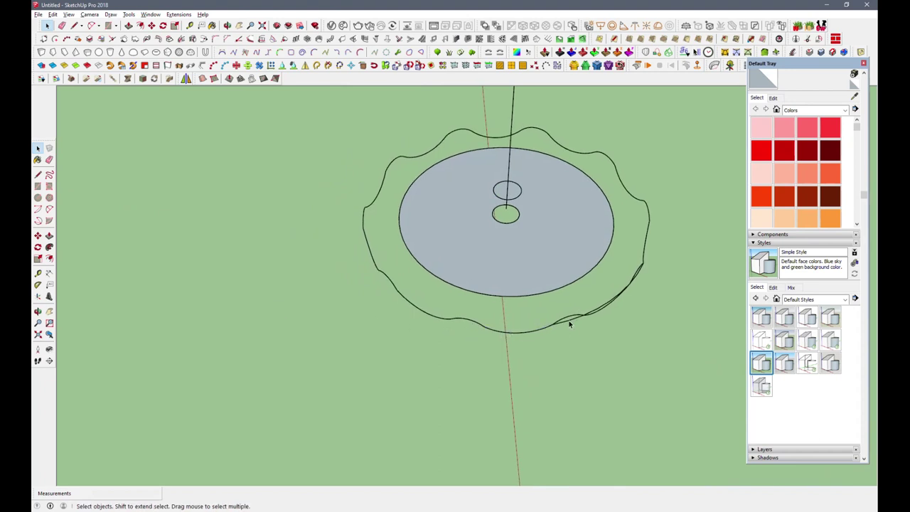
{"action": "mouse_move", "coordinate": [576, 324]}
{"action": "middle_mouse_down"}
{"action": "mouse_move", "coordinate": [456, 289]}
{"action": "mouse_move", "coordinate": [478, 334]}
{"action": "middle_mouse_up"}
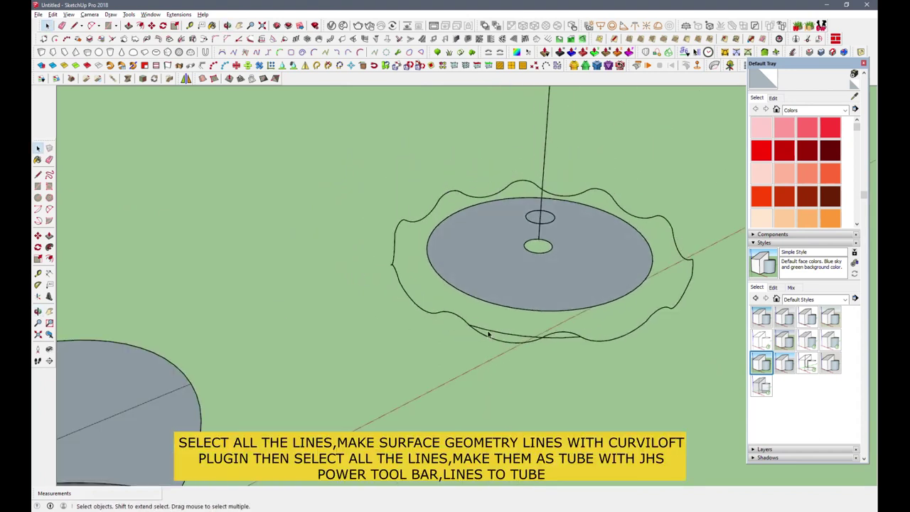
{"action": "mouse_move", "coordinate": [565, 341]}
{"action": "middle_mouse_down"}
{"action": "mouse_move", "coordinate": [529, 365]}
{"action": "mouse_move", "coordinate": [339, 370]}
{"action": "mouse_move", "coordinate": [480, 333]}
{"action": "middle_mouse_up"}
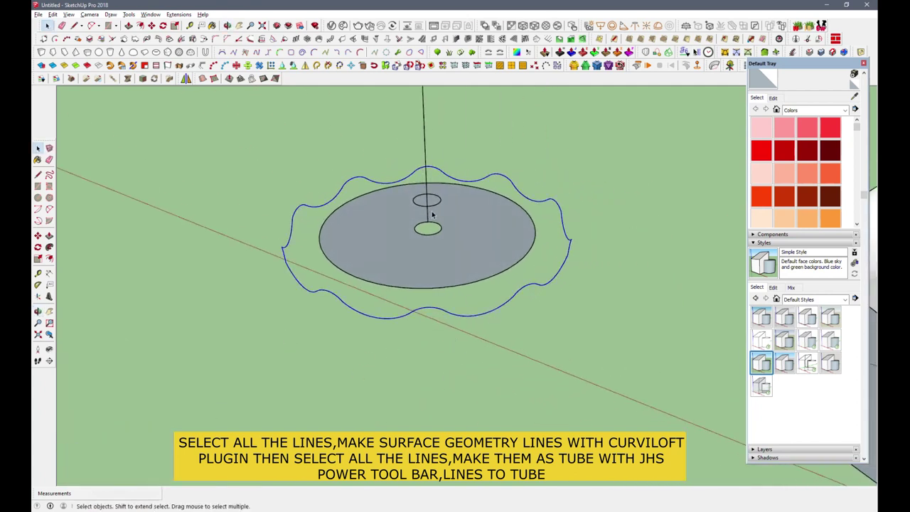
- Loft the selected curves with Curviloft Loft by Spline, trying different spline methods
{"action": "left_click", "coordinate": [647, 65]}
{"action": "mouse_move", "coordinate": [365, 290]}
{"action": "middle_mouse_down"}
{"action": "mouse_move", "coordinate": [451, 229]}
{"action": "mouse_move", "coordinate": [325, 114]}
{"action": "middle_mouse_up"}
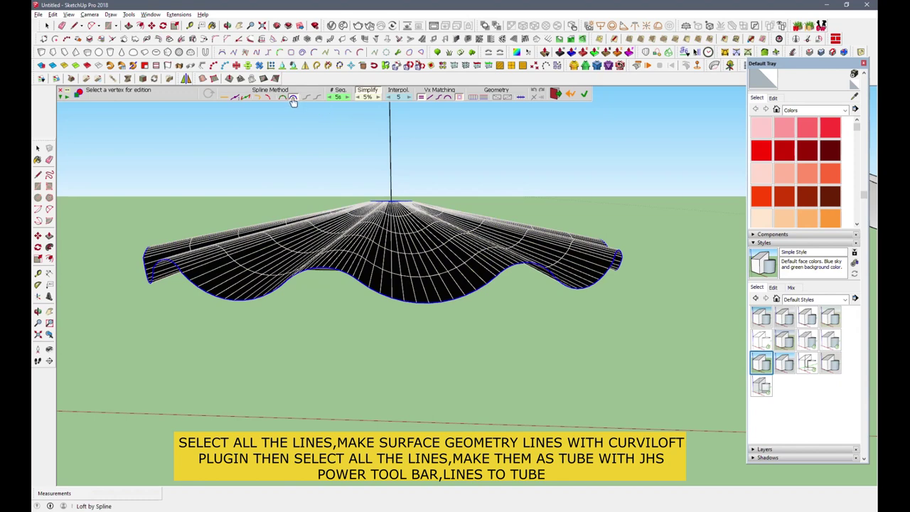
{"action": "left_click", "coordinate": [260, 98]}
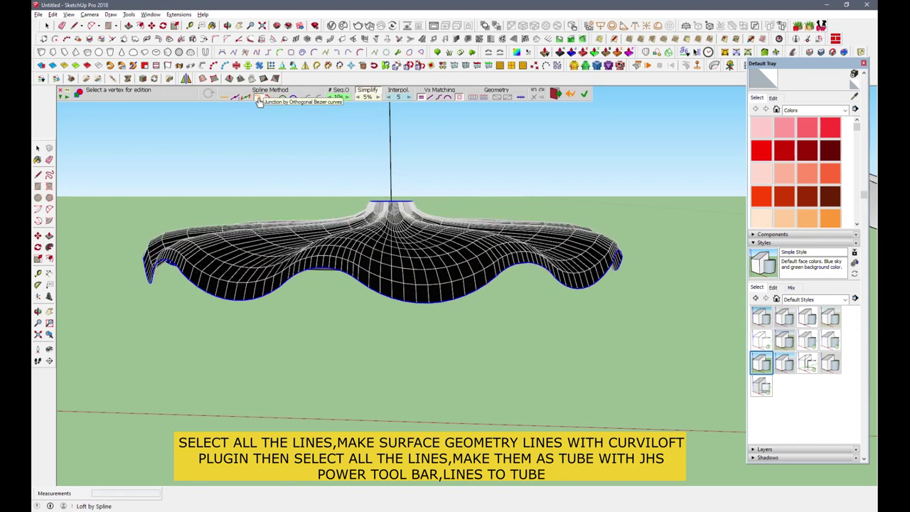
{"action": "left_click", "coordinate": [245, 98]}
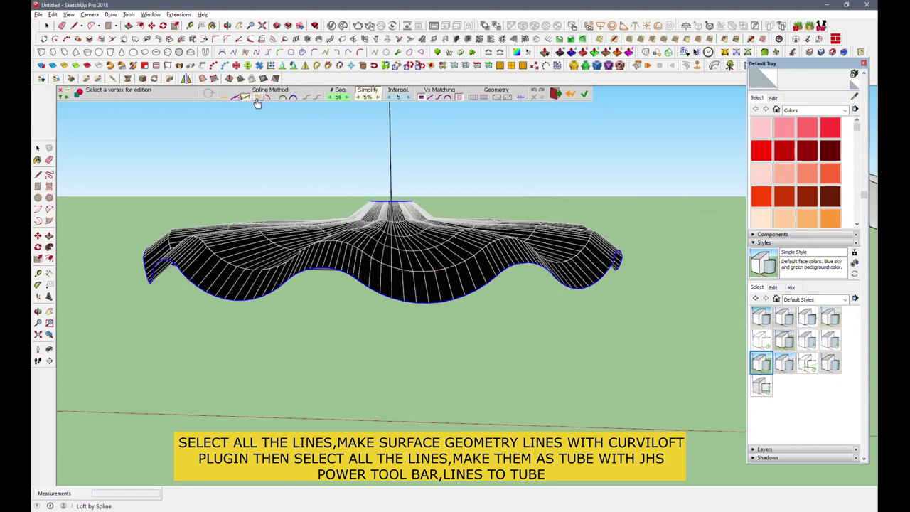
{"action": "left_click", "coordinate": [259, 99]}
{"action": "mouse_move", "coordinate": [460, 310]}
{"action": "middle_mouse_down"}
{"action": "mouse_move", "coordinate": [443, 311]}
{"action": "mouse_move", "coordinate": [462, 310]}
{"action": "middle_mouse_up"}
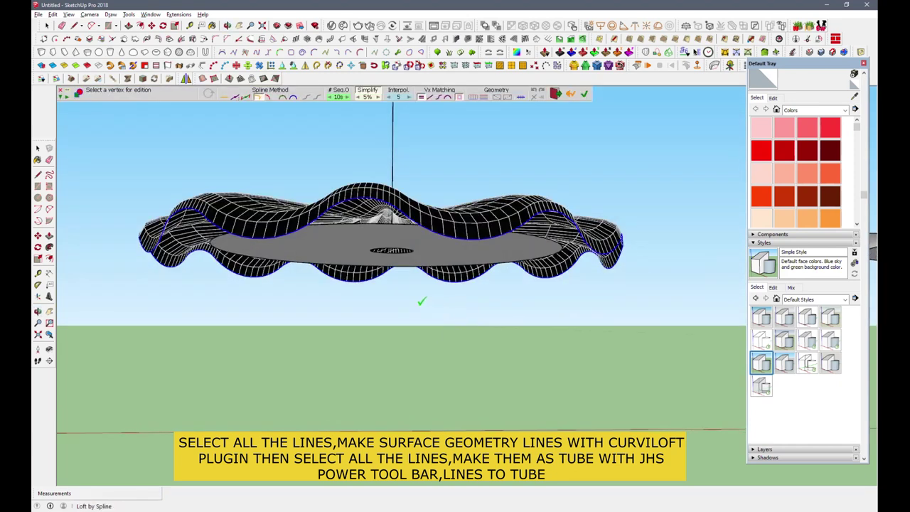
{"action": "mouse_move", "coordinate": [389, 271]}
{"action": "middle_mouse_down"}
{"action": "mouse_move", "coordinate": [380, 305]}
{"action": "mouse_move", "coordinate": [367, 136]}
{"action": "middle_mouse_up"}
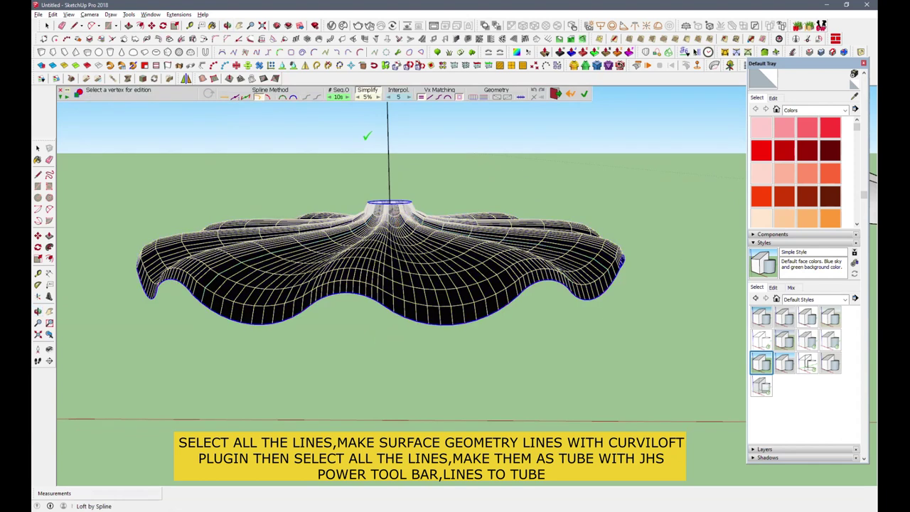
- Set the loft to 15 segments with junction edges and no faces, then validate
{"action": "left_click", "coordinate": [349, 97]}
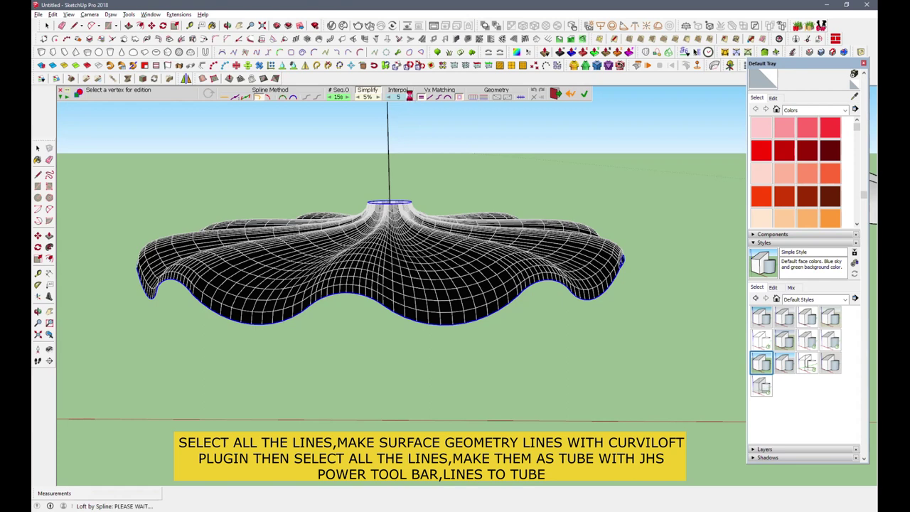
{"action": "left_click", "coordinate": [486, 97]}
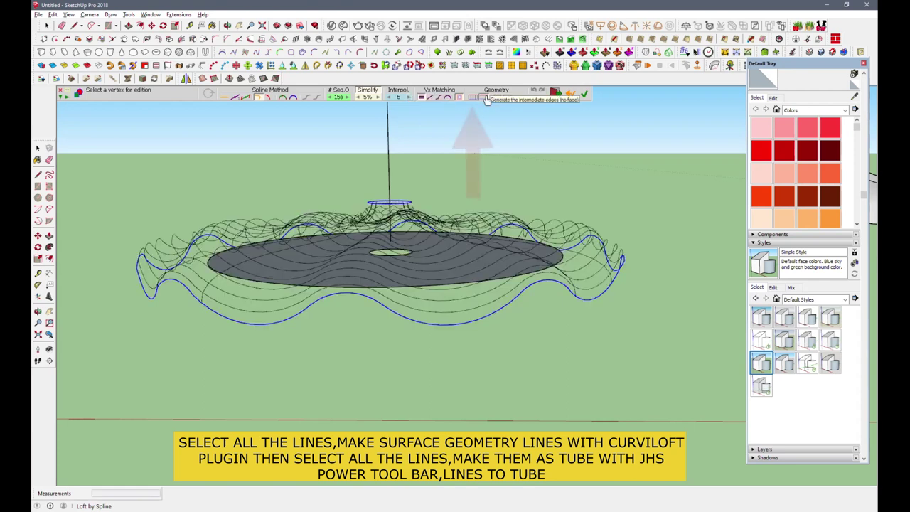
{"action": "left_click", "coordinate": [473, 99]}
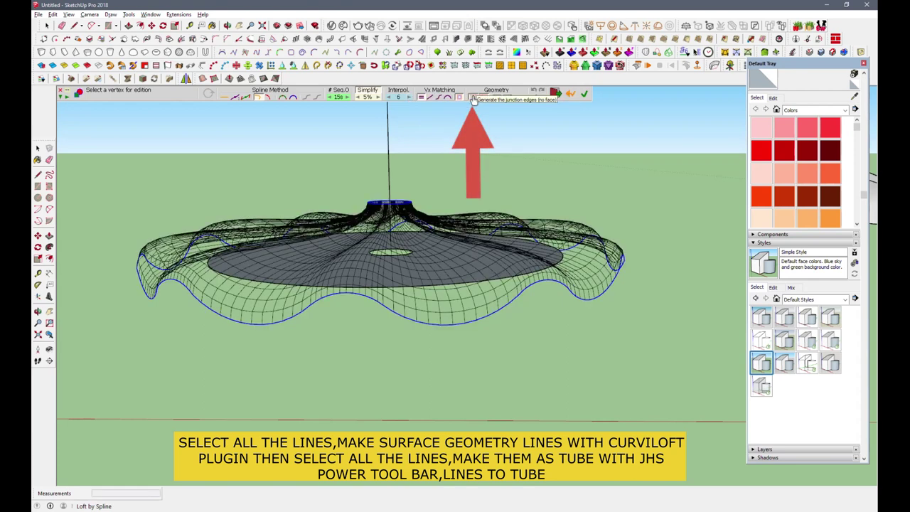
{"action": "middle_click_drag", "start_coordinate": [488, 150], "coordinate": [632, 288]}
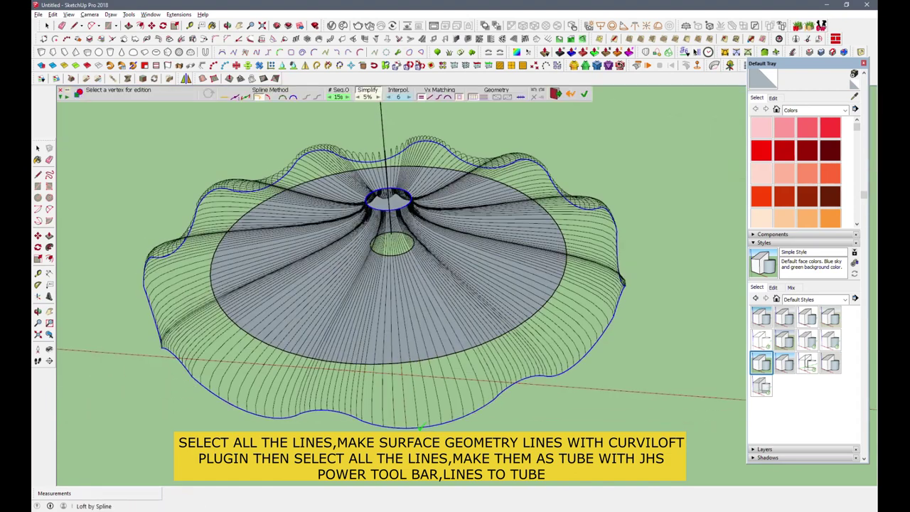
{"action": "left_click", "coordinate": [673, 256]}
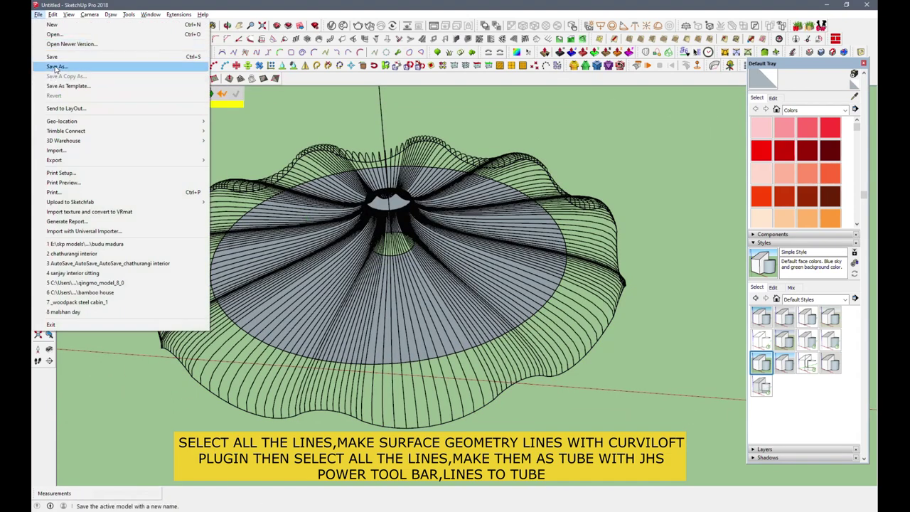
- Save the model to the Desktop with Save As and dismiss both follow-up messages
{"action": "left_click", "coordinate": [56, 67]}
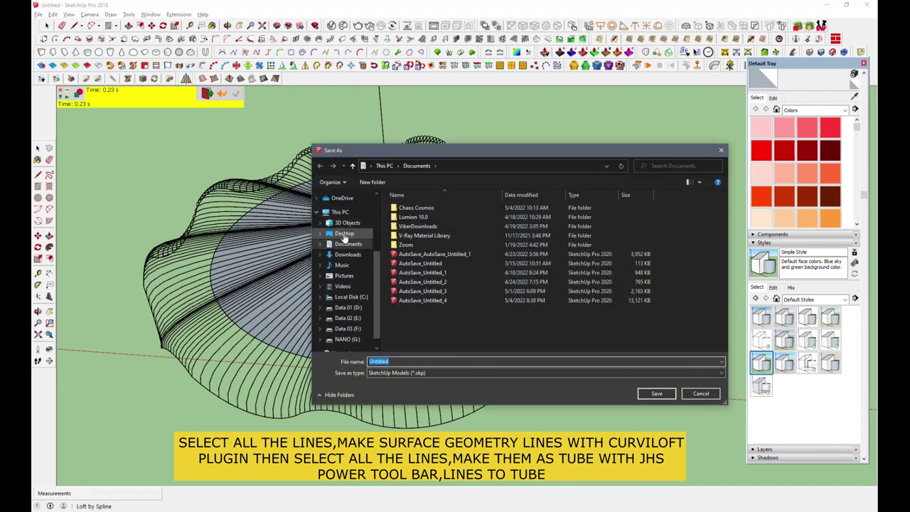
{"action": "left_click", "coordinate": [344, 235]}
{"action": "left_click", "coordinate": [651, 396]}
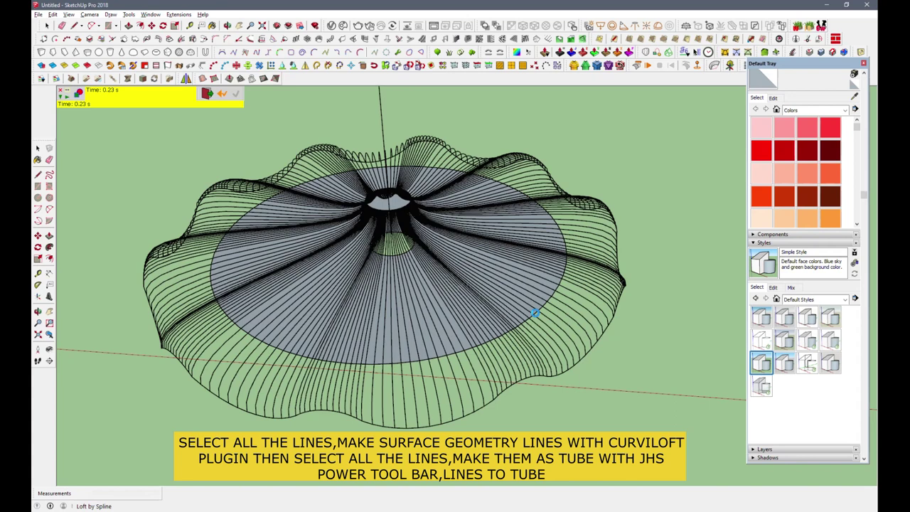
{"action": "left_click", "coordinate": [399, 277]}
{"action": "left_click", "coordinate": [426, 274]}
- Convert every line inside the loft group into thin tubes with JHS Lines to Tubes
{"action": "key", "text": "space"}
{"action": "double_click", "coordinate": [467, 384]}
{"action": "left_click", "coordinate": [467, 384]}
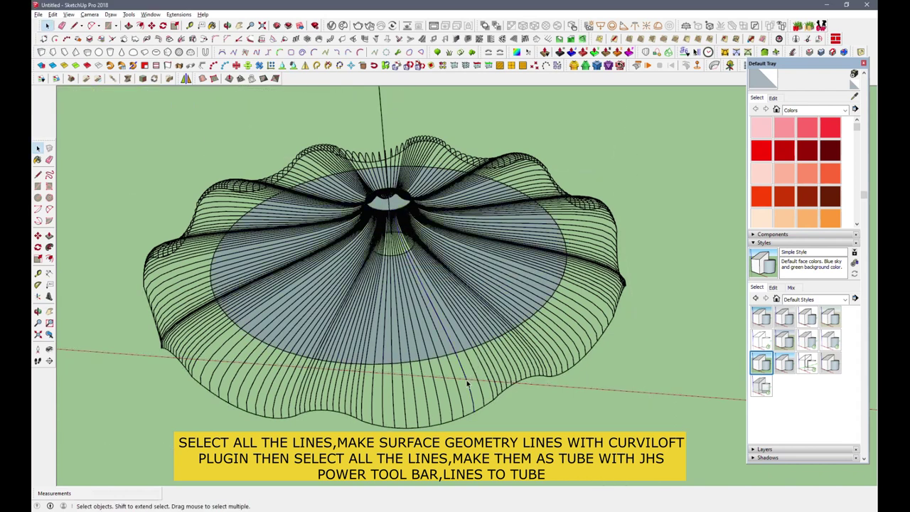
{"action": "scroll", "coordinate": [467, 384], "scroll_direction": "down", "scroll_amount": 3}
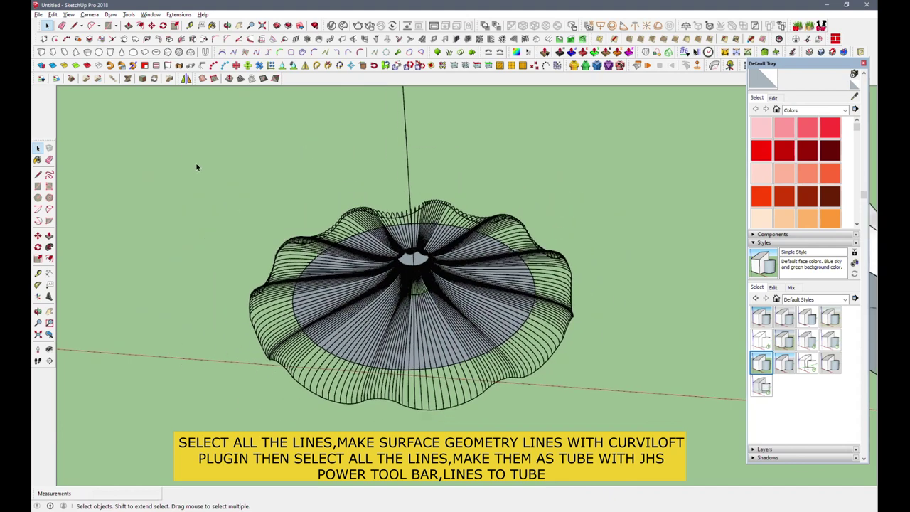
{"action": "double_click", "coordinate": [295, 247]}
{"action": "left_click_drag", "start_coordinate": [293, 228], "coordinate": [605, 419]}
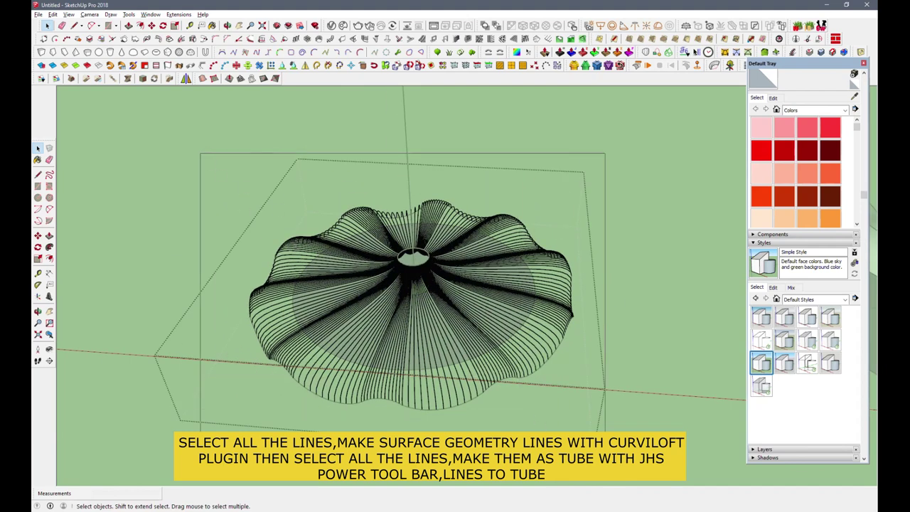
{"action": "left_click", "coordinate": [203, 67]}
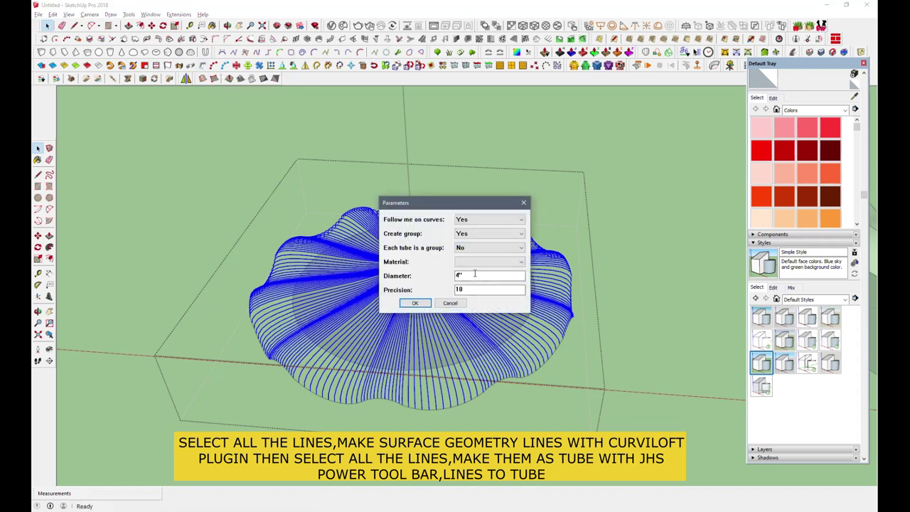
{"action": "left_click", "coordinate": [415, 304]}
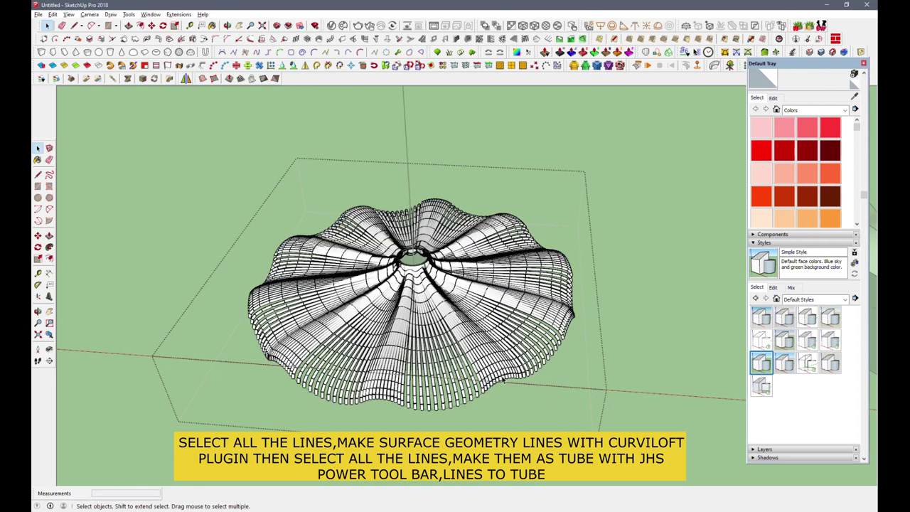
{"action": "left_click", "coordinate": [503, 382]}
{"action": "right_click", "coordinate": [502, 313]}
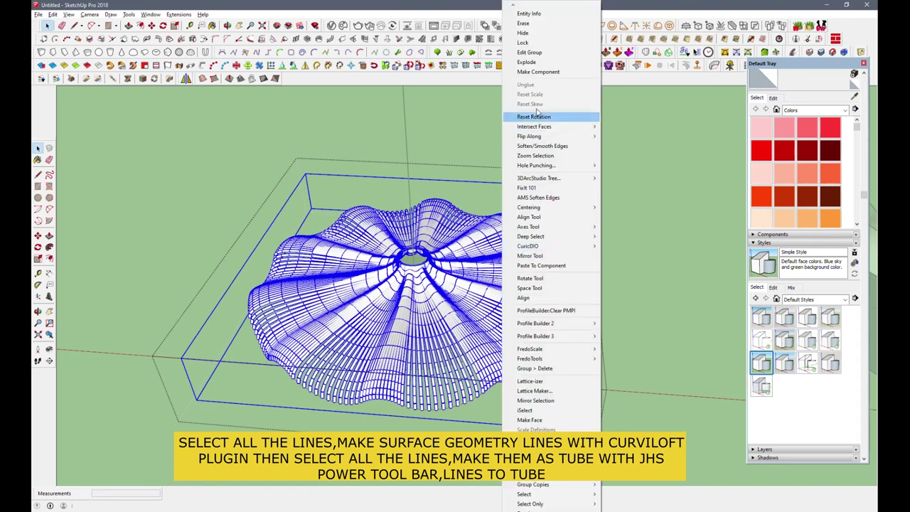
- Hide the tube geometry and the lofted line model
{"action": "left_click", "coordinate": [540, 26]}
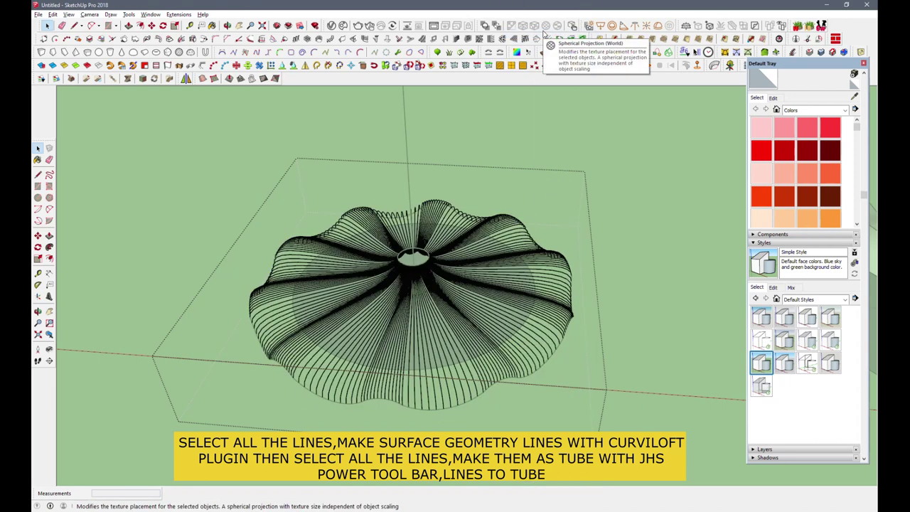
{"action": "left_click", "coordinate": [478, 367]}
{"action": "right_click", "coordinate": [480, 368]}
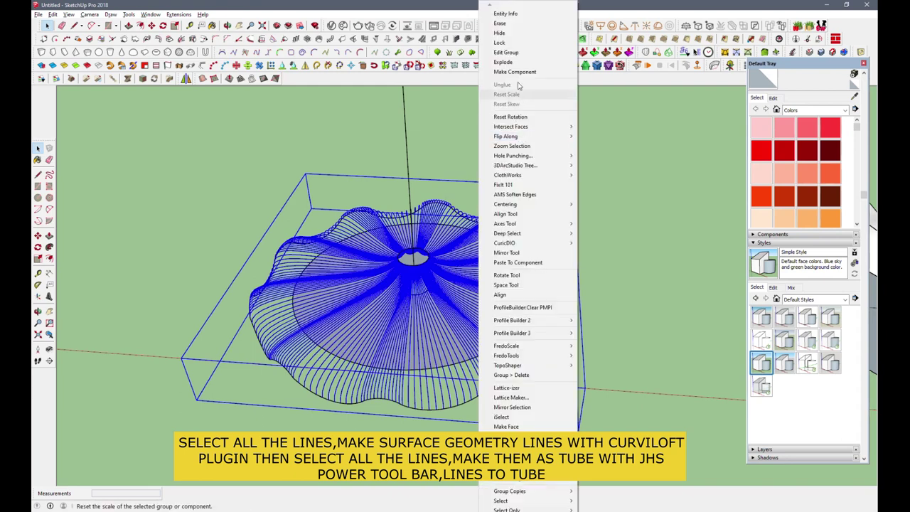
{"action": "left_click", "coordinate": [510, 34]}
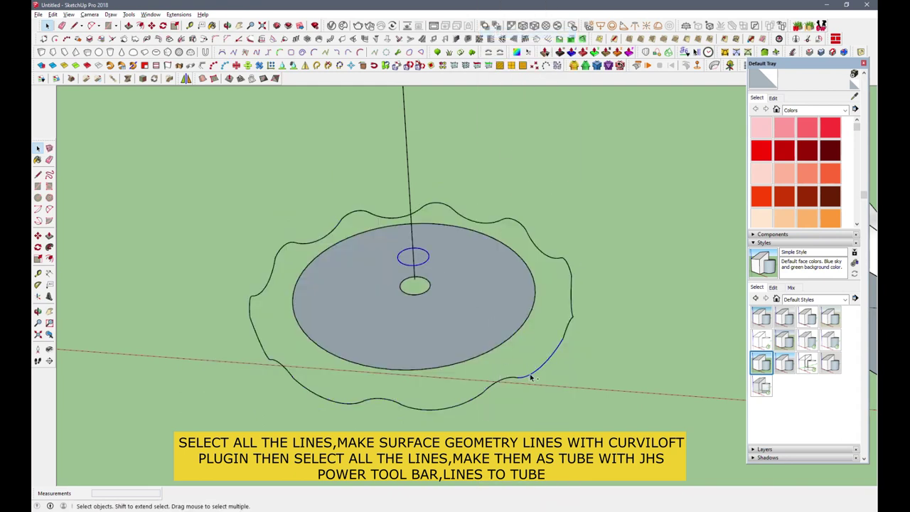
- Loft the outline to the small circle with Curviloft at 10 segments, contour-line output
{"action": "left_click", "coordinate": [646, 52]}
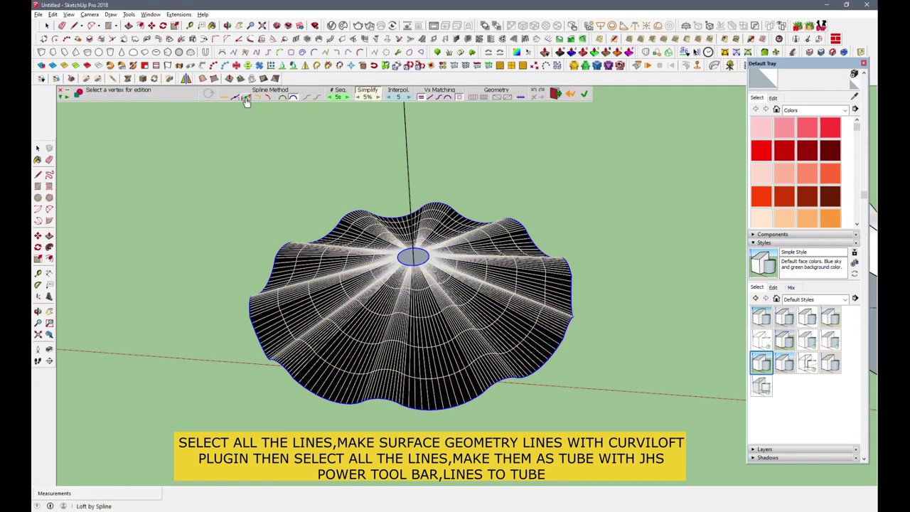
{"action": "left_click", "coordinate": [246, 98]}
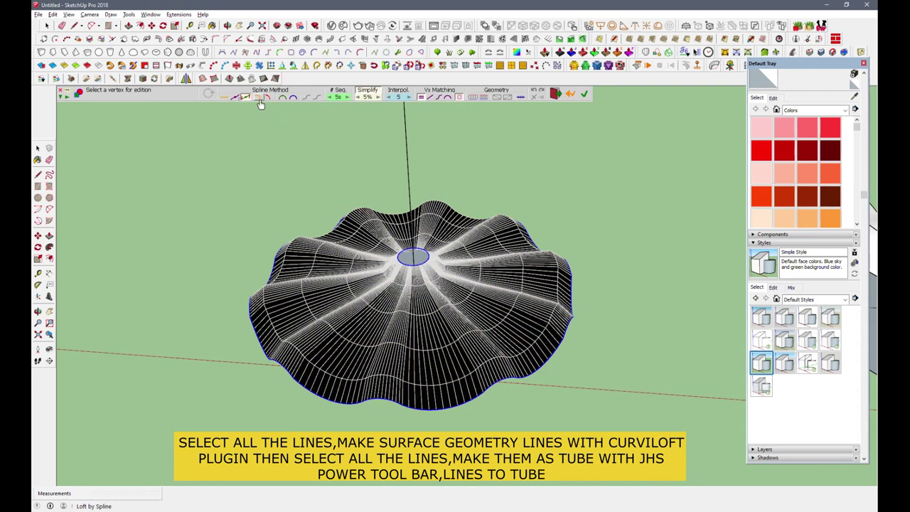
{"action": "left_click", "coordinate": [347, 96]}
{"action": "middle_click_drag", "start_coordinate": [477, 356], "coordinate": [477, 310]}
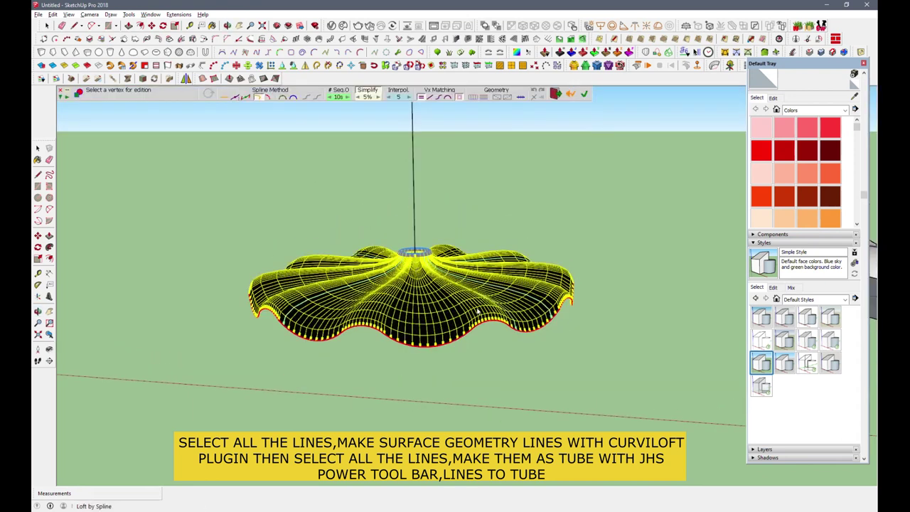
{"action": "left_click", "coordinate": [482, 99]}
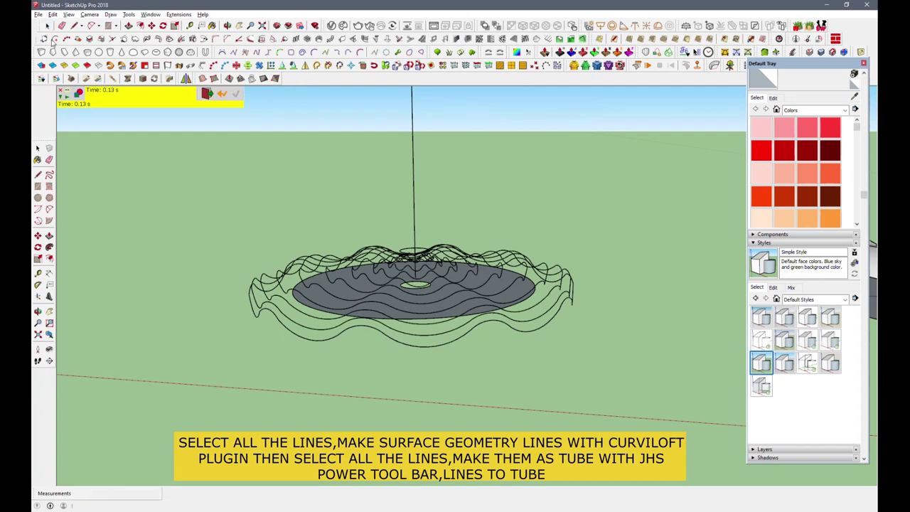
- Convert the lofted contour lines into tubes with JHS Lines to Tubes
{"action": "key", "text": "space"}
{"action": "left_click", "coordinate": [311, 331]}
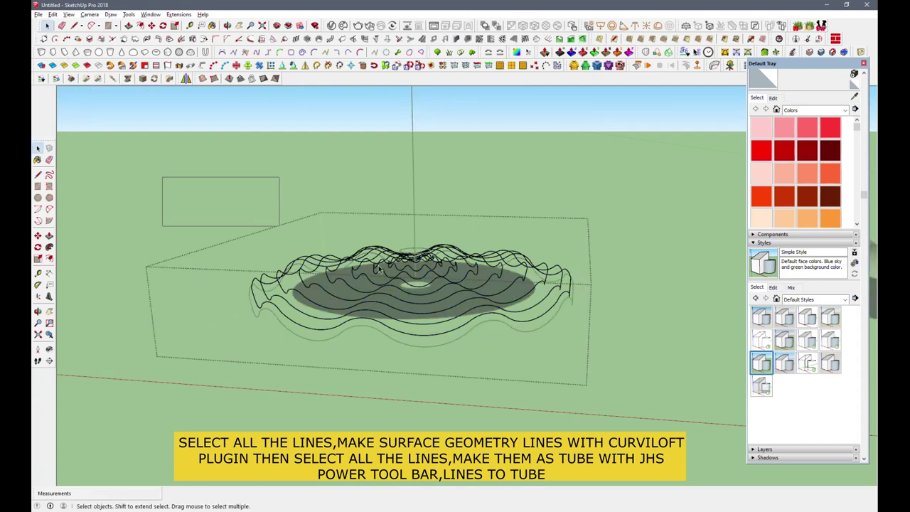
{"action": "left_click_drag", "start_coordinate": [162, 176], "coordinate": [617, 377]}
{"action": "left_click", "coordinate": [202, 65]}
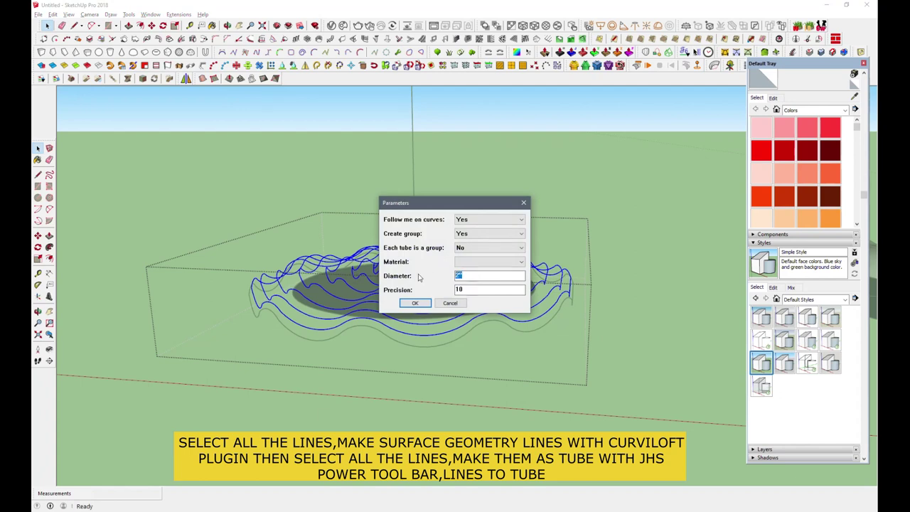
{"action": "left_click", "coordinate": [417, 303]}
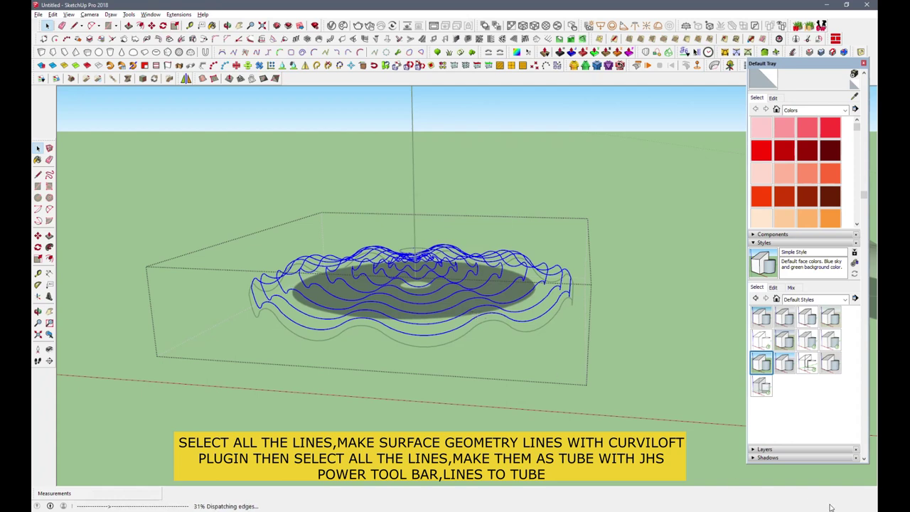
- Hide the new tube group and the inner curve group
{"action": "left_click", "coordinate": [506, 330]}
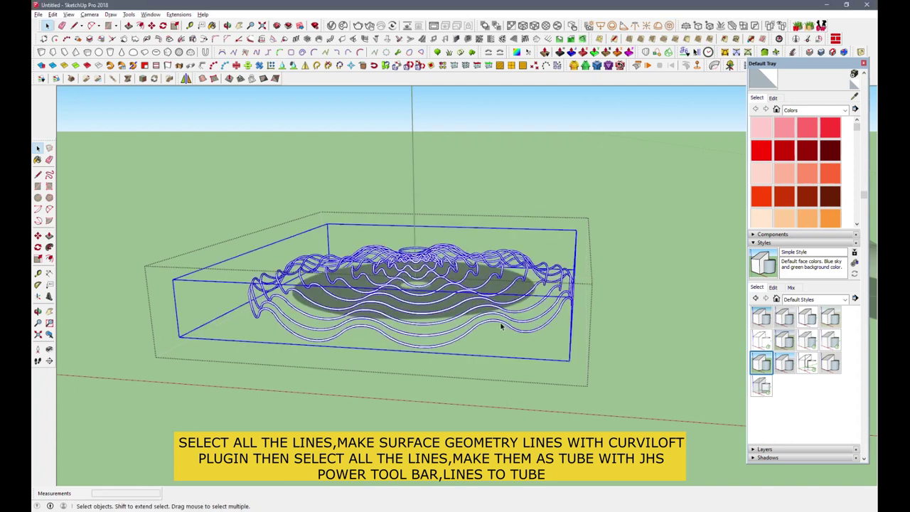
{"action": "right_click", "coordinate": [502, 328]}
{"action": "left_click", "coordinate": [521, 33]}
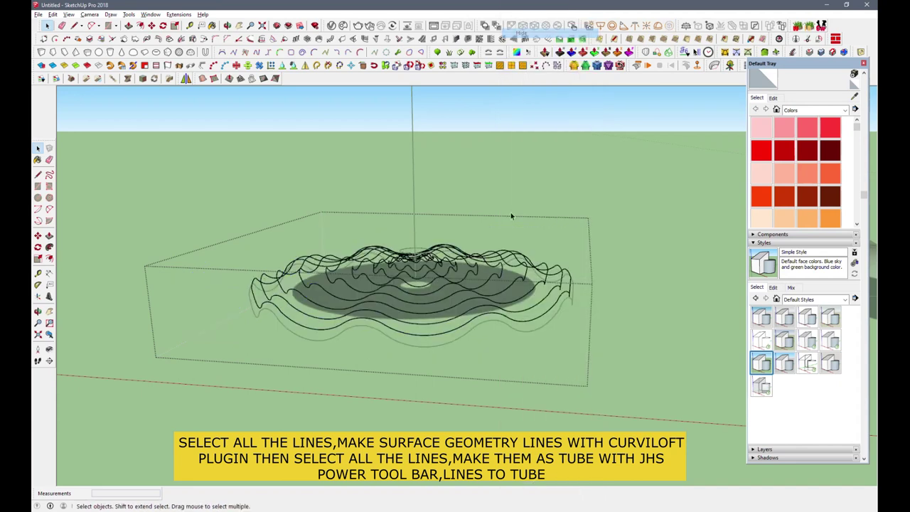
{"action": "right_click", "coordinate": [480, 303]}
{"action": "key", "text": "Escape"}
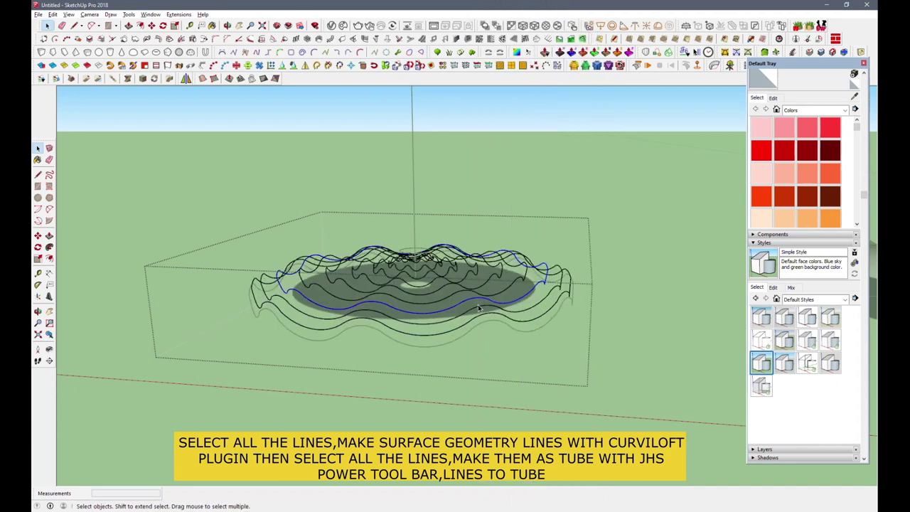
{"action": "key", "text": "Escape"}
{"action": "left_click", "coordinate": [486, 308]}
{"action": "right_click", "coordinate": [486, 308]}
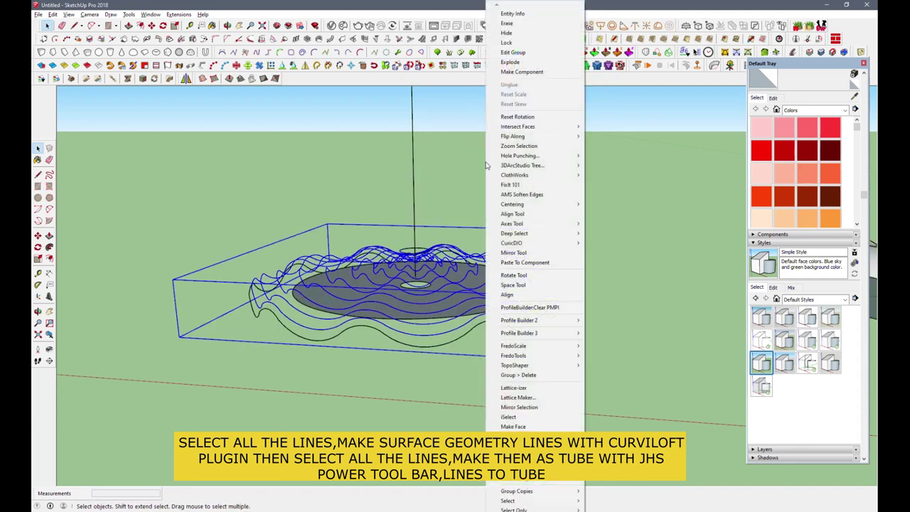
{"action": "left_click", "coordinate": [506, 33]}
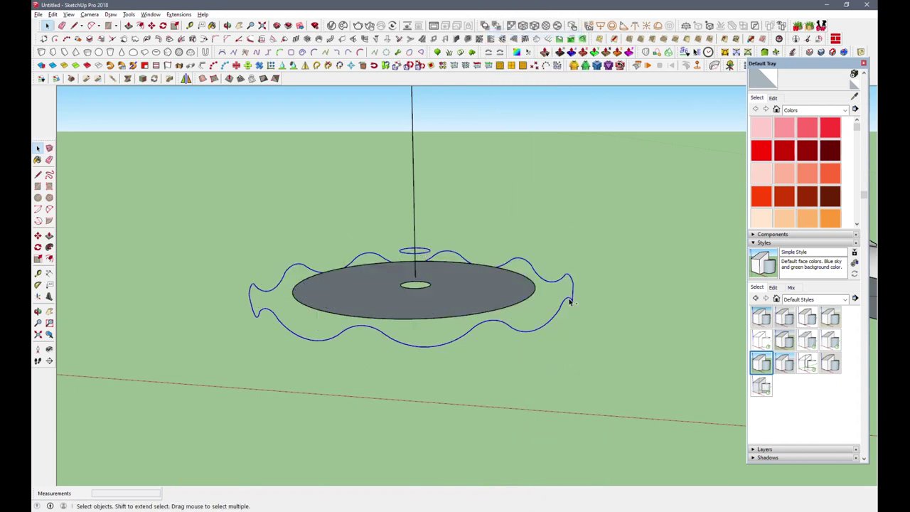
- Loft a smooth surface across the wavy curves with Seq.O 15, then unhide the hidden geometry
{"action": "left_click", "coordinate": [645, 52]}
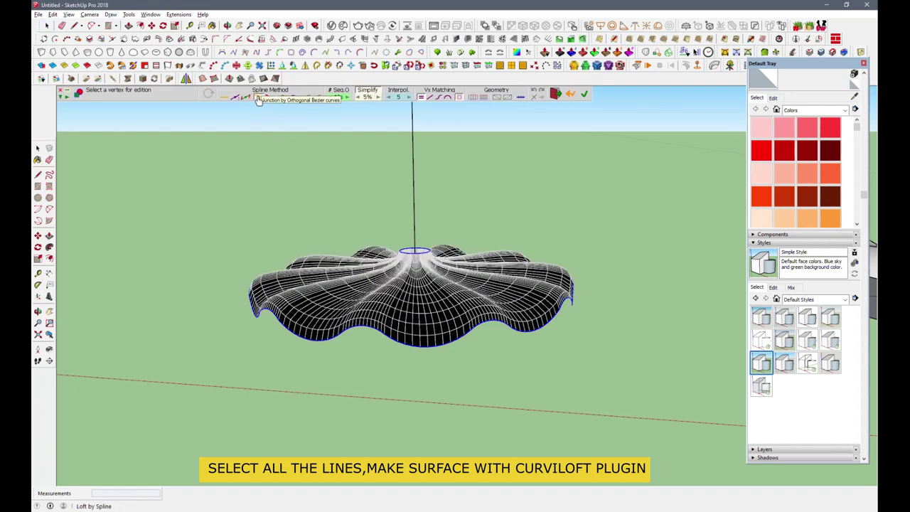
{"action": "left_click", "coordinate": [346, 99]}
{"action": "left_click", "coordinate": [500, 197]}
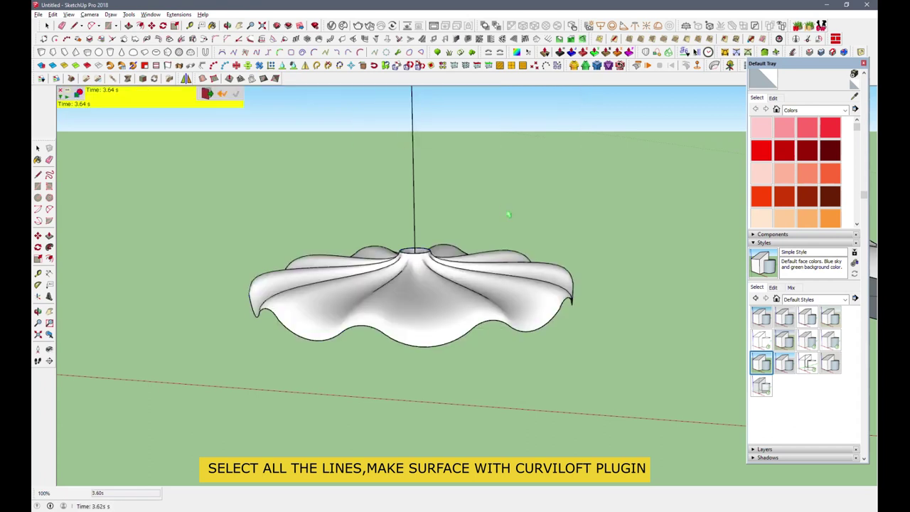
{"action": "left_click", "coordinate": [52, 14]}
{"action": "mouse_move", "coordinate": [69, 140]}
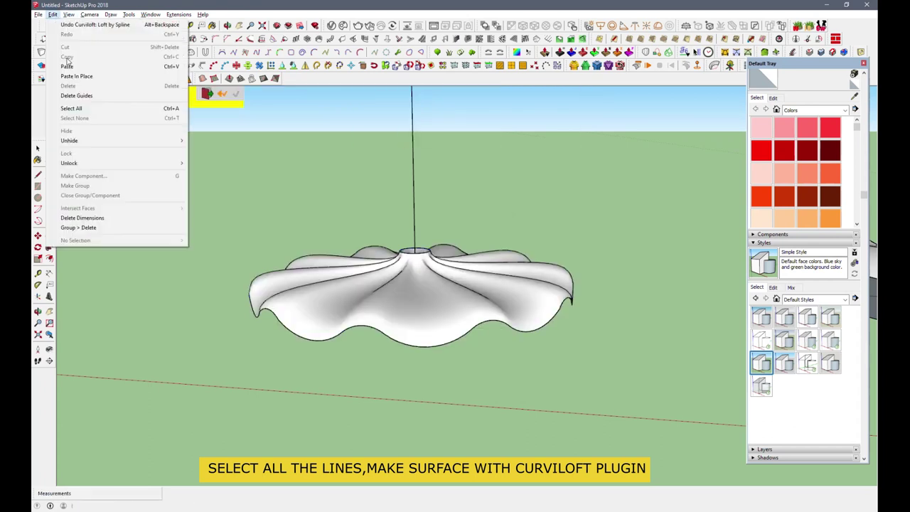
{"action": "left_click", "coordinate": [228, 155]}
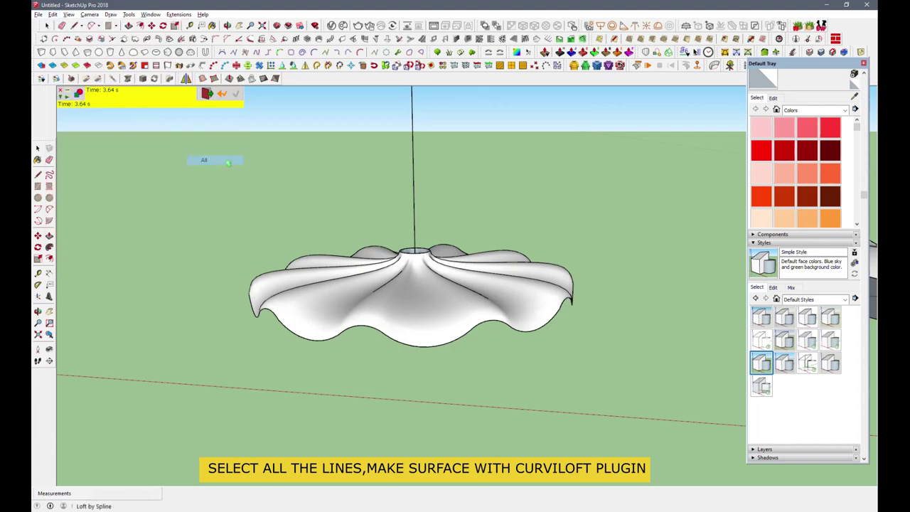
- Unhide the whole model and turn off Hidden Geometry display
{"action": "scroll", "coordinate": [441, 234], "scroll_direction": "up", "scroll_amount": 2}
{"action": "mouse_move", "coordinate": [439, 266]}
{"action": "middle_mouse_down"}
{"action": "mouse_move", "coordinate": [439, 235]}
{"action": "mouse_move", "coordinate": [508, 217]}
{"action": "middle_mouse_up"}
{"action": "key", "text": "ctrl+a"}
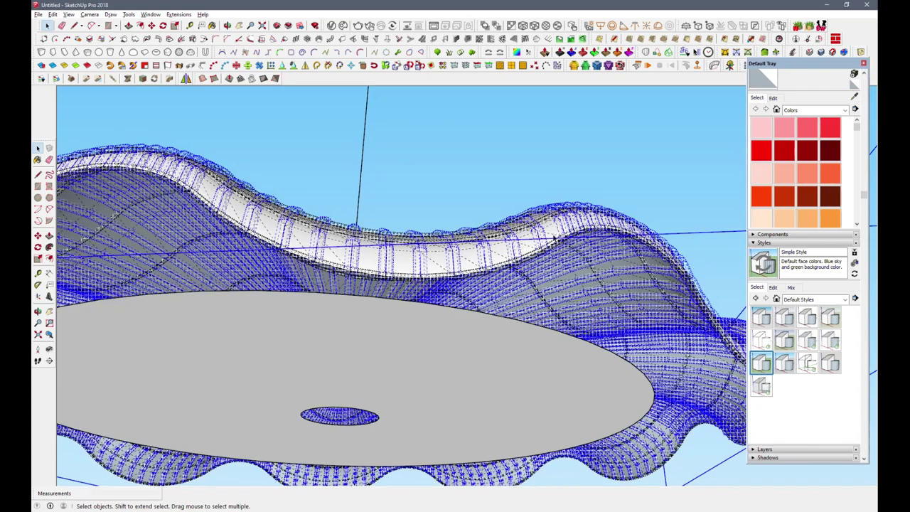
{"action": "right_click", "coordinate": [541, 242]}
{"action": "key", "text": "Escape"}
{"action": "middle_click_drag", "start_coordinate": [540, 243], "coordinate": [455, 238]}
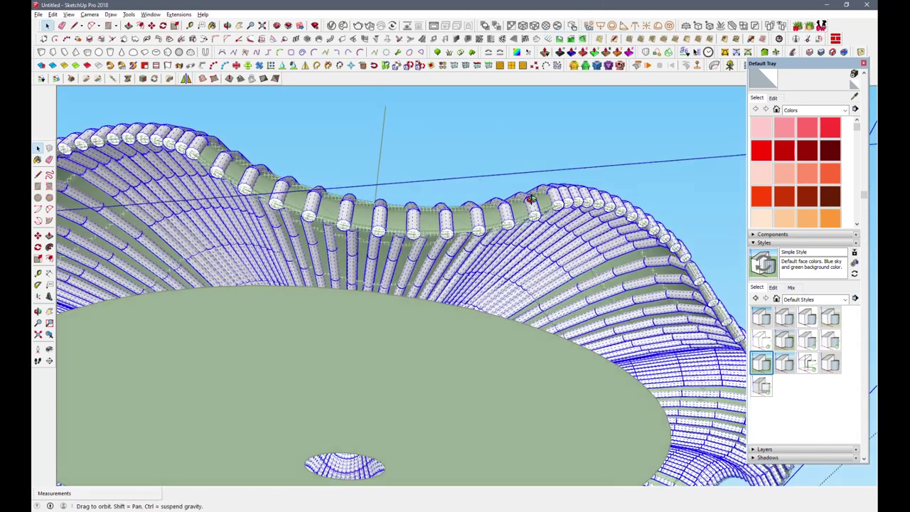
{"action": "scroll", "coordinate": [411, 240], "scroll_direction": "up", "scroll_amount": 3}
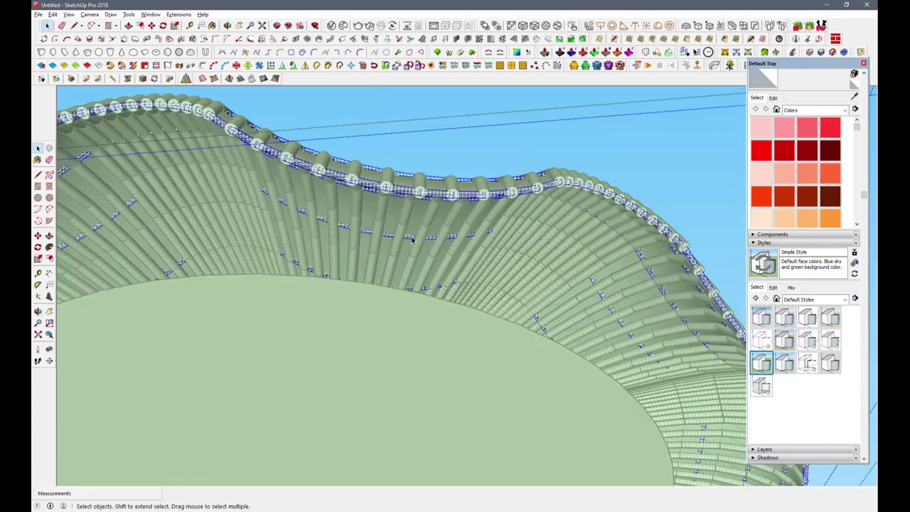
{"action": "right_click", "coordinate": [411, 240]}
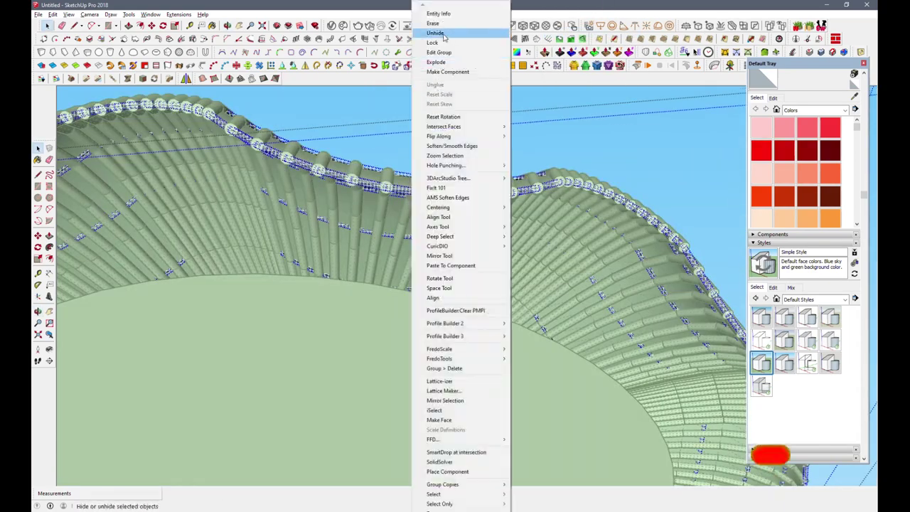
{"action": "middle_click_drag", "start_coordinate": [429, 321], "coordinate": [398, 299]}
{"action": "left_click", "coordinate": [68, 14]}
{"action": "left_click", "coordinate": [96, 47]}
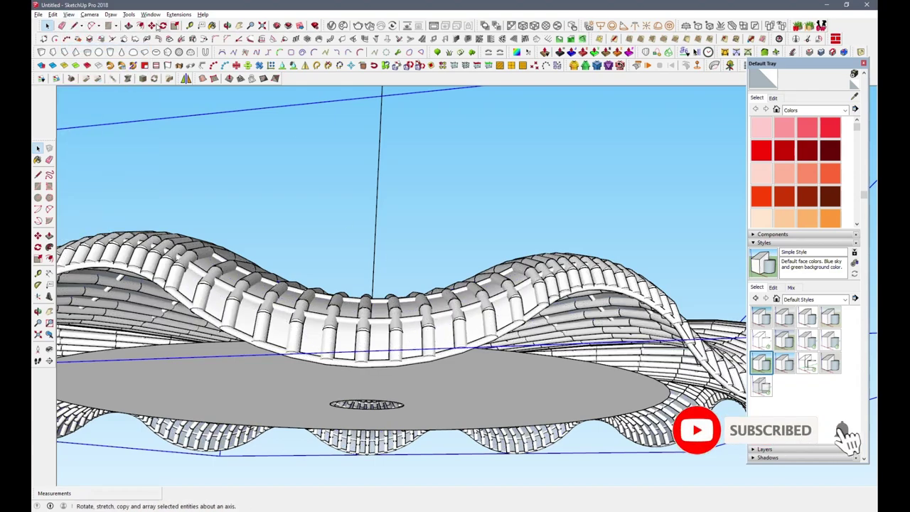
- Stretch the canopy slightly taller along the blue axis, to about 1.06
{"action": "key", "text": "m"}
{"action": "left_click", "coordinate": [507, 217]}
{"action": "key", "text": "Escape"}
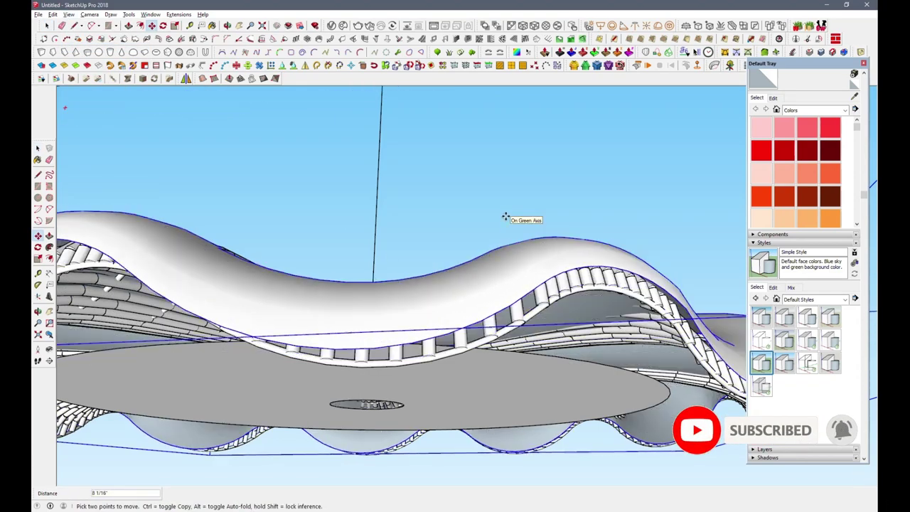
{"action": "left_click", "coordinate": [202, 79]}
{"action": "key", "text": "s"}
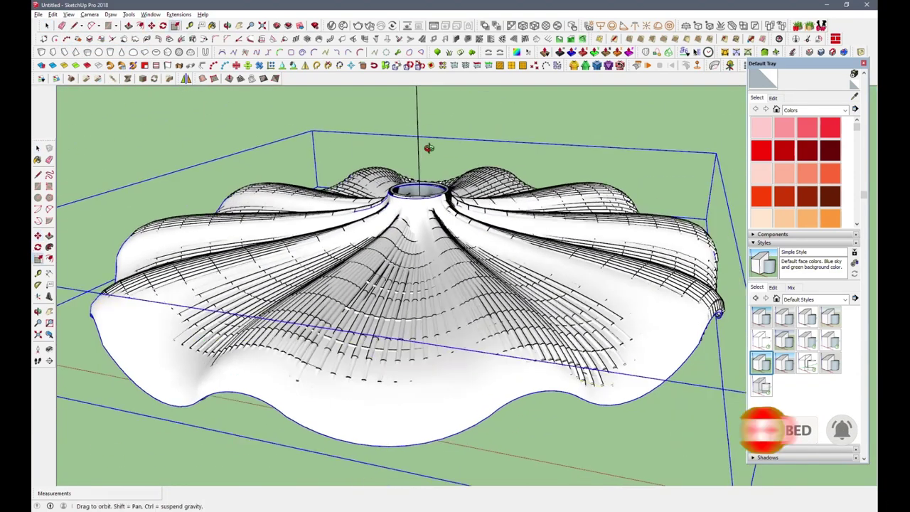
{"action": "middle_click_drag", "start_coordinate": [418, 284], "coordinate": [418, 234]}
{"action": "mouse_move", "coordinate": [419, 192]}
{"action": "left_mouse_down"}
{"action": "mouse_move", "coordinate": [419, 184]}
{"action": "mouse_move", "coordinate": [419, 213]}
{"action": "left_mouse_up"}
{"action": "mouse_move", "coordinate": [418, 213]}
{"action": "middle_mouse_down"}
{"action": "mouse_move", "coordinate": [402, 136]}
{"action": "mouse_move", "coordinate": [168, 264]}
{"action": "middle_mouse_up"}
{"action": "scroll", "coordinate": [329, 363], "scroll_direction": "up", "scroll_amount": 5}
{"action": "scroll", "coordinate": [328, 362], "scroll_direction": "down", "scroll_amount": 5}
{"action": "mouse_move", "coordinate": [329, 362]}
{"action": "middle_mouse_down"}
{"action": "mouse_move", "coordinate": [579, 188]}
{"action": "mouse_move", "coordinate": [380, 338]}
{"action": "mouse_move", "coordinate": [532, 325]}
{"action": "mouse_move", "coordinate": [355, 345]}
{"action": "middle_mouse_up"}
- Select the canopy and start carrying it over to the lotus on the vase
{"action": "key", "text": "space"}
{"action": "scroll", "coordinate": [355, 345], "scroll_direction": "down", "scroll_amount": 5}
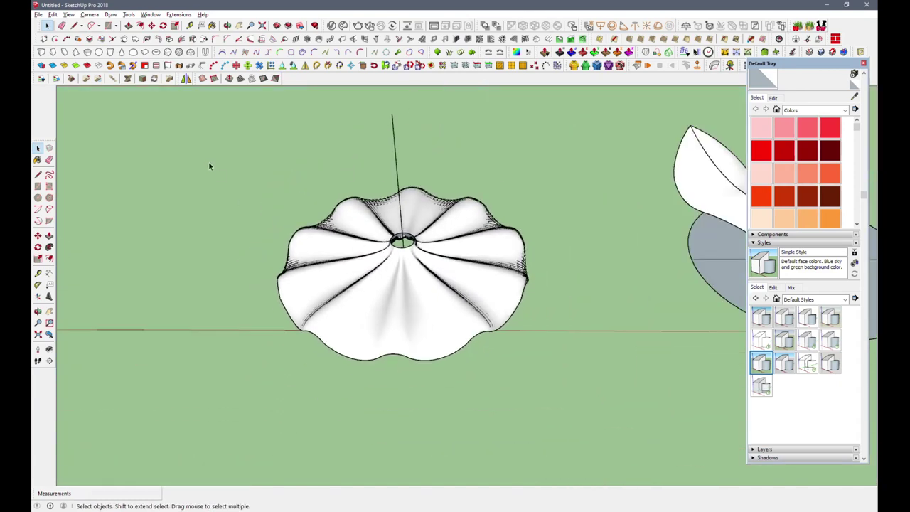
{"action": "left_click", "coordinate": [434, 301]}
{"action": "key", "text": "m"}
{"action": "left_click", "coordinate": [394, 114]}
{"action": "scroll", "coordinate": [456, 299], "scroll_direction": "down", "scroll_amount": 6}
{"action": "middle_click_drag", "start_coordinate": [640, 298], "coordinate": [398, 298]}
{"action": "scroll", "coordinate": [423, 184], "scroll_direction": "up", "scroll_amount": 5}
{"action": "scroll", "coordinate": [423, 185], "scroll_direction": "up", "scroll_amount": 4}
{"action": "mouse_move", "coordinate": [423, 235]}
{"action": "middle_mouse_down"}
{"action": "mouse_move", "coordinate": [423, 162]}
{"action": "mouse_move", "coordinate": [418, 419]}
{"action": "mouse_move", "coordinate": [427, 370]}
{"action": "mouse_move", "coordinate": [554, 270]}
{"action": "middle_mouse_up"}
- Enlarge the canopy uniformly about its centre
{"action": "key", "text": "s"}
{"action": "left_click_drag", "start_coordinate": [561, 267], "coordinate": [596, 246], "text": "ctrl"}
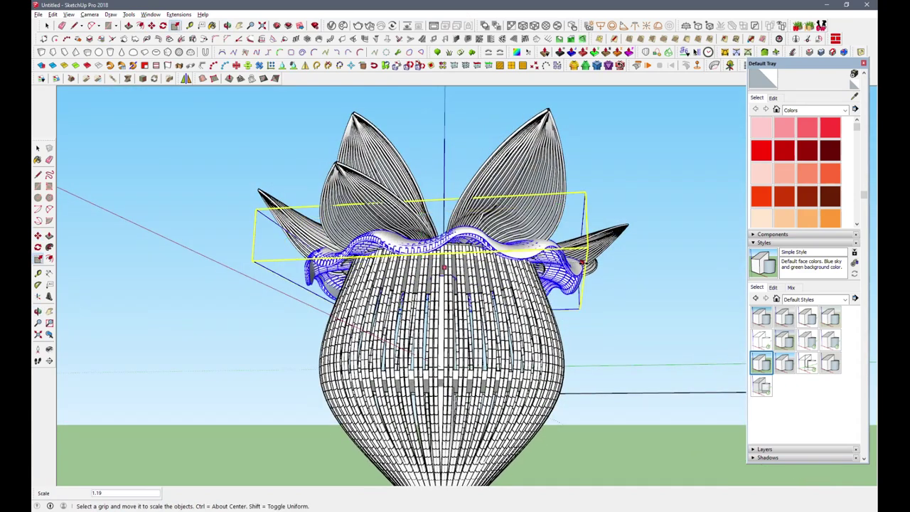
{"action": "mouse_move", "coordinate": [596, 246]}
{"action": "middle_mouse_down"}
{"action": "mouse_move", "coordinate": [430, 325]}
{"action": "mouse_move", "coordinate": [579, 263]}
{"action": "middle_mouse_up"}
- Move the canopy onto the vase rim just beneath the lotus petals
{"action": "key", "text": "m"}
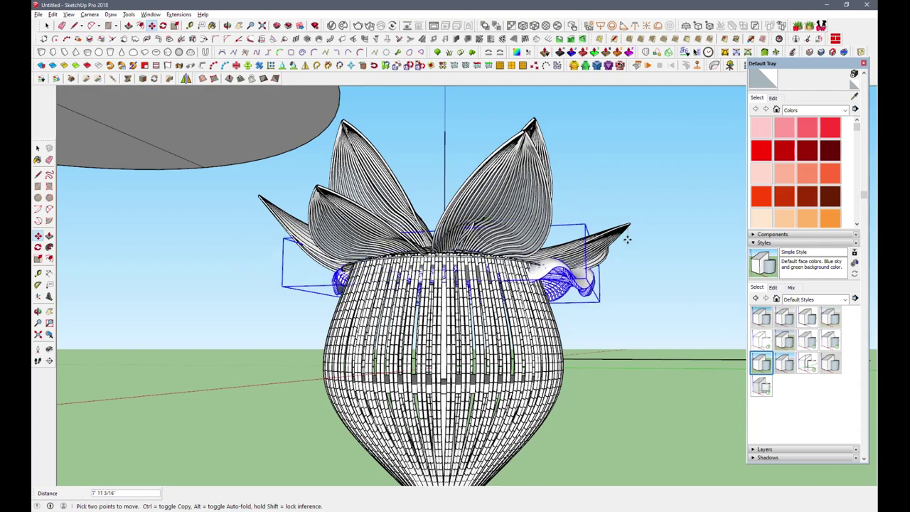
{"action": "mouse_move", "coordinate": [612, 249]}
{"action": "middle_mouse_down"}
{"action": "mouse_move", "coordinate": [509, 226]}
{"action": "mouse_move", "coordinate": [616, 274]}
{"action": "mouse_move", "coordinate": [608, 294]}
{"action": "middle_mouse_up"}
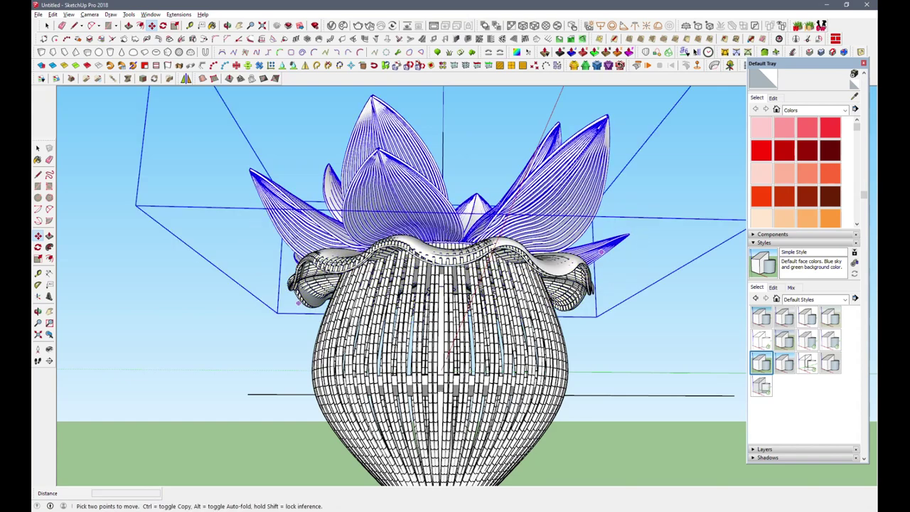
{"action": "middle_click_drag", "start_coordinate": [313, 319], "coordinate": [276, 256]}
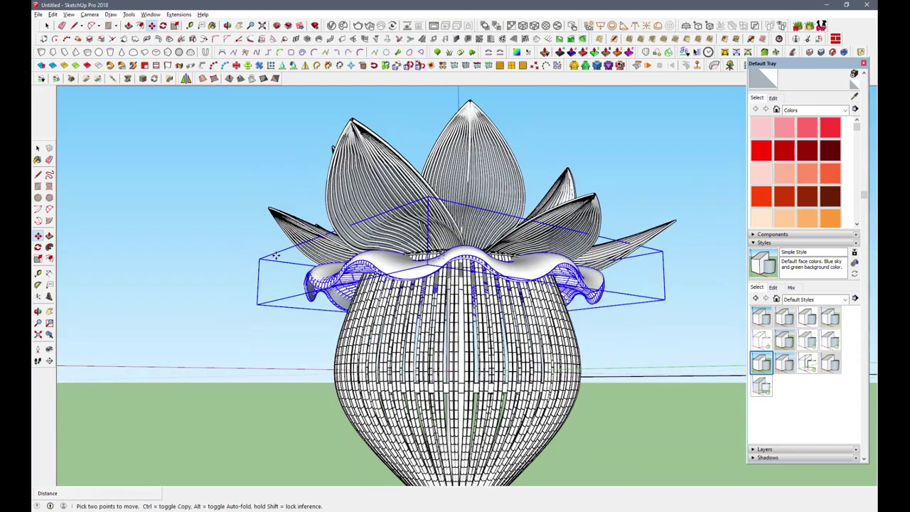
{"action": "mouse_move", "coordinate": [491, 269]}
{"action": "middle_mouse_down"}
{"action": "mouse_move", "coordinate": [455, 337]}
{"action": "mouse_move", "coordinate": [406, 325]}
{"action": "mouse_move", "coordinate": [417, 284]}
{"action": "mouse_move", "coordinate": [520, 297]}
{"action": "mouse_move", "coordinate": [416, 320]}
{"action": "mouse_move", "coordinate": [392, 361]}
{"action": "mouse_move", "coordinate": [332, 286]}
{"action": "mouse_move", "coordinate": [398, 249]}
{"action": "mouse_move", "coordinate": [482, 182]}
{"action": "mouse_move", "coordinate": [426, 320]}
{"action": "mouse_move", "coordinate": [413, 385]}
{"action": "middle_mouse_up"}
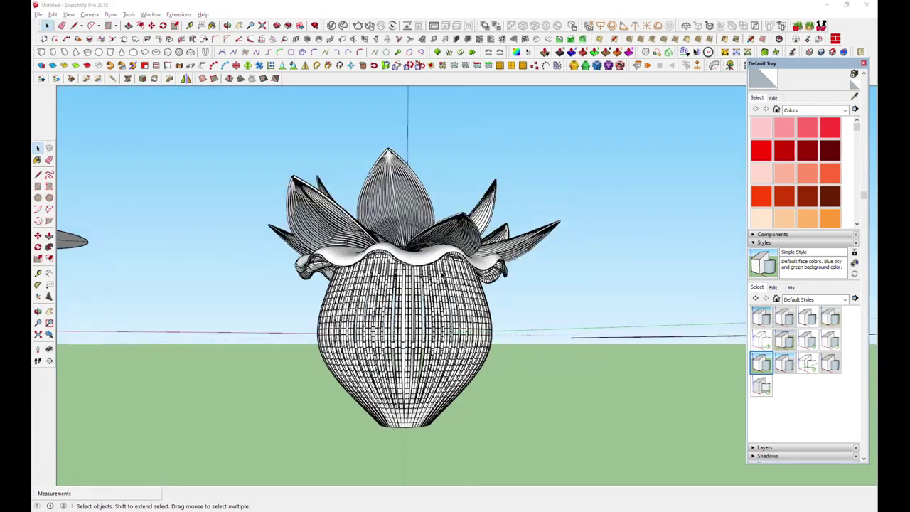
- Shrink the vase to about 0.68, then stretch it 1.64 times taller
{"action": "left_click_drag", "start_coordinate": [414, 385], "coordinate": [502, 453]}
{"action": "mouse_move", "coordinate": [502, 453]}
{"action": "middle_mouse_down"}
{"action": "mouse_move", "coordinate": [473, 115]}
{"action": "mouse_move", "coordinate": [369, 201]}
{"action": "mouse_move", "coordinate": [635, 315]}
{"action": "middle_mouse_up"}
{"action": "key", "text": "s"}
{"action": "left_click_drag", "start_coordinate": [474, 290], "coordinate": [448, 293]}
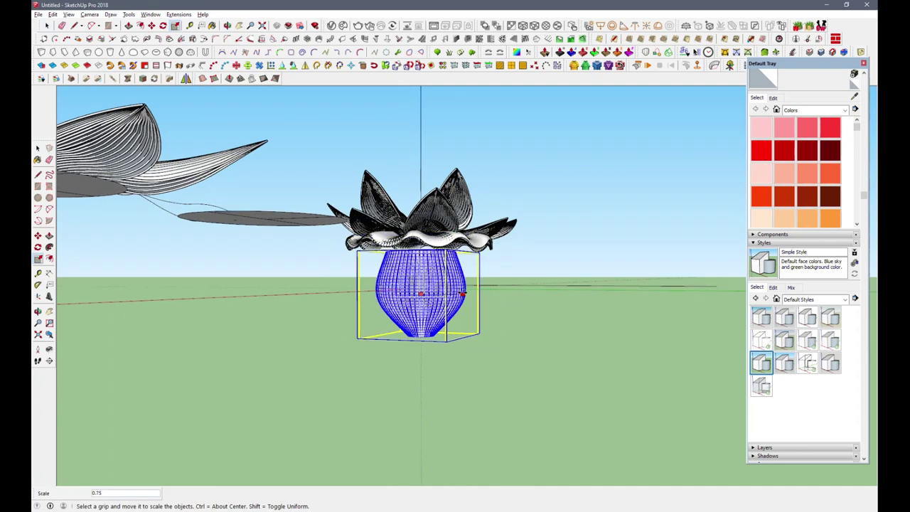
{"action": "left_click_drag", "start_coordinate": [422, 335], "coordinate": [422, 389]}
{"action": "mouse_move", "coordinate": [422, 389]}
{"action": "middle_mouse_down"}
{"action": "mouse_move", "coordinate": [356, 179]}
{"action": "mouse_move", "coordinate": [375, 264]}
{"action": "mouse_move", "coordinate": [240, 149]}
{"action": "mouse_move", "coordinate": [249, 325]}
{"action": "middle_mouse_up"}
{"action": "key", "text": "m"}
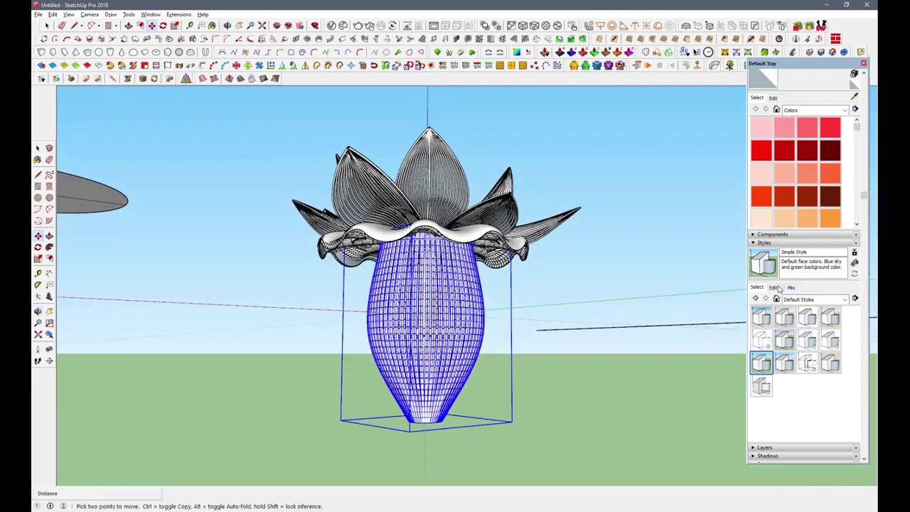
- Turn on Profile edges with thickness 1 in the Hidden Line style's edge settings
{"action": "left_click", "coordinate": [773, 287]}
{"action": "left_click", "coordinate": [756, 332]}
{"action": "left_click", "coordinate": [756, 332]}
{"action": "double_click", "coordinate": [810, 333]}
{"action": "type", "text": "1"}
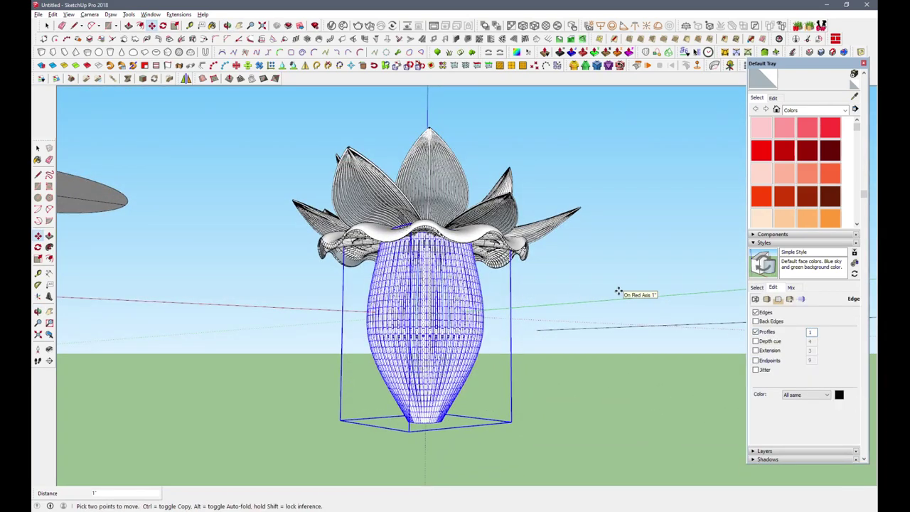
{"action": "key", "text": "Escape"}
{"action": "key", "text": "space"}
{"action": "left_click", "coordinate": [207, 128]}
{"action": "mouse_move", "coordinate": [207, 128]}
{"action": "middle_mouse_down"}
{"action": "mouse_move", "coordinate": [364, 183]}
{"action": "mouse_move", "coordinate": [614, 152]}
{"action": "mouse_move", "coordinate": [394, 260]}
{"action": "mouse_move", "coordinate": [324, 384]}
{"action": "middle_mouse_up"}
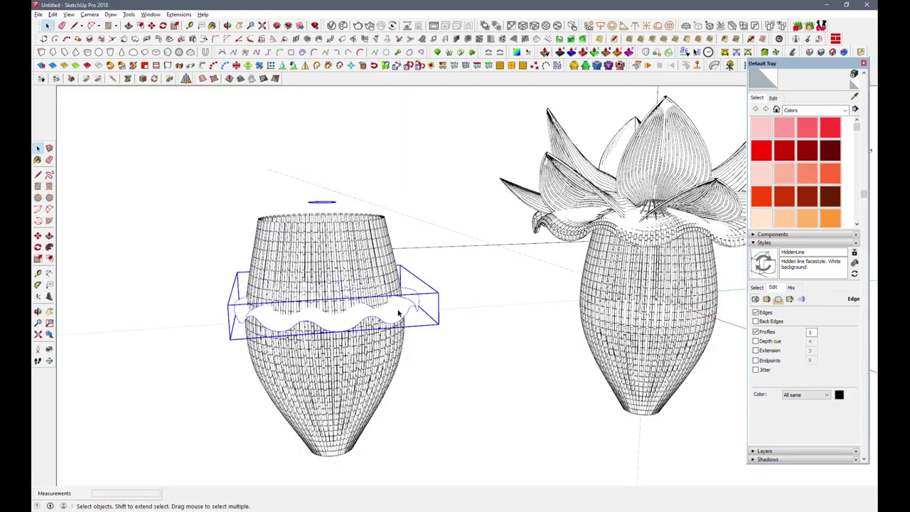
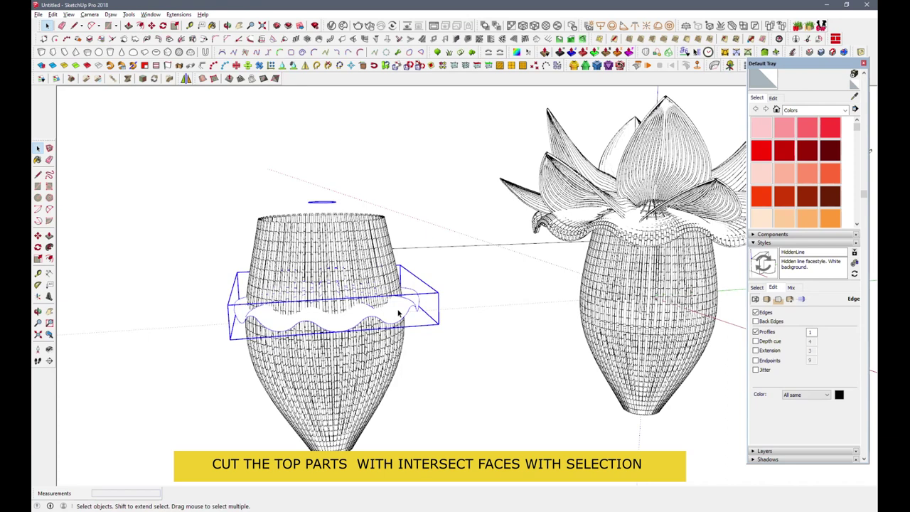
- Intersect the left vase with its wavy ring using Intersect Faces > With Selection
{"action": "middle_click_drag", "start_coordinate": [399, 313], "coordinate": [383, 307]}
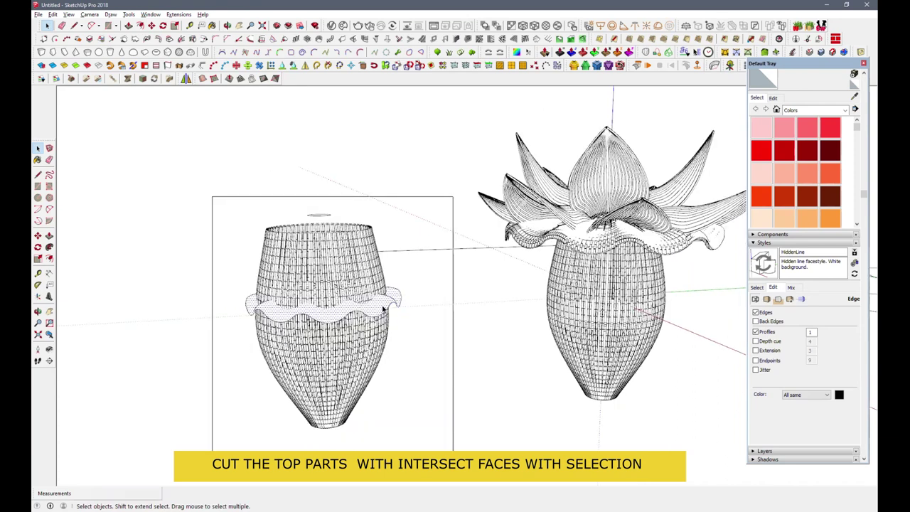
{"action": "right_click", "coordinate": [383, 307]}
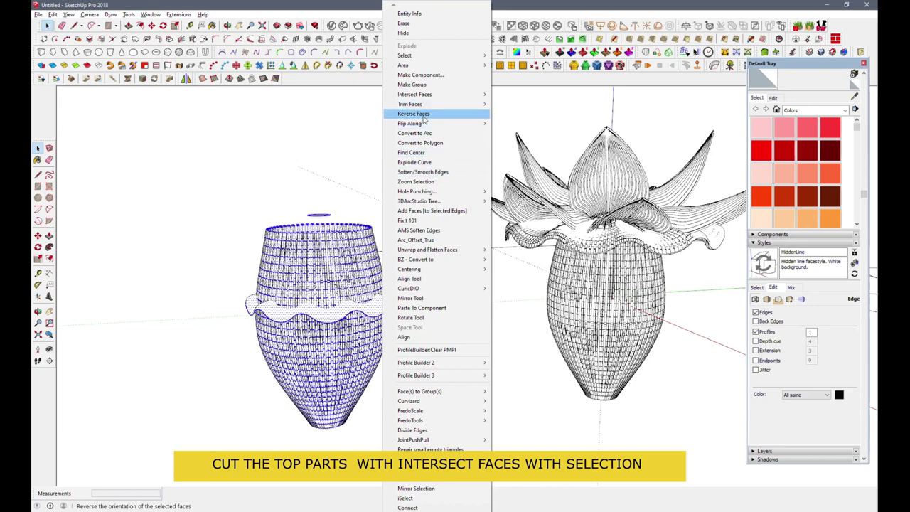
{"action": "mouse_move", "coordinate": [415, 94]}
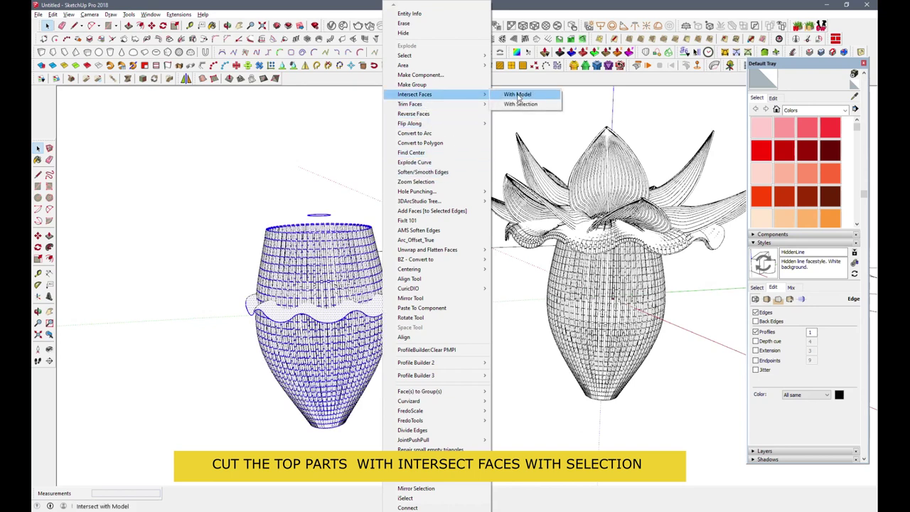
{"action": "left_click", "coordinate": [516, 105]}
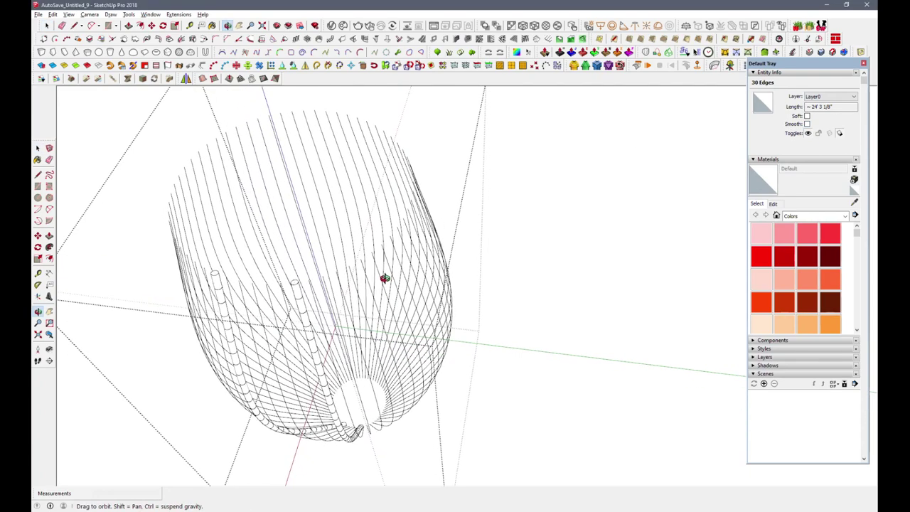
- Orbit around the wireframe vessel to reach and select the nine chosen curves
{"action": "middle_click_drag", "start_coordinate": [384, 279], "coordinate": [332, 320]}
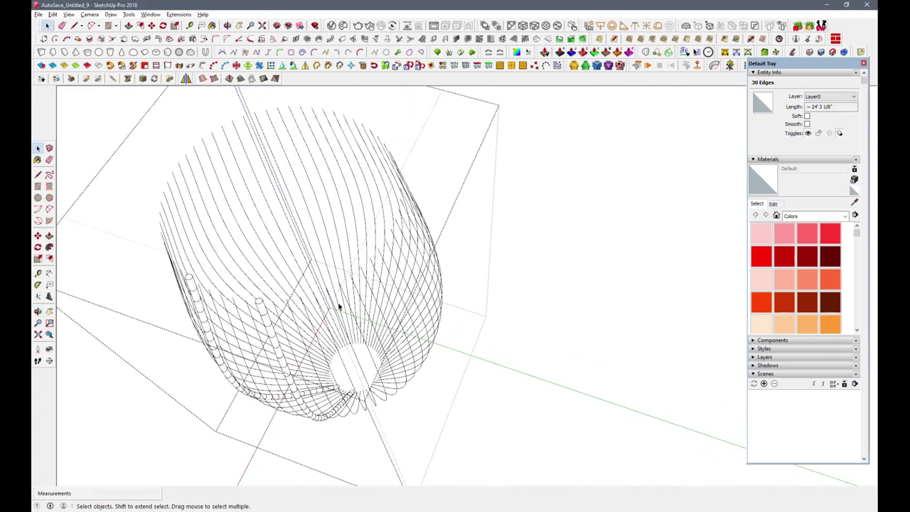
{"action": "mouse_move", "coordinate": [334, 245]}
{"action": "middle_mouse_down"}
{"action": "mouse_move", "coordinate": [355, 270]}
{"action": "mouse_move", "coordinate": [346, 305]}
{"action": "middle_mouse_up"}
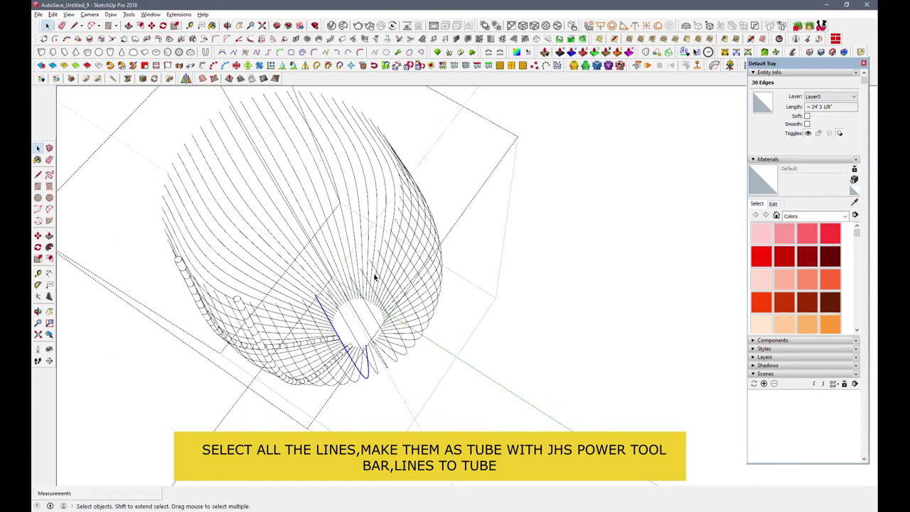
{"action": "mouse_move", "coordinate": [376, 274]}
{"action": "middle_mouse_down"}
{"action": "mouse_move", "coordinate": [392, 301]}
{"action": "mouse_move", "coordinate": [248, 331]}
{"action": "mouse_move", "coordinate": [435, 215]}
{"action": "mouse_move", "coordinate": [441, 342]}
{"action": "mouse_move", "coordinate": [331, 306]}
{"action": "mouse_move", "coordinate": [500, 195]}
{"action": "mouse_move", "coordinate": [495, 215]}
{"action": "mouse_move", "coordinate": [362, 261]}
{"action": "mouse_move", "coordinate": [459, 268]}
{"action": "middle_mouse_up"}
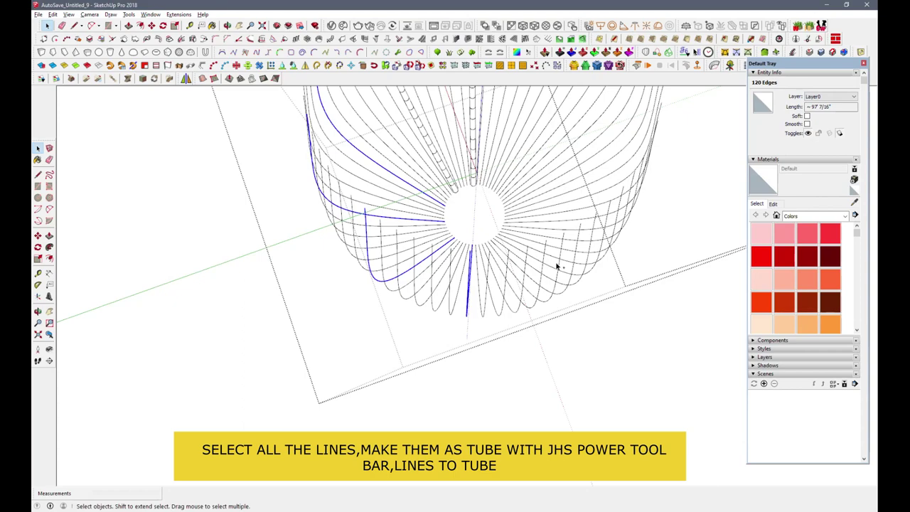
{"action": "mouse_move", "coordinate": [422, 311]}
{"action": "middle_mouse_down"}
{"action": "mouse_move", "coordinate": [451, 285]}
{"action": "mouse_move", "coordinate": [448, 270]}
{"action": "middle_mouse_up"}
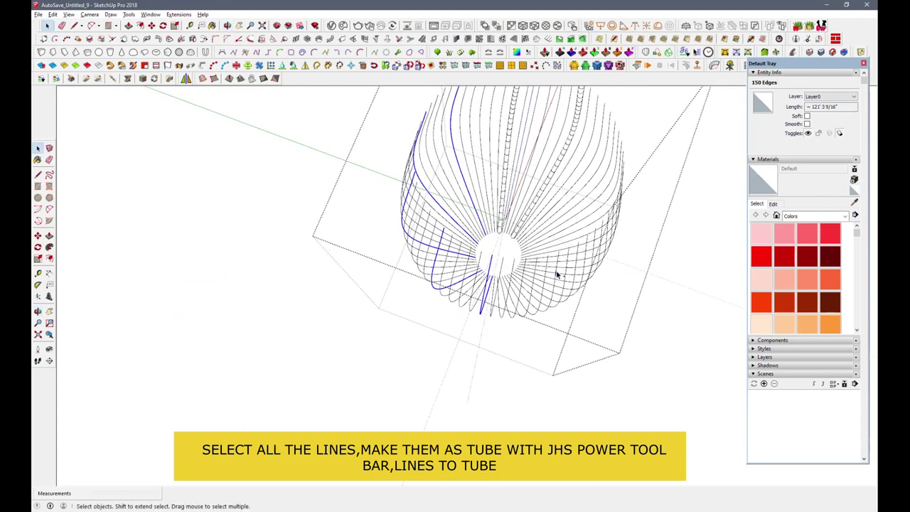
{"action": "mouse_move", "coordinate": [517, 282]}
{"action": "middle_mouse_down"}
{"action": "mouse_move", "coordinate": [431, 266]}
{"action": "mouse_move", "coordinate": [541, 318]}
{"action": "middle_mouse_up"}
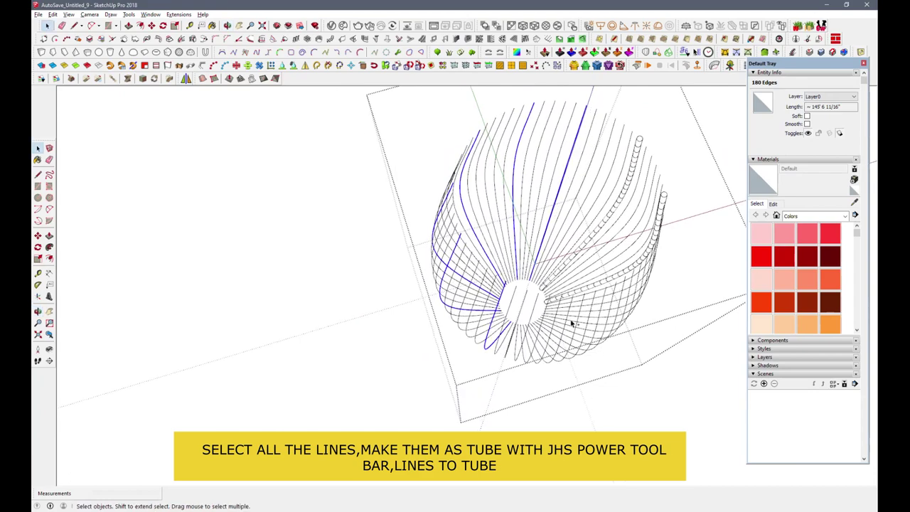
{"action": "scroll", "coordinate": [566, 322], "scroll_direction": "down", "scroll_amount": 3}
{"action": "middle_click_drag", "start_coordinate": [585, 315], "coordinate": [398, 301]}
{"action": "scroll", "coordinate": [484, 325], "scroll_direction": "up", "scroll_amount": 5}
{"action": "scroll", "coordinate": [492, 320], "scroll_direction": "up", "scroll_amount": 3}
{"action": "middle_click_drag", "start_coordinate": [488, 315], "coordinate": [441, 340]}
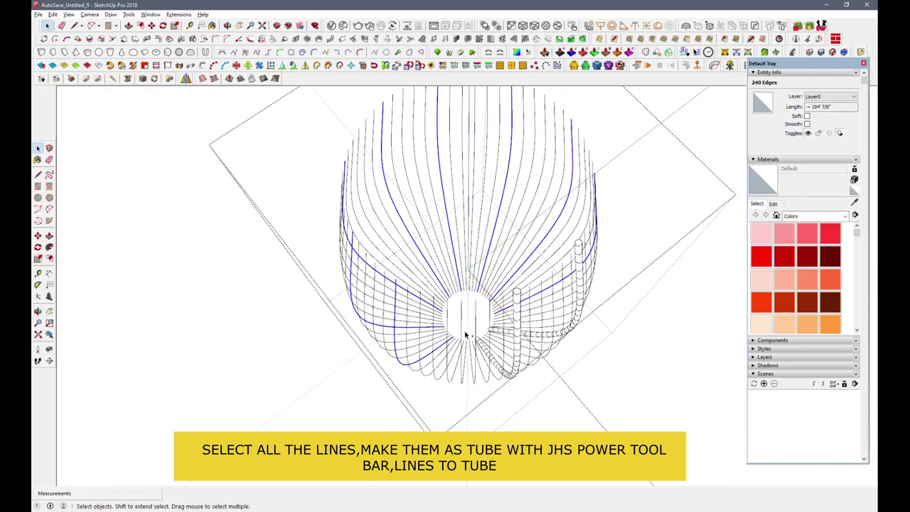
- Turn the selected curves into 3 15/16" tubes at precision 10, grouped together
{"action": "mouse_move", "coordinate": [476, 329]}
{"action": "middle_mouse_down"}
{"action": "mouse_move", "coordinate": [396, 311]}
{"action": "mouse_move", "coordinate": [338, 260]}
{"action": "mouse_move", "coordinate": [500, 322]}
{"action": "middle_mouse_up"}
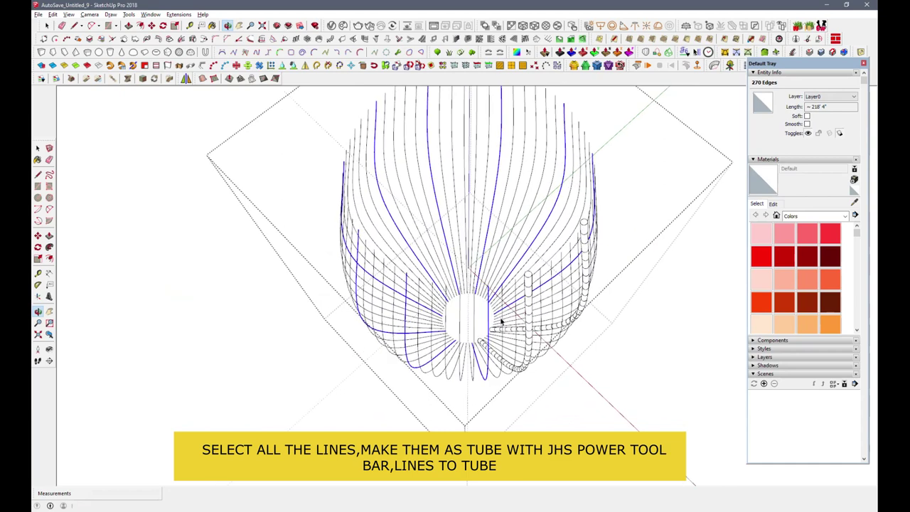
{"action": "left_click", "coordinate": [203, 65]}
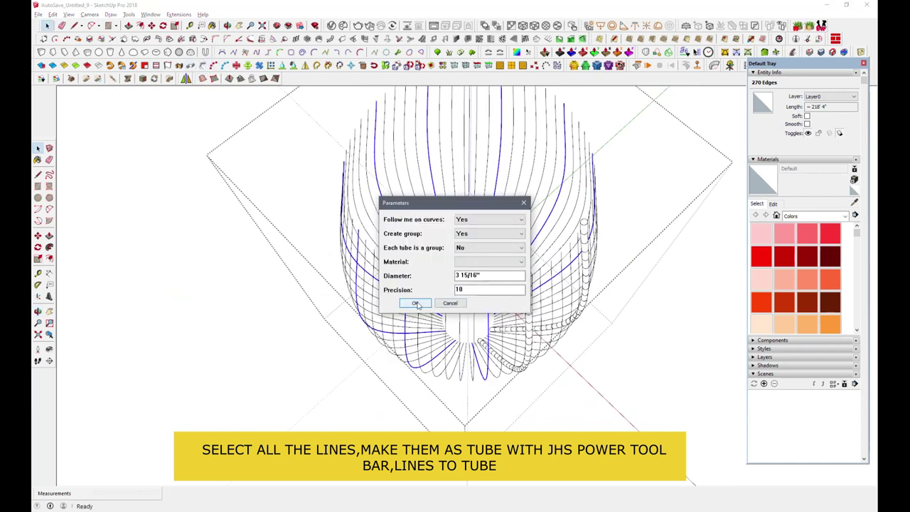
{"action": "left_click", "coordinate": [416, 303]}
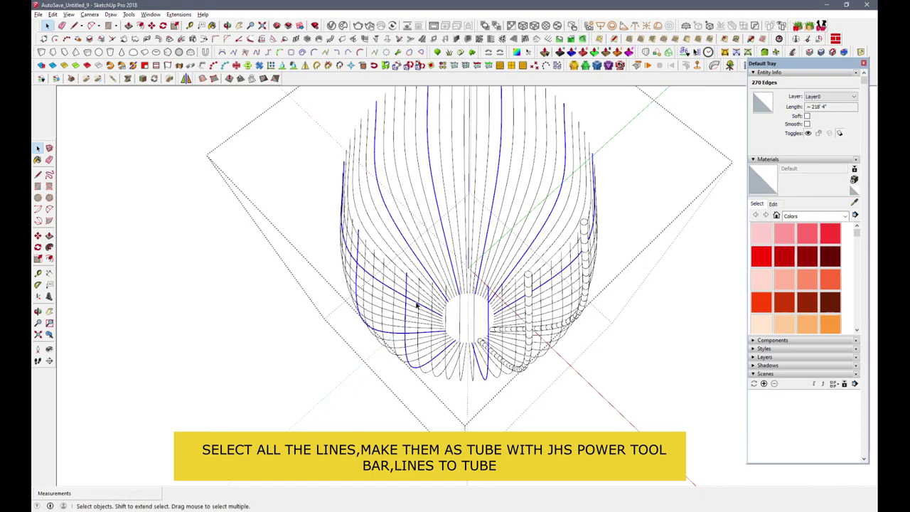
{"action": "left_click", "coordinate": [488, 297]}
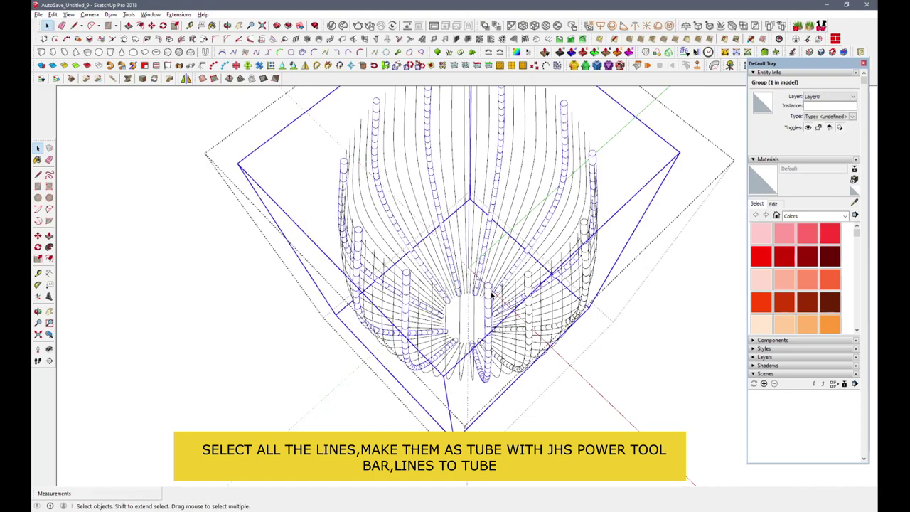
- Select the tube group and start rotating it, then clear the selection
{"action": "mouse_move", "coordinate": [523, 286]}
{"action": "middle_mouse_down"}
{"action": "mouse_move", "coordinate": [504, 266]}
{"action": "mouse_move", "coordinate": [325, 234]}
{"action": "mouse_move", "coordinate": [453, 406]}
{"action": "middle_mouse_up"}
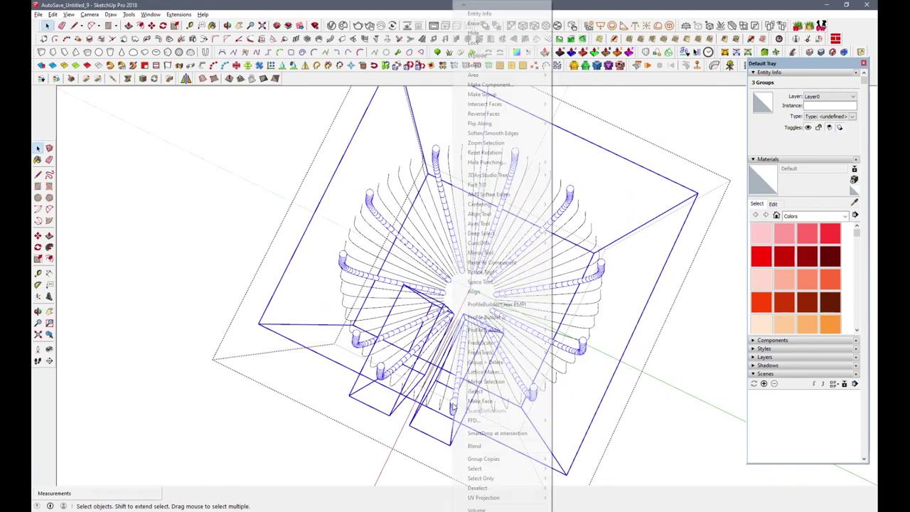
{"action": "left_click", "coordinate": [504, 331]}
{"action": "key", "text": "q"}
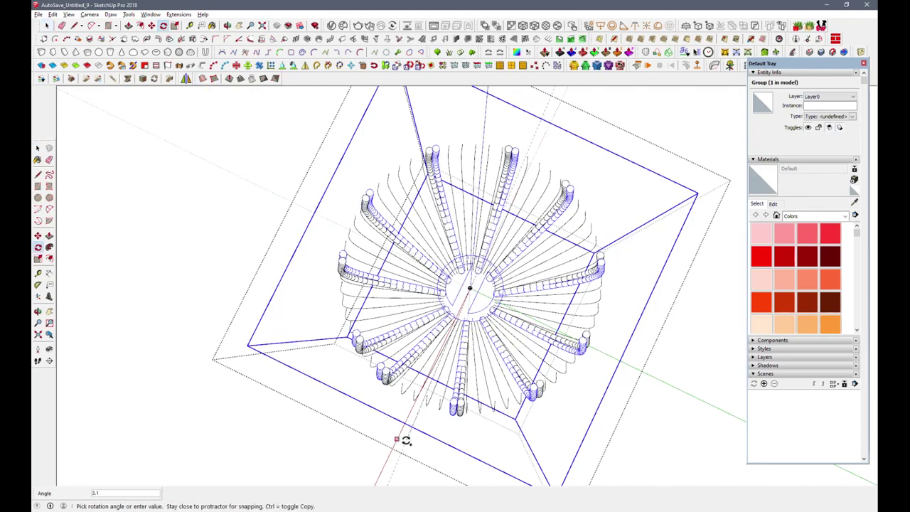
{"action": "mouse_move", "coordinate": [404, 439]}
{"action": "middle_mouse_down"}
{"action": "mouse_move", "coordinate": [462, 476]}
{"action": "mouse_move", "coordinate": [427, 370]}
{"action": "middle_mouse_up"}
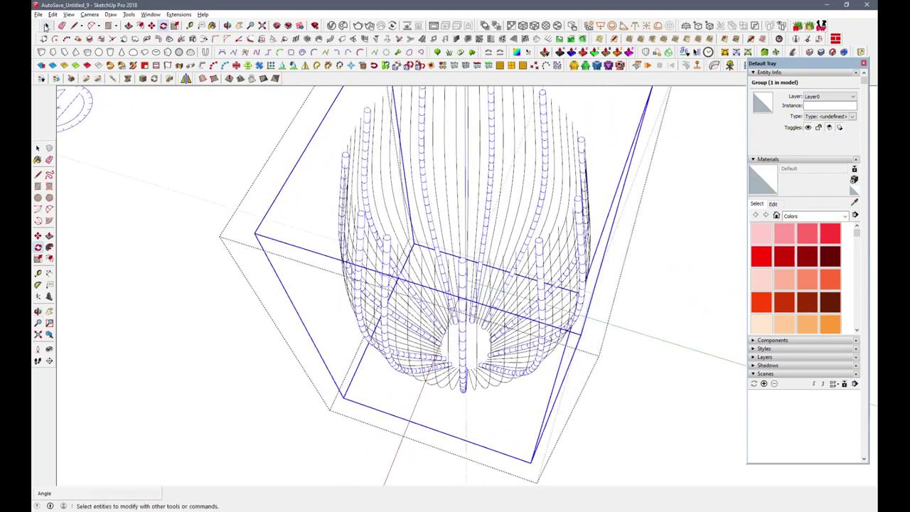
{"action": "scroll", "coordinate": [417, 356], "scroll_direction": "down", "scroll_amount": 5}
{"action": "left_click", "coordinate": [417, 356]}
{"action": "scroll", "coordinate": [455, 322], "scroll_direction": "up", "scroll_amount": 5}
- Orbit close to the tube group and delete one selected group from the vessel
{"action": "mouse_move", "coordinate": [456, 322]}
{"action": "middle_mouse_down"}
{"action": "mouse_move", "coordinate": [463, 279]}
{"action": "mouse_move", "coordinate": [361, 349]}
{"action": "middle_mouse_up"}
{"action": "scroll", "coordinate": [453, 177], "scroll_direction": "up", "scroll_amount": 5}
{"action": "mouse_move", "coordinate": [453, 177]}
{"action": "middle_mouse_down"}
{"action": "mouse_move", "coordinate": [451, 317]}
{"action": "mouse_move", "coordinate": [489, 351]}
{"action": "middle_mouse_up"}
{"action": "left_click", "coordinate": [489, 351]}
{"action": "key", "text": "Delete"}
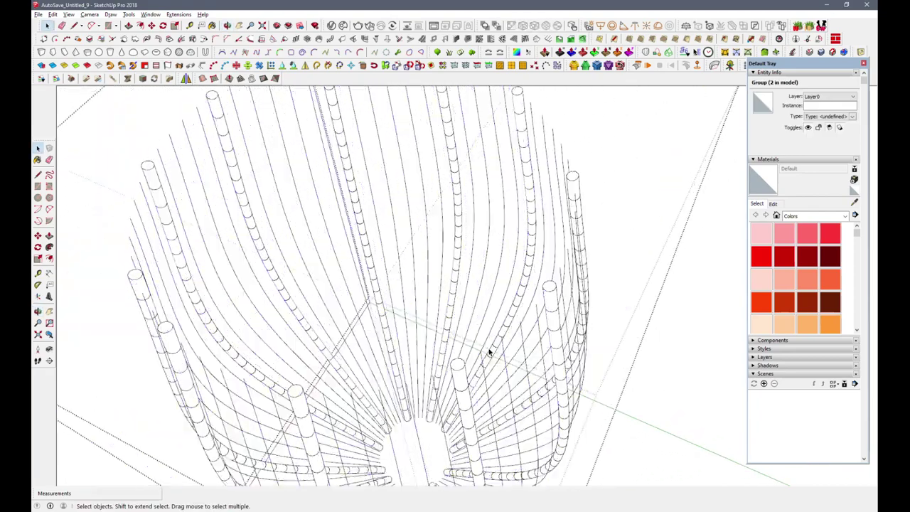
- Select all remaining guide edges with Ctrl+A and delete them
{"action": "mouse_move", "coordinate": [476, 400]}
{"action": "middle_mouse_down"}
{"action": "mouse_move", "coordinate": [447, 266]}
{"action": "mouse_move", "coordinate": [395, 261]}
{"action": "middle_mouse_up"}
{"action": "left_click", "coordinate": [446, 266]}
{"action": "scroll", "coordinate": [395, 262], "scroll_direction": "down", "scroll_amount": 5}
{"action": "key", "text": "ctrl+a"}
{"action": "scroll", "coordinate": [389, 246], "scroll_direction": "up", "scroll_amount": 3}
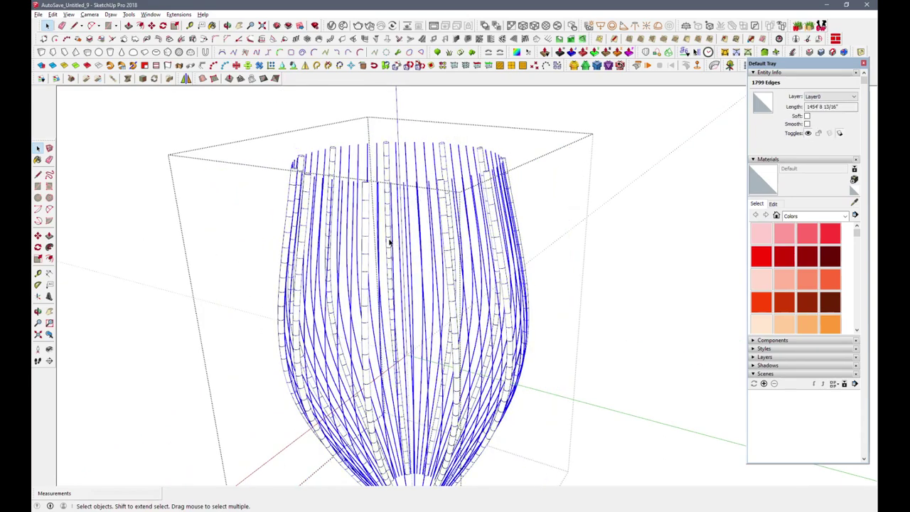
{"action": "key", "text": "Delete"}
- Orbit around the tube-only vessel to an upright side view of the flower's bulb
{"action": "mouse_move", "coordinate": [392, 242]}
{"action": "middle_mouse_down"}
{"action": "mouse_move", "coordinate": [431, 258]}
{"action": "mouse_move", "coordinate": [494, 226]}
{"action": "mouse_move", "coordinate": [375, 325]}
{"action": "middle_mouse_up"}
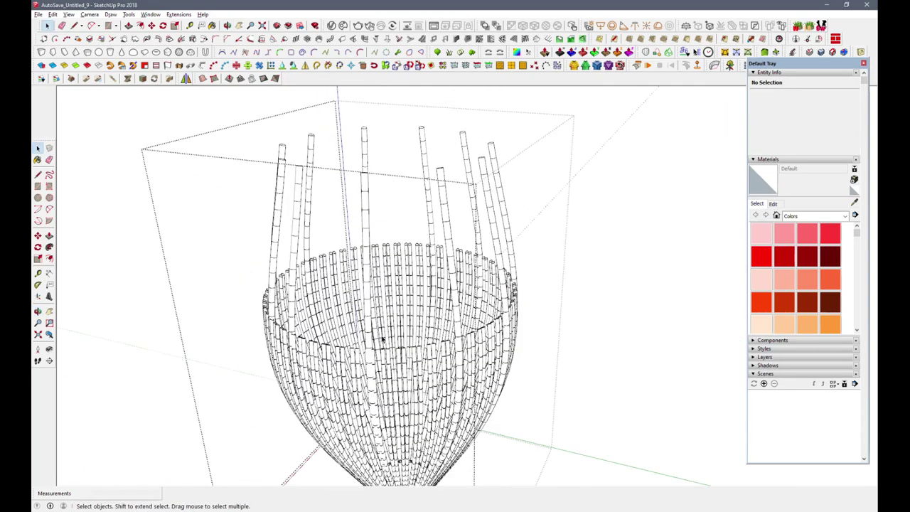
{"action": "middle_click_drag", "start_coordinate": [410, 248], "coordinate": [422, 301]}
{"action": "scroll", "coordinate": [338, 351], "scroll_direction": "down", "scroll_amount": 3}
{"action": "mouse_move", "coordinate": [338, 351]}
{"action": "middle_mouse_down"}
{"action": "mouse_move", "coordinate": [436, 396]}
{"action": "mouse_move", "coordinate": [305, 325]}
{"action": "mouse_move", "coordinate": [524, 328]}
{"action": "middle_mouse_up"}
{"action": "right_click", "coordinate": [524, 329]}
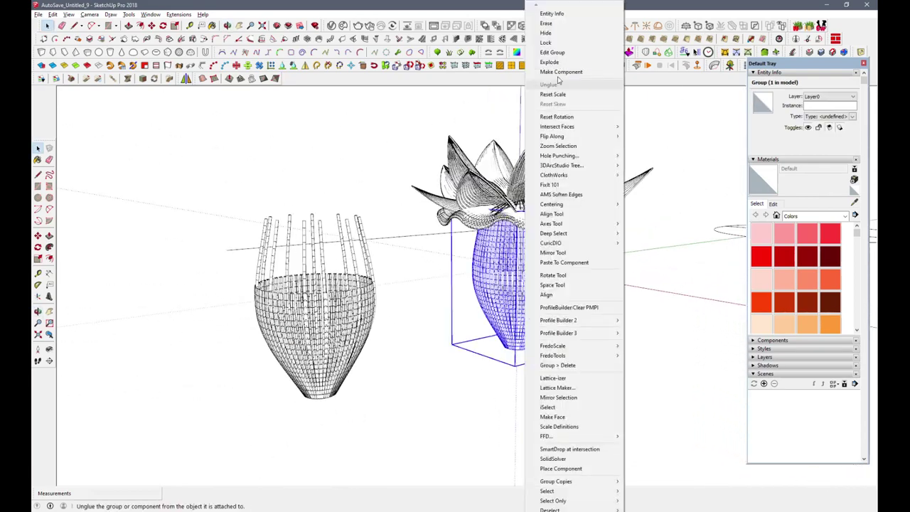
- Hide the flower's bulb and move the tube vessel beneath the flower
{"action": "left_click", "coordinate": [569, 33]}
{"action": "left_click", "coordinate": [320, 306]}
{"action": "key", "text": "m"}
{"action": "left_click", "coordinate": [330, 426]}
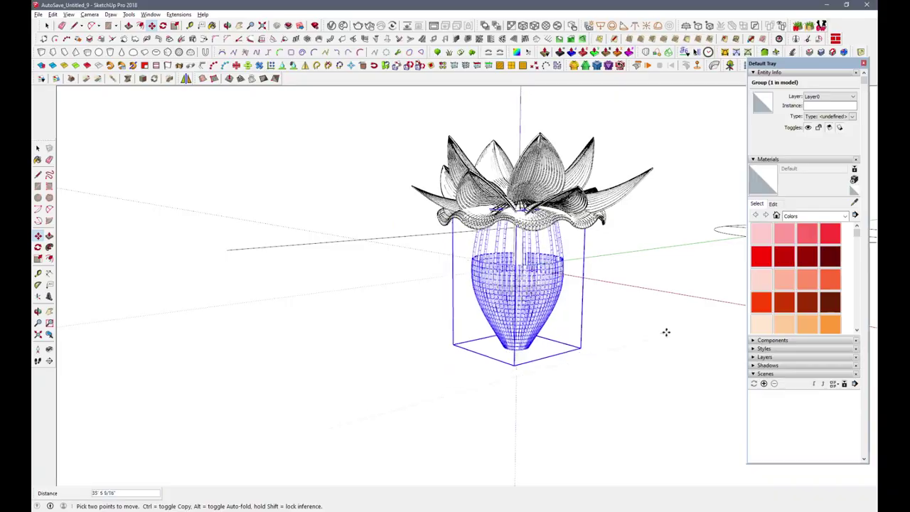
{"action": "left_click", "coordinate": [585, 311]}
- Orbit around the flower and select the bulb group
{"action": "middle_click_drag", "start_coordinate": [586, 311], "coordinate": [504, 95]}
{"action": "scroll", "coordinate": [483, 336], "scroll_direction": "up", "scroll_amount": 3}
{"action": "mouse_move", "coordinate": [484, 336]}
{"action": "middle_mouse_down"}
{"action": "mouse_move", "coordinate": [514, 189]}
{"action": "mouse_move", "coordinate": [416, 429]}
{"action": "mouse_move", "coordinate": [437, 444]}
{"action": "middle_mouse_up"}
{"action": "key", "text": "space"}
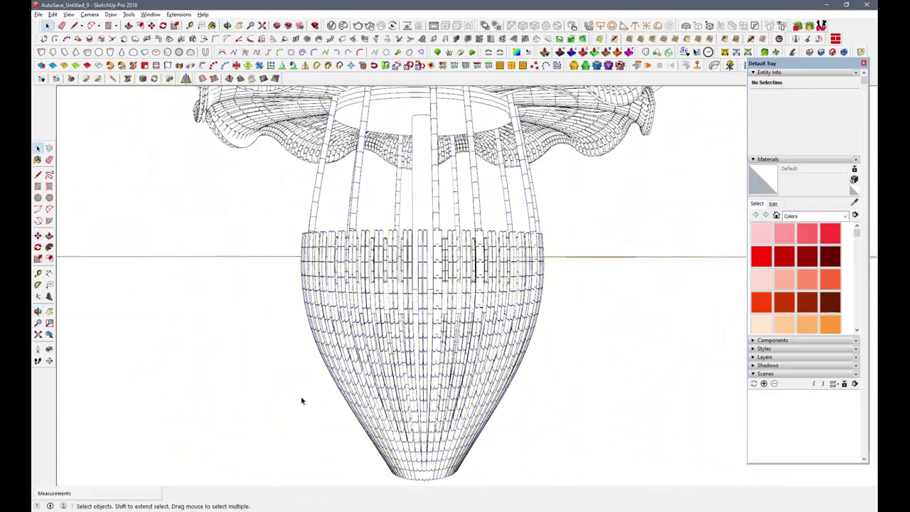
{"action": "scroll", "coordinate": [300, 398], "scroll_direction": "down", "scroll_amount": 3}
{"action": "mouse_move", "coordinate": [301, 398]}
{"action": "middle_mouse_down"}
{"action": "mouse_move", "coordinate": [406, 305]}
{"action": "mouse_move", "coordinate": [338, 426]}
{"action": "middle_mouse_up"}
{"action": "scroll", "coordinate": [450, 342], "scroll_direction": "up", "scroll_amount": 3}
{"action": "mouse_move", "coordinate": [451, 341]}
{"action": "middle_mouse_down"}
{"action": "mouse_move", "coordinate": [341, 187]}
{"action": "mouse_move", "coordinate": [223, 175]}
{"action": "mouse_move", "coordinate": [297, 327]}
{"action": "middle_mouse_up"}
{"action": "scroll", "coordinate": [298, 327], "scroll_direction": "down", "scroll_amount": 3}
{"action": "middle_click_drag", "start_coordinate": [348, 360], "coordinate": [441, 383]}
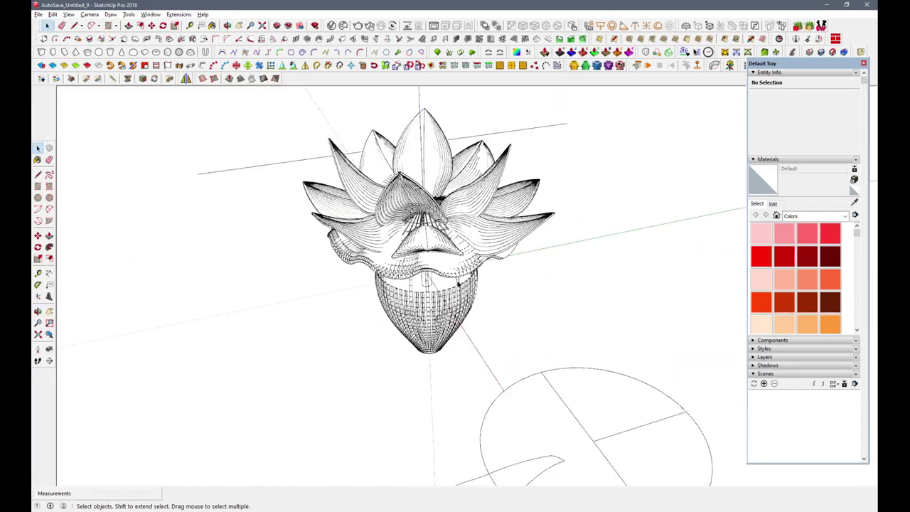
{"action": "left_click", "coordinate": [459, 270]}
{"action": "left_click", "coordinate": [69, 14]}
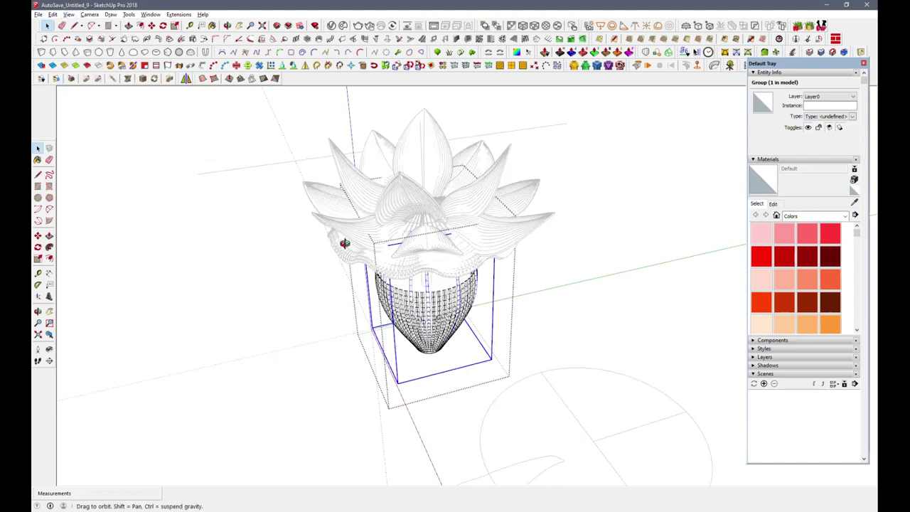
- Rotate-copy the bowl group about the flower's middle to place a second copy
{"action": "mouse_move", "coordinate": [422, 104]}
{"action": "middle_mouse_down"}
{"action": "mouse_move", "coordinate": [403, 289]}
{"action": "mouse_move", "coordinate": [420, 206]}
{"action": "mouse_move", "coordinate": [439, 204]}
{"action": "middle_mouse_up"}
{"action": "scroll", "coordinate": [413, 196], "scroll_direction": "up", "scroll_amount": 3}
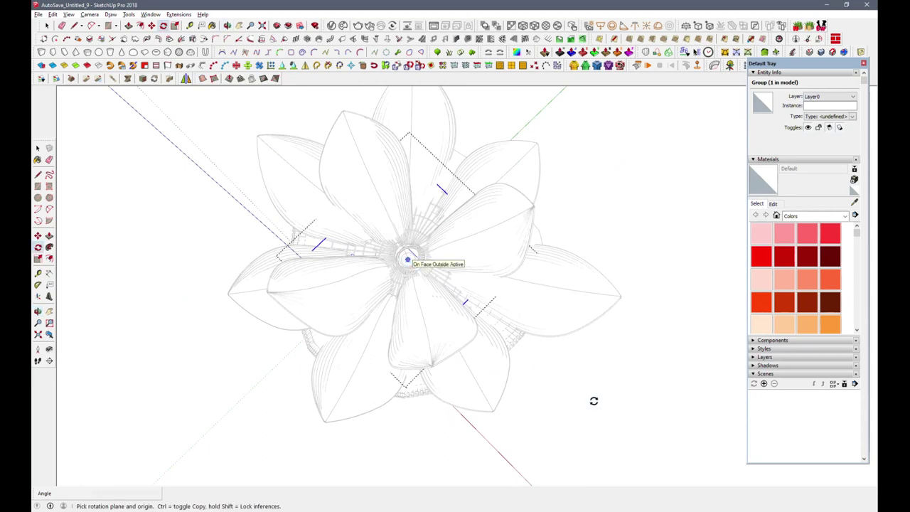
{"action": "left_click", "coordinate": [407, 259]}
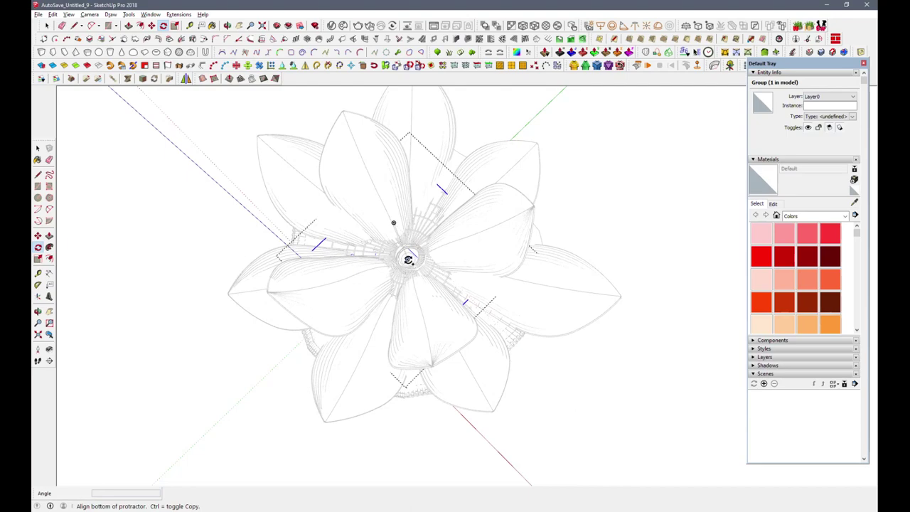
{"action": "scroll", "coordinate": [407, 259], "scroll_direction": "up", "scroll_amount": 2}
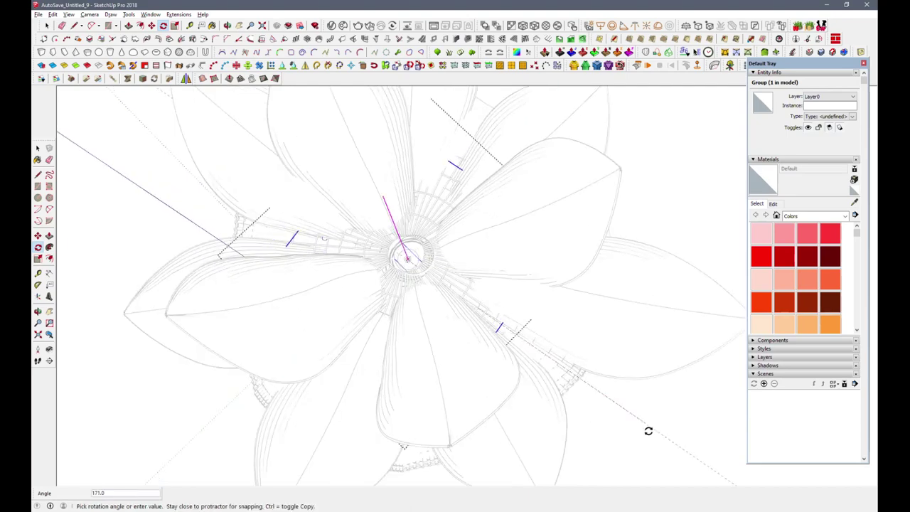
{"action": "middle_click_drag", "start_coordinate": [656, 417], "coordinate": [419, 205]}
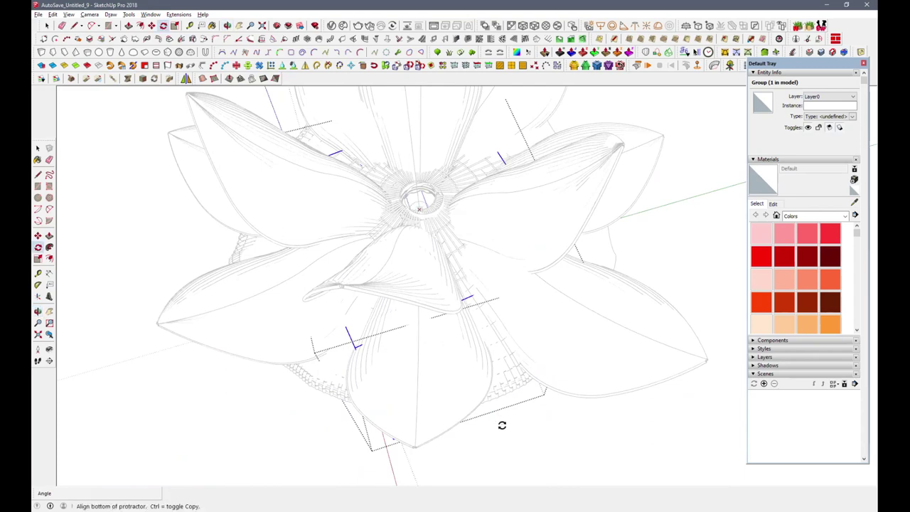
{"action": "middle_click_drag", "start_coordinate": [502, 425], "coordinate": [575, 459]}
{"action": "left_click", "coordinate": [598, 430]}
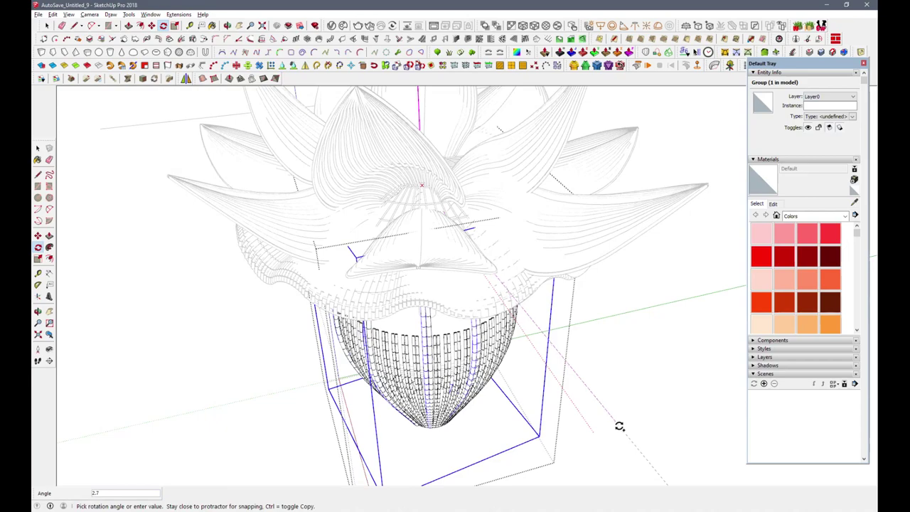
{"action": "left_click", "coordinate": [524, 457]}
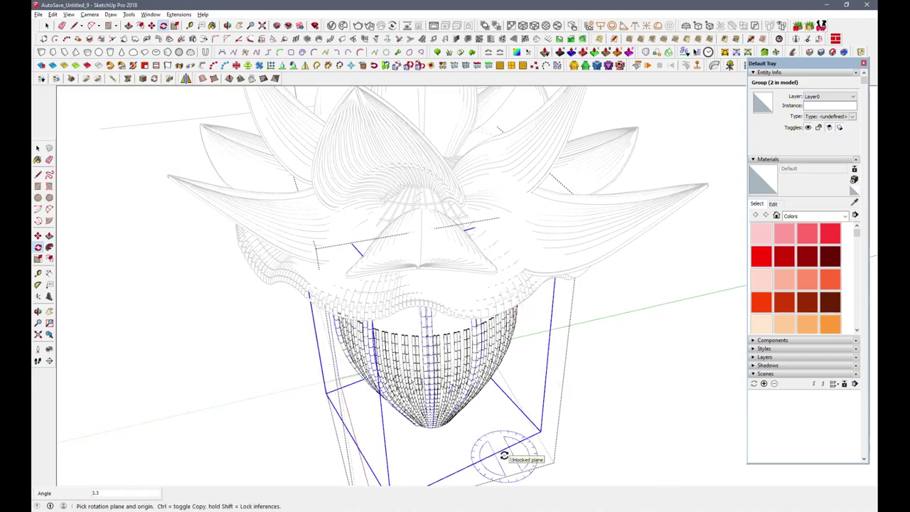
{"action": "middle_click_drag", "start_coordinate": [525, 457], "coordinate": [524, 260]}
{"action": "left_click", "coordinate": [47, 26]}
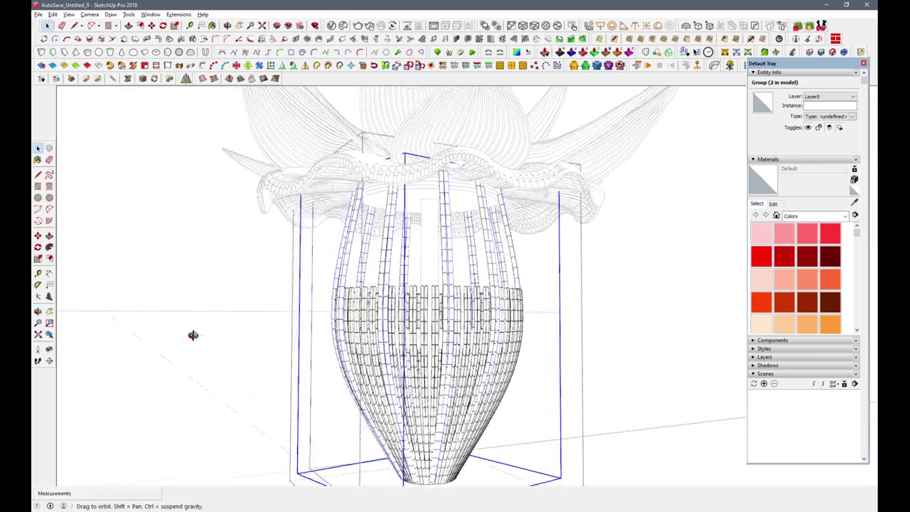
- Select both bowl groups with Ctrl+A and activate the Scale tool
{"action": "middle_click_drag", "start_coordinate": [192, 335], "coordinate": [392, 349]}
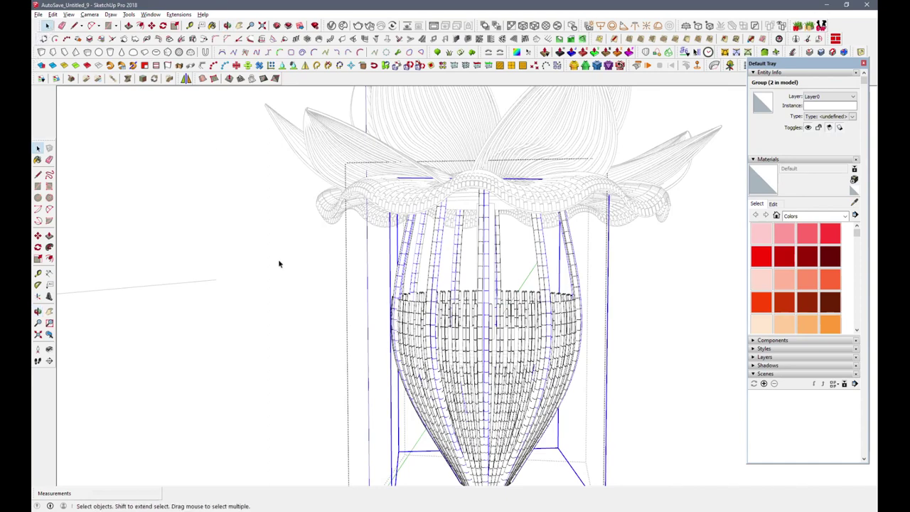
{"action": "middle_click_drag", "start_coordinate": [540, 258], "coordinate": [538, 320]}
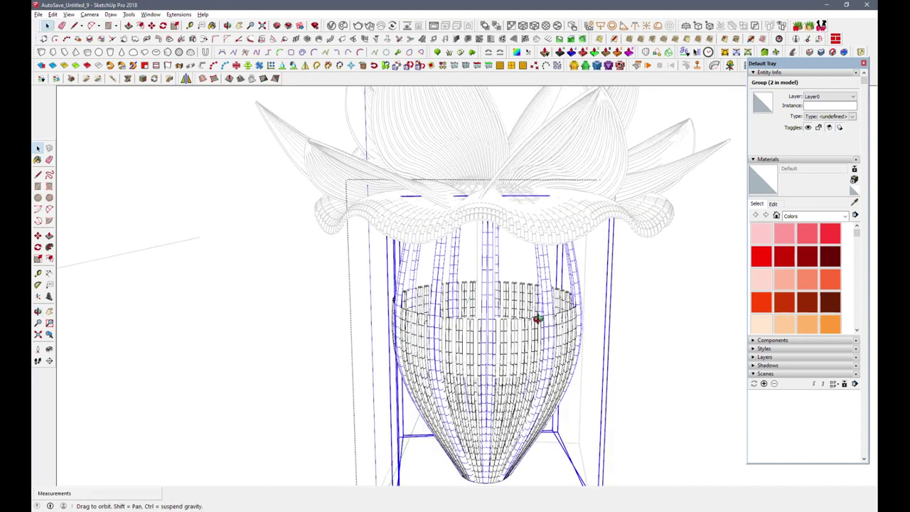
{"action": "key", "text": "ctrl+a"}
{"action": "left_click", "coordinate": [175, 27]}
{"action": "mouse_move", "coordinate": [427, 320]}
{"action": "middle_mouse_down"}
{"action": "mouse_move", "coordinate": [471, 290]}
{"action": "mouse_move", "coordinate": [583, 344]}
{"action": "middle_mouse_up"}
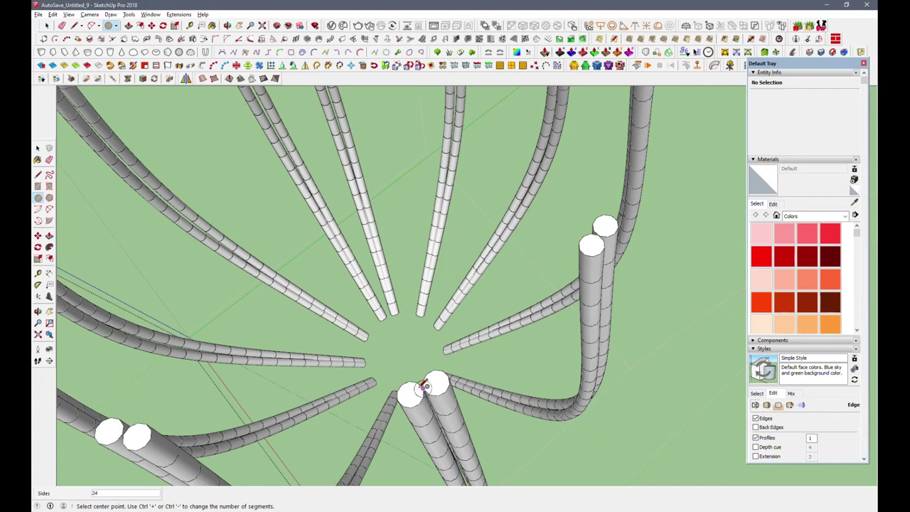
- Finish a circle at the cylinder end and scale it down to about 0.58
{"action": "left_click", "coordinate": [456, 372]}
{"action": "key", "text": "space"}
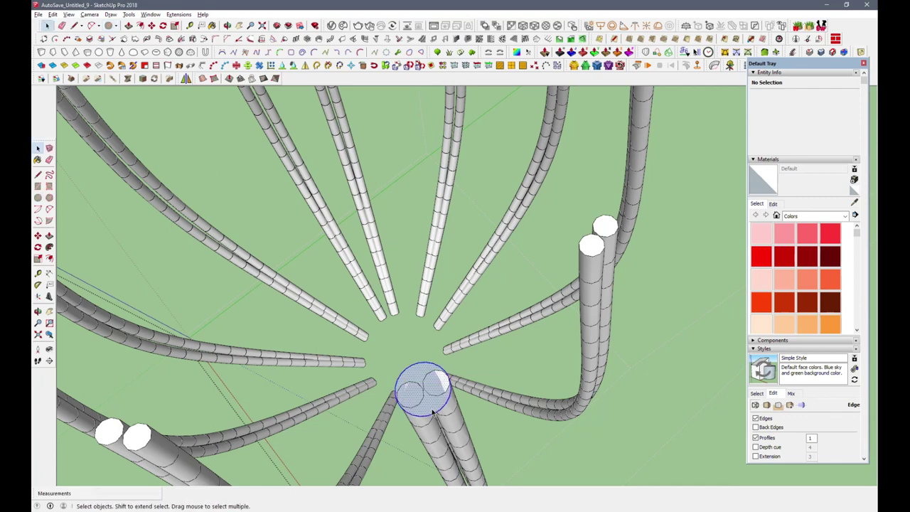
{"action": "double_click", "coordinate": [431, 411]}
{"action": "key", "text": "s"}
{"action": "scroll", "coordinate": [441, 419], "scroll_direction": "up", "scroll_amount": 1}
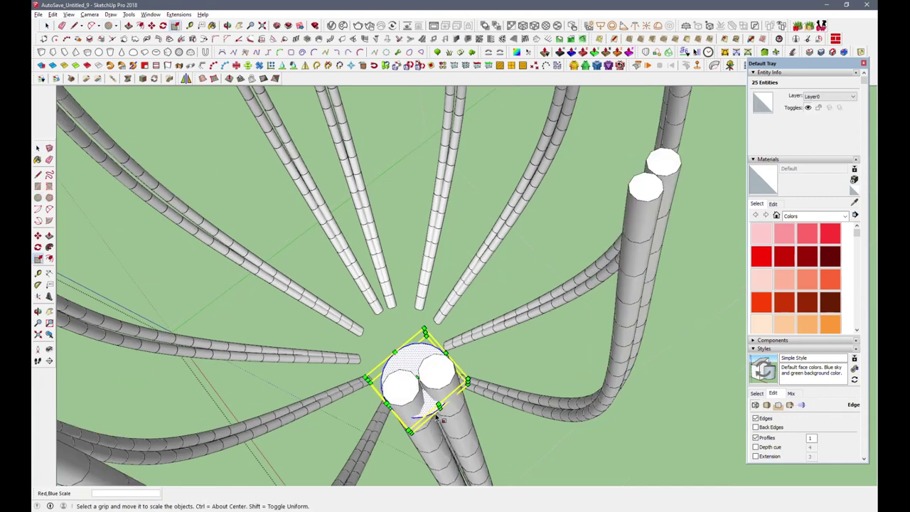
{"action": "middle_click_drag", "start_coordinate": [441, 419], "coordinate": [417, 350]}
{"action": "left_click_drag", "start_coordinate": [417, 350], "coordinate": [468, 364]}
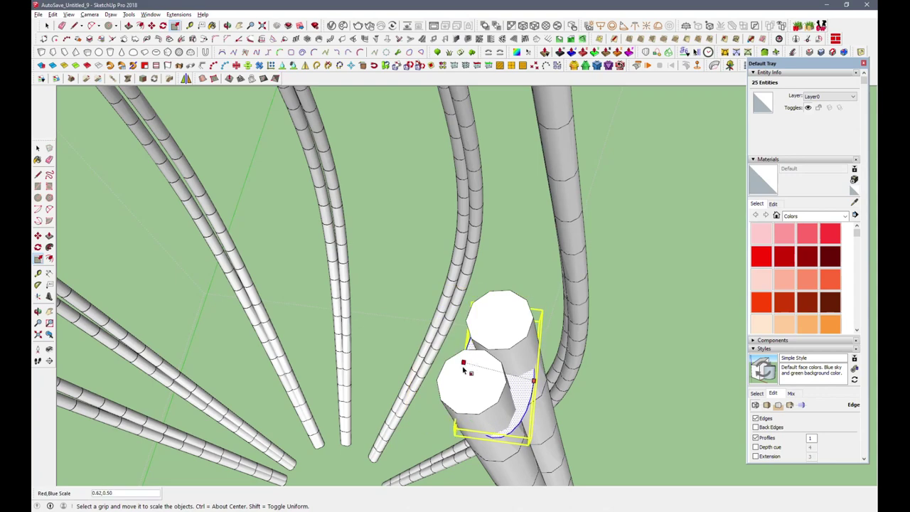
{"action": "left_click", "coordinate": [463, 365]}
- Rotate the small circle twice to align it around the two cylinders
{"action": "middle_click_drag", "start_coordinate": [464, 366], "coordinate": [412, 354]}
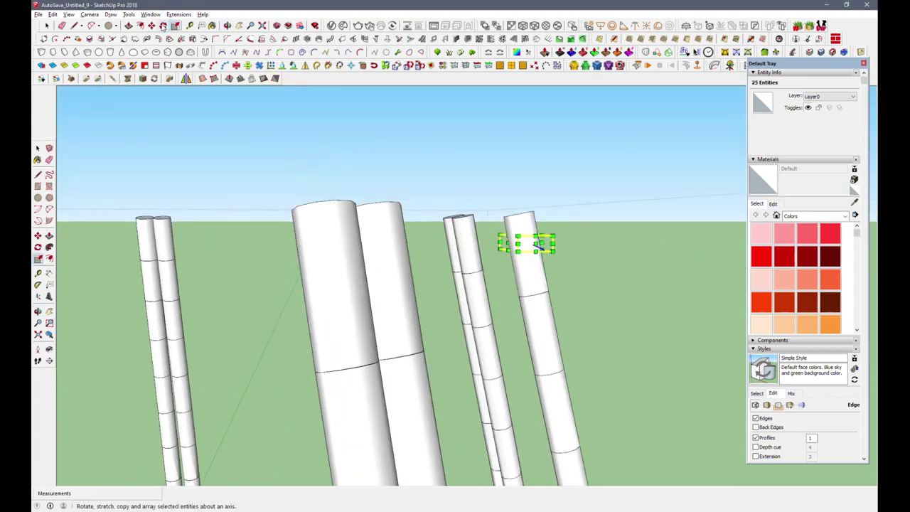
{"action": "left_click", "coordinate": [163, 26]}
{"action": "left_click", "coordinate": [527, 244]}
{"action": "left_click", "coordinate": [544, 248]}
{"action": "left_click", "coordinate": [596, 235]}
{"action": "mouse_move", "coordinate": [596, 235]}
{"action": "middle_mouse_down"}
{"action": "mouse_move", "coordinate": [534, 403]}
{"action": "mouse_move", "coordinate": [548, 419]}
{"action": "mouse_move", "coordinate": [680, 304]}
{"action": "mouse_move", "coordinate": [545, 370]}
{"action": "middle_mouse_up"}
{"action": "left_click", "coordinate": [547, 419]}
{"action": "left_click", "coordinate": [562, 377]}
{"action": "left_click", "coordinate": [550, 436]}
- Select the circle's edge and run the tube plugin to build a thin ring
{"action": "key", "text": "s"}
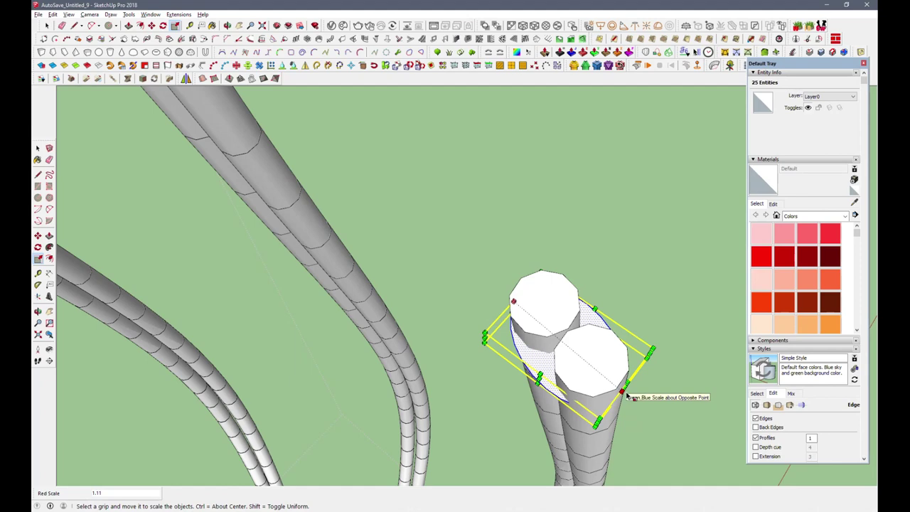
{"action": "mouse_move", "coordinate": [627, 395]}
{"action": "middle_mouse_down"}
{"action": "mouse_move", "coordinate": [465, 358]}
{"action": "mouse_move", "coordinate": [426, 234]}
{"action": "middle_mouse_up"}
{"action": "key", "text": "space"}
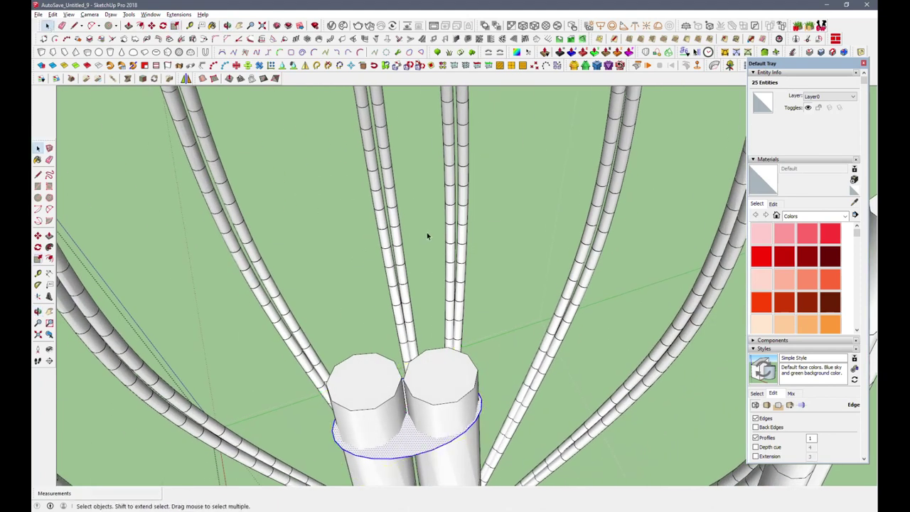
{"action": "left_click", "coordinate": [425, 453]}
{"action": "left_click", "coordinate": [204, 65]}
{"action": "left_click", "coordinate": [416, 303]}
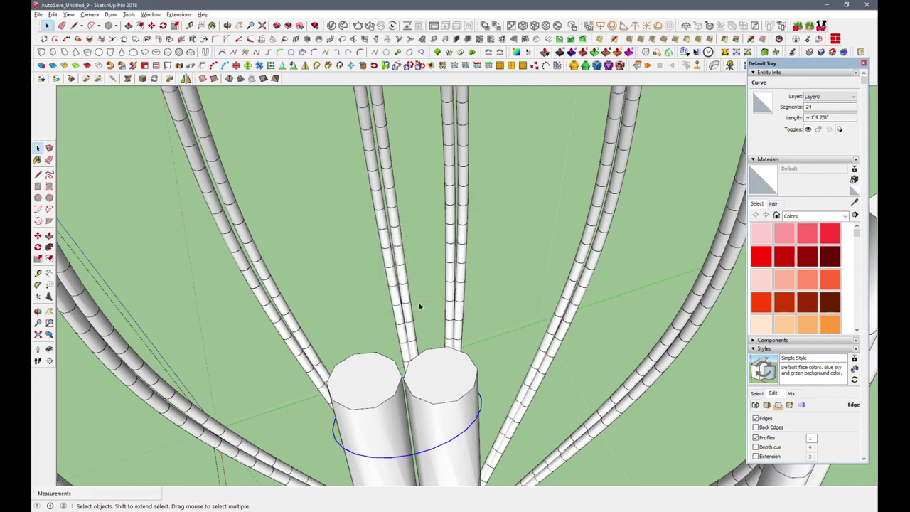
- Orbit to a side view and select the new ring tube, a 16.0508 in³ solid group
{"action": "mouse_move", "coordinate": [491, 429]}
{"action": "middle_mouse_down"}
{"action": "mouse_move", "coordinate": [451, 349]}
{"action": "mouse_move", "coordinate": [461, 132]}
{"action": "middle_mouse_up"}
{"action": "scroll", "coordinate": [461, 132], "scroll_direction": "up", "scroll_amount": 5}
{"action": "left_click", "coordinate": [468, 126]}
{"action": "scroll", "coordinate": [441, 142], "scroll_direction": "up", "scroll_amount": 1}
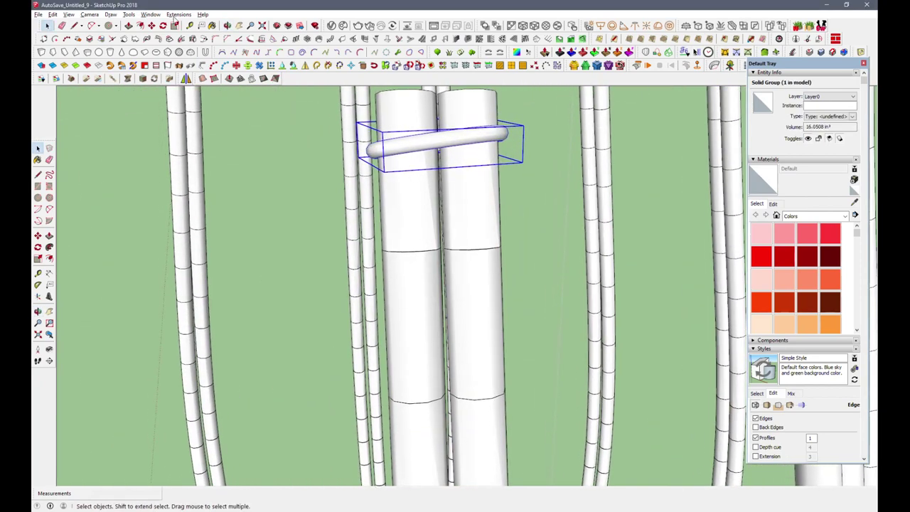
- Level the tilted ring, stack a copy on it, and make the rings a component
{"action": "left_click", "coordinate": [493, 151]}
{"action": "left_click", "coordinate": [489, 150]}
{"action": "key", "text": "m"}
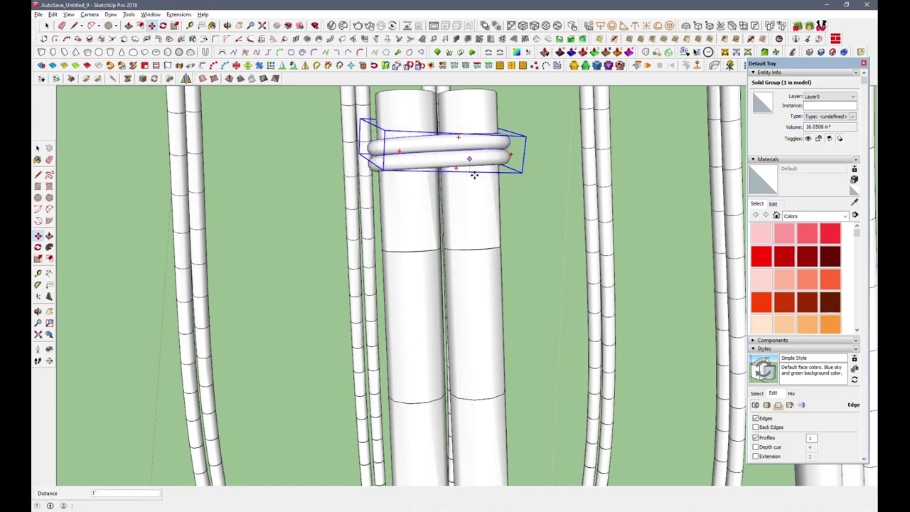
{"action": "left_click", "coordinate": [474, 175]}
{"action": "left_click", "coordinate": [479, 196]}
{"action": "mouse_move", "coordinate": [479, 197]}
{"action": "middle_mouse_down"}
{"action": "mouse_move", "coordinate": [248, 147]}
{"action": "mouse_move", "coordinate": [142, 85]}
{"action": "middle_mouse_up"}
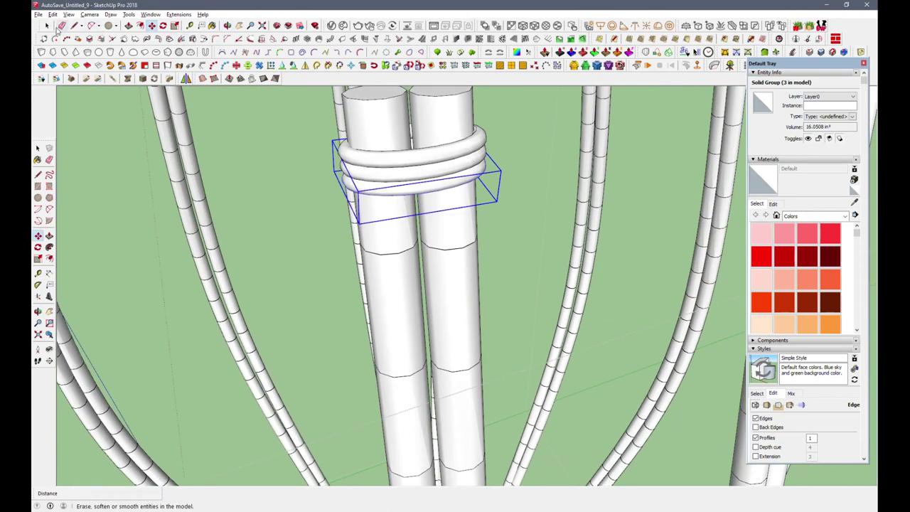
{"action": "right_click", "coordinate": [441, 149]}
{"action": "left_click", "coordinate": [469, 78]}
{"action": "key", "text": "Return"}
- Copy the ring component lower down the tube and bring up its scale grips
{"action": "scroll", "coordinate": [416, 173], "scroll_direction": "down", "scroll_amount": 3}
{"action": "scroll", "coordinate": [416, 173], "scroll_direction": "down", "scroll_amount": 3}
{"action": "scroll", "coordinate": [420, 211], "scroll_direction": "down", "scroll_amount": 3}
{"action": "scroll", "coordinate": [419, 211], "scroll_direction": "up", "scroll_amount": 2}
{"action": "left_click", "coordinate": [402, 180]}
{"action": "key", "text": "ctrl"}
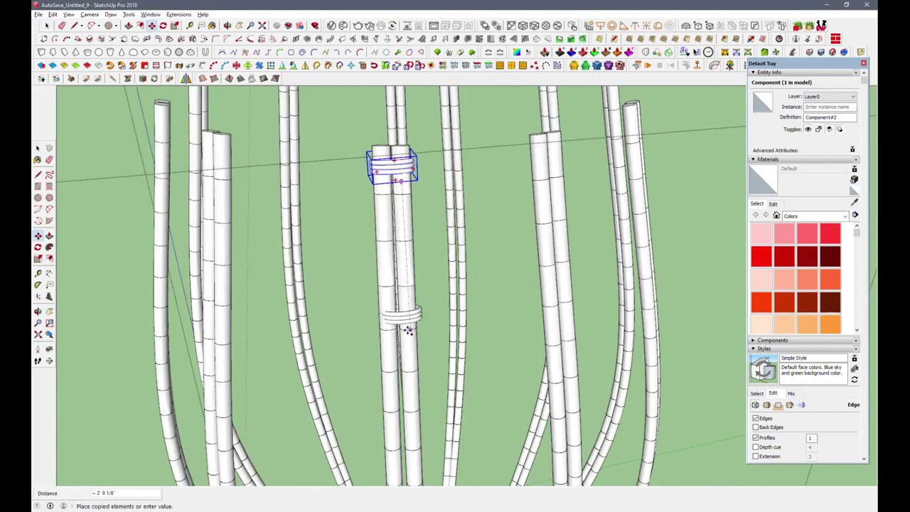
{"action": "scroll", "coordinate": [409, 329], "scroll_direction": "up", "scroll_amount": 3}
{"action": "scroll", "coordinate": [406, 325], "scroll_direction": "up", "scroll_amount": 2}
{"action": "left_click", "coordinate": [406, 325]}
{"action": "key", "text": "s"}
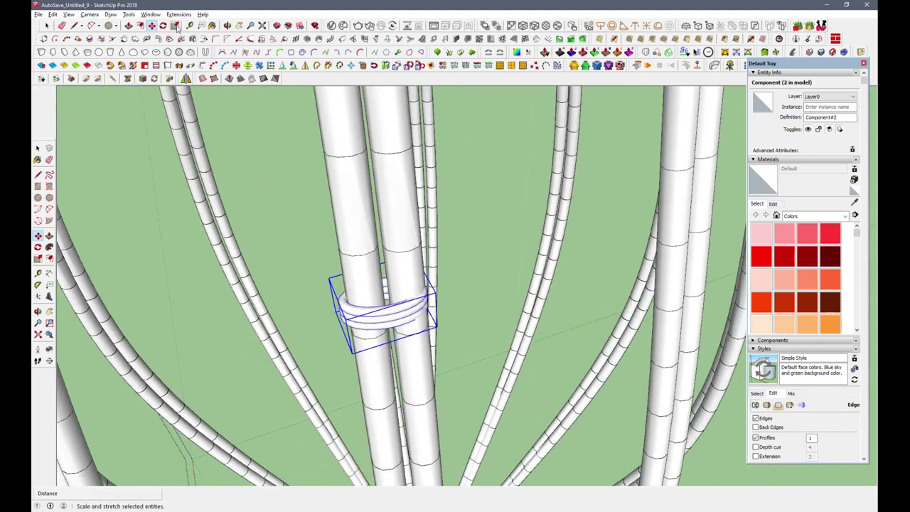
{"action": "left_click", "coordinate": [177, 27]}
{"action": "mouse_move", "coordinate": [425, 291]}
{"action": "middle_mouse_down"}
{"action": "mouse_move", "coordinate": [470, 342]}
{"action": "mouse_move", "coordinate": [425, 181]}
{"action": "middle_mouse_up"}
{"action": "scroll", "coordinate": [424, 180], "scroll_direction": "down", "scroll_amount": 3}
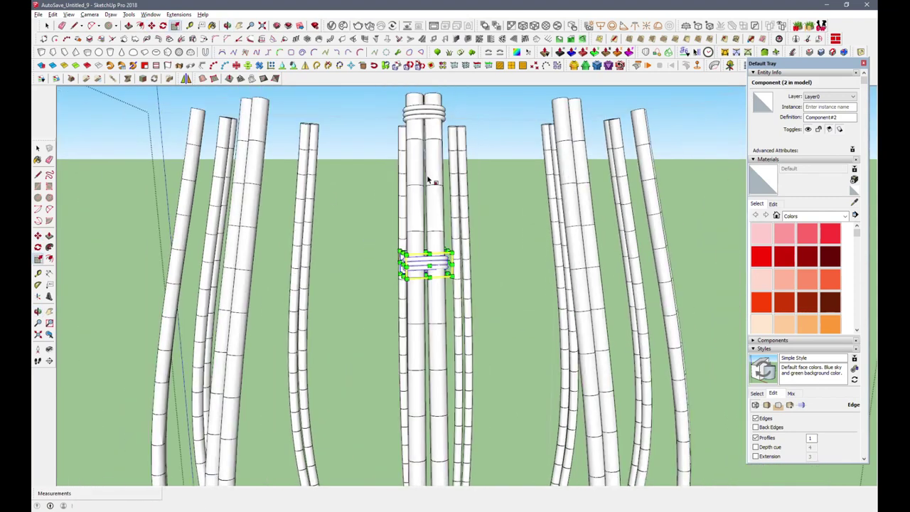
{"action": "scroll", "coordinate": [431, 224], "scroll_direction": "down", "scroll_amount": 1}
- Copy a third ring onto the tubes and nudge it slightly along the tube
{"action": "key", "text": "m"}
{"action": "left_click", "coordinate": [432, 248]}
{"action": "key", "text": "ctrl"}
{"action": "left_click", "coordinate": [439, 400]}
{"action": "mouse_move", "coordinate": [428, 417]}
{"action": "middle_mouse_down"}
{"action": "mouse_move", "coordinate": [583, 417]}
{"action": "mouse_move", "coordinate": [559, 391]}
{"action": "mouse_move", "coordinate": [409, 290]}
{"action": "mouse_move", "coordinate": [543, 386]}
{"action": "mouse_move", "coordinate": [546, 420]}
{"action": "middle_mouse_up"}
{"action": "scroll", "coordinate": [583, 417], "scroll_direction": "up", "scroll_amount": 3}
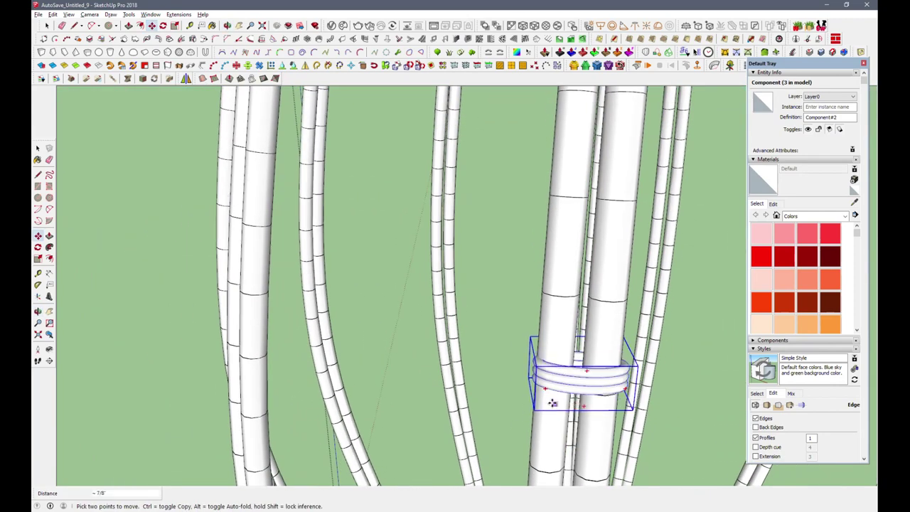
{"action": "left_click_drag", "start_coordinate": [549, 403], "coordinate": [556, 403]}
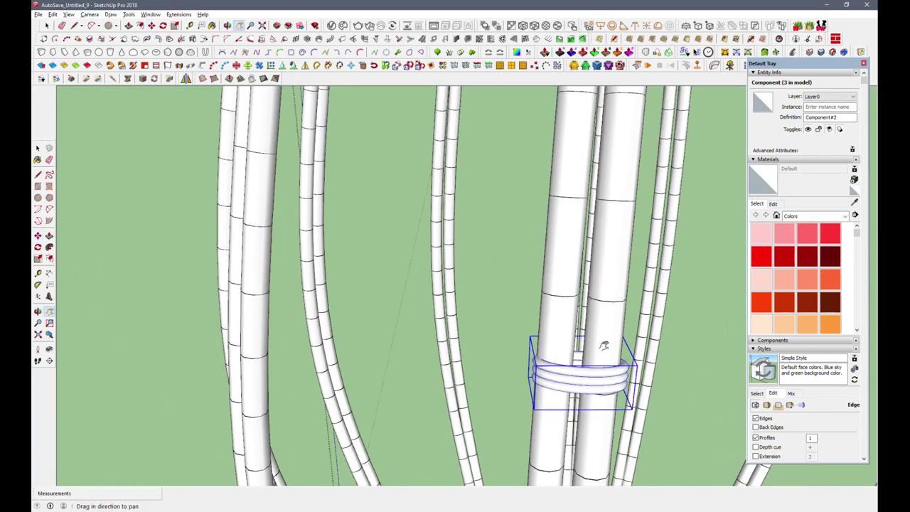
{"action": "left_click_drag", "start_coordinate": [604, 347], "coordinate": [460, 190]}
{"action": "right_click", "coordinate": [460, 190]}
{"action": "left_click", "coordinate": [473, 179]}
- Copy fourth and fifth rings further along the stem tubes
{"action": "key", "text": "m"}
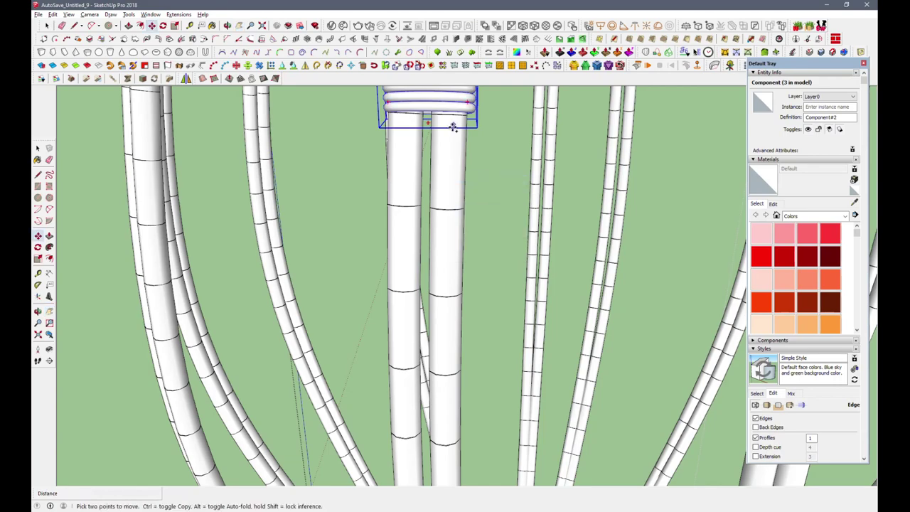
{"action": "left_click", "coordinate": [427, 106]}
{"action": "key", "text": "ctrl"}
{"action": "left_click", "coordinate": [456, 416]}
{"action": "middle_click_drag", "start_coordinate": [455, 416], "coordinate": [455, 190]}
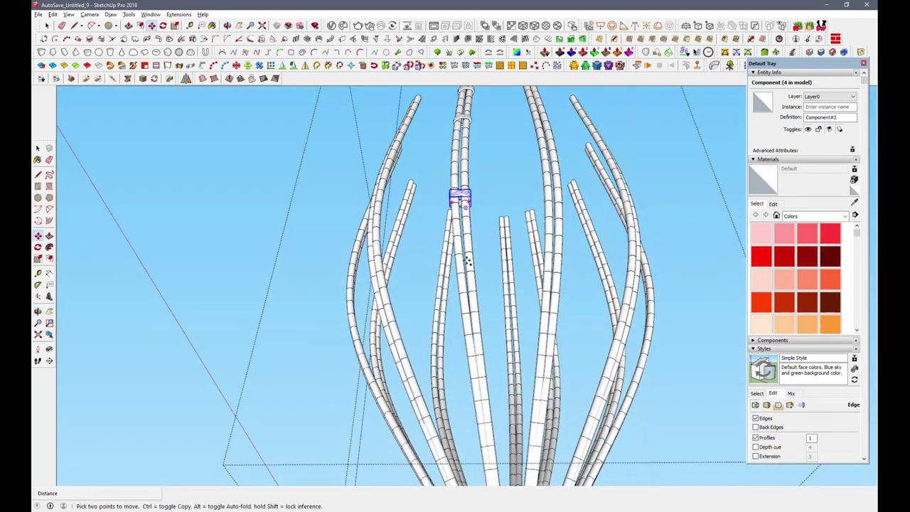
{"action": "left_click", "coordinate": [460, 204]}
{"action": "scroll", "coordinate": [470, 249], "scroll_direction": "up", "scroll_amount": 3}
{"action": "left_click", "coordinate": [481, 335]}
{"action": "middle_click_drag", "start_coordinate": [481, 335], "coordinate": [309, 375]}
{"action": "left_click", "coordinate": [191, 26]}
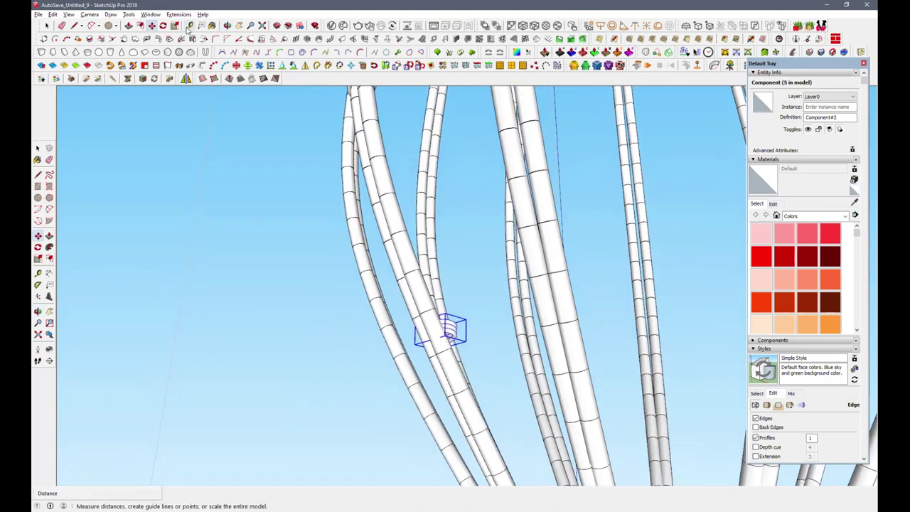
{"action": "scroll", "coordinate": [438, 338], "scroll_direction": "up", "scroll_amount": 3}
- Try rotating, moving and resizing the ring while orbiting around the tubes
{"action": "left_click", "coordinate": [453, 394]}
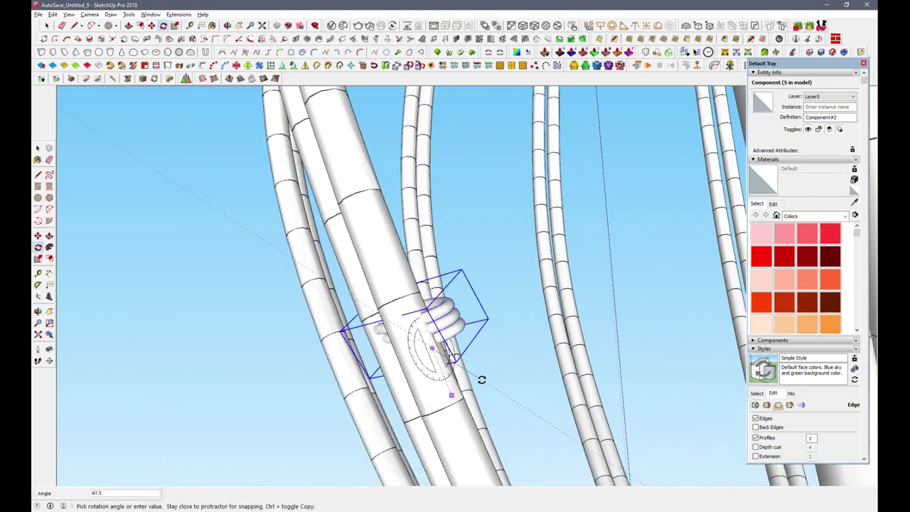
{"action": "key", "text": "m"}
{"action": "mouse_move", "coordinate": [446, 356]}
{"action": "middle_mouse_down"}
{"action": "mouse_move", "coordinate": [416, 364]}
{"action": "mouse_move", "coordinate": [678, 312]}
{"action": "middle_mouse_up"}
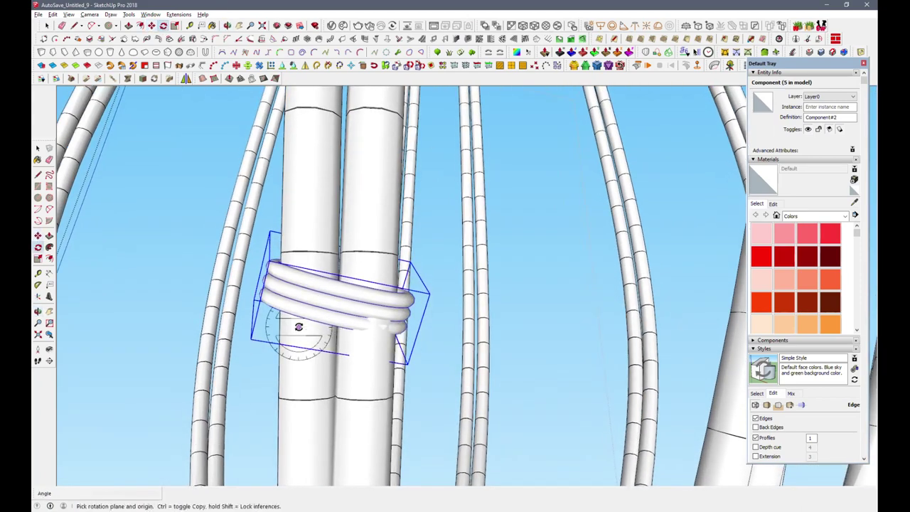
{"action": "key", "text": "s"}
{"action": "mouse_move", "coordinate": [368, 349]}
{"action": "middle_mouse_down"}
{"action": "mouse_move", "coordinate": [250, 273]}
{"action": "mouse_move", "coordinate": [303, 377]}
{"action": "middle_mouse_up"}
{"action": "mouse_move", "coordinate": [393, 304]}
{"action": "middle_mouse_down"}
{"action": "mouse_move", "coordinate": [398, 313]}
{"action": "mouse_move", "coordinate": [376, 328]}
{"action": "mouse_move", "coordinate": [386, 319]}
{"action": "mouse_move", "coordinate": [387, 135]}
{"action": "mouse_move", "coordinate": [401, 222]}
{"action": "mouse_move", "coordinate": [450, 227]}
{"action": "middle_mouse_up"}
- Copy a sixth ring onto the tubes and narrow it to about 0.87 width
{"action": "key", "text": "m"}
{"action": "left_click", "coordinate": [382, 315]}
{"action": "key", "text": "ctrl"}
{"action": "scroll", "coordinate": [388, 300], "scroll_direction": "down", "scroll_amount": 5}
{"action": "left_click", "coordinate": [398, 230]}
{"action": "scroll", "coordinate": [396, 230], "scroll_direction": "up", "scroll_amount": 4}
{"action": "left_click", "coordinate": [174, 26]}
{"action": "left_click_drag", "start_coordinate": [275, 193], "coordinate": [298, 191]}
{"action": "scroll", "coordinate": [306, 192], "scroll_direction": "down", "scroll_amount": 5}
{"action": "middle_click_drag", "start_coordinate": [306, 192], "coordinate": [325, 413]}
{"action": "scroll", "coordinate": [427, 362], "scroll_direction": "down", "scroll_amount": 5}
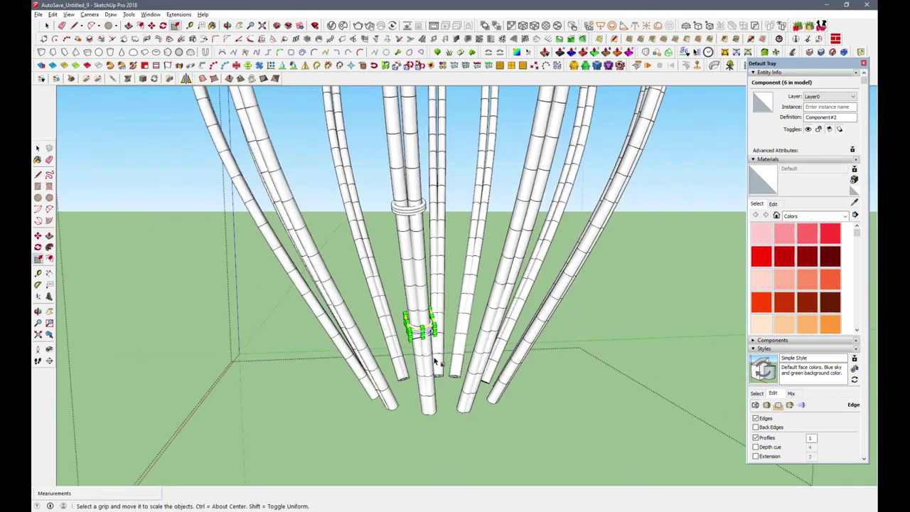
{"action": "mouse_move", "coordinate": [427, 349]}
{"action": "middle_mouse_down"}
{"action": "mouse_move", "coordinate": [423, 417]}
{"action": "mouse_move", "coordinate": [536, 349]}
{"action": "mouse_move", "coordinate": [382, 256]}
{"action": "middle_mouse_up"}
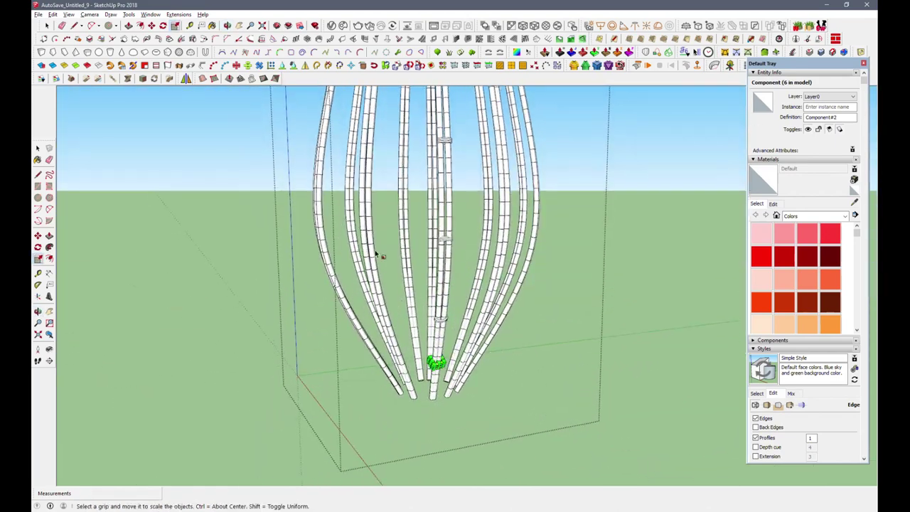
- Select the top ring and group the selected items
{"action": "left_click", "coordinate": [48, 25]}
{"action": "middle_click_drag", "start_coordinate": [429, 365], "coordinate": [408, 377]}
{"action": "scroll", "coordinate": [432, 288], "scroll_direction": "up", "scroll_amount": 5}
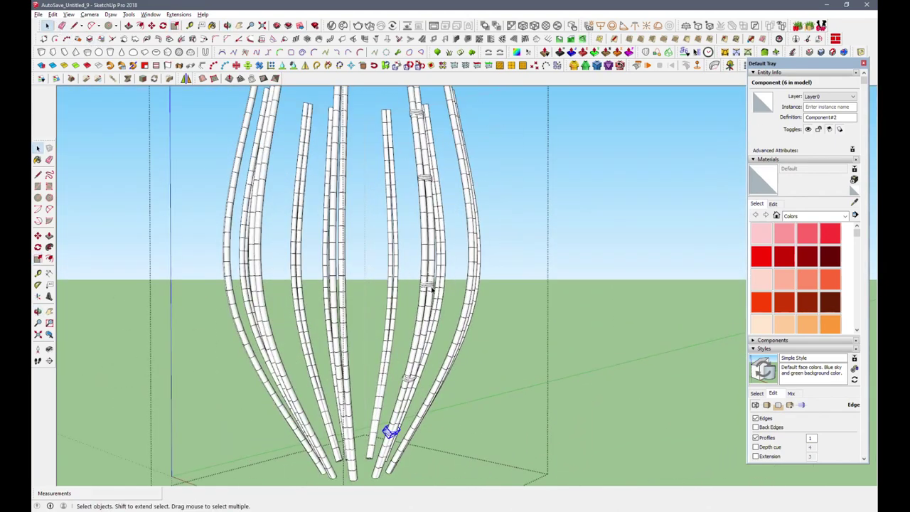
{"action": "scroll", "coordinate": [429, 286], "scroll_direction": "up", "scroll_amount": 3}
{"action": "scroll", "coordinate": [439, 264], "scroll_direction": "down", "scroll_amount": 2}
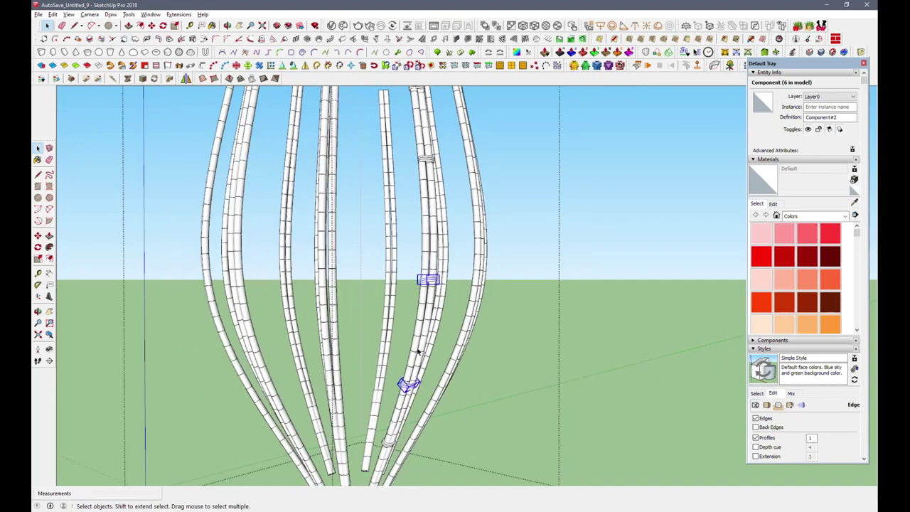
{"action": "scroll", "coordinate": [419, 351], "scroll_direction": "down", "scroll_amount": 2}
{"action": "right_click", "coordinate": [417, 108]}
{"action": "left_click", "coordinate": [435, 197]}
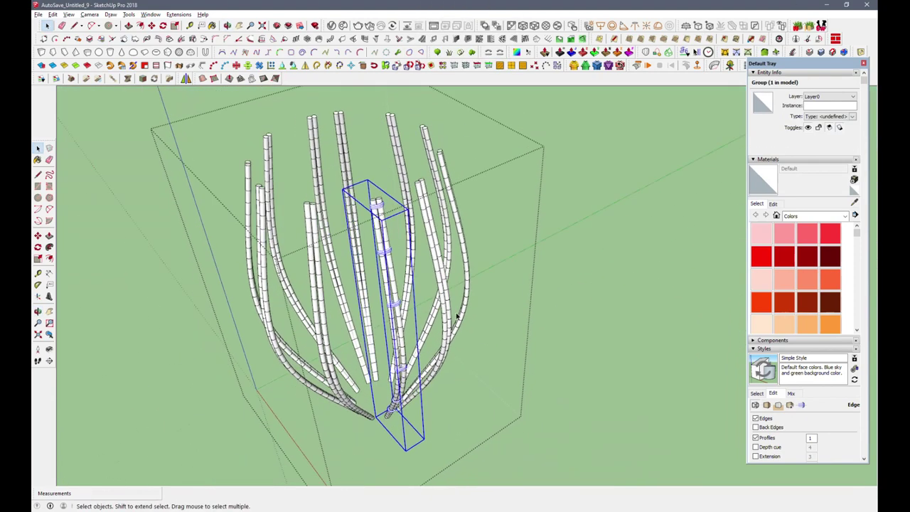
- Show the rest of the model during component editing and orbit around the flower
{"action": "middle_click_drag", "start_coordinate": [458, 317], "coordinate": [406, 427]}
{"action": "left_click", "coordinate": [68, 14]}
{"action": "mouse_move", "coordinate": [96, 150]}
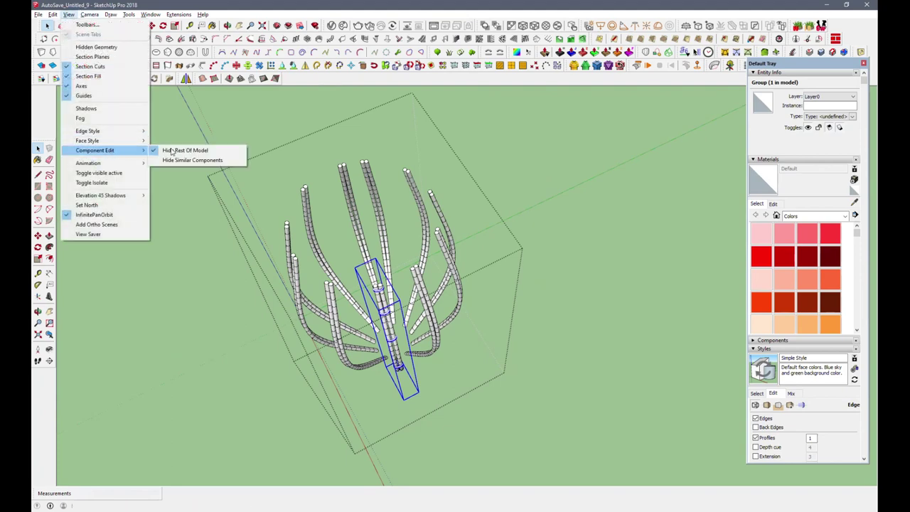
{"action": "left_click", "coordinate": [185, 150]}
{"action": "middle_click_drag", "start_coordinate": [457, 270], "coordinate": [457, 333]}
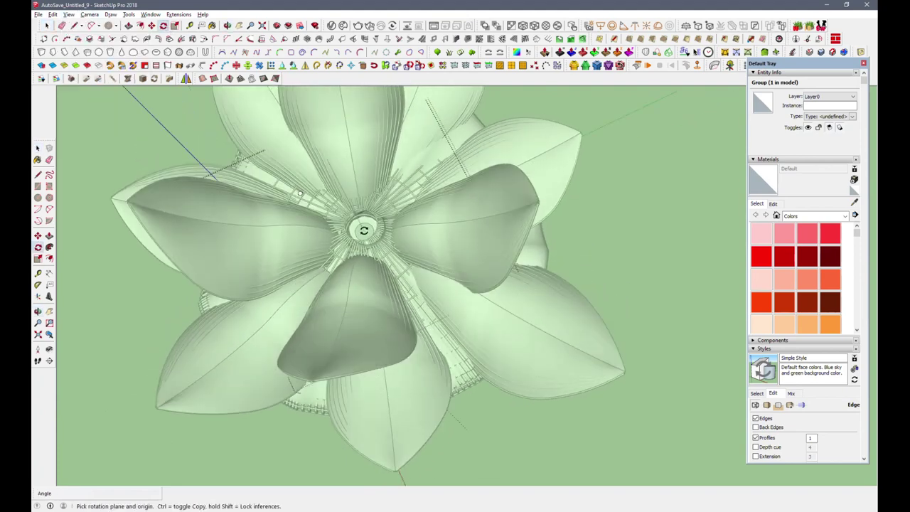
{"action": "mouse_move", "coordinate": [458, 395]}
{"action": "middle_mouse_down"}
{"action": "mouse_move", "coordinate": [400, 261]}
{"action": "mouse_move", "coordinate": [349, 400]}
{"action": "middle_mouse_up"}
- Try a rotation on the stems group, then cancel it
{"action": "key", "text": "q"}
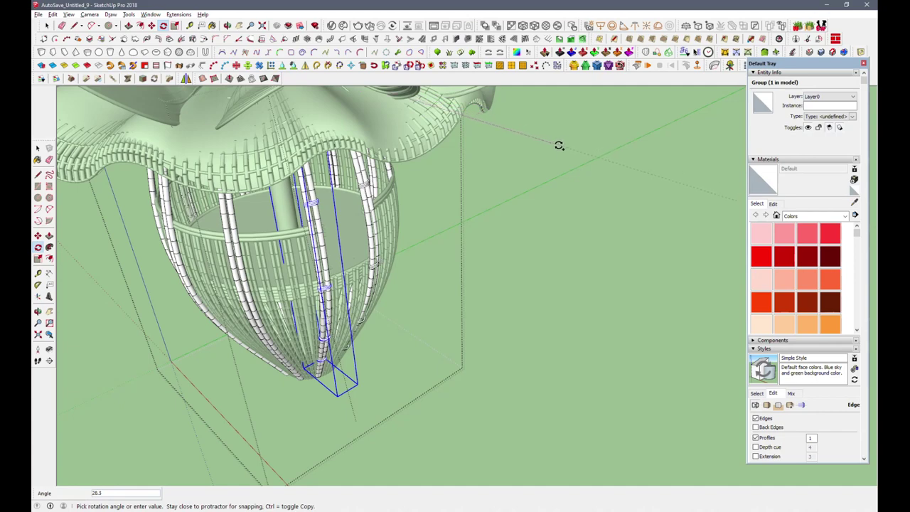
{"action": "mouse_move", "coordinate": [559, 145]}
{"action": "middle_mouse_down"}
{"action": "mouse_move", "coordinate": [473, 209]}
{"action": "mouse_move", "coordinate": [361, 178]}
{"action": "mouse_move", "coordinate": [361, 200]}
{"action": "mouse_move", "coordinate": [385, 215]}
{"action": "middle_mouse_up"}
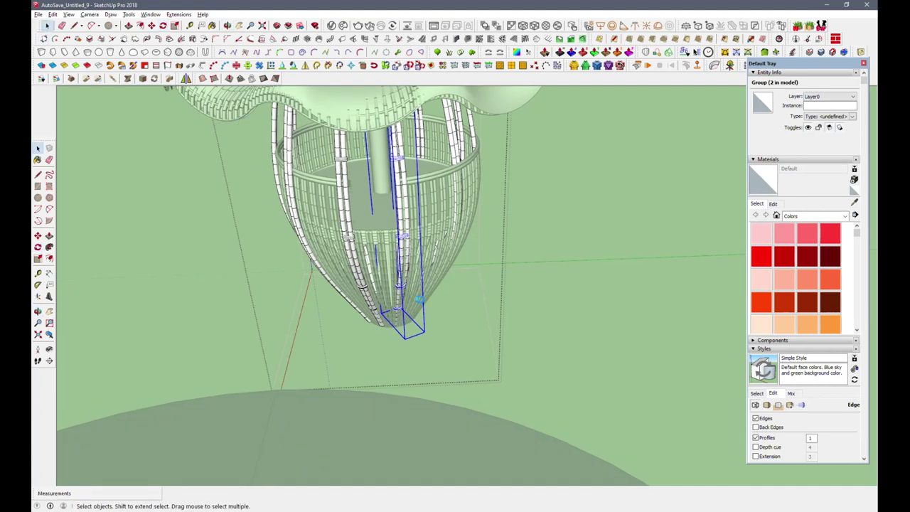
{"action": "mouse_move", "coordinate": [432, 197]}
{"action": "middle_mouse_down"}
{"action": "mouse_move", "coordinate": [401, 237]}
{"action": "mouse_move", "coordinate": [419, 228]}
{"action": "middle_mouse_up"}
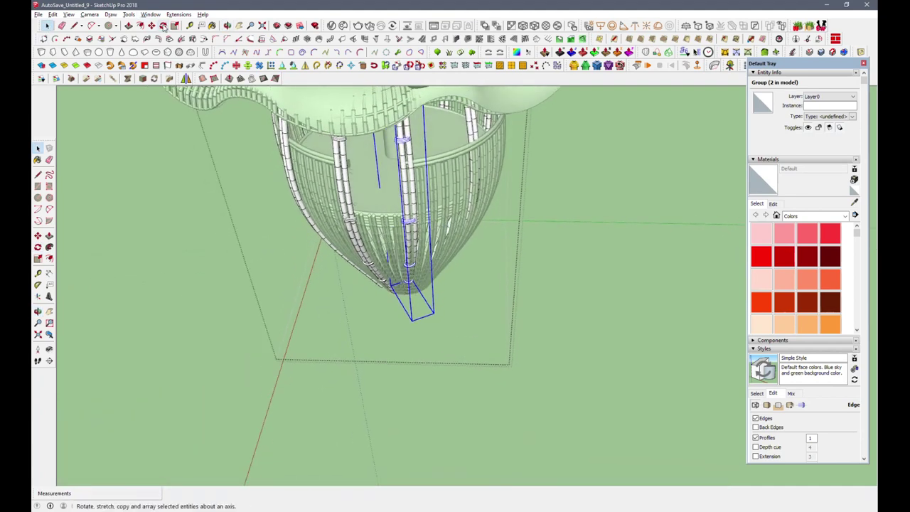
{"action": "left_click", "coordinate": [392, 158]}
{"action": "left_click", "coordinate": [294, 412]}
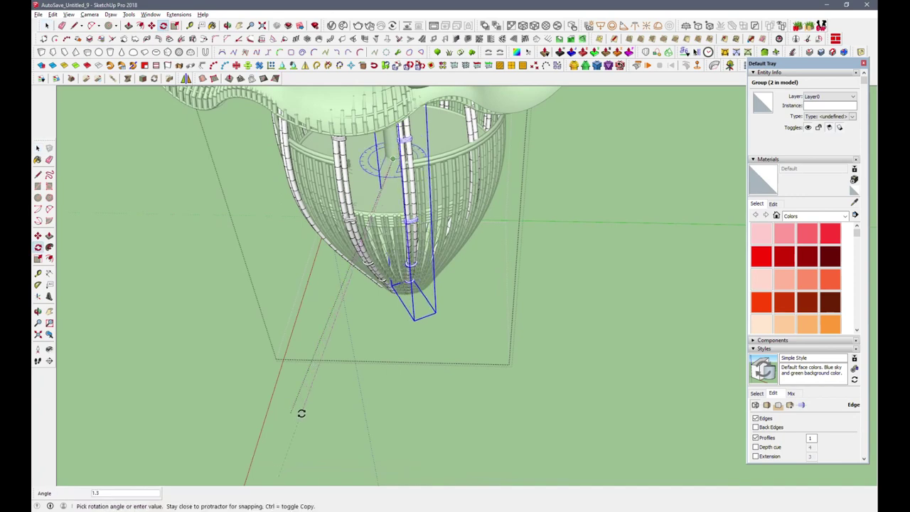
{"action": "key", "text": "Escape"}
{"action": "scroll", "coordinate": [296, 433], "scroll_direction": "down", "scroll_amount": 2}
{"action": "key", "text": "space"}
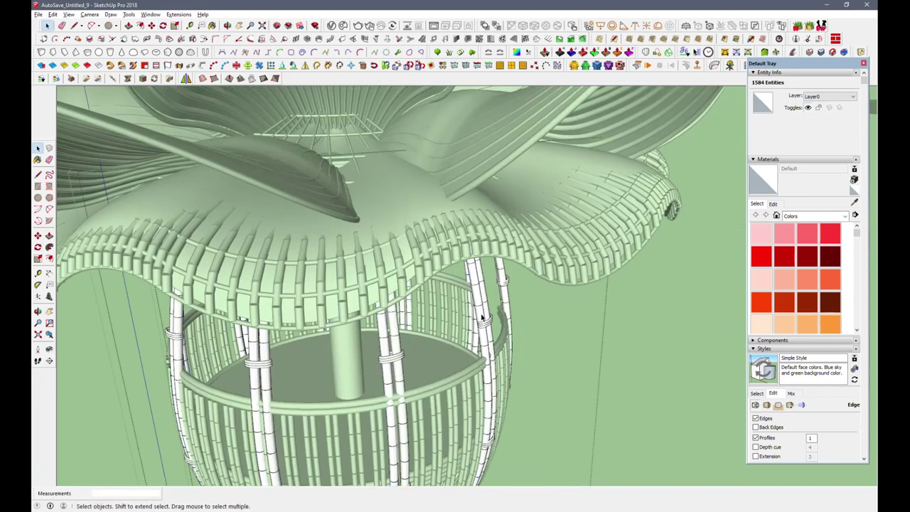
- Hide the rest of the model so only the stem pieces remain visible
{"action": "left_click", "coordinate": [69, 14]}
{"action": "left_click", "coordinate": [203, 146]}
{"action": "scroll", "coordinate": [421, 213], "scroll_direction": "up", "scroll_amount": 5}
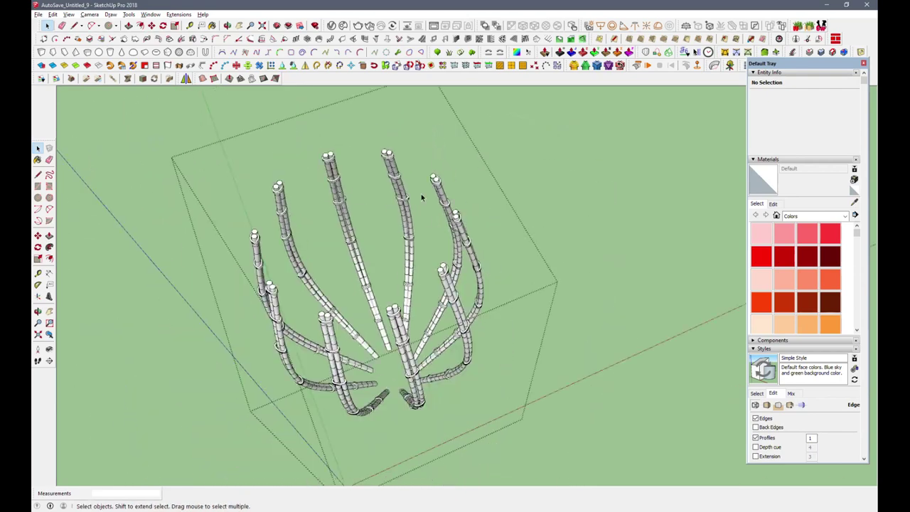
- Select the ten stem pieces and combine them into one group
{"action": "left_click_drag", "start_coordinate": [516, 381], "coordinate": [393, 228]}
{"action": "scroll", "coordinate": [394, 228], "scroll_direction": "up", "scroll_amount": 3}
{"action": "right_click", "coordinate": [483, 268]}
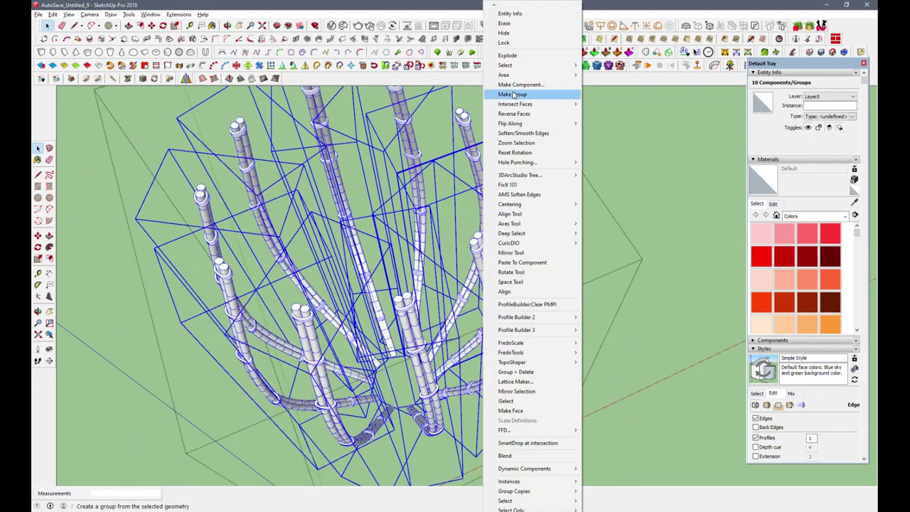
{"action": "left_click", "coordinate": [512, 96]}
- Move-copy the stems group to create a duplicate
{"action": "key", "text": "m"}
{"action": "left_click", "coordinate": [561, 358]}
{"action": "key", "text": "ctrl"}
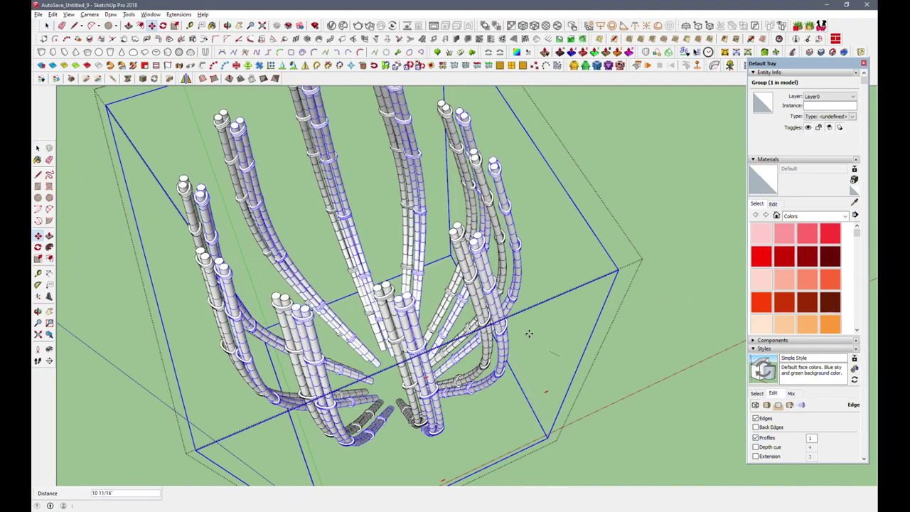
{"action": "left_click", "coordinate": [529, 335]}
{"action": "scroll", "coordinate": [423, 207], "scroll_direction": "up", "scroll_amount": 4}
{"action": "scroll", "coordinate": [423, 207], "scroll_direction": "up", "scroll_amount": 2}
{"action": "left_click", "coordinate": [423, 207]}
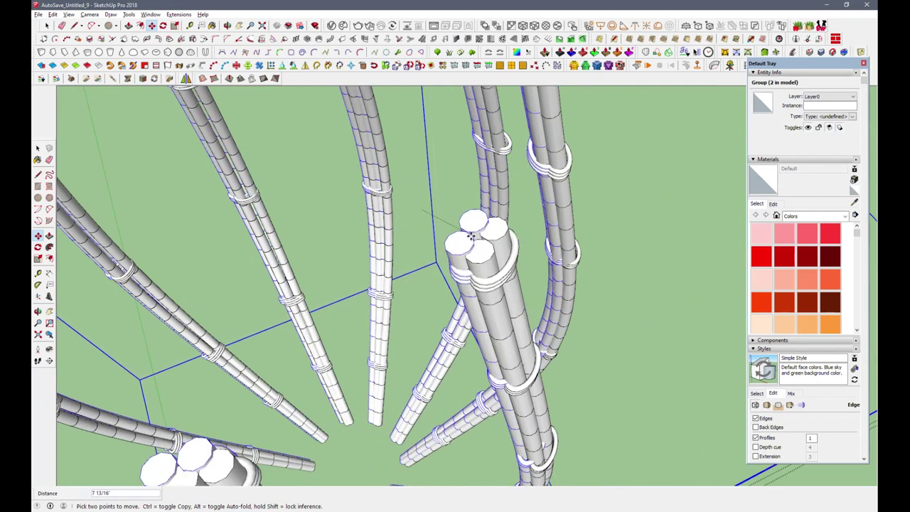
{"action": "scroll", "coordinate": [467, 234], "scroll_direction": "down", "scroll_amount": 5}
{"action": "mouse_move", "coordinate": [466, 233]}
{"action": "middle_mouse_down"}
{"action": "mouse_move", "coordinate": [433, 299]}
{"action": "mouse_move", "coordinate": [547, 241]}
{"action": "middle_mouse_up"}
- Scale the copied stem group down about its centre
{"action": "key", "text": "s"}
{"action": "left_click", "coordinate": [510, 260]}
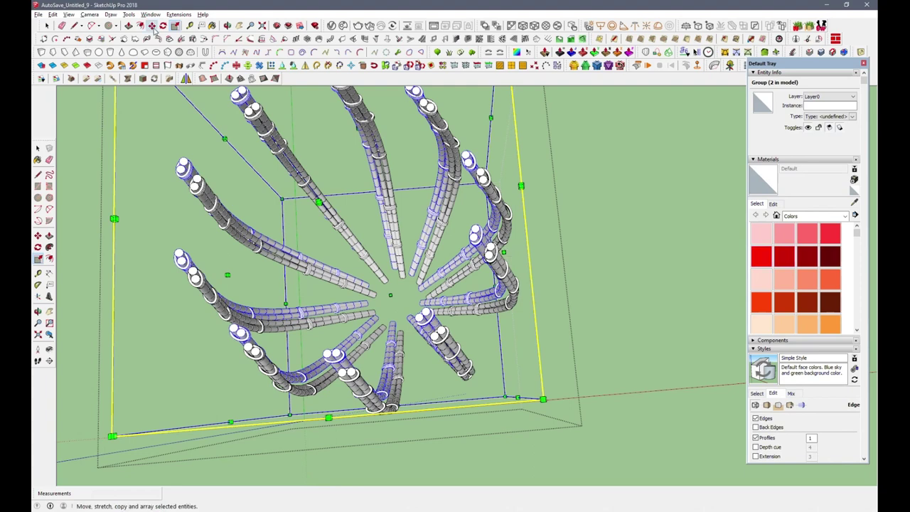
{"action": "left_click", "coordinate": [609, 311]}
{"action": "key", "text": "s"}
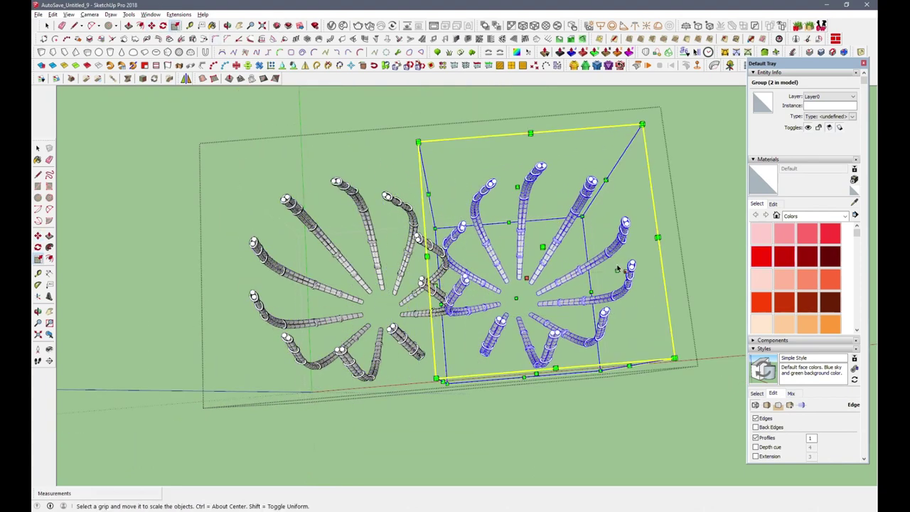
{"action": "left_click", "coordinate": [610, 270]}
- Reposition the scaled copy relative to the original stems, then clear the selection
{"action": "key", "text": "m"}
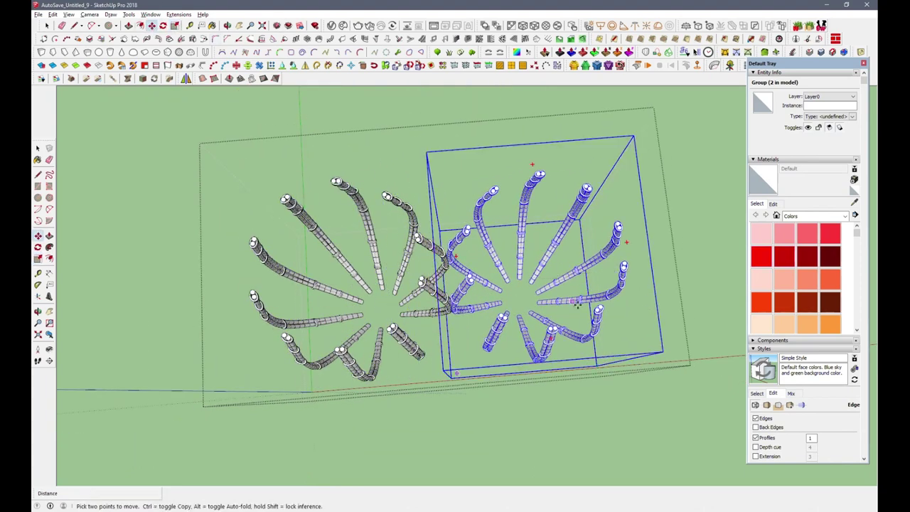
{"action": "left_click", "coordinate": [585, 307]}
{"action": "scroll", "coordinate": [382, 324], "scroll_direction": "up", "scroll_amount": 2}
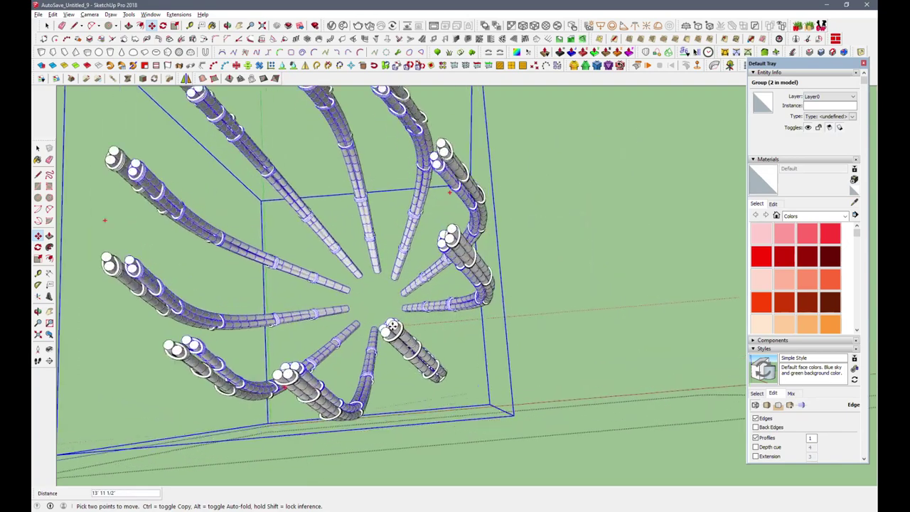
{"action": "scroll", "coordinate": [382, 323], "scroll_direction": "up", "scroll_amount": 3}
{"action": "middle_click_drag", "start_coordinate": [382, 324], "coordinate": [389, 321]}
{"action": "scroll", "coordinate": [488, 345], "scroll_direction": "down", "scroll_amount": 5}
{"action": "mouse_move", "coordinate": [489, 346]}
{"action": "middle_mouse_down"}
{"action": "mouse_move", "coordinate": [436, 209]}
{"action": "mouse_move", "coordinate": [335, 112]}
{"action": "mouse_move", "coordinate": [634, 82]}
{"action": "mouse_move", "coordinate": [648, 101]}
{"action": "mouse_move", "coordinate": [554, 189]}
{"action": "mouse_move", "coordinate": [432, 252]}
{"action": "mouse_move", "coordinate": [422, 190]}
{"action": "middle_mouse_up"}
{"action": "key", "text": "s"}
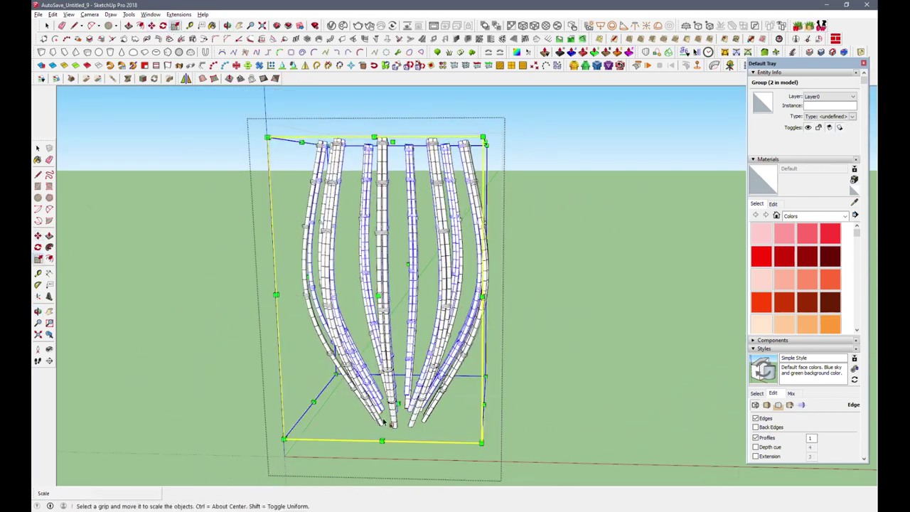
{"action": "mouse_move", "coordinate": [398, 413]}
{"action": "middle_mouse_down"}
{"action": "mouse_move", "coordinate": [447, 287]}
{"action": "mouse_move", "coordinate": [490, 279]}
{"action": "mouse_move", "coordinate": [412, 337]}
{"action": "mouse_move", "coordinate": [444, 365]}
{"action": "mouse_move", "coordinate": [488, 356]}
{"action": "mouse_move", "coordinate": [91, 272]}
{"action": "mouse_move", "coordinate": [365, 252]}
{"action": "mouse_move", "coordinate": [318, 215]}
{"action": "mouse_move", "coordinate": [358, 203]}
{"action": "mouse_move", "coordinate": [366, 237]}
{"action": "mouse_move", "coordinate": [411, 302]}
{"action": "middle_mouse_up"}
{"action": "key", "text": "space"}
{"action": "left_click", "coordinate": [490, 280]}
{"action": "scroll", "coordinate": [445, 365], "scroll_direction": "up", "scroll_amount": 3}
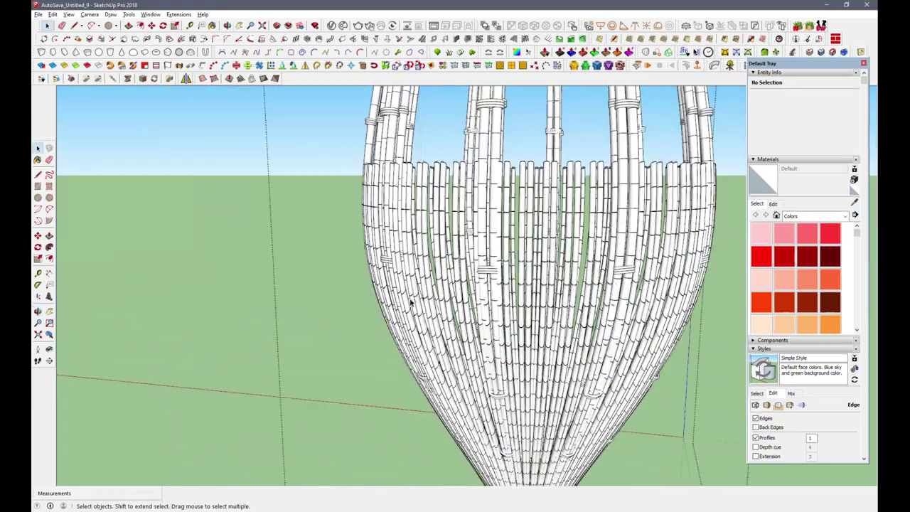
- Orbit low and zoom to inspect the basket and lotus flower, then launch 1001bit Create Staircases
{"action": "scroll", "coordinate": [410, 302], "scroll_direction": "down", "scroll_amount": 5}
{"action": "mouse_move", "coordinate": [320, 365]}
{"action": "middle_mouse_down"}
{"action": "mouse_move", "coordinate": [377, 300]}
{"action": "mouse_move", "coordinate": [461, 290]}
{"action": "mouse_move", "coordinate": [485, 220]}
{"action": "mouse_move", "coordinate": [470, 331]}
{"action": "mouse_move", "coordinate": [400, 475]}
{"action": "middle_mouse_up"}
{"action": "scroll", "coordinate": [378, 301], "scroll_direction": "up", "scroll_amount": 3}
{"action": "scroll", "coordinate": [401, 475], "scroll_direction": "up", "scroll_amount": 1}
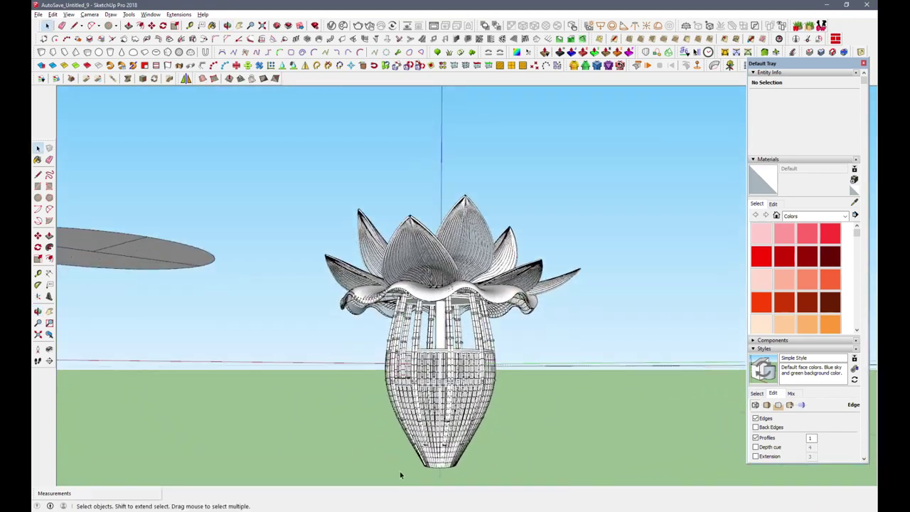
{"action": "scroll", "coordinate": [401, 475], "scroll_direction": "up", "scroll_amount": 3}
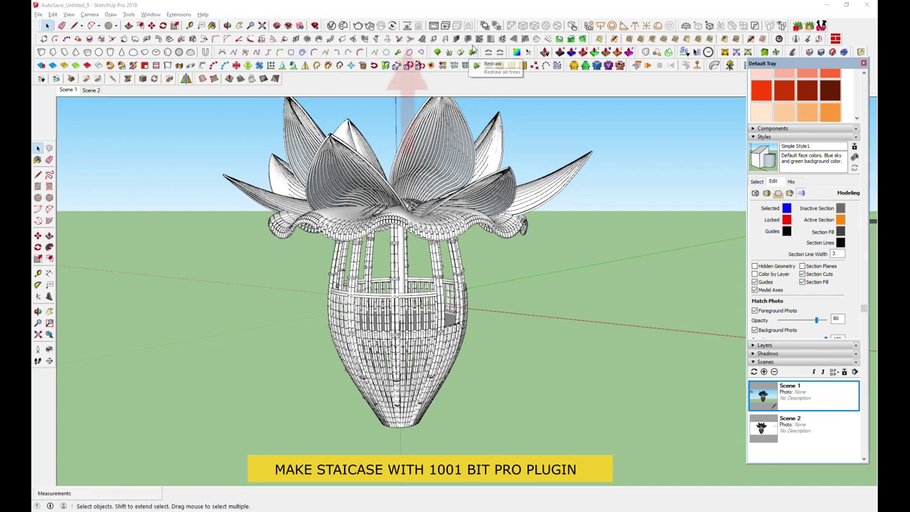
{"action": "left_click", "coordinate": [406, 52]}
- Generate a single-flight 1001bit staircase and place it on the ground beside the lamp
{"action": "left_click", "coordinate": [253, 288]}
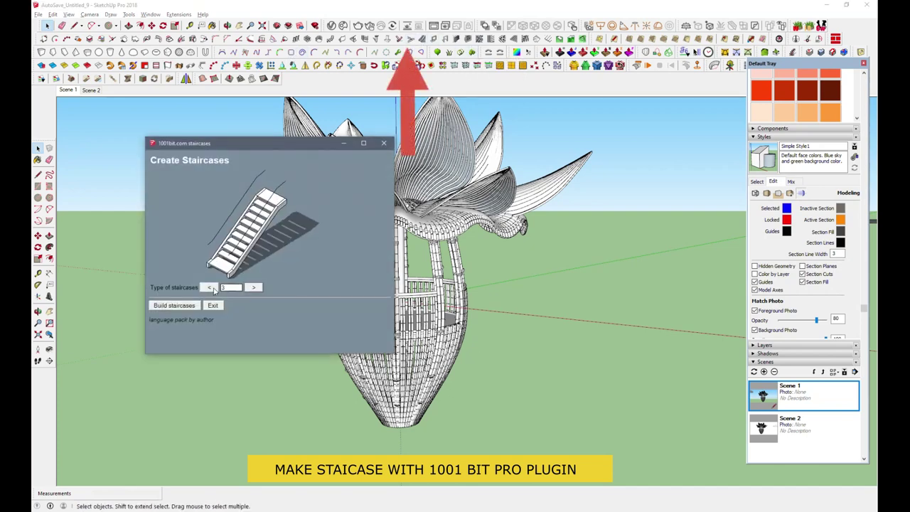
{"action": "left_click", "coordinate": [168, 305]}
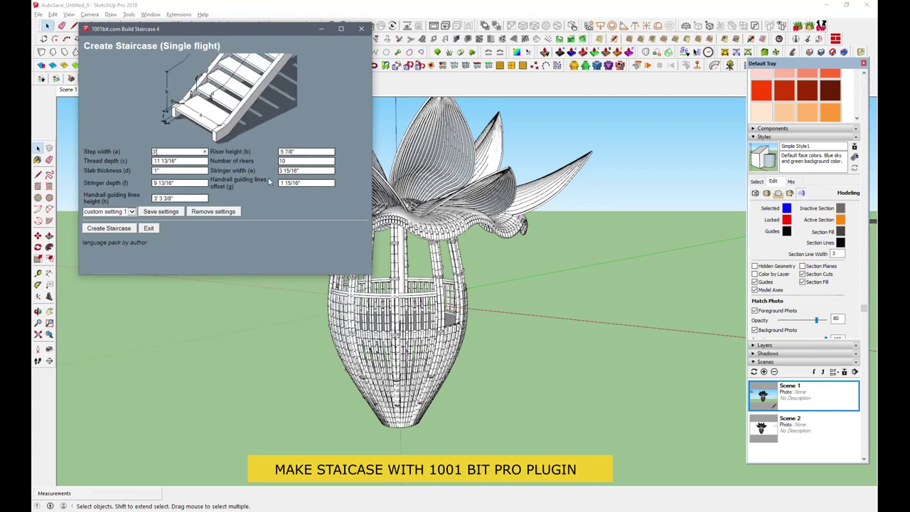
{"action": "left_click", "coordinate": [105, 229]}
{"action": "middle_click_drag", "start_coordinate": [541, 399], "coordinate": [631, 463]}
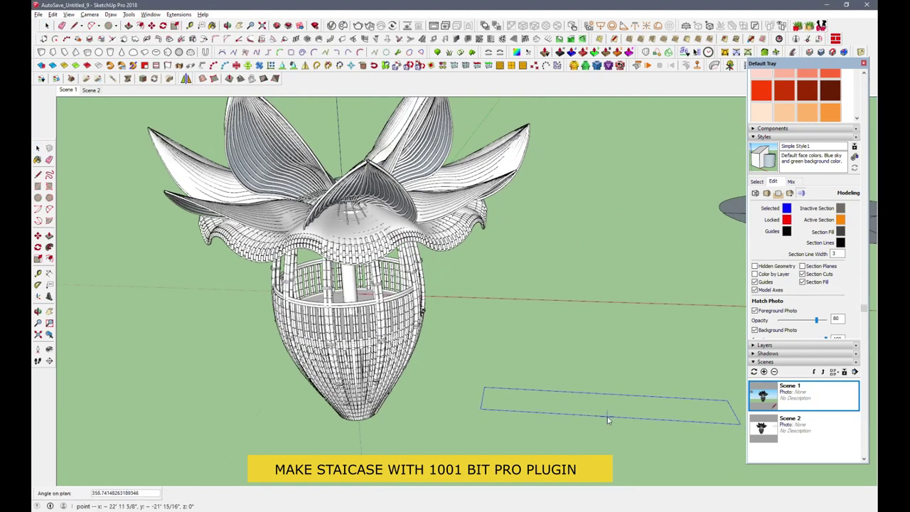
{"action": "left_click", "coordinate": [608, 419]}
{"action": "scroll", "coordinate": [569, 370], "scroll_direction": "down", "scroll_amount": 3}
- Explode the staircase group into separate pieces
{"action": "right_click", "coordinate": [548, 334]}
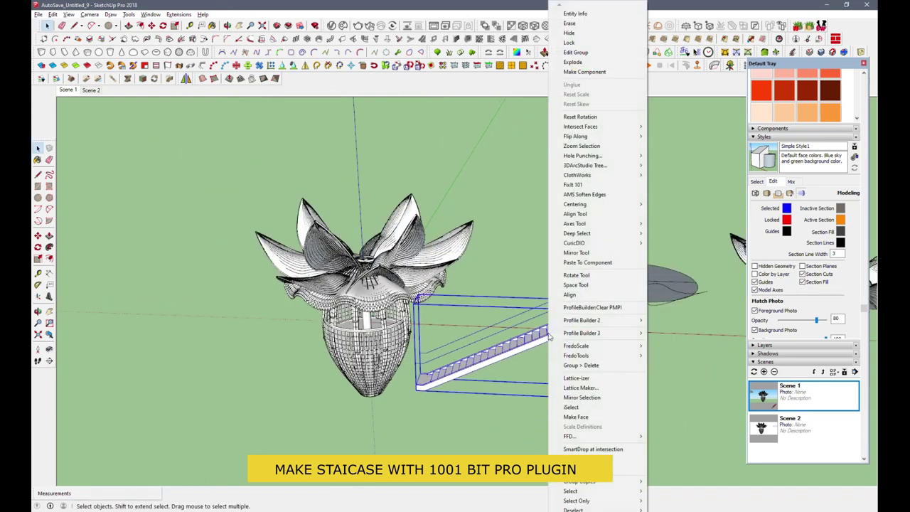
{"action": "left_click", "coordinate": [580, 63]}
{"action": "left_click", "coordinate": [506, 276]}
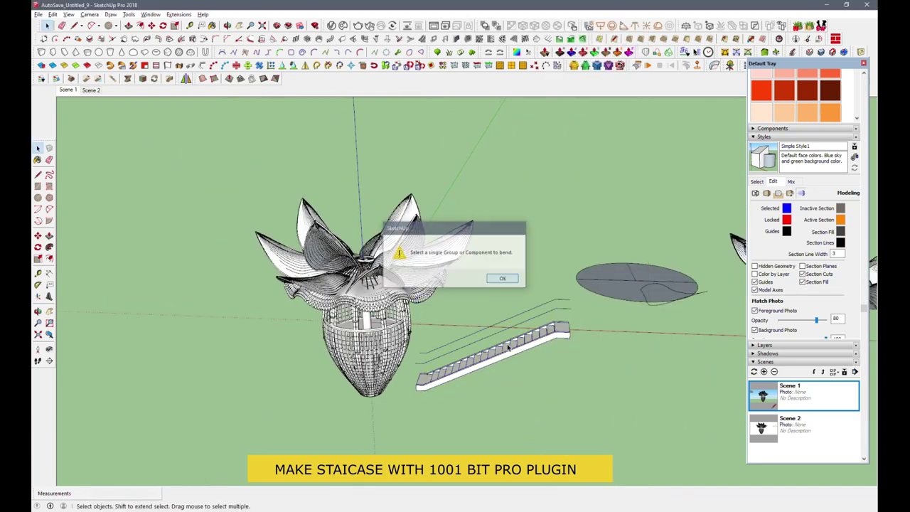
{"action": "right_click", "coordinate": [502, 65]}
{"action": "key", "text": "Escape"}
{"action": "left_click", "coordinate": [542, 66]}
- Rotate the staircase about 96.6° around its vertical axis
{"action": "left_click", "coordinate": [479, 379]}
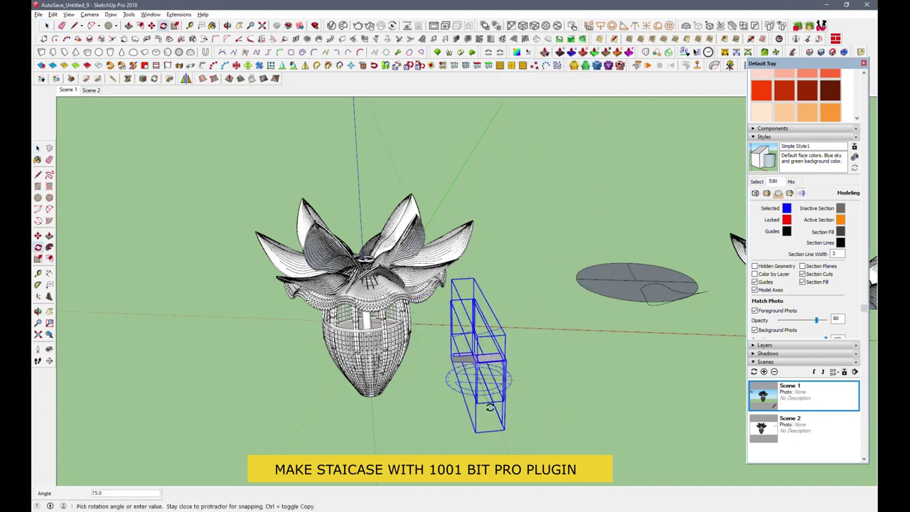
{"action": "left_click", "coordinate": [263, 288]}
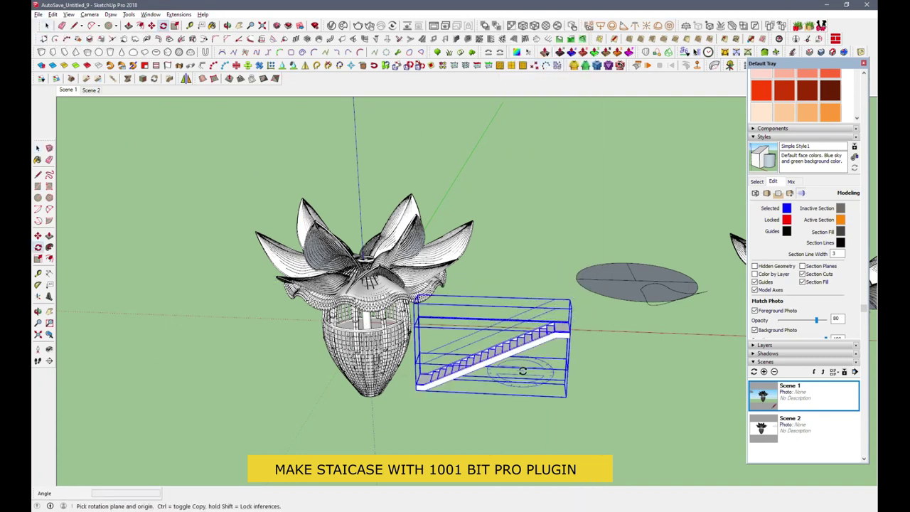
{"action": "right_click", "coordinate": [497, 331]}
{"action": "left_click", "coordinate": [540, 427]}
{"action": "middle_click_drag", "start_coordinate": [529, 331], "coordinate": [474, 342]}
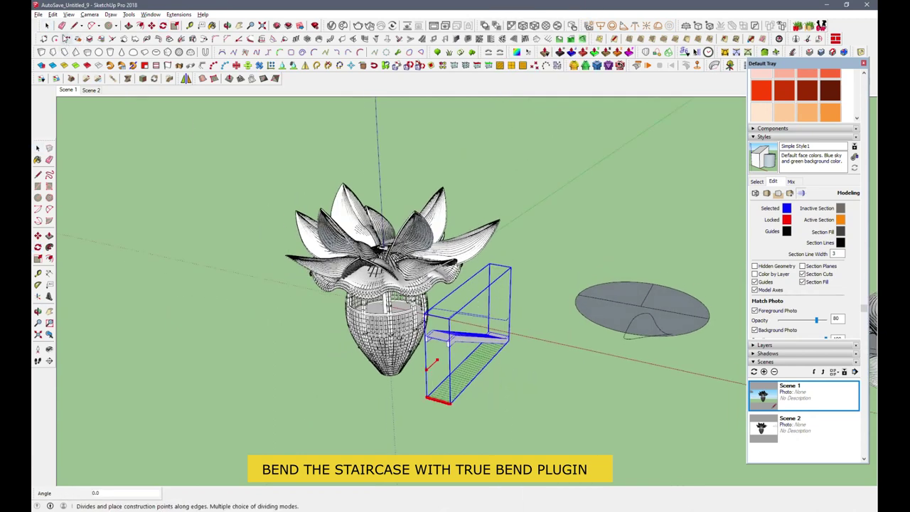
- Make the staircase geometry into a single group
{"action": "right_click", "coordinate": [473, 341]}
{"action": "key", "text": "Escape"}
{"action": "right_click", "coordinate": [487, 345]}
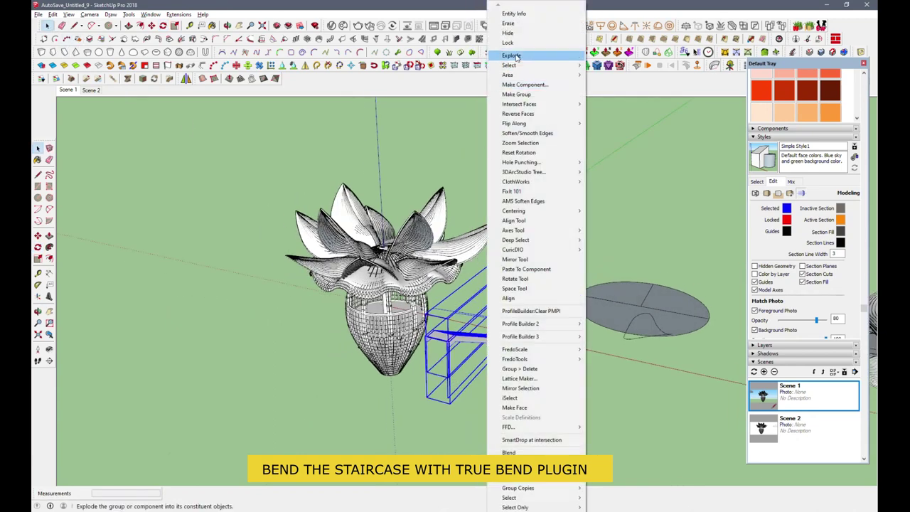
{"action": "key", "text": "Escape"}
{"action": "middle_click_drag", "start_coordinate": [488, 344], "coordinate": [482, 344]}
{"action": "right_click", "coordinate": [482, 345]}
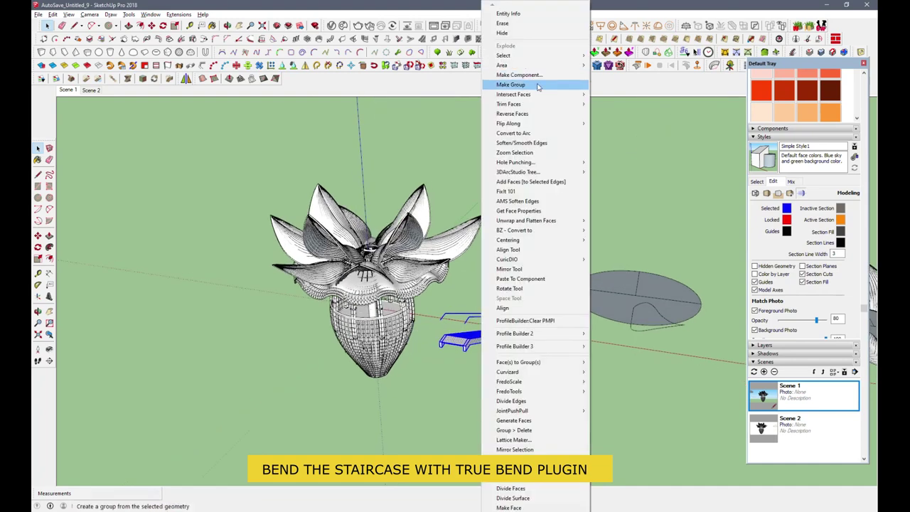
{"action": "left_click", "coordinate": [534, 81]}
- Rotate the staircase 90° so it lies flat
{"action": "left_click", "coordinate": [162, 26]}
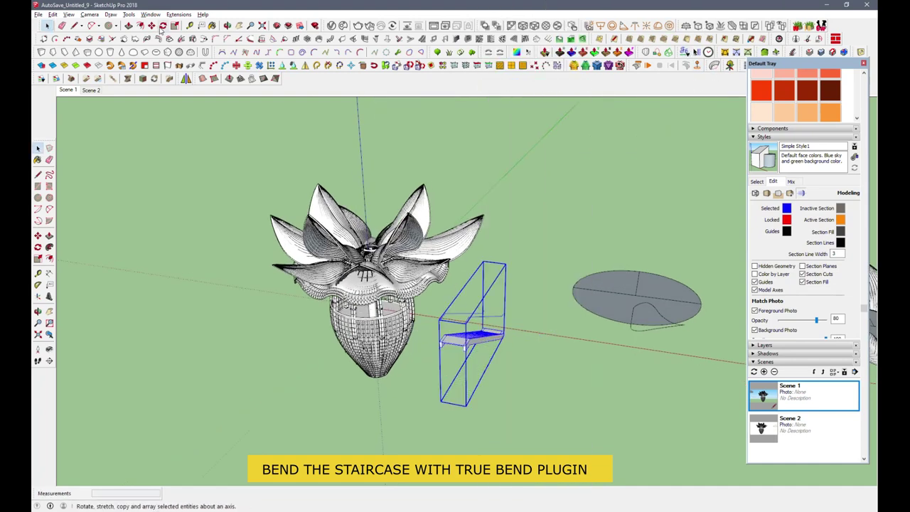
{"action": "left_click", "coordinate": [508, 337]}
{"action": "left_click", "coordinate": [508, 285]}
{"action": "left_click", "coordinate": [564, 344]}
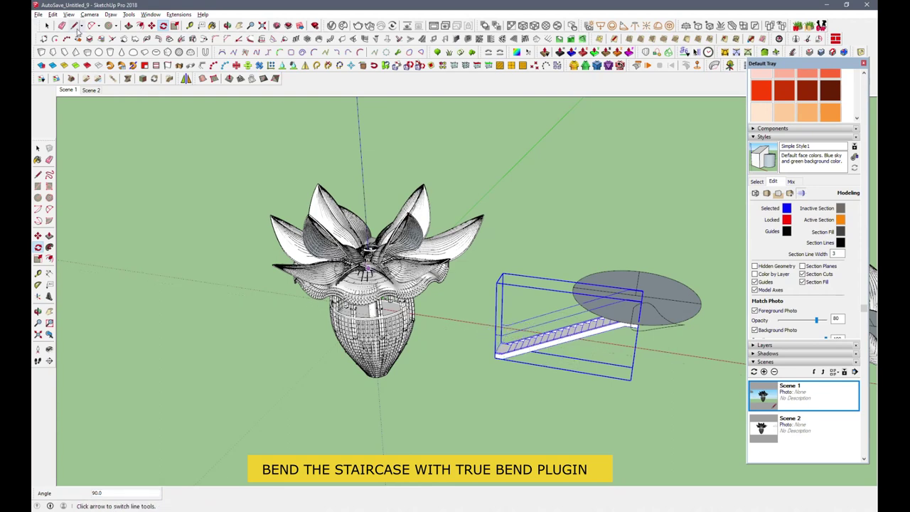
{"action": "left_click", "coordinate": [151, 26]}
{"action": "left_click", "coordinate": [501, 406]}
- Bend the straight staircase group through 180° with True Bend
{"action": "left_click", "coordinate": [48, 25]}
{"action": "right_click", "coordinate": [515, 320]}
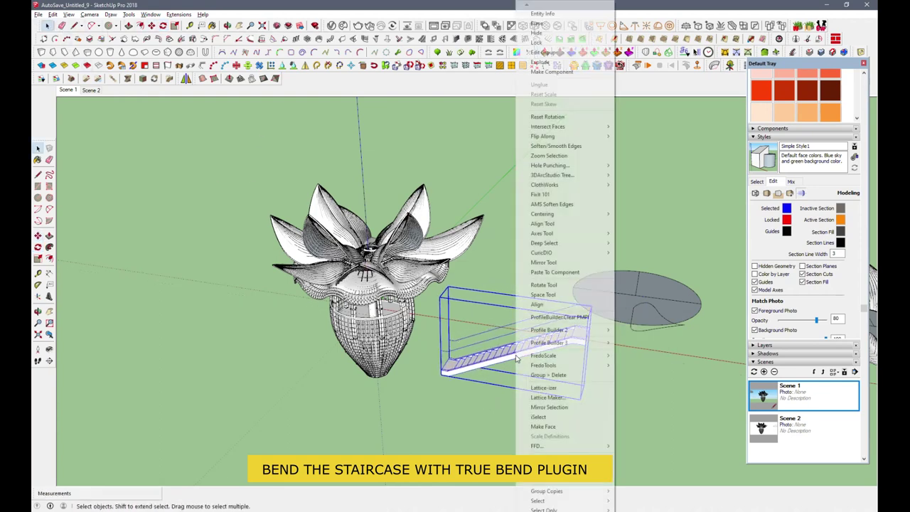
{"action": "left_click", "coordinate": [566, 71]}
{"action": "right_click", "coordinate": [544, 347]}
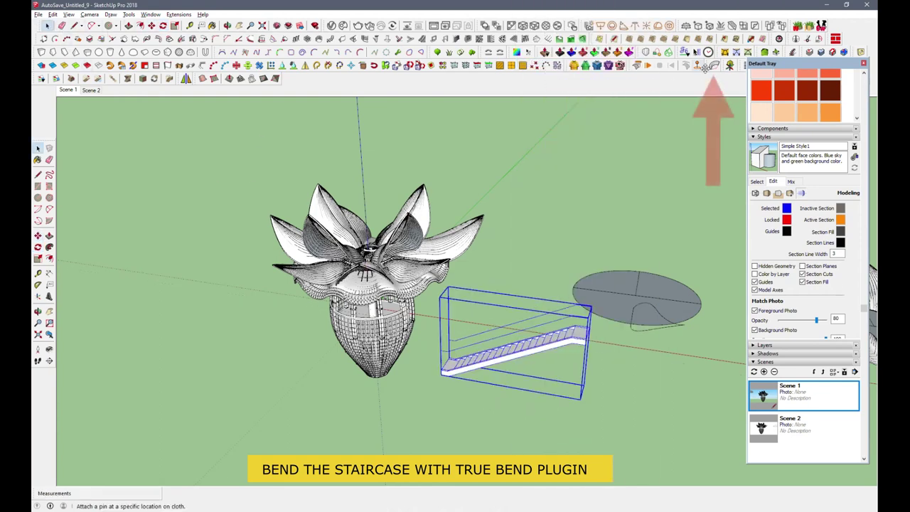
{"action": "mouse_move", "coordinate": [501, 377]}
{"action": "left_mouse_down"}
{"action": "mouse_move", "coordinate": [510, 366]}
{"action": "mouse_move", "coordinate": [506, 380]}
{"action": "left_mouse_up"}
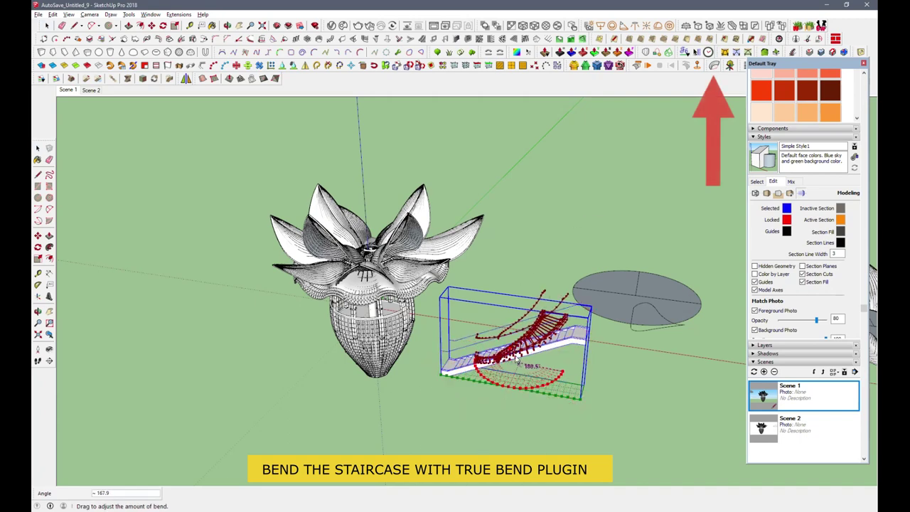
{"action": "left_click_drag", "start_coordinate": [506, 381], "coordinate": [508, 381]}
{"action": "type", "text": "0"}
{"action": "key", "text": "Return"}
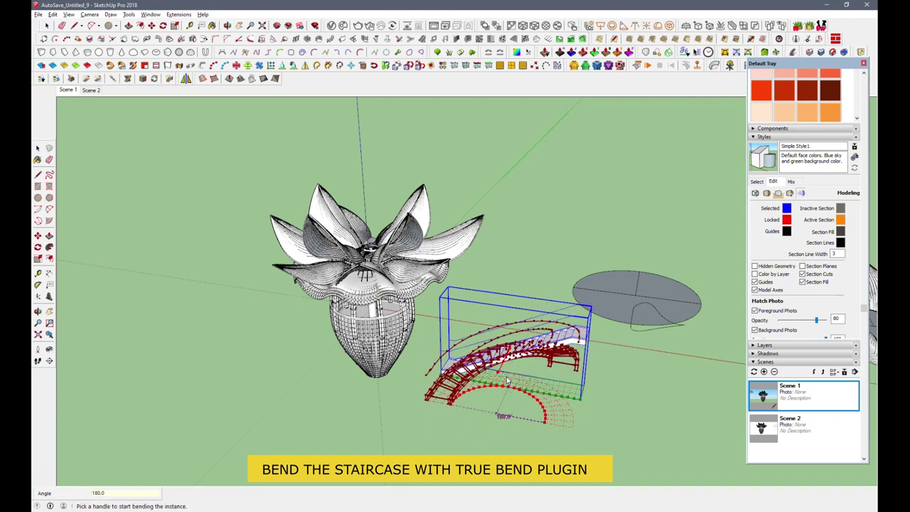
{"action": "key", "text": "space"}
- Move the bent staircase toward the lamp's basket
{"action": "middle_click_drag", "start_coordinate": [508, 381], "coordinate": [595, 370]}
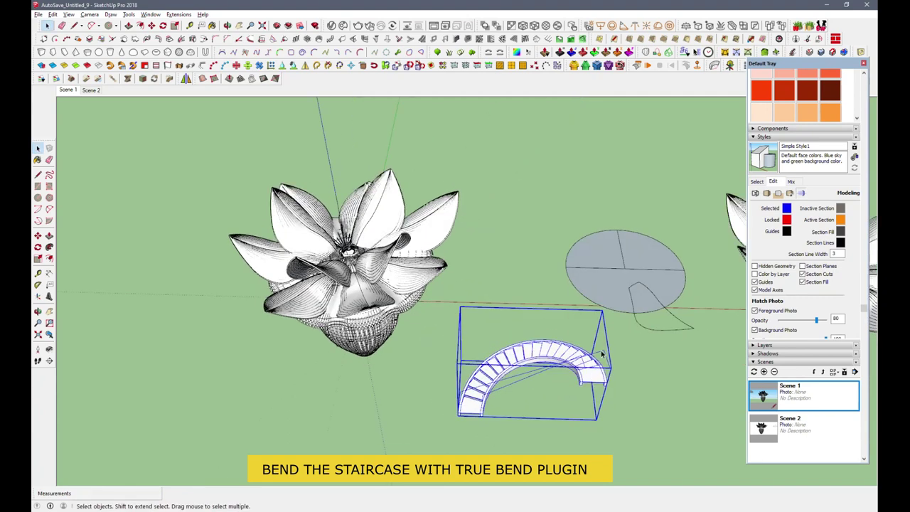
{"action": "double_click", "coordinate": [602, 354]}
{"action": "key", "text": "Escape"}
{"action": "left_click", "coordinate": [541, 362]}
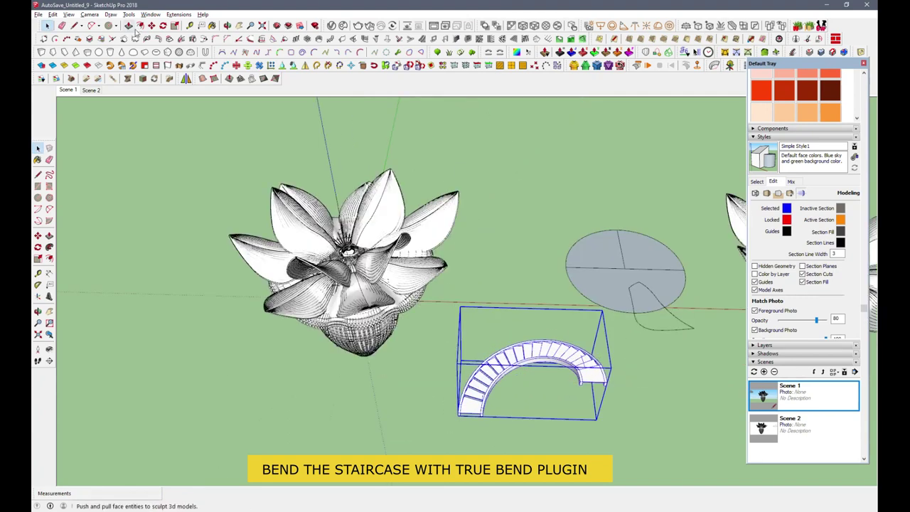
{"action": "left_click", "coordinate": [151, 26]}
{"action": "left_click", "coordinate": [608, 380]}
{"action": "middle_click_drag", "start_coordinate": [412, 267], "coordinate": [441, 256]}
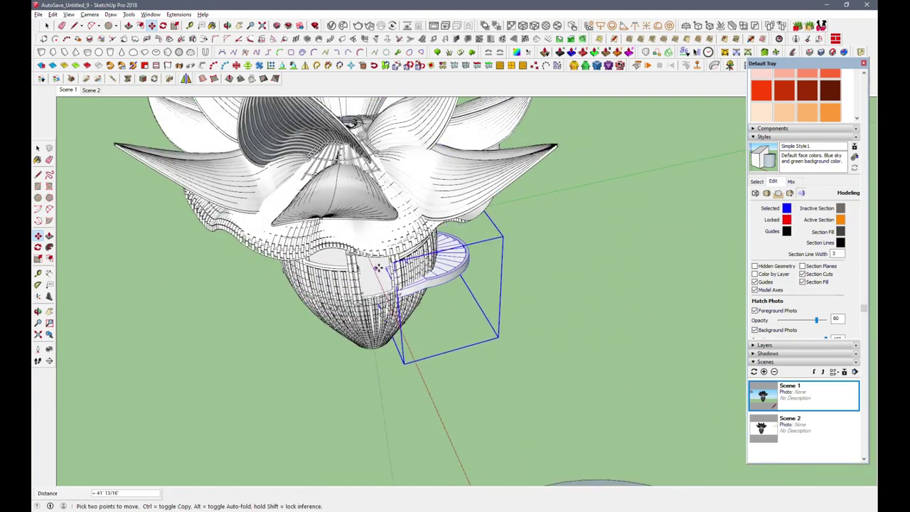
- Scale the curved staircase down along the green axis to narrow it
{"action": "mouse_move", "coordinate": [427, 270]}
{"action": "middle_mouse_down"}
{"action": "mouse_move", "coordinate": [546, 159]}
{"action": "mouse_move", "coordinate": [623, 228]}
{"action": "middle_mouse_up"}
{"action": "scroll", "coordinate": [462, 288], "scroll_direction": "up", "scroll_amount": 3}
{"action": "scroll", "coordinate": [463, 291], "scroll_direction": "up", "scroll_amount": 3}
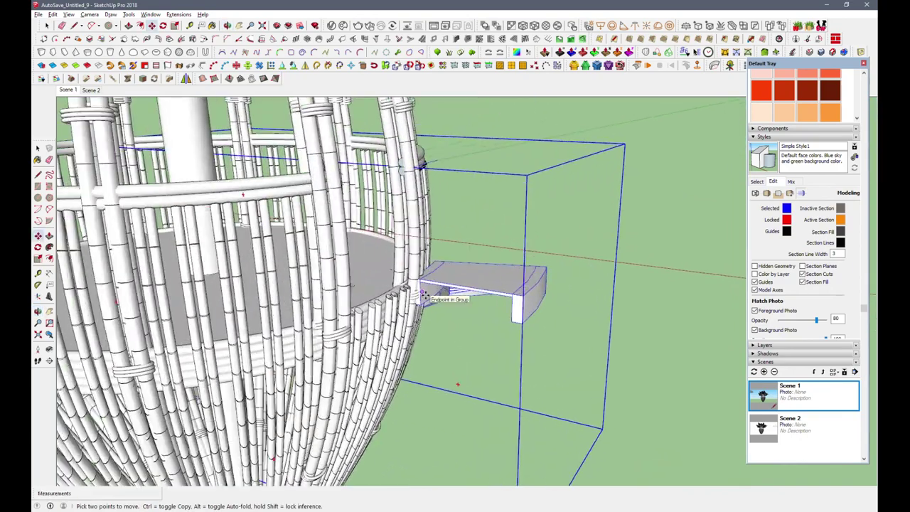
{"action": "scroll", "coordinate": [350, 318], "scroll_direction": "up", "scroll_amount": 3}
{"action": "scroll", "coordinate": [350, 318], "scroll_direction": "down", "scroll_amount": 3}
{"action": "scroll", "coordinate": [382, 311], "scroll_direction": "down", "scroll_amount": 3}
{"action": "scroll", "coordinate": [420, 392], "scroll_direction": "down", "scroll_amount": 3}
{"action": "mouse_move", "coordinate": [458, 382]}
{"action": "middle_mouse_down"}
{"action": "mouse_move", "coordinate": [410, 251]}
{"action": "mouse_move", "coordinate": [369, 320]}
{"action": "middle_mouse_up"}
{"action": "key", "text": "s"}
{"action": "middle_click_drag", "start_coordinate": [353, 386], "coordinate": [400, 284]}
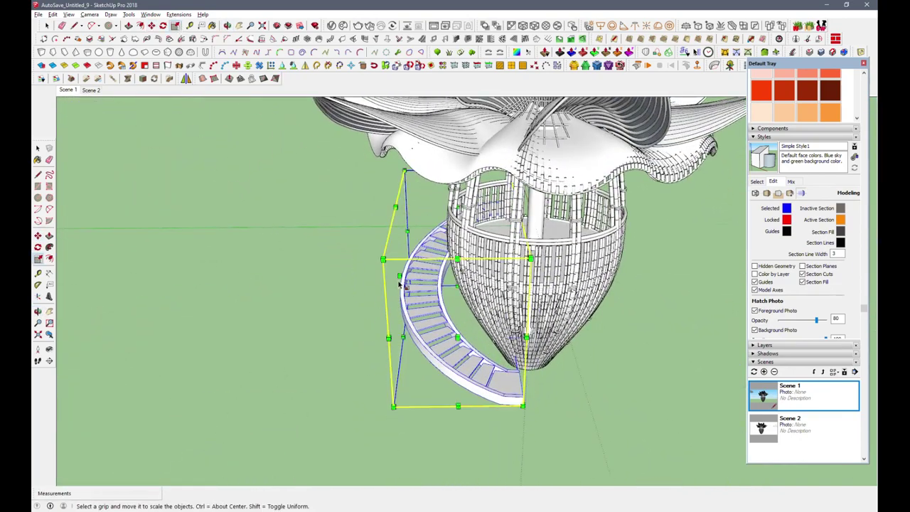
{"action": "middle_click_drag", "start_coordinate": [557, 366], "coordinate": [526, 339]}
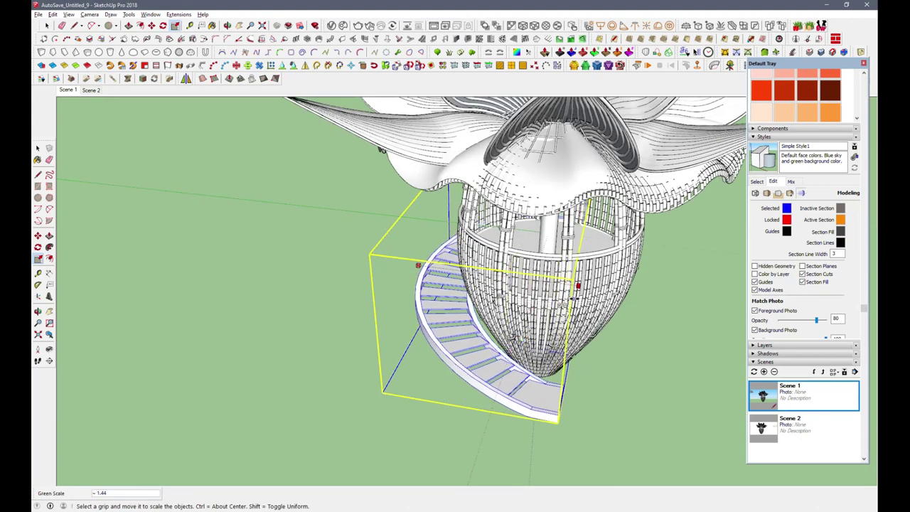
{"action": "middle_click_drag", "start_coordinate": [580, 286], "coordinate": [385, 318]}
{"action": "left_click_drag", "start_coordinate": [372, 294], "coordinate": [382, 293]}
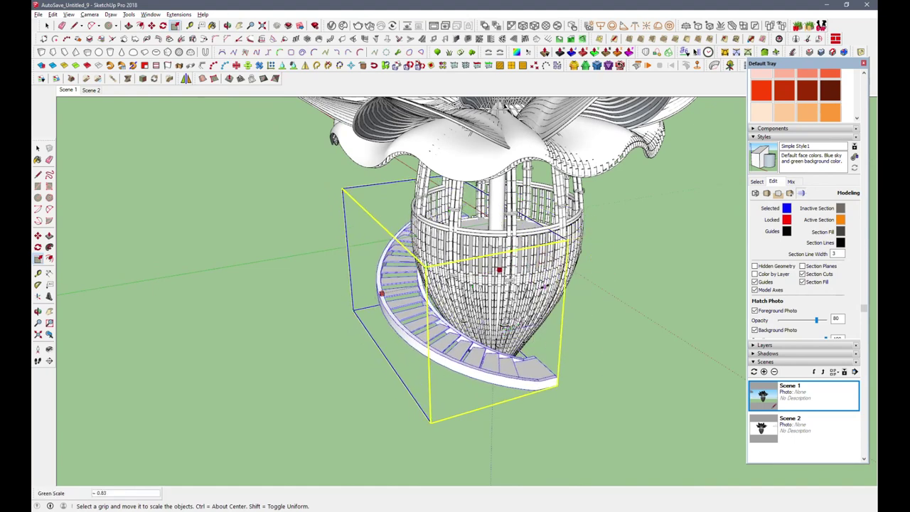
- Reposition and rescale the staircase so it curls under the basket's lower side
{"action": "middle_click_drag", "start_coordinate": [403, 349], "coordinate": [327, 268]}
{"action": "key", "text": "m"}
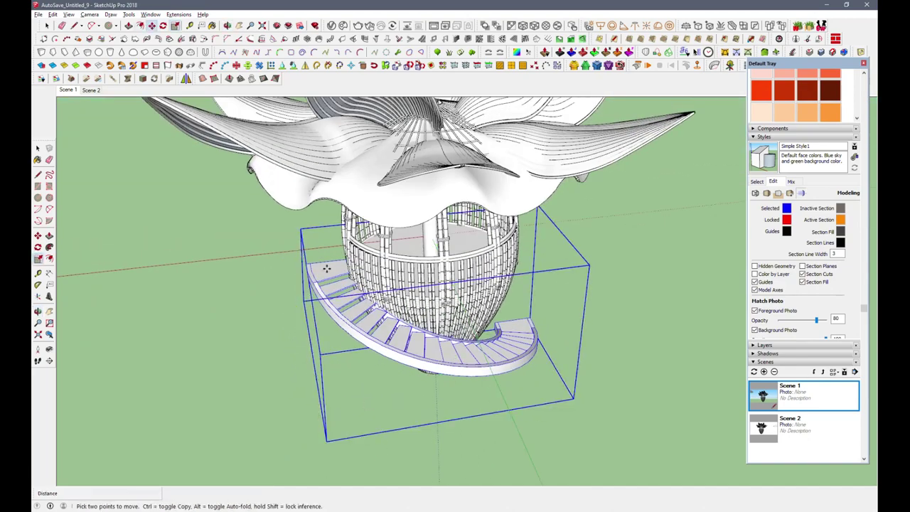
{"action": "scroll", "coordinate": [326, 268], "scroll_direction": "up", "scroll_amount": 3}
{"action": "mouse_move", "coordinate": [327, 268]}
{"action": "middle_mouse_down"}
{"action": "mouse_move", "coordinate": [460, 394]}
{"action": "mouse_move", "coordinate": [461, 426]}
{"action": "middle_mouse_up"}
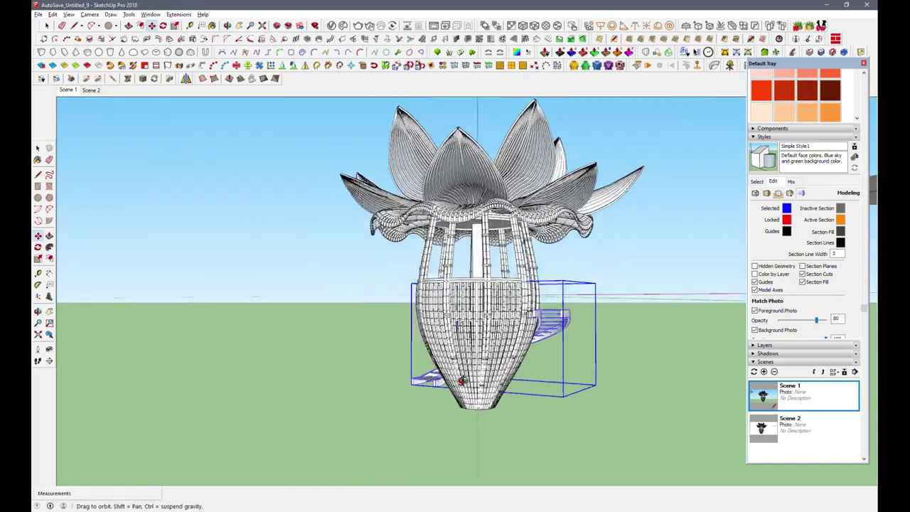
{"action": "key", "text": "s"}
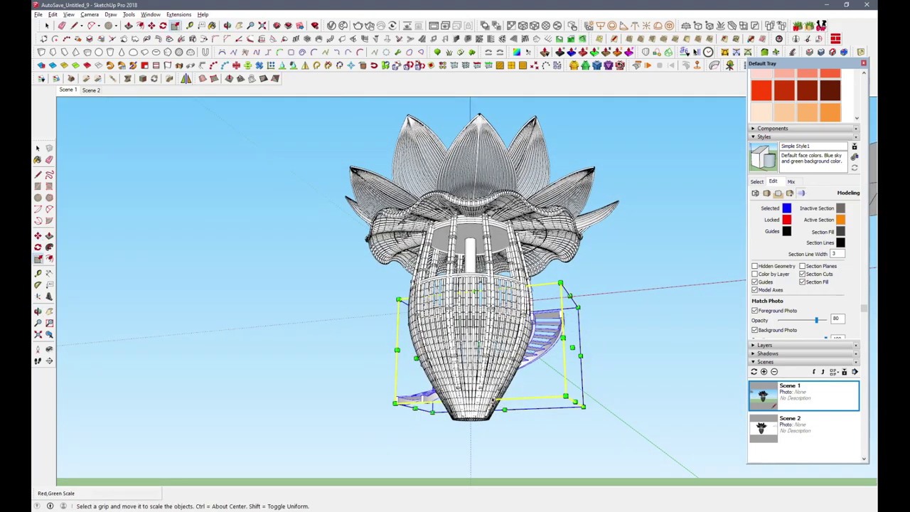
{"action": "middle_click_drag", "start_coordinate": [498, 421], "coordinate": [401, 459]}
{"action": "left_click", "coordinate": [47, 26]}
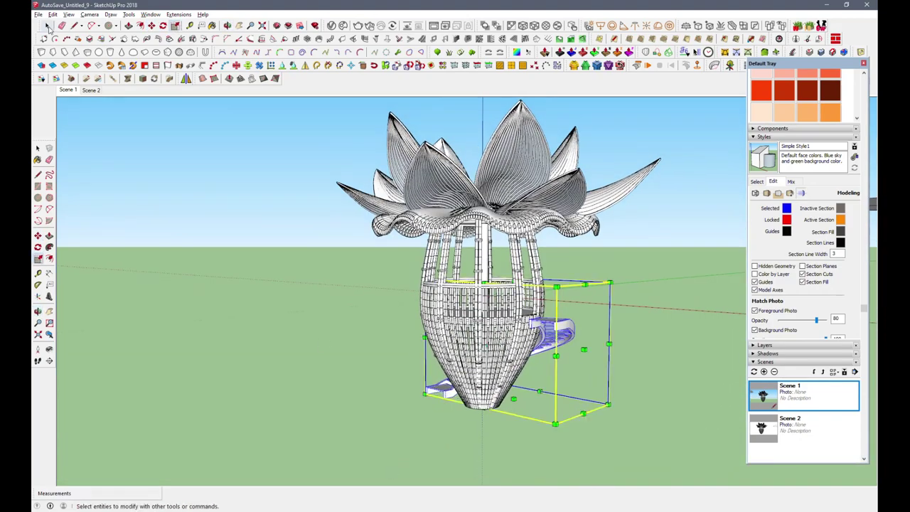
{"action": "middle_click_drag", "start_coordinate": [284, 299], "coordinate": [391, 365]}
{"action": "scroll", "coordinate": [390, 365], "scroll_direction": "up", "scroll_amount": 5}
{"action": "mouse_move", "coordinate": [634, 298]}
{"action": "middle_mouse_down"}
{"action": "mouse_move", "coordinate": [139, 361]}
{"action": "mouse_move", "coordinate": [261, 418]}
{"action": "middle_mouse_up"}
- Inside the staircase group, copy the stringer's top strips beside the staircase
{"action": "double_click", "coordinate": [558, 364]}
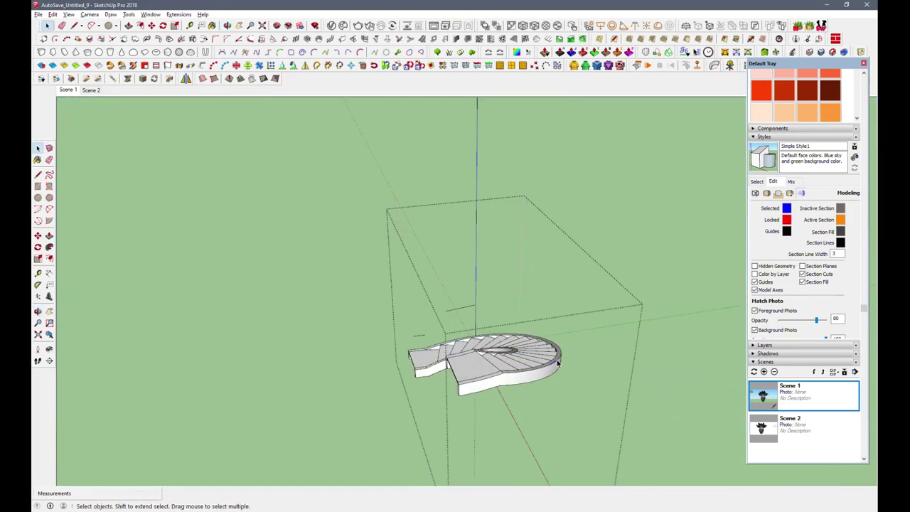
{"action": "scroll", "coordinate": [553, 364], "scroll_direction": "up", "scroll_amount": 3}
{"action": "left_click", "coordinate": [270, 358]}
{"action": "scroll", "coordinate": [381, 348], "scroll_direction": "down", "scroll_amount": 2}
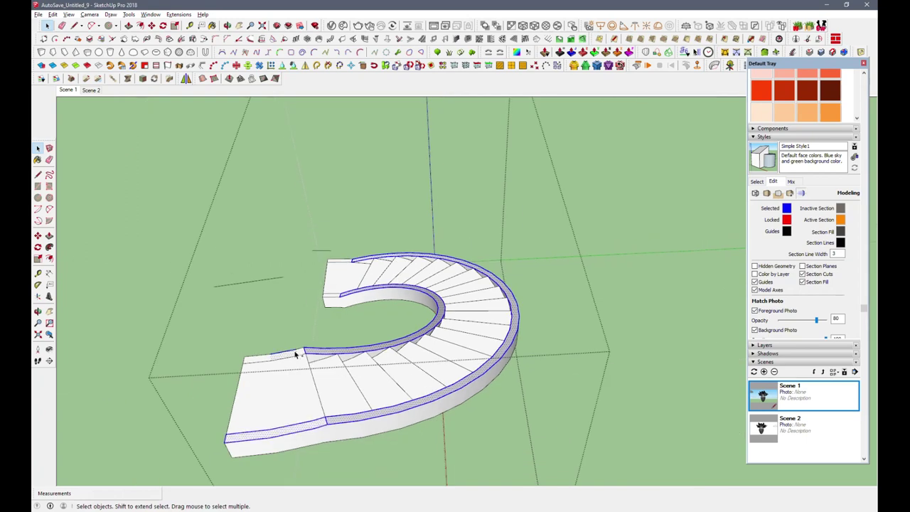
{"action": "scroll", "coordinate": [332, 308], "scroll_direction": "up", "scroll_amount": 2}
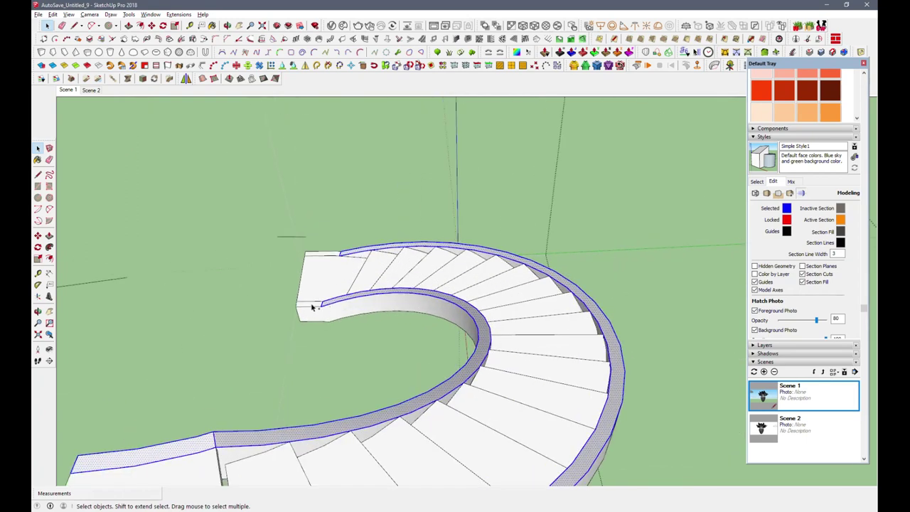
{"action": "scroll", "coordinate": [334, 260], "scroll_direction": "down", "scroll_amount": 3}
{"action": "left_click", "coordinate": [38, 235]}
{"action": "left_click", "coordinate": [291, 400]}
{"action": "key", "text": "ctrl"}
{"action": "left_click", "coordinate": [567, 385]}
{"action": "key", "text": "space"}
- Delete the copied band's face, keeping only its two arc edges
{"action": "scroll", "coordinate": [663, 355], "scroll_direction": "up", "scroll_amount": 2}
{"action": "scroll", "coordinate": [663, 356], "scroll_direction": "up", "scroll_amount": 1}
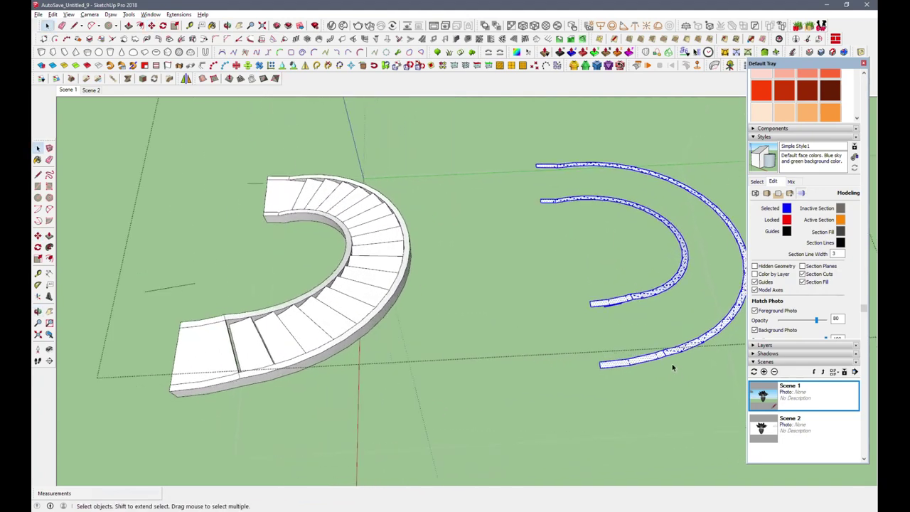
{"action": "left_click", "coordinate": [653, 360]}
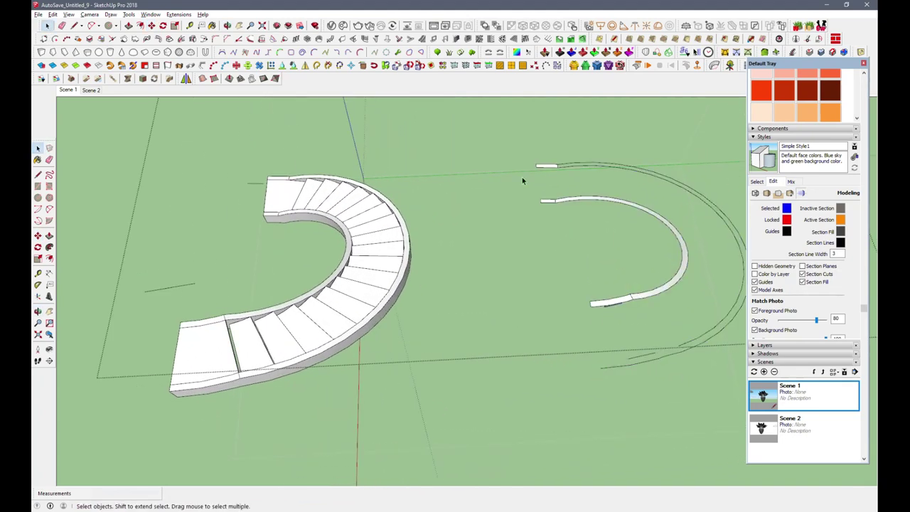
{"action": "middle_click_drag", "start_coordinate": [561, 167], "coordinate": [567, 159]}
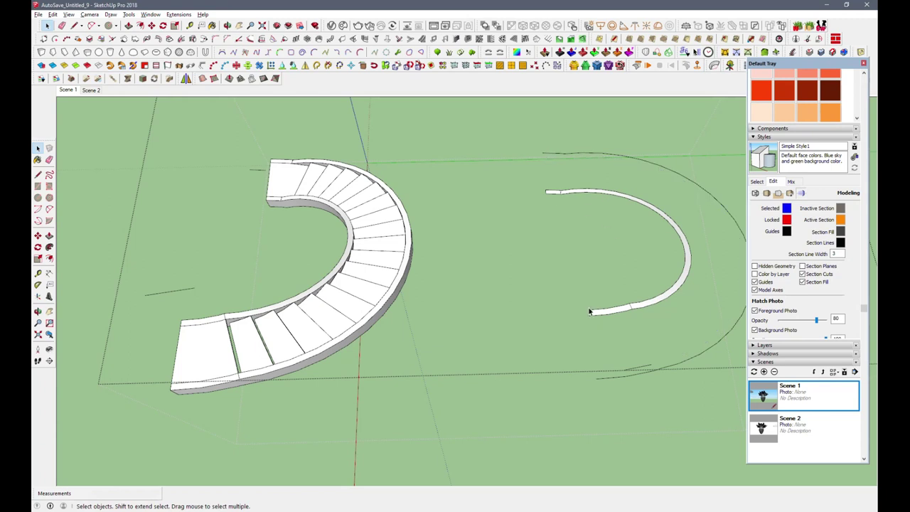
{"action": "left_click", "coordinate": [633, 304]}
{"action": "key", "text": "Delete"}
{"action": "scroll", "coordinate": [623, 309], "scroll_direction": "up", "scroll_amount": 2}
{"action": "scroll", "coordinate": [623, 320], "scroll_direction": "up", "scroll_amount": 1}
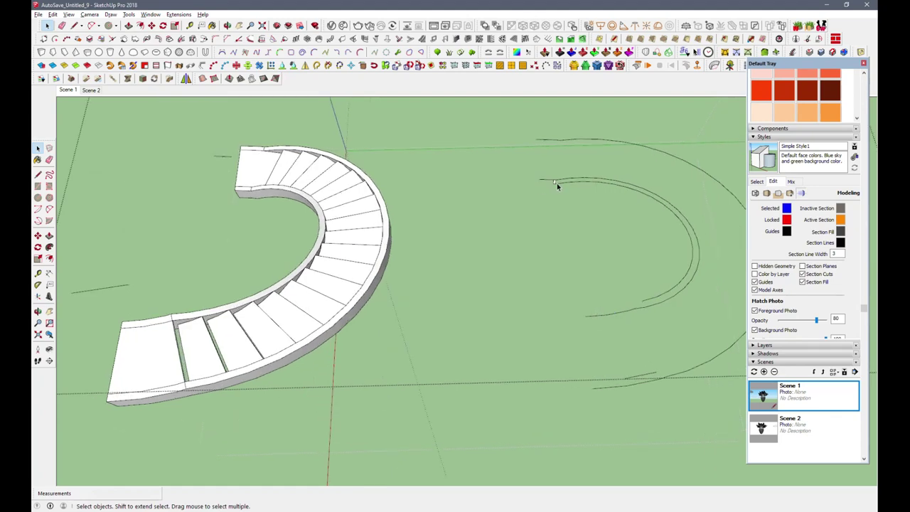
- Build a 3' Vertical cross fence along both arc curves
{"action": "mouse_move", "coordinate": [632, 375]}
{"action": "middle_mouse_down"}
{"action": "mouse_move", "coordinate": [476, 355]}
{"action": "mouse_move", "coordinate": [479, 205]}
{"action": "middle_mouse_up"}
{"action": "mouse_move", "coordinate": [394, 132]}
{"action": "left_mouse_down"}
{"action": "mouse_move", "coordinate": [689, 349]}
{"action": "mouse_move", "coordinate": [707, 352]}
{"action": "left_mouse_up"}
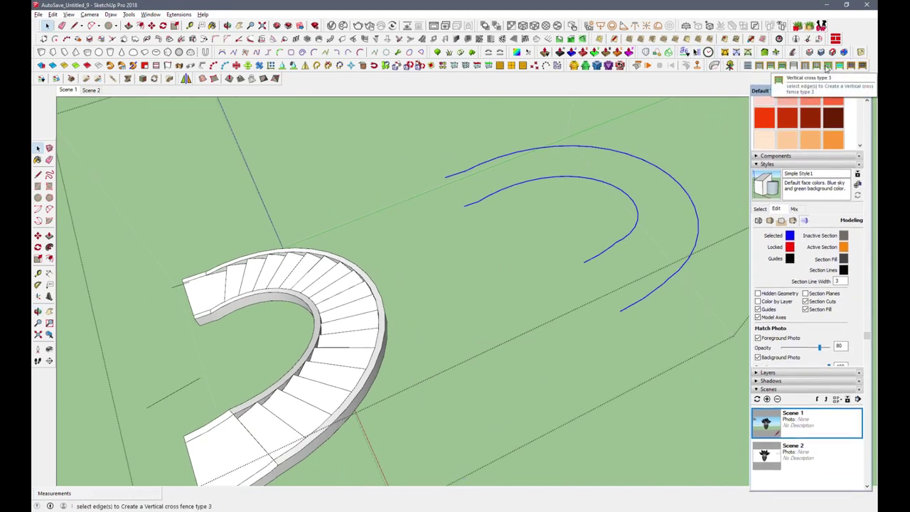
{"action": "left_click", "coordinate": [817, 65]}
{"action": "left_click", "coordinate": [442, 267]}
{"action": "left_click", "coordinate": [482, 279]}
{"action": "middle_click_drag", "start_coordinate": [482, 279], "coordinate": [566, 350]}
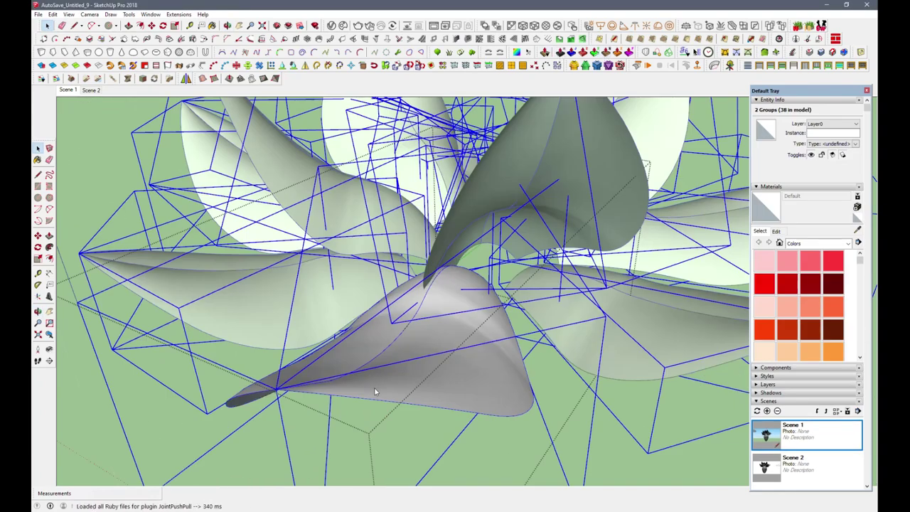
- Give the petal surface thickness
{"action": "left_click_drag", "start_coordinate": [376, 390], "coordinate": [378, 389]}
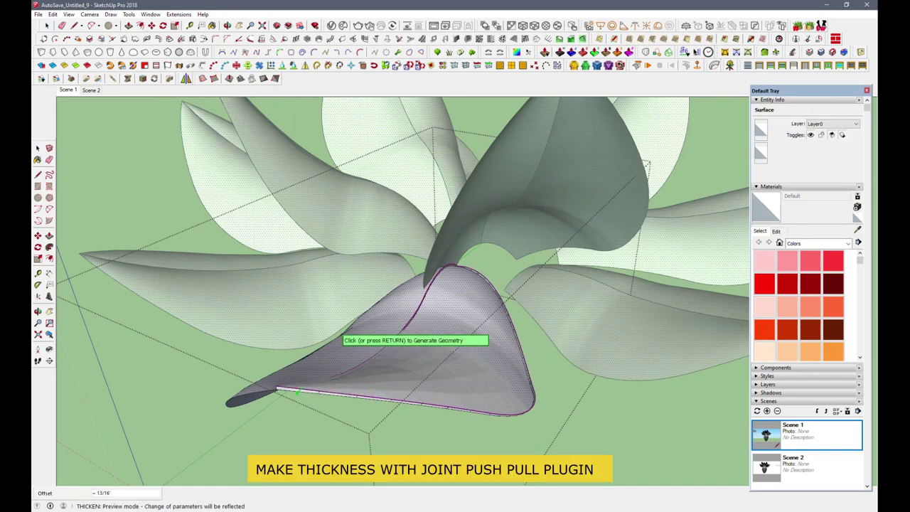
{"action": "middle_click_drag", "start_coordinate": [325, 409], "coordinate": [393, 349]}
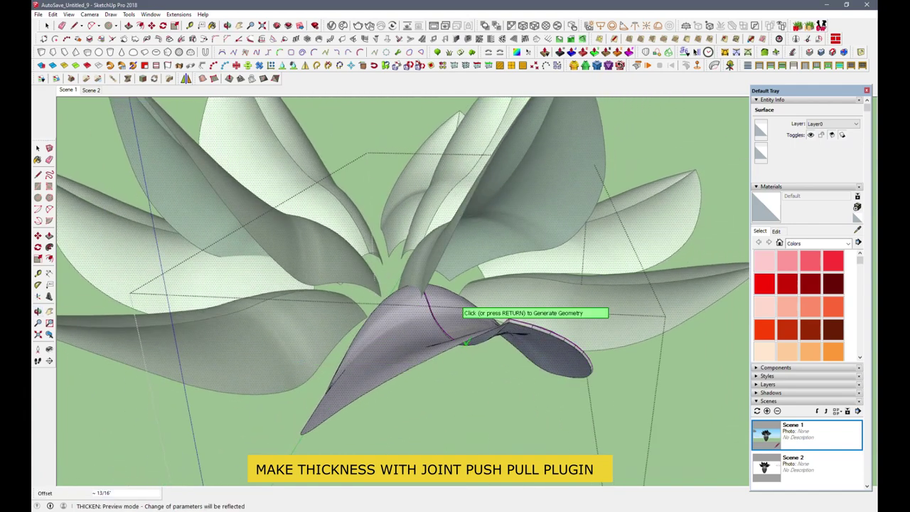
{"action": "left_click", "coordinate": [456, 343]}
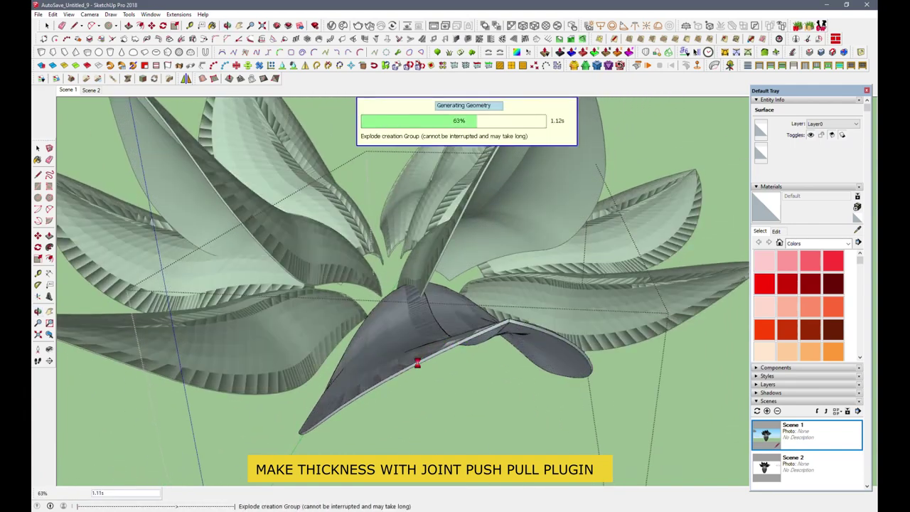
{"action": "middle_click_drag", "start_coordinate": [415, 361], "coordinate": [390, 325]}
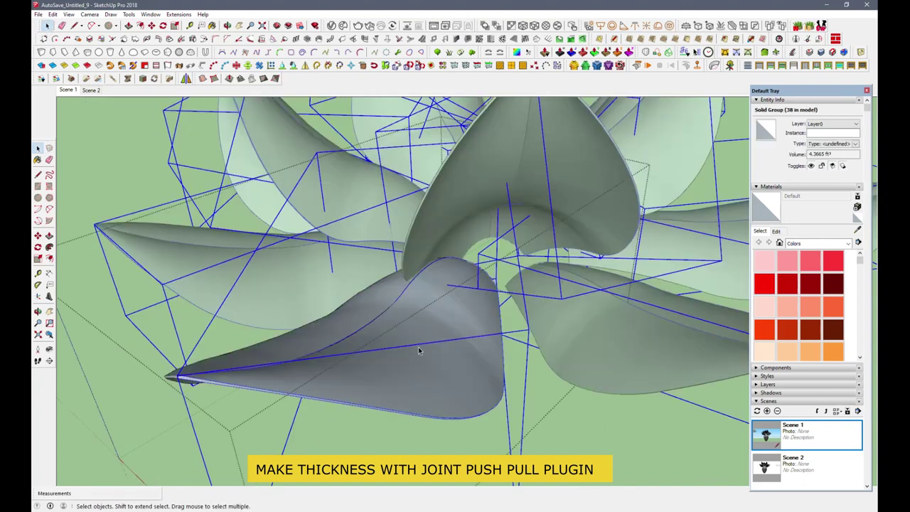
- Reverse the faces of the selected petal surfaces and the first dark leaf
{"action": "middle_click_drag", "start_coordinate": [404, 363], "coordinate": [410, 375]}
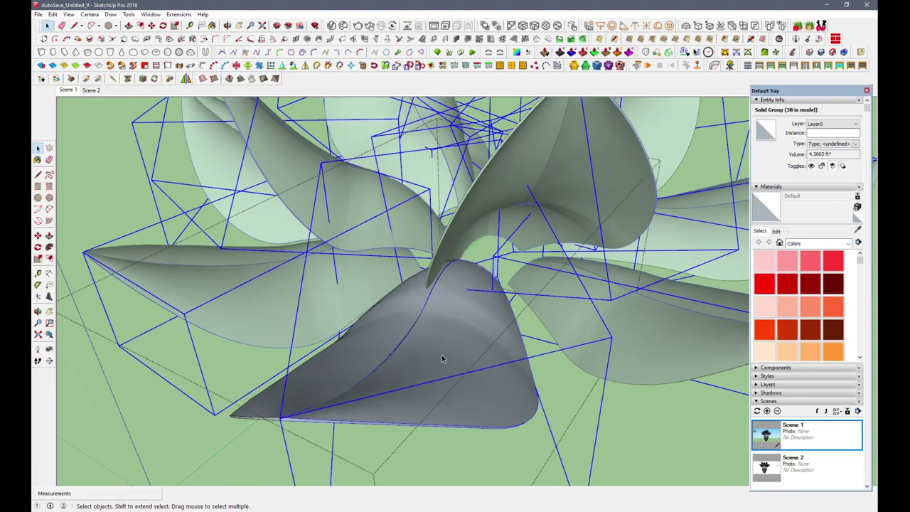
{"action": "right_click", "coordinate": [440, 363]}
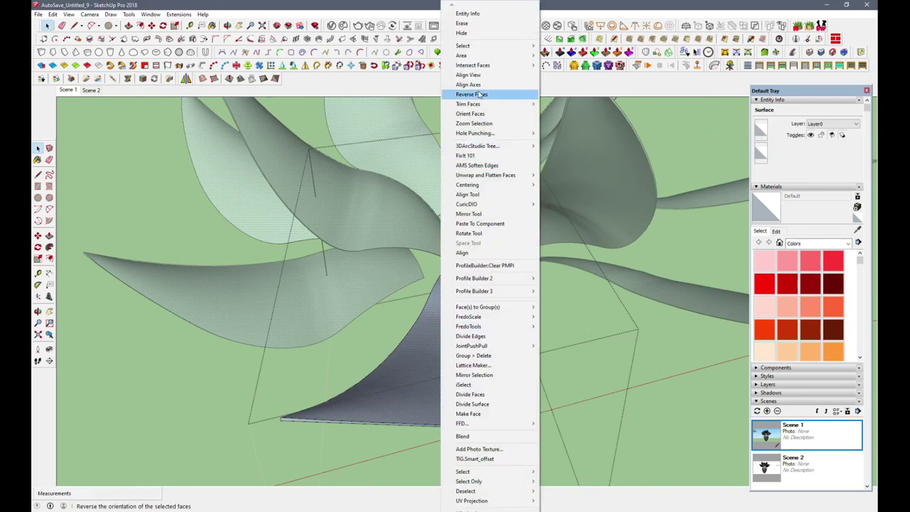
{"action": "left_click", "coordinate": [479, 94]}
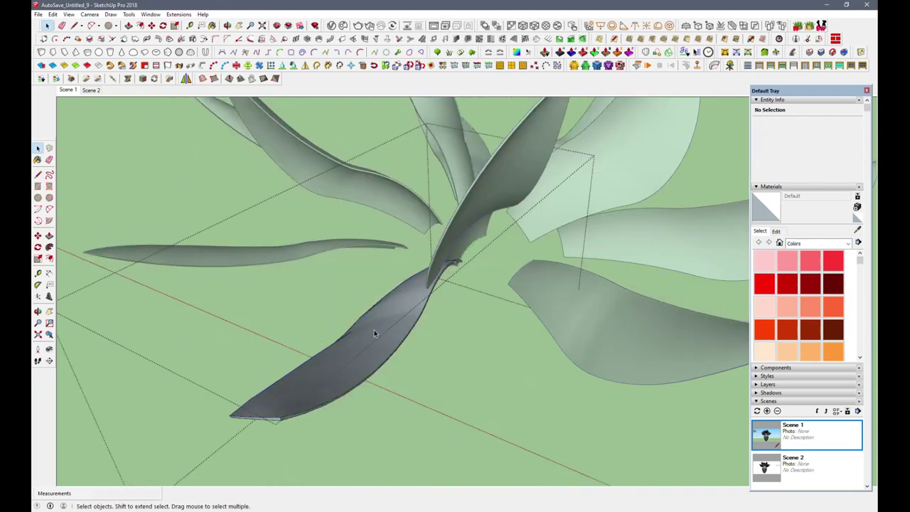
{"action": "right_click", "coordinate": [374, 330]}
{"action": "left_click", "coordinate": [416, 92]}
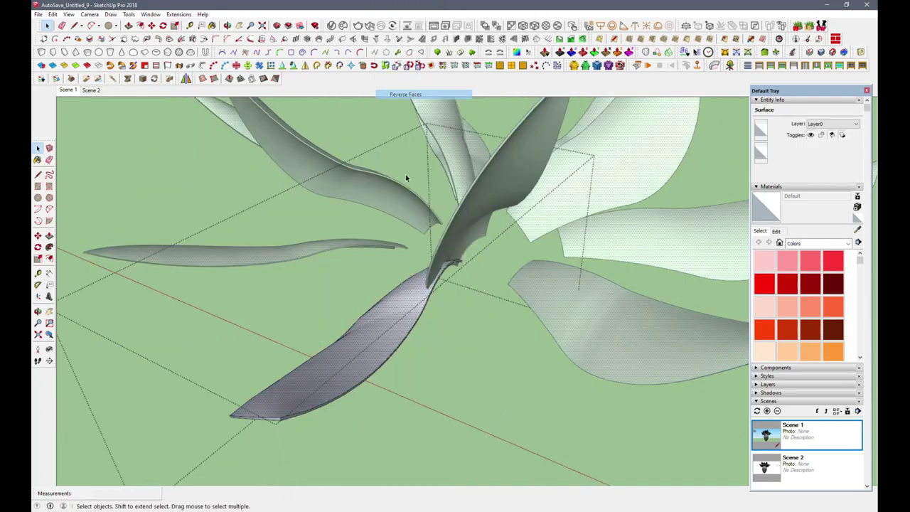
- Reverse two more dark leaves so their lighter front sides show
{"action": "mouse_move", "coordinate": [422, 344]}
{"action": "middle_mouse_down"}
{"action": "mouse_move", "coordinate": [427, 203]}
{"action": "mouse_move", "coordinate": [437, 197]}
{"action": "middle_mouse_up"}
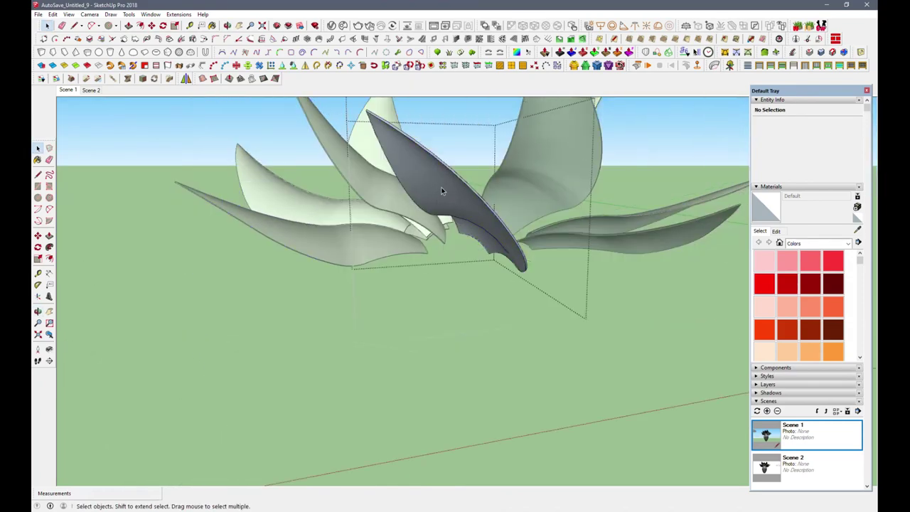
{"action": "right_click", "coordinate": [441, 190]}
{"action": "left_click", "coordinate": [488, 98]}
{"action": "middle_click_drag", "start_coordinate": [424, 197], "coordinate": [378, 210]}
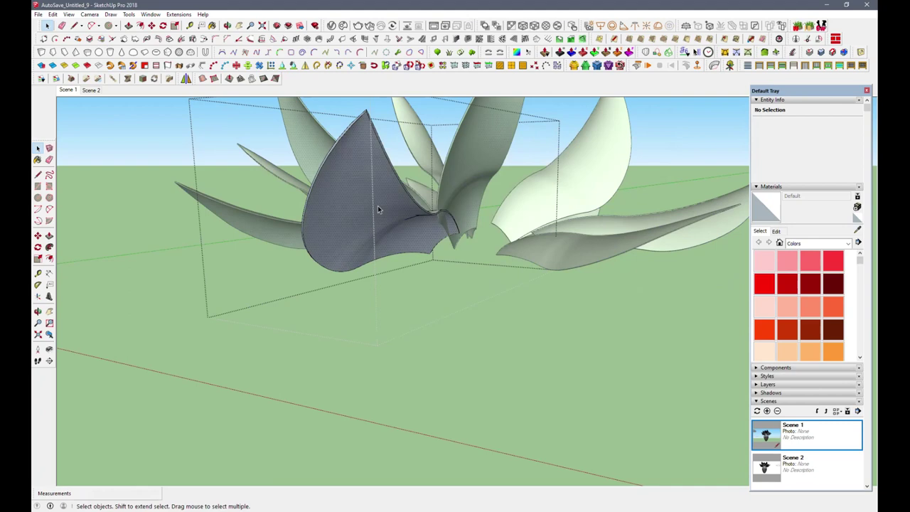
{"action": "right_click", "coordinate": [379, 209]}
{"action": "left_click", "coordinate": [412, 95]}
{"action": "middle_click_drag", "start_coordinate": [393, 361], "coordinate": [388, 355]}
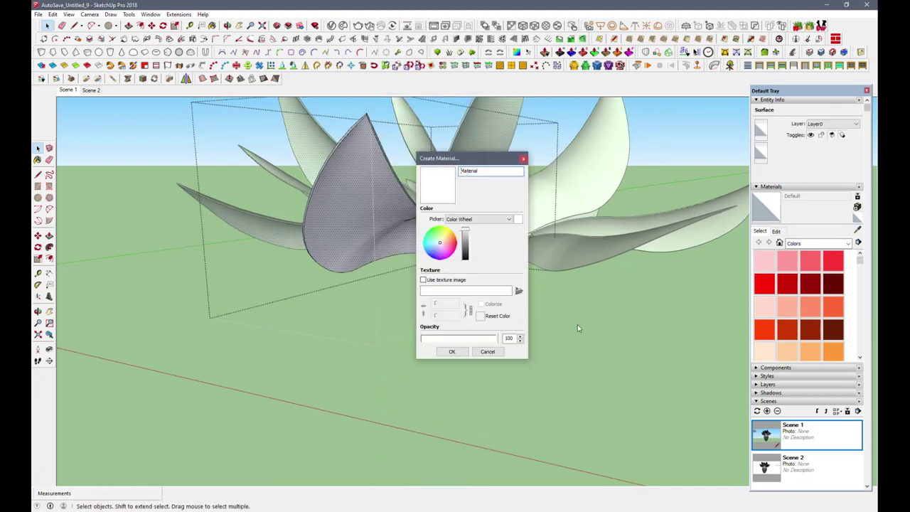
- Paint the central leaf with the brown shingle wood material
{"action": "mouse_move", "coordinate": [398, 209]}
{"action": "middle_mouse_down"}
{"action": "mouse_move", "coordinate": [402, 305]}
{"action": "mouse_move", "coordinate": [480, 320]}
{"action": "middle_mouse_up"}
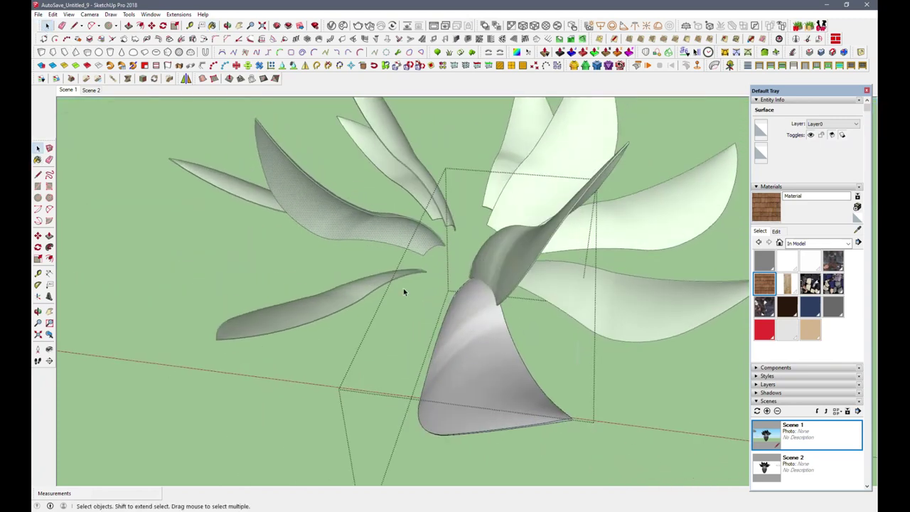
{"action": "middle_click_drag", "start_coordinate": [403, 290], "coordinate": [457, 315]}
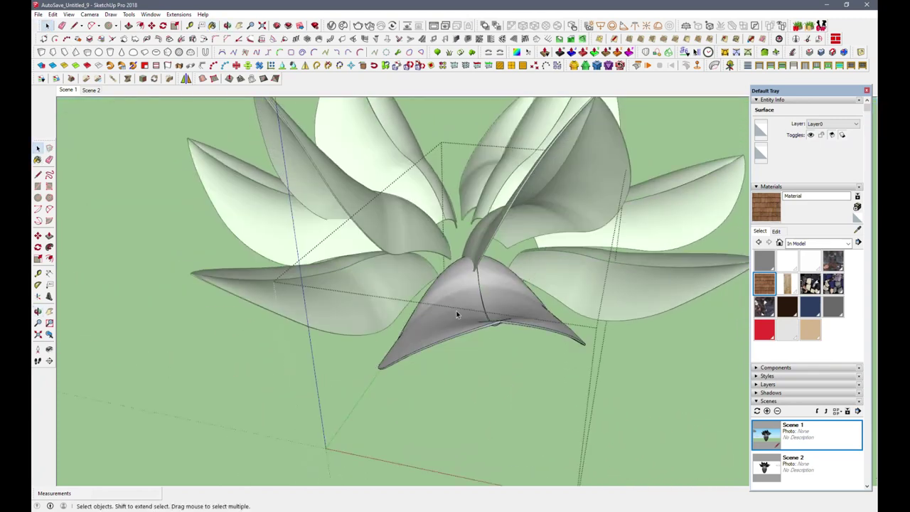
{"action": "left_click", "coordinate": [457, 315]}
{"action": "left_click", "coordinate": [473, 304]}
{"action": "middle_click_drag", "start_coordinate": [473, 304], "coordinate": [285, 145]}
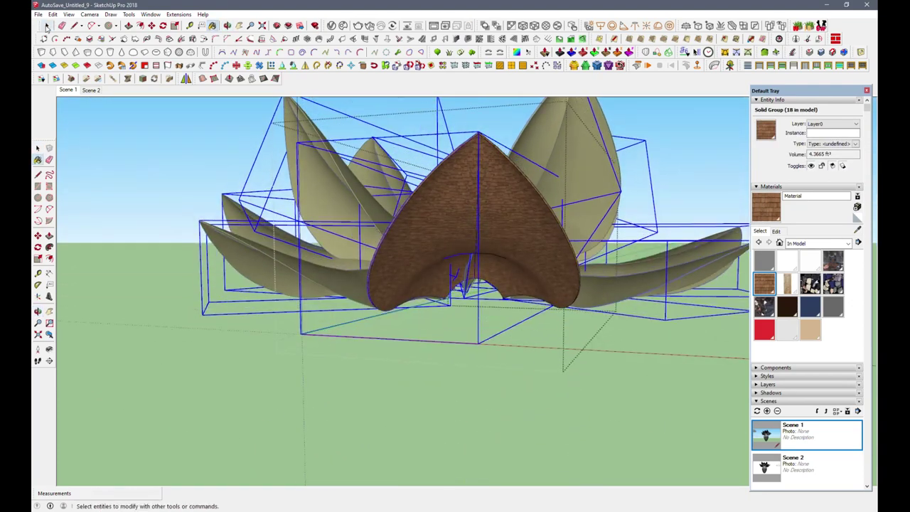
{"action": "left_click", "coordinate": [46, 26]}
- Create Material1 using the red JPG texture from Downloads
{"action": "double_click", "coordinate": [444, 210]}
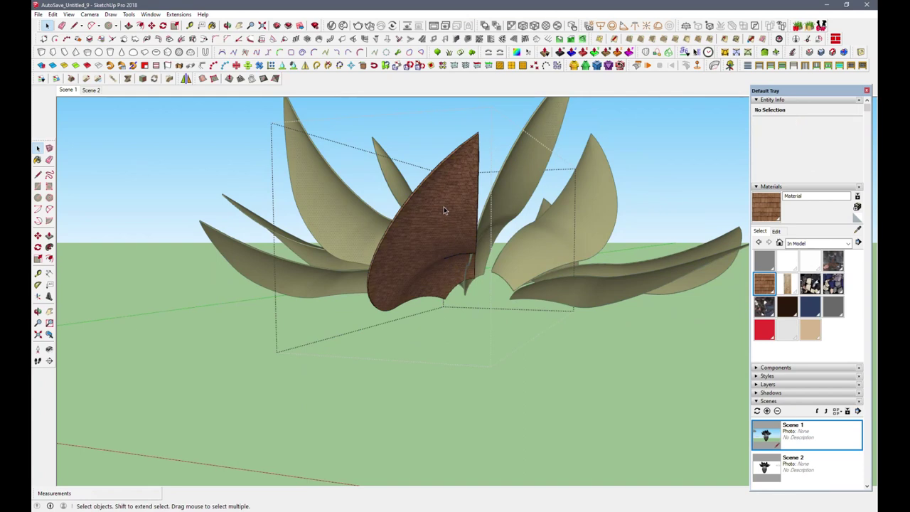
{"action": "scroll", "coordinate": [447, 205], "scroll_direction": "up", "scroll_amount": 3}
{"action": "left_click", "coordinate": [447, 205]}
{"action": "scroll", "coordinate": [446, 205], "scroll_direction": "up", "scroll_amount": 3}
{"action": "left_click", "coordinate": [857, 207]}
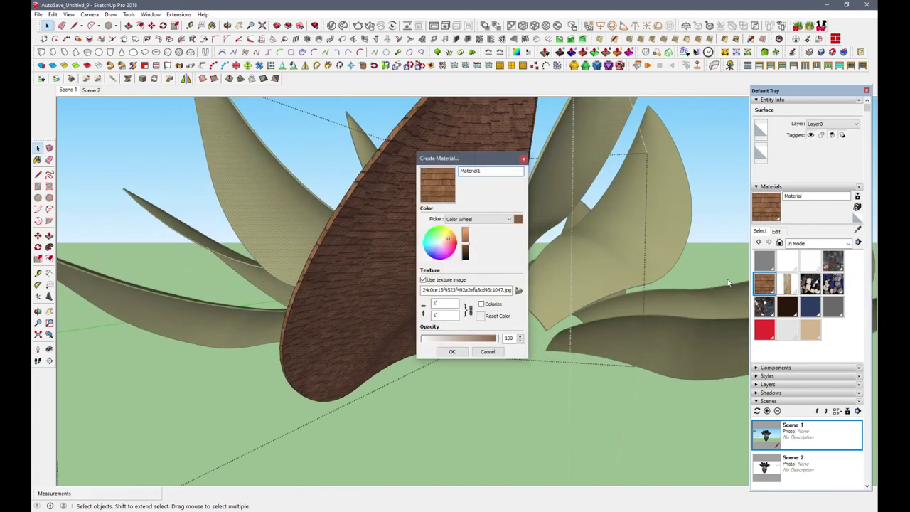
{"action": "left_click", "coordinate": [519, 290]}
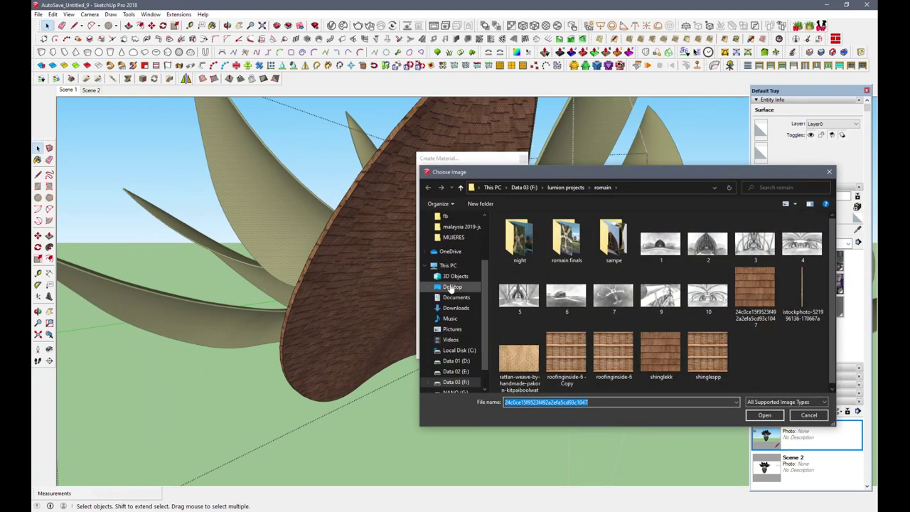
{"action": "scroll", "coordinate": [467, 255], "scroll_direction": "up", "scroll_amount": 3}
{"action": "left_click", "coordinate": [456, 244]}
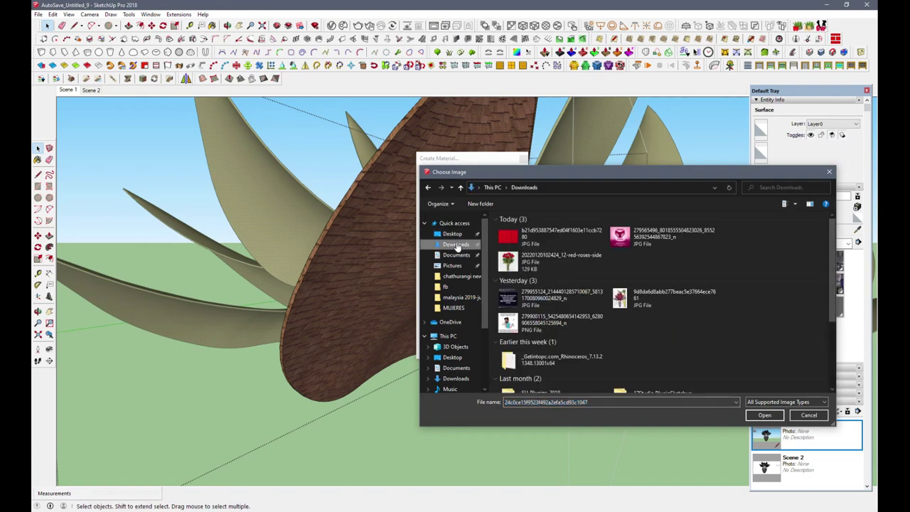
{"action": "double_click", "coordinate": [565, 242]}
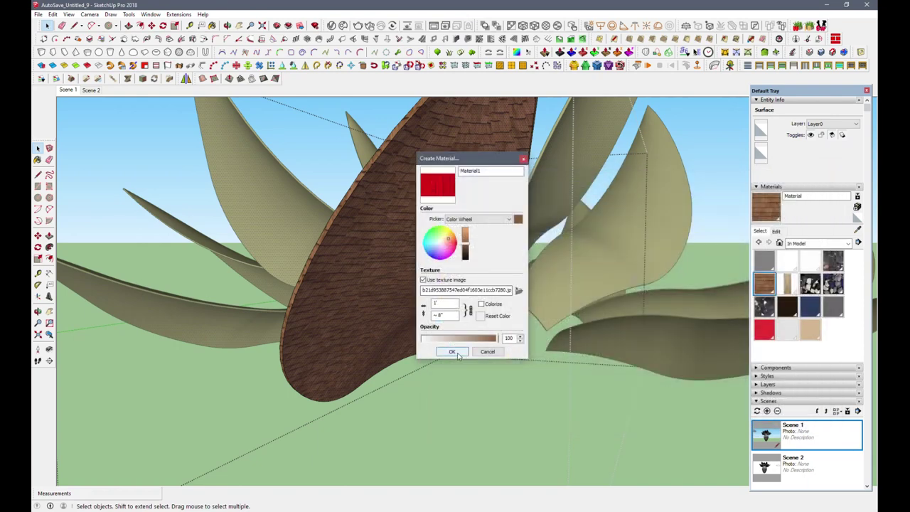
{"action": "left_click", "coordinate": [459, 355]}
- Paint the large front leaf with the red Material1
{"action": "left_click", "coordinate": [766, 216]}
{"action": "left_click", "coordinate": [453, 203]}
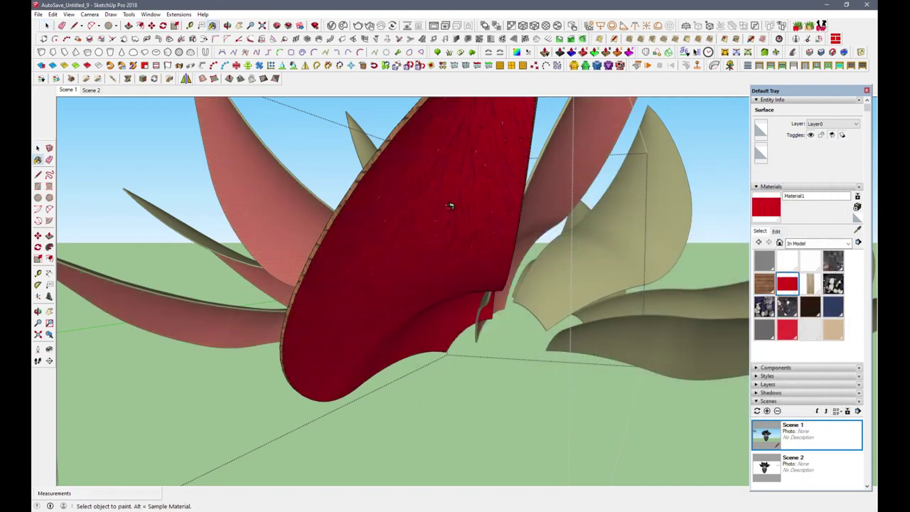
{"action": "middle_click_drag", "start_coordinate": [451, 205], "coordinate": [438, 202]}
{"action": "left_click", "coordinate": [45, 25]}
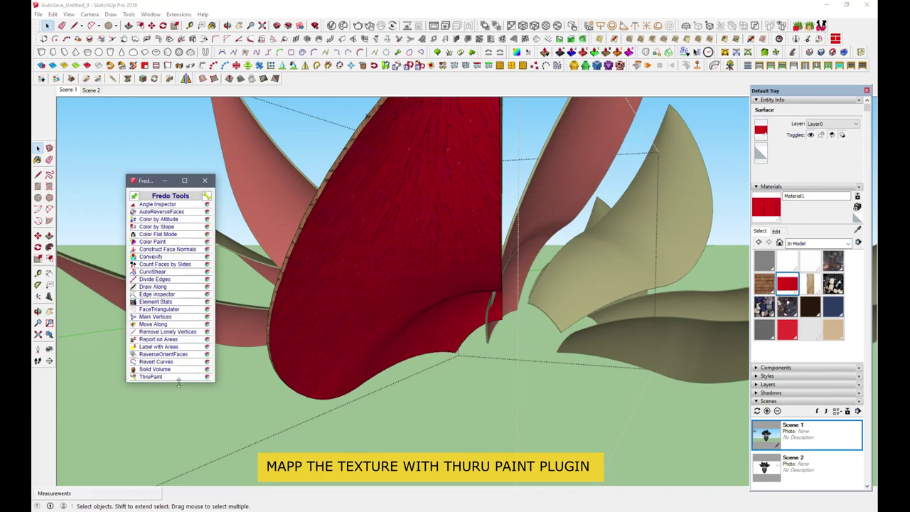
- Launch ThruPaint and orbit beneath the red leaf and brown trunk, then exit
{"action": "left_click", "coordinate": [170, 382]}
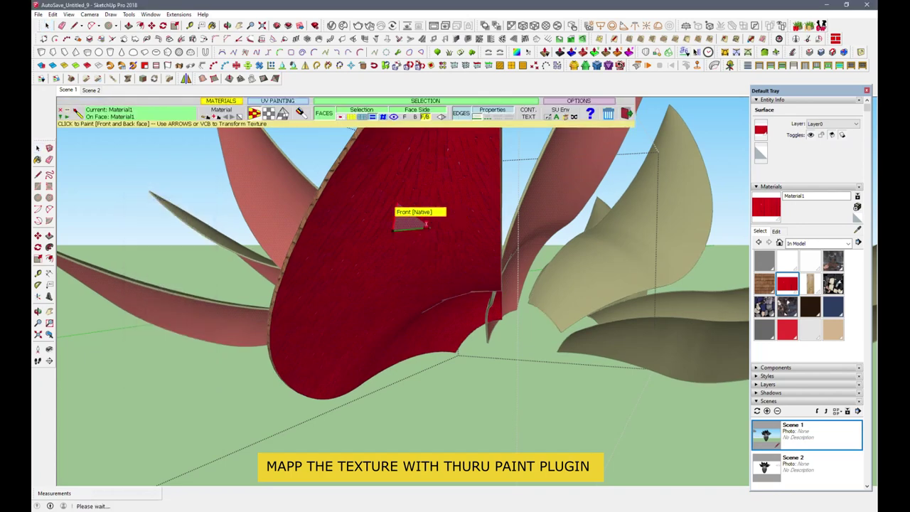
{"action": "mouse_move", "coordinate": [427, 264]}
{"action": "middle_mouse_down"}
{"action": "mouse_move", "coordinate": [337, 117]}
{"action": "mouse_move", "coordinate": [436, 171]}
{"action": "middle_mouse_up"}
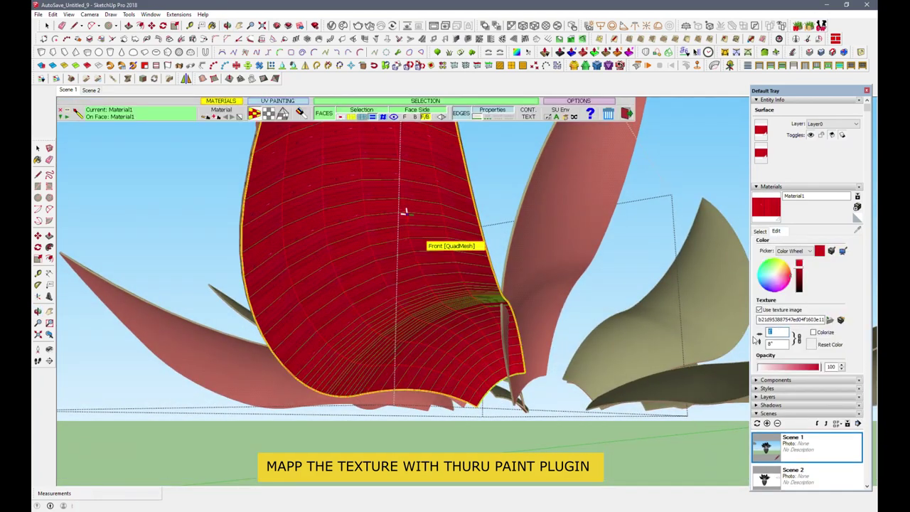
{"action": "mouse_move", "coordinate": [460, 300]}
{"action": "middle_mouse_down"}
{"action": "mouse_move", "coordinate": [463, 365]}
{"action": "mouse_move", "coordinate": [471, 375]}
{"action": "middle_mouse_up"}
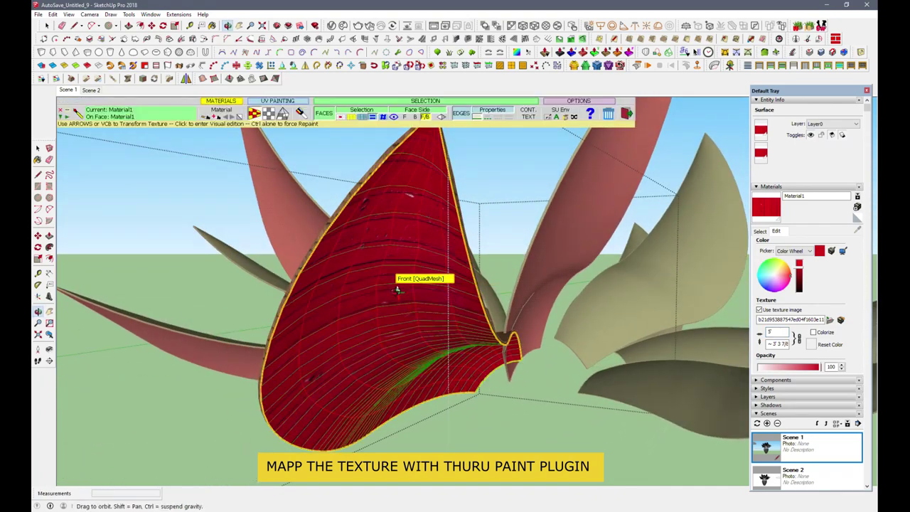
{"action": "middle_click_drag", "start_coordinate": [417, 278], "coordinate": [484, 427]}
{"action": "key", "text": "space"}
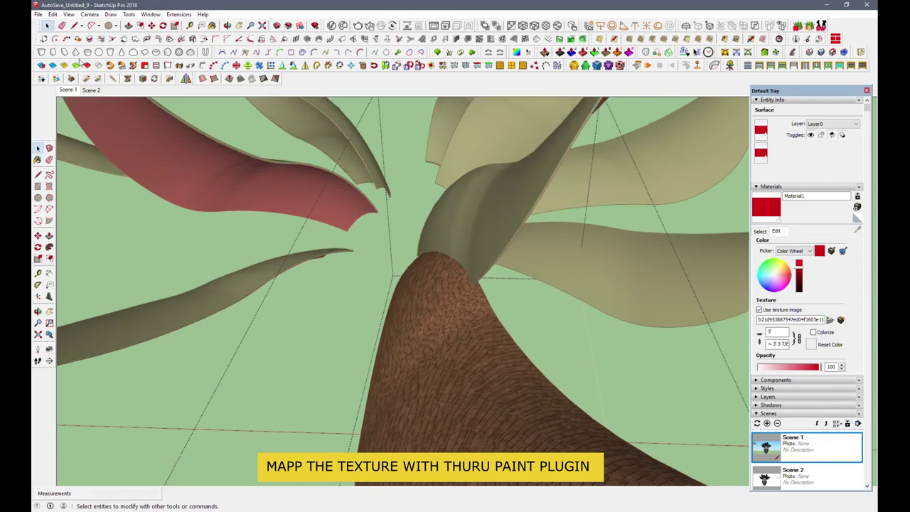
{"action": "scroll", "coordinate": [477, 360], "scroll_direction": "down", "scroll_amount": 3}
{"action": "scroll", "coordinate": [426, 326], "scroll_direction": "up", "scroll_amount": 2}
{"action": "scroll", "coordinate": [426, 340], "scroll_direction": "up", "scroll_amount": 1}
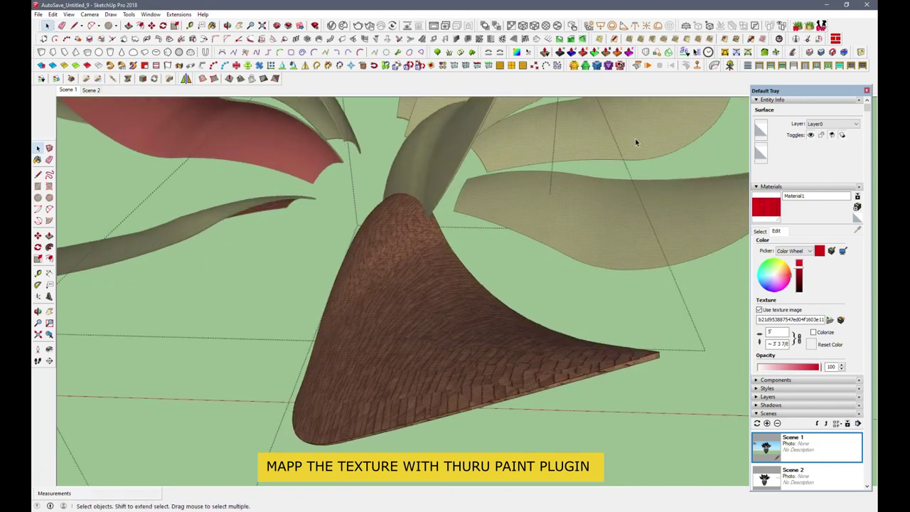
- Repaint the trunk with the brown brick material using ThruPaint
{"action": "left_click", "coordinate": [690, 53]}
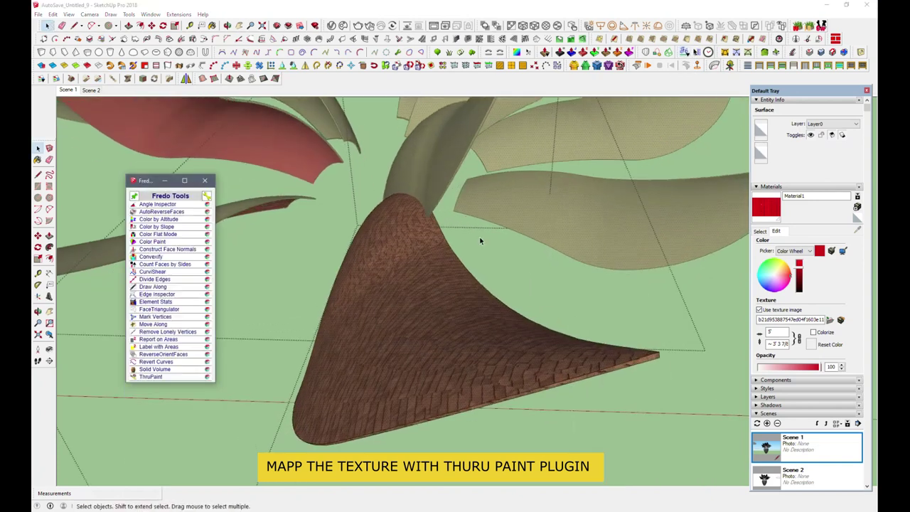
{"action": "left_click", "coordinate": [153, 377]}
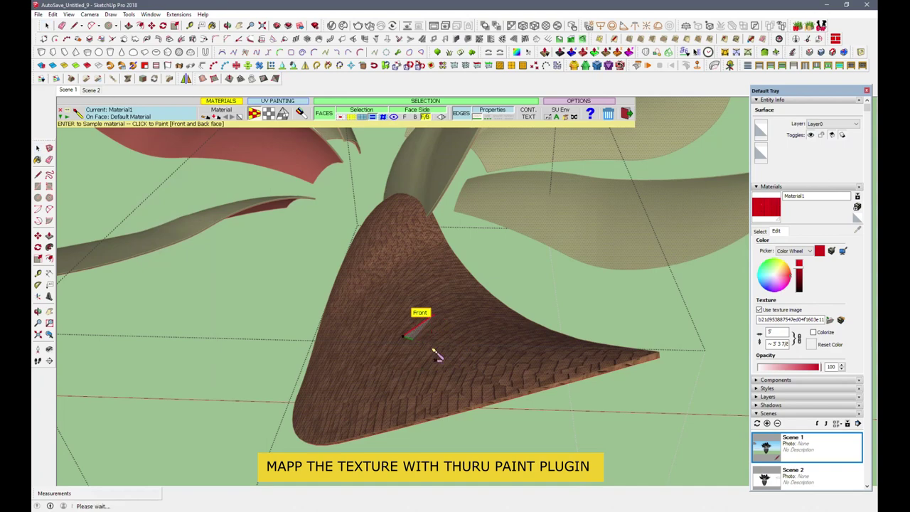
{"action": "mouse_move", "coordinate": [420, 368]}
{"action": "middle_mouse_down"}
{"action": "mouse_move", "coordinate": [522, 372]}
{"action": "mouse_move", "coordinate": [420, 366]}
{"action": "mouse_move", "coordinate": [390, 252]}
{"action": "mouse_move", "coordinate": [433, 309]}
{"action": "mouse_move", "coordinate": [533, 267]}
{"action": "middle_mouse_up"}
{"action": "left_click", "coordinate": [760, 232]}
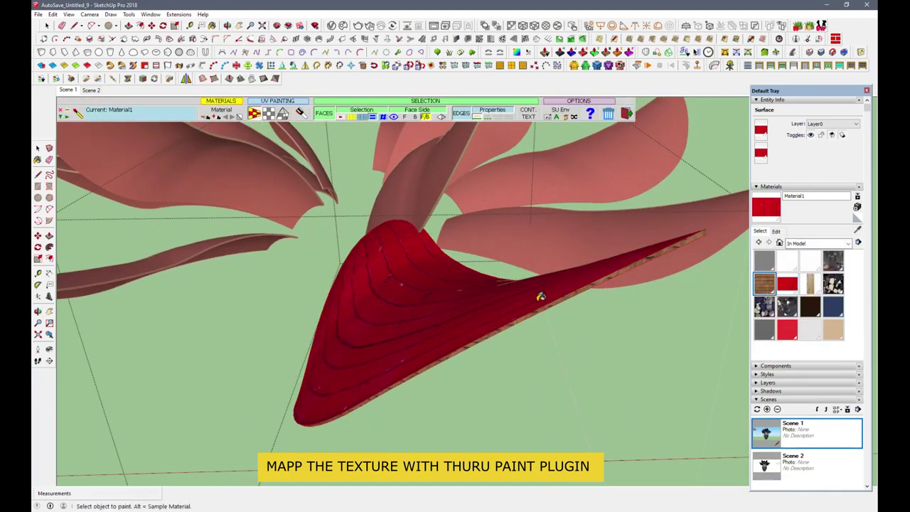
{"action": "left_click", "coordinate": [507, 315]}
{"action": "middle_click_drag", "start_coordinate": [508, 315], "coordinate": [496, 386]}
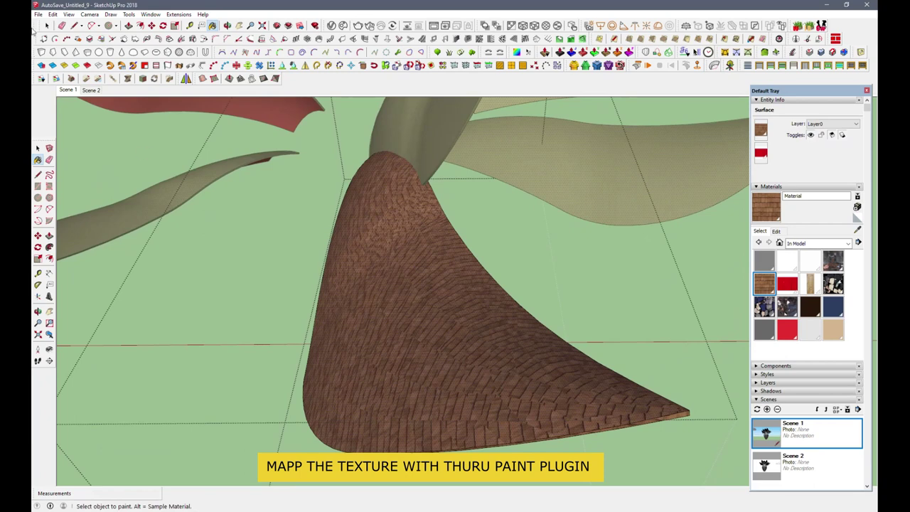
{"action": "key", "text": "space"}
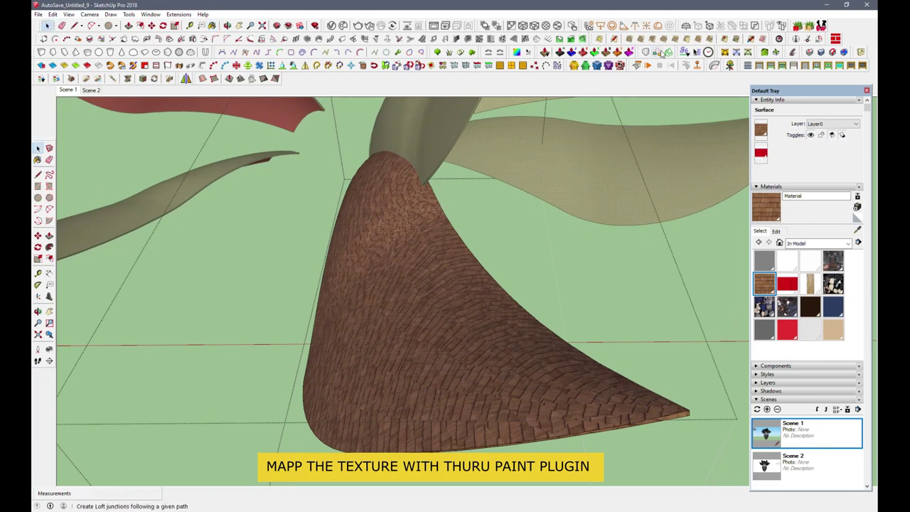
- Apply ThruPaint mapping to the trunk face and enlarge the brick texture to 3 feet
{"action": "left_click", "coordinate": [684, 57]}
{"action": "left_click", "coordinate": [151, 381]}
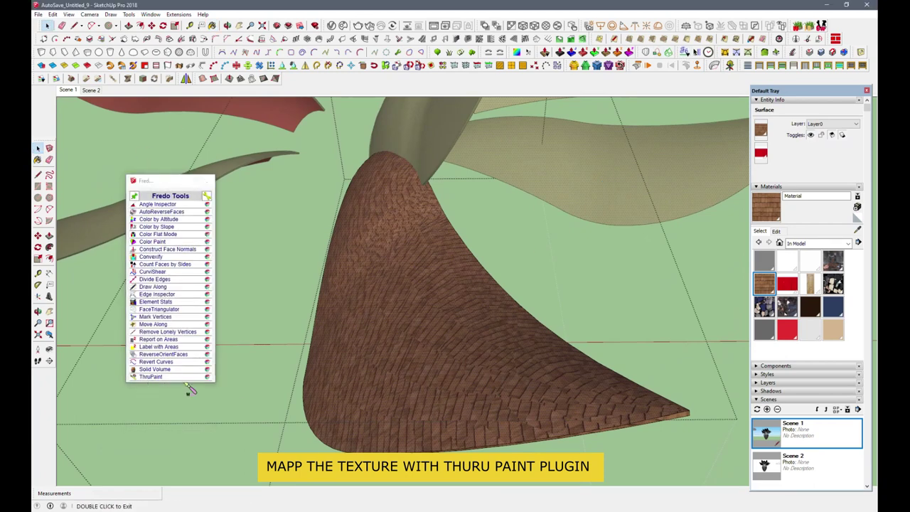
{"action": "left_click", "coordinate": [431, 363]}
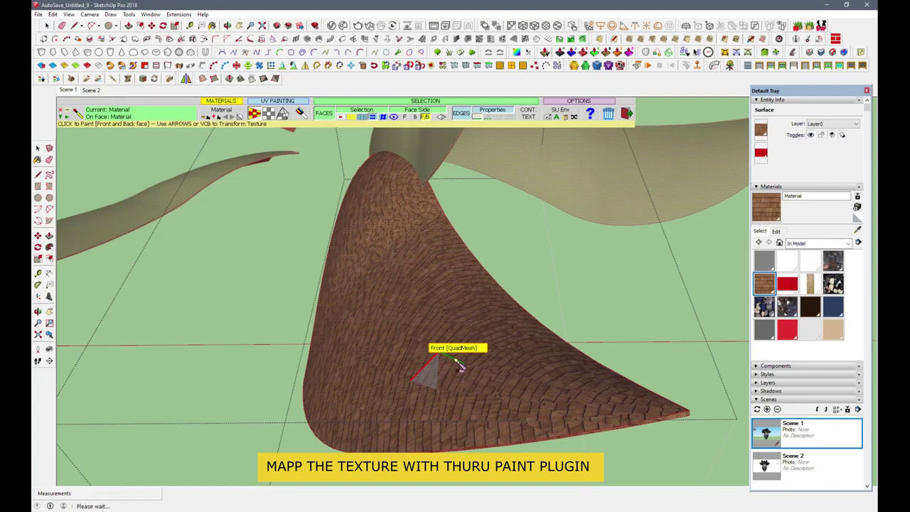
{"action": "mouse_move", "coordinate": [471, 413]}
{"action": "middle_mouse_down"}
{"action": "mouse_move", "coordinate": [630, 449]}
{"action": "mouse_move", "coordinate": [731, 345]}
{"action": "middle_mouse_up"}
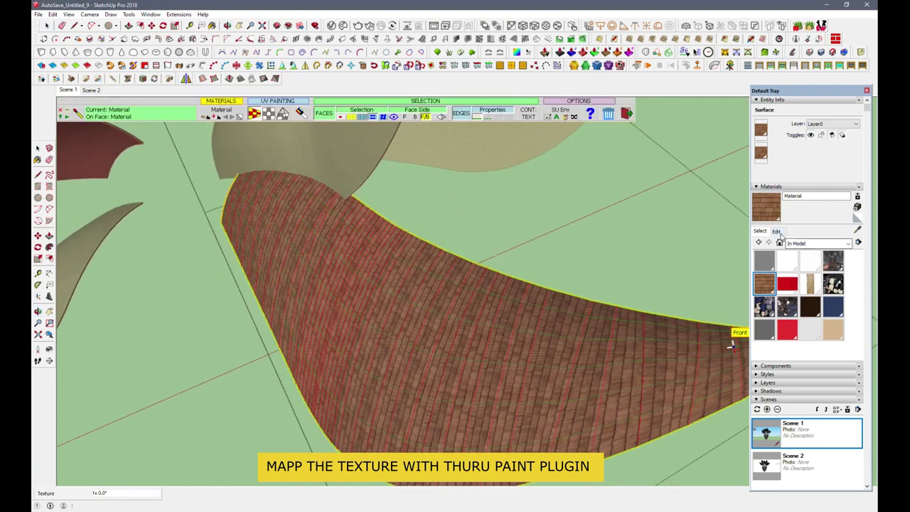
{"action": "left_click", "coordinate": [776, 232]}
{"action": "key", "text": "Return"}
{"action": "mouse_move", "coordinate": [553, 298]}
{"action": "middle_mouse_down"}
{"action": "mouse_move", "coordinate": [518, 271]}
{"action": "mouse_move", "coordinate": [498, 299]}
{"action": "mouse_move", "coordinate": [491, 289]}
{"action": "middle_mouse_up"}
{"action": "key", "text": "space"}
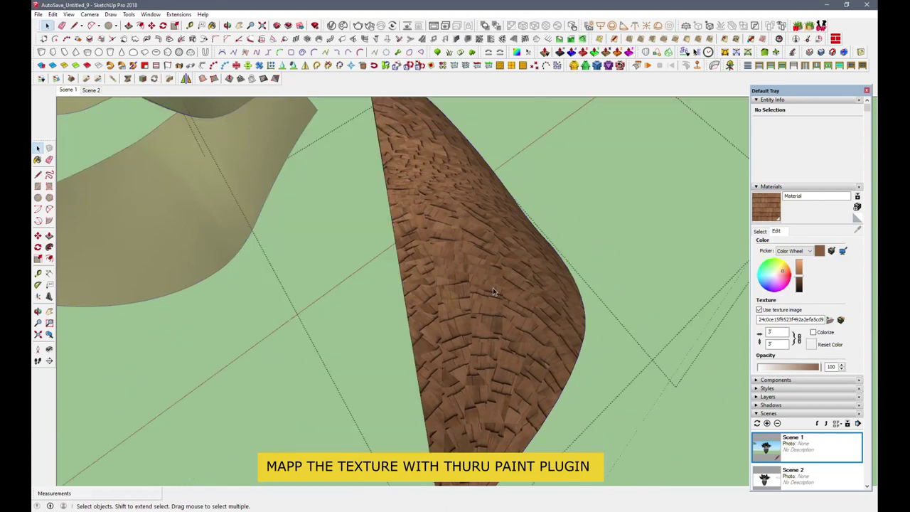
- Remap the brick texture along the curved face with ThruPaint
{"action": "left_click", "coordinate": [698, 66]}
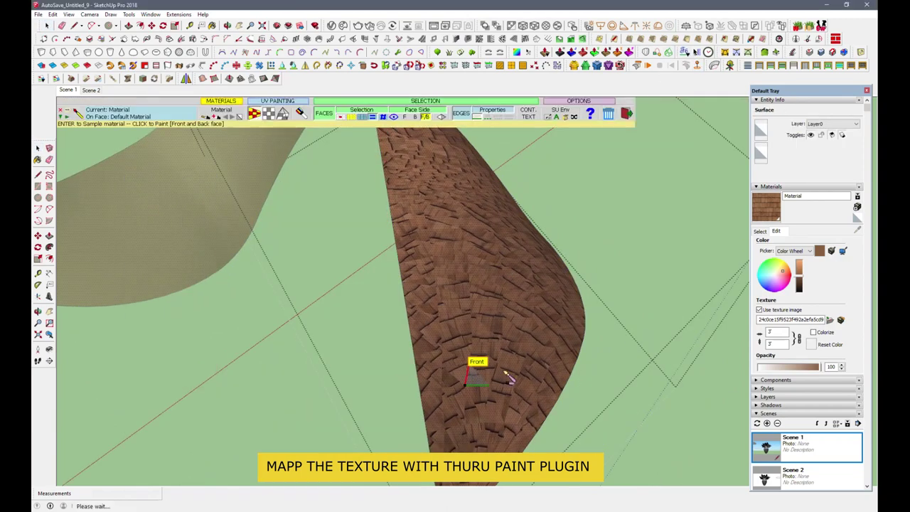
{"action": "left_click", "coordinate": [477, 377]}
{"action": "left_click", "coordinate": [48, 25]}
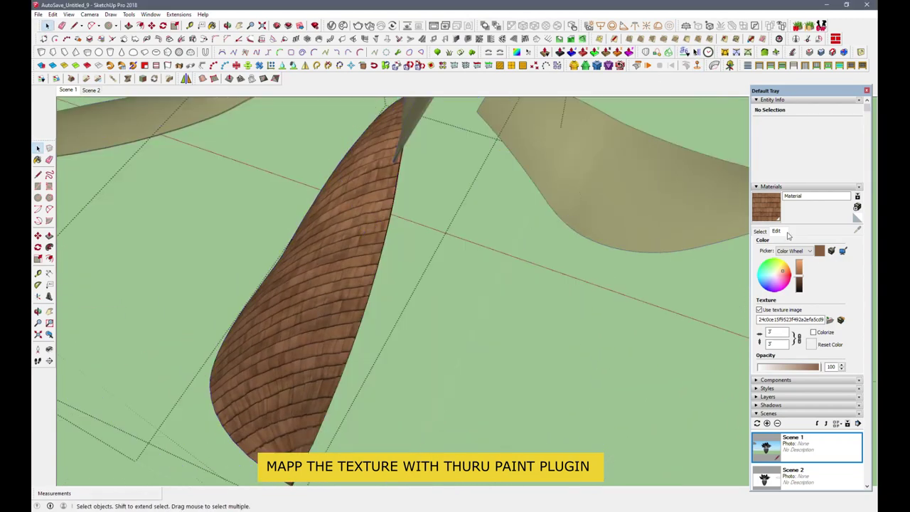
{"action": "left_click", "coordinate": [698, 65]}
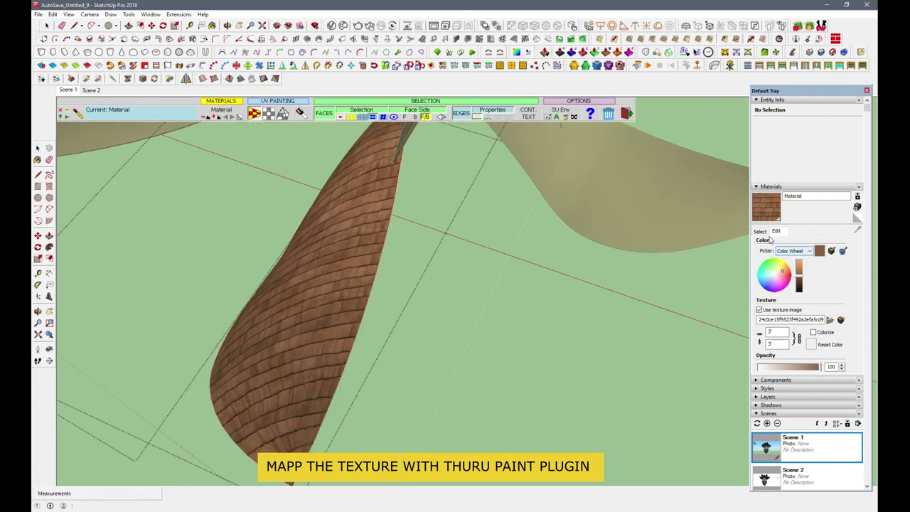
{"action": "left_click", "coordinate": [760, 232]}
- Rotate the petal's wood texture to 75° in ThruPaint's Visual mode, then orbit out
{"action": "left_click", "coordinate": [477, 278]}
{"action": "key", "text": "b"}
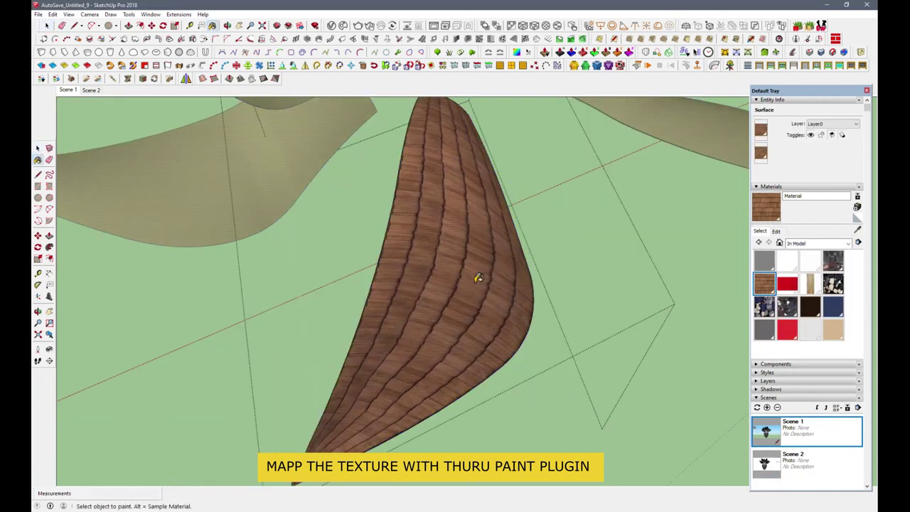
{"action": "left_click", "coordinate": [688, 57]}
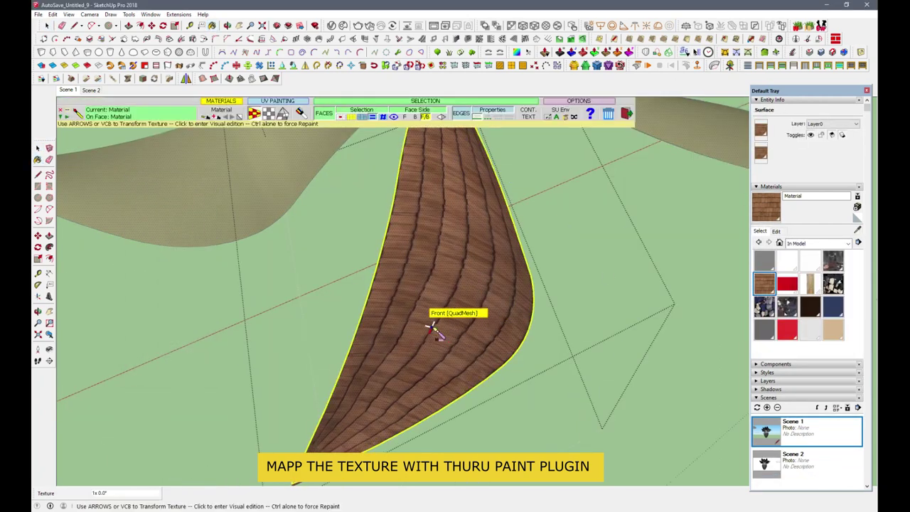
{"action": "left_click", "coordinate": [432, 327]}
{"action": "left_click_drag", "start_coordinate": [500, 349], "coordinate": [466, 297]}
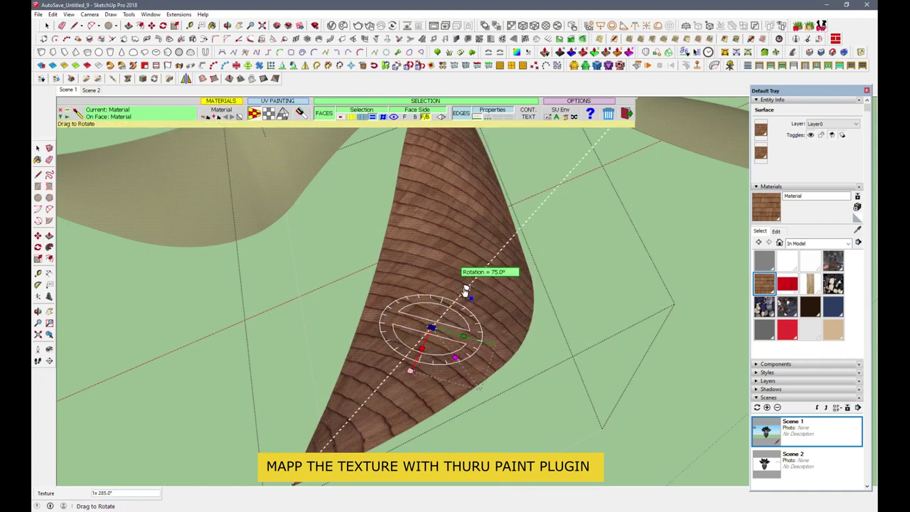
{"action": "left_click", "coordinate": [76, 26]}
{"action": "left_click", "coordinate": [106, 147]}
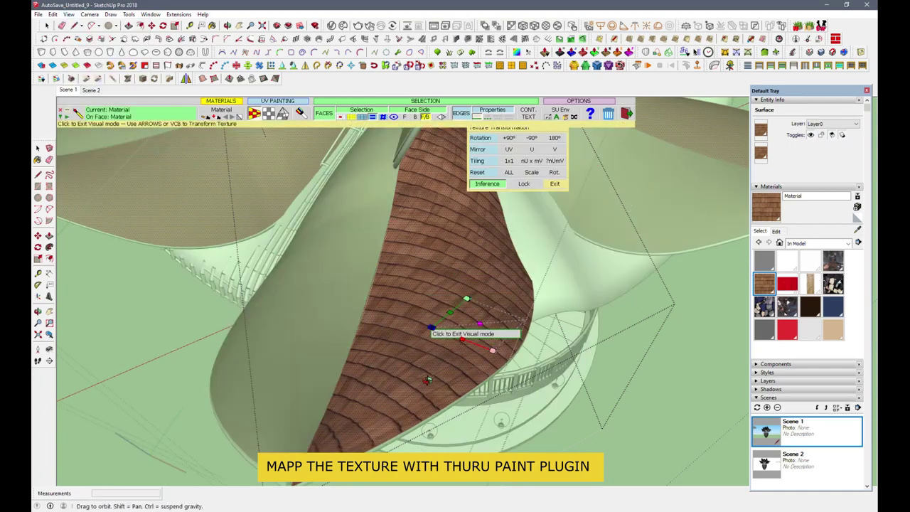
{"action": "middle_click_drag", "start_coordinate": [426, 373], "coordinate": [448, 232]}
{"action": "scroll", "coordinate": [452, 231], "scroll_direction": "up", "scroll_amount": 5}
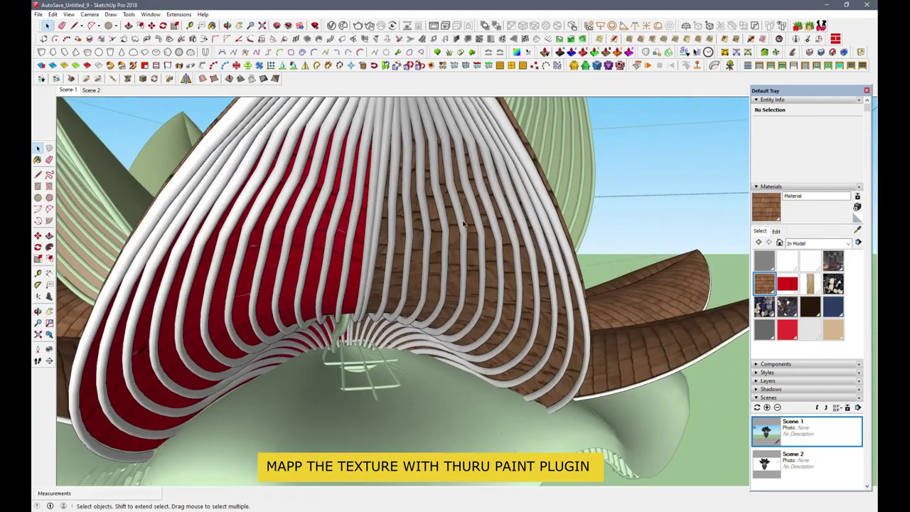
- Repaint the central petal's inner face with red Material1, replacing the brown shingles
{"action": "key", "text": "ctrl+z"}
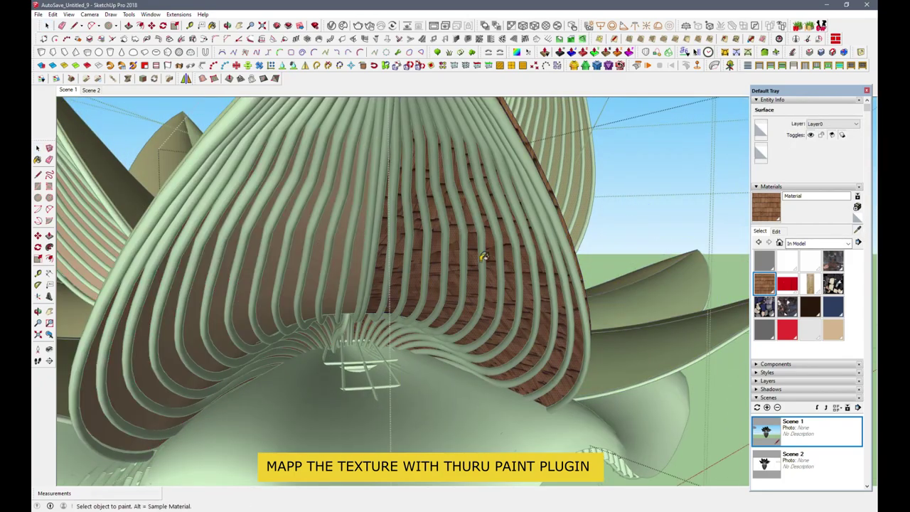
{"action": "left_click", "coordinate": [687, 53]}
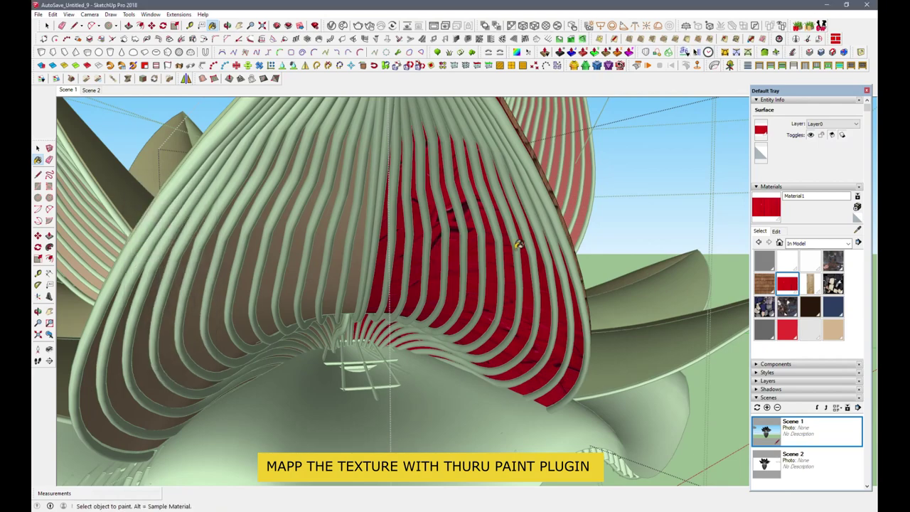
{"action": "key", "text": "space"}
{"action": "mouse_move", "coordinate": [509, 258]}
{"action": "middle_mouse_down"}
{"action": "mouse_move", "coordinate": [382, 343]}
{"action": "mouse_move", "coordinate": [421, 249]}
{"action": "middle_mouse_up"}
{"action": "scroll", "coordinate": [382, 343], "scroll_direction": "down", "scroll_amount": 5}
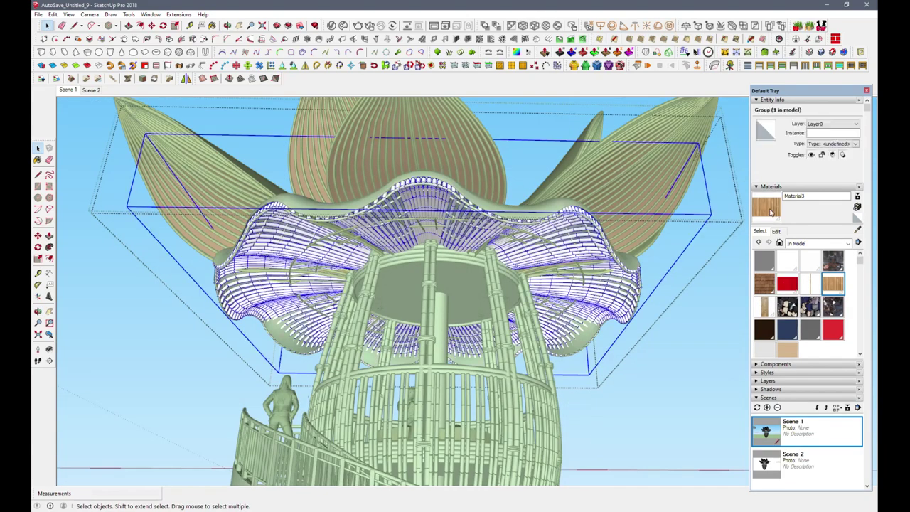
- Create new material Material5 from a darker wood texture image
{"action": "left_click", "coordinate": [451, 184]}
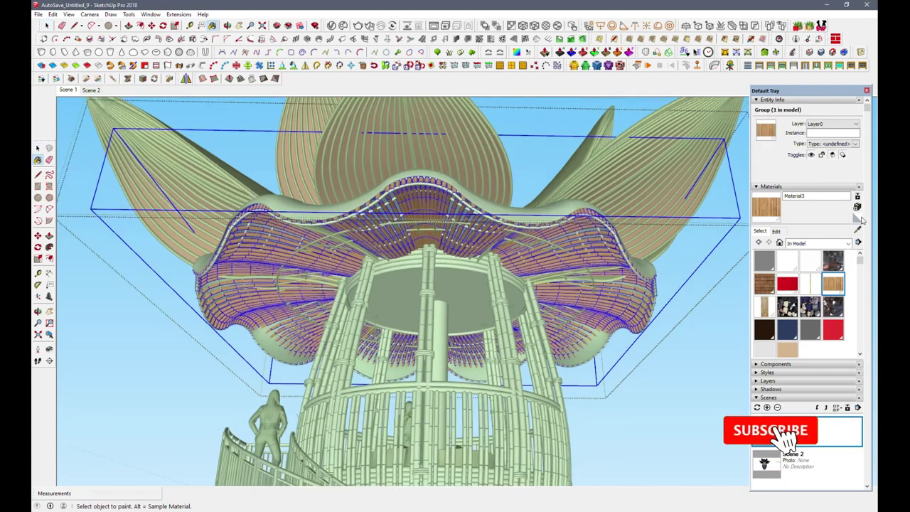
{"action": "left_click", "coordinate": [857, 206]}
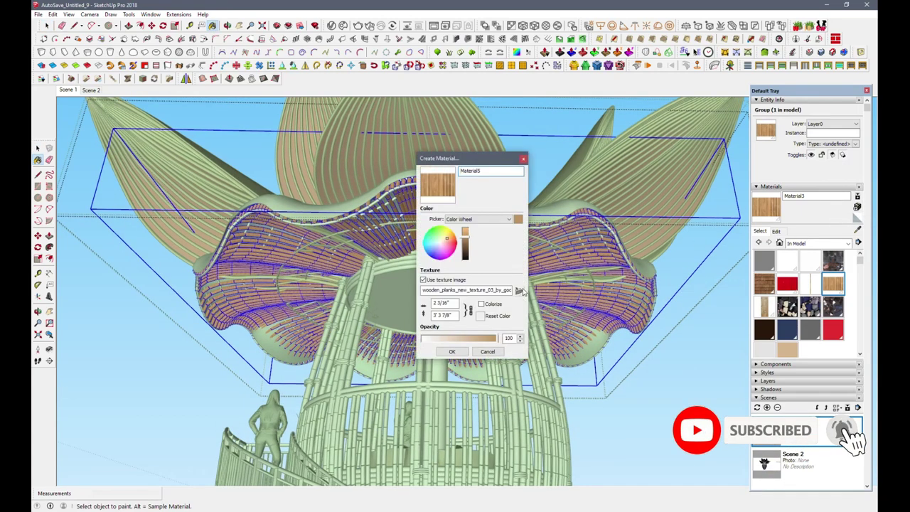
{"action": "left_click", "coordinate": [518, 292]}
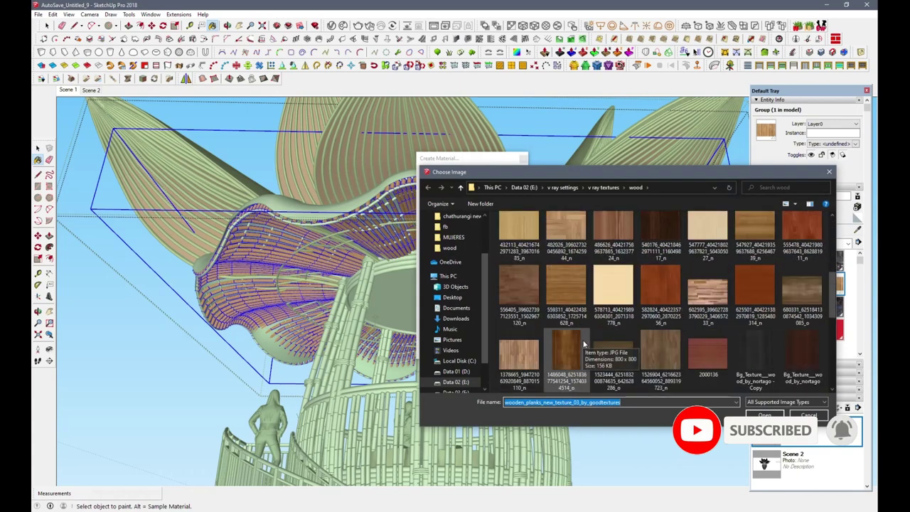
{"action": "double_click", "coordinate": [655, 345]}
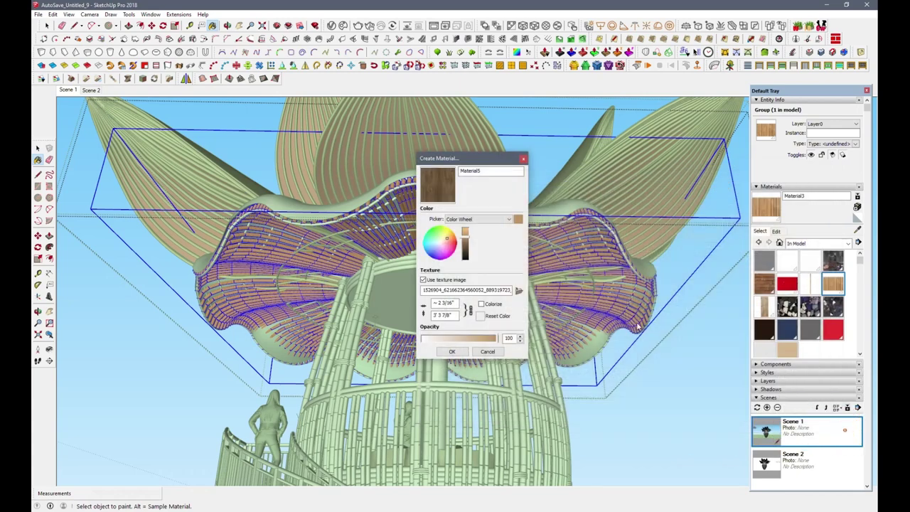
{"action": "left_click", "coordinate": [452, 351]}
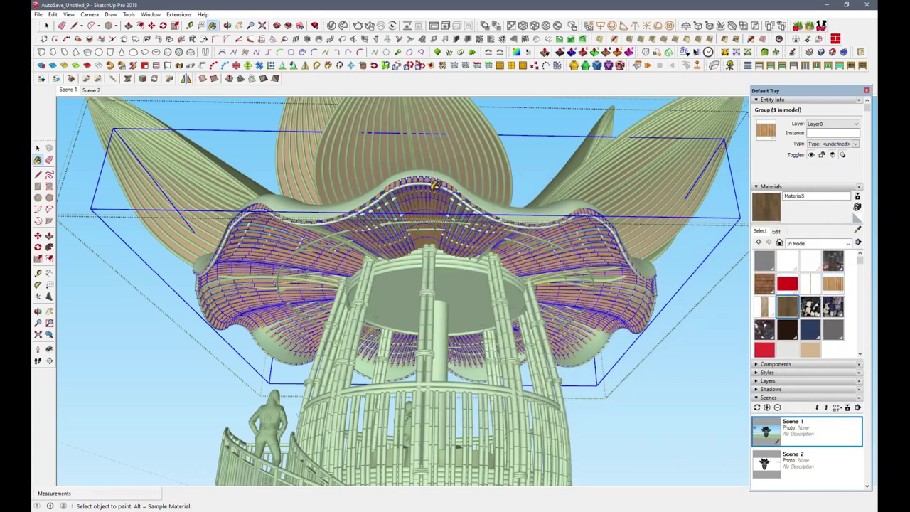
- Paint the canopy slat group with the new Material5 wood
{"action": "scroll", "coordinate": [436, 175], "scroll_direction": "up", "scroll_amount": 2}
{"action": "scroll", "coordinate": [437, 174], "scroll_direction": "up", "scroll_amount": 2}
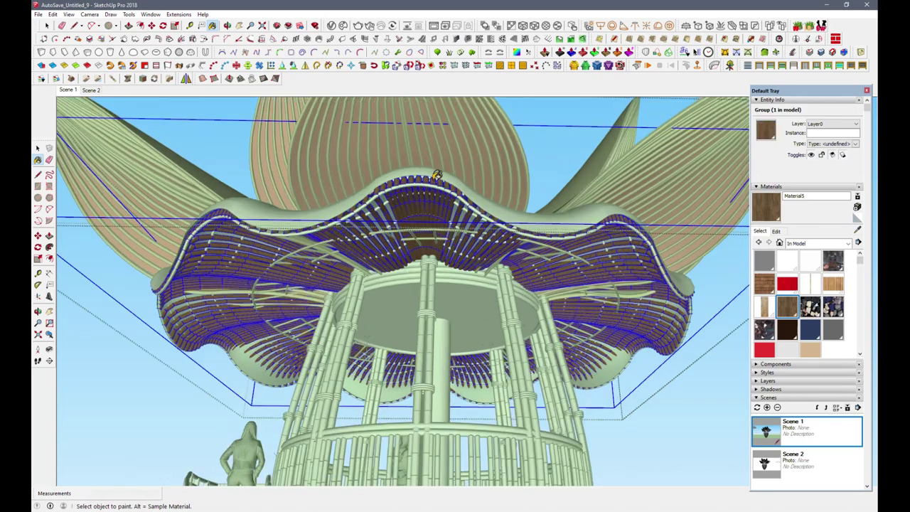
{"action": "scroll", "coordinate": [437, 174], "scroll_direction": "up", "scroll_amount": 2}
{"action": "left_click", "coordinate": [49, 25]}
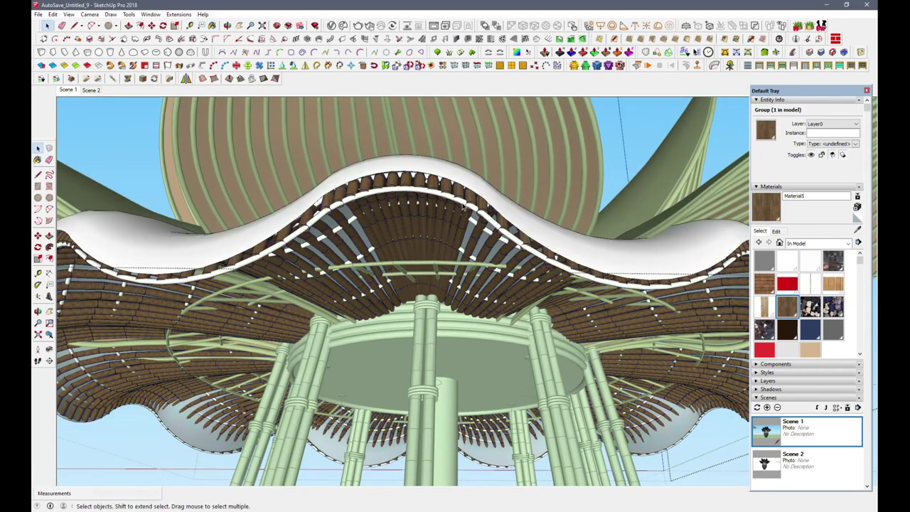
{"action": "left_click", "coordinate": [464, 203]}
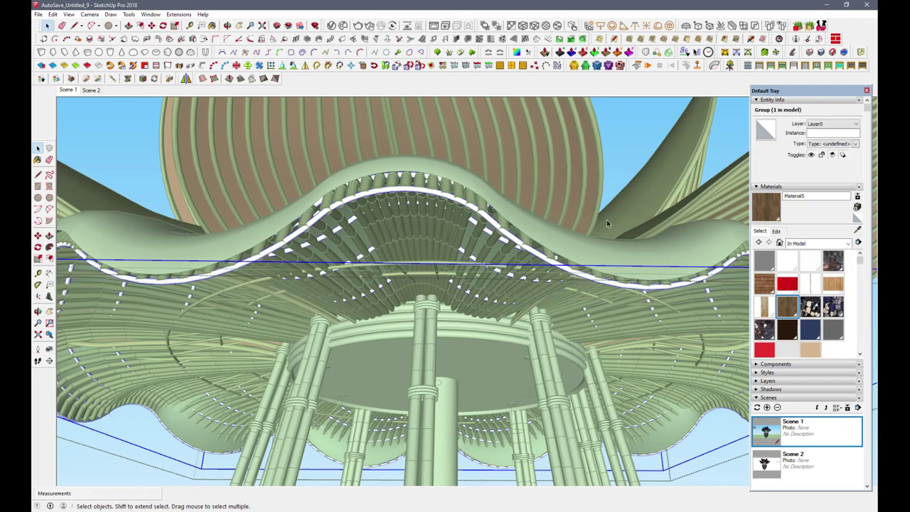
{"action": "left_click", "coordinate": [763, 208]}
{"action": "left_click", "coordinate": [443, 189]}
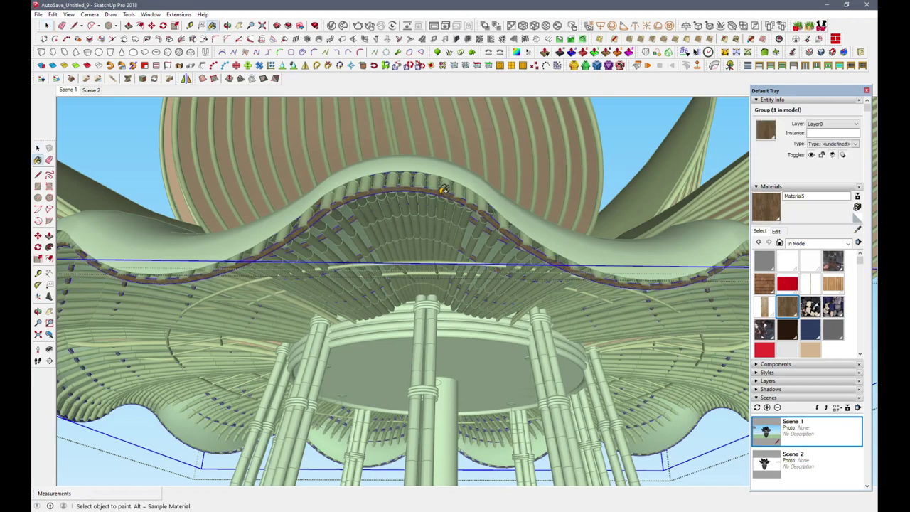
{"action": "left_click", "coordinate": [45, 26]}
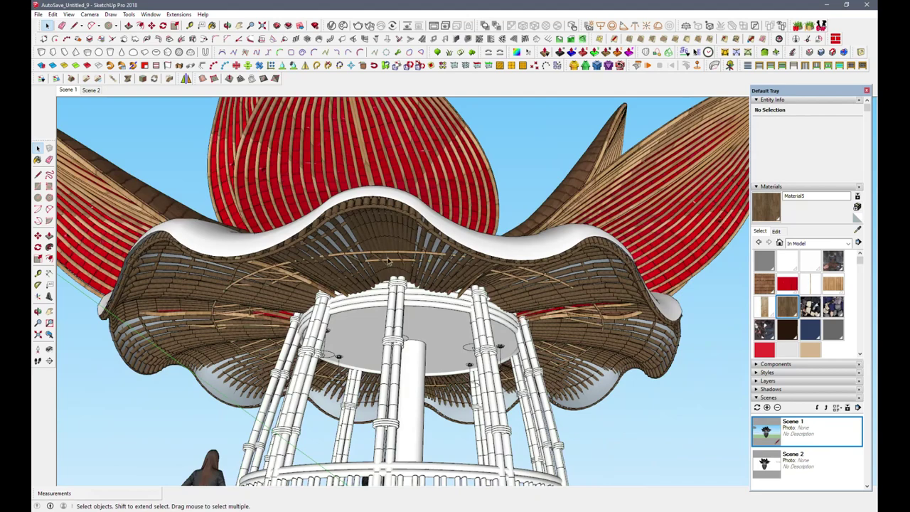
{"action": "mouse_move", "coordinate": [388, 262]}
{"action": "middle_mouse_down"}
{"action": "mouse_move", "coordinate": [373, 403]}
{"action": "mouse_move", "coordinate": [420, 215]}
{"action": "middle_mouse_up"}
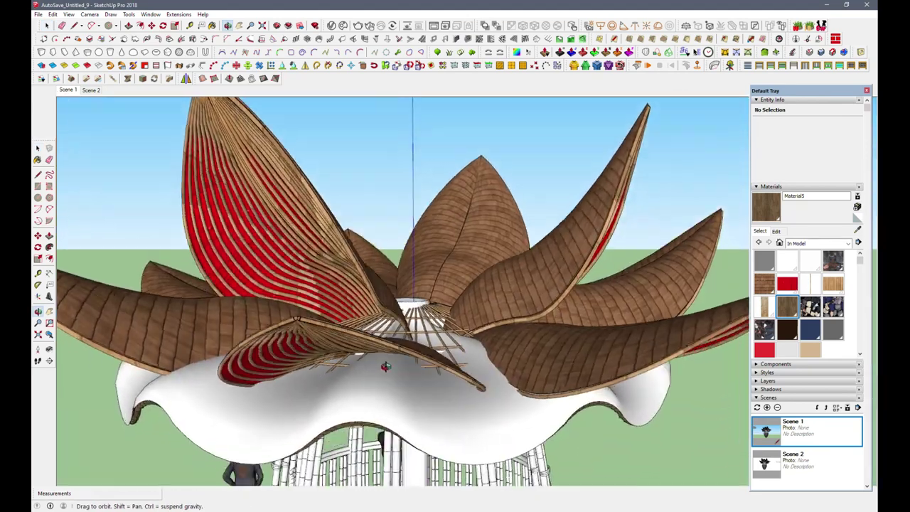
- Inside the canopy group, paint the white wavy surface with the brown wood 'Material'
{"action": "scroll", "coordinate": [420, 215], "scroll_direction": "down", "scroll_amount": 5}
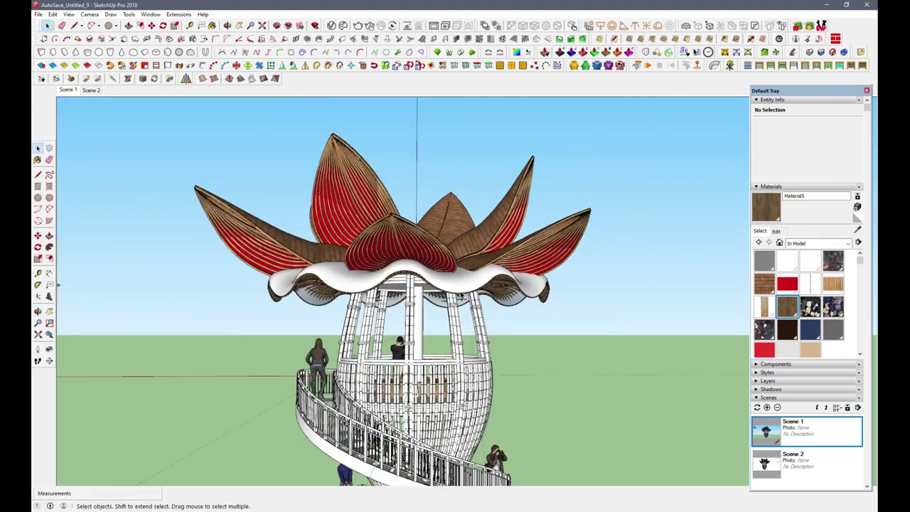
{"action": "double_click", "coordinate": [460, 287]}
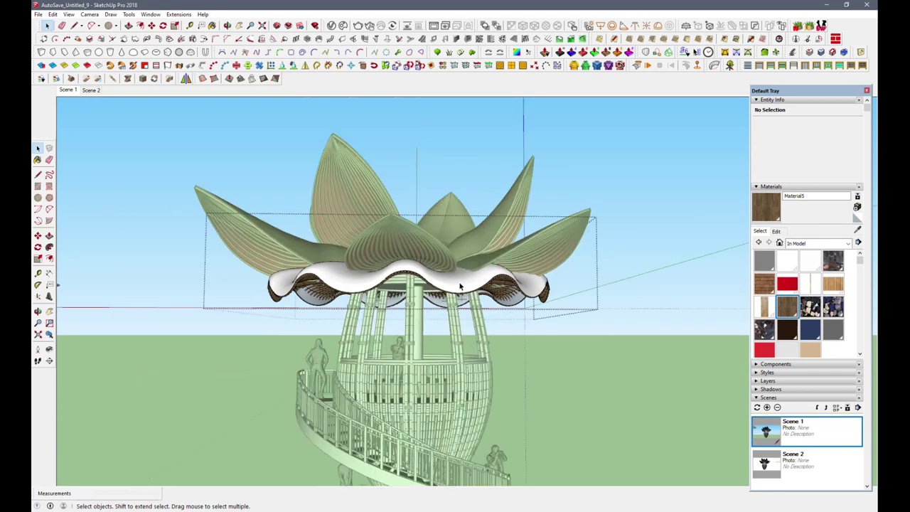
{"action": "left_click", "coordinate": [460, 287]}
{"action": "middle_click_drag", "start_coordinate": [450, 315], "coordinate": [461, 324]}
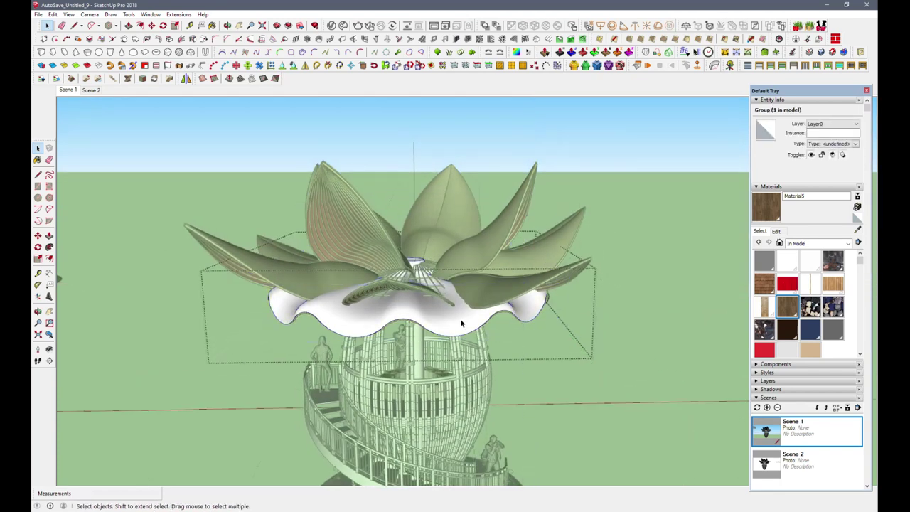
{"action": "left_click", "coordinate": [461, 324]}
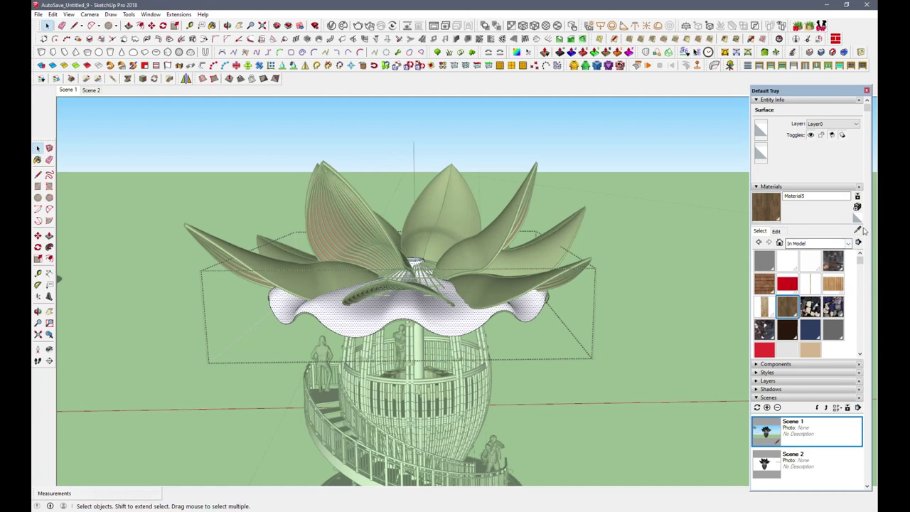
{"action": "left_click", "coordinate": [445, 315], "text": "alt"}
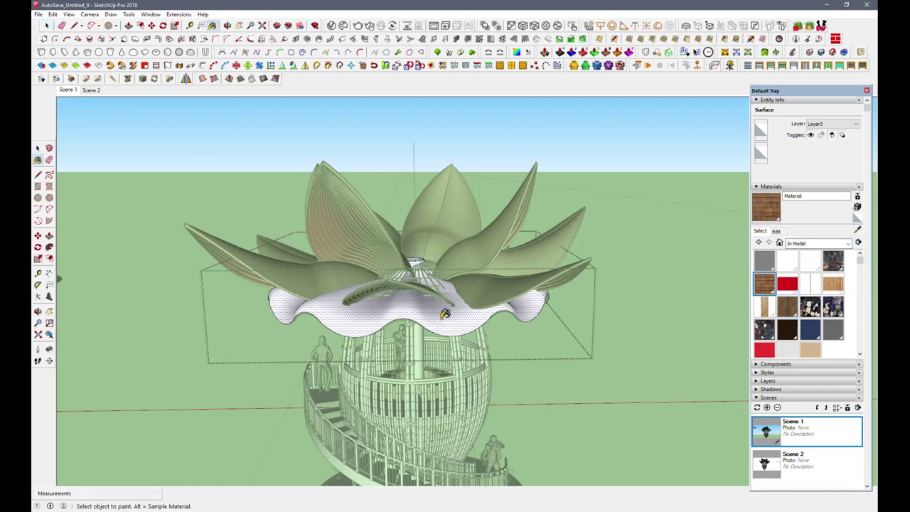
{"action": "left_click", "coordinate": [445, 313]}
{"action": "scroll", "coordinate": [444, 313], "scroll_direction": "up", "scroll_amount": 2}
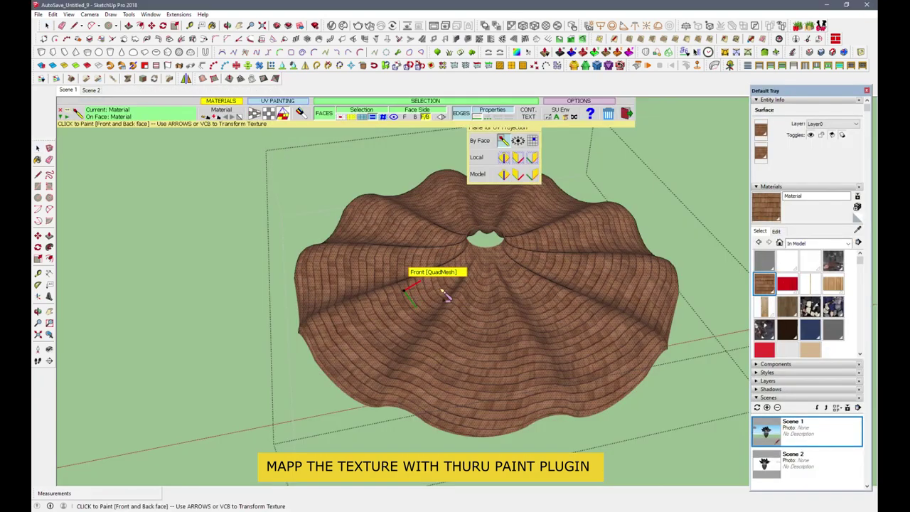
{"action": "middle_click_drag", "start_coordinate": [473, 349], "coordinate": [448, 299]}
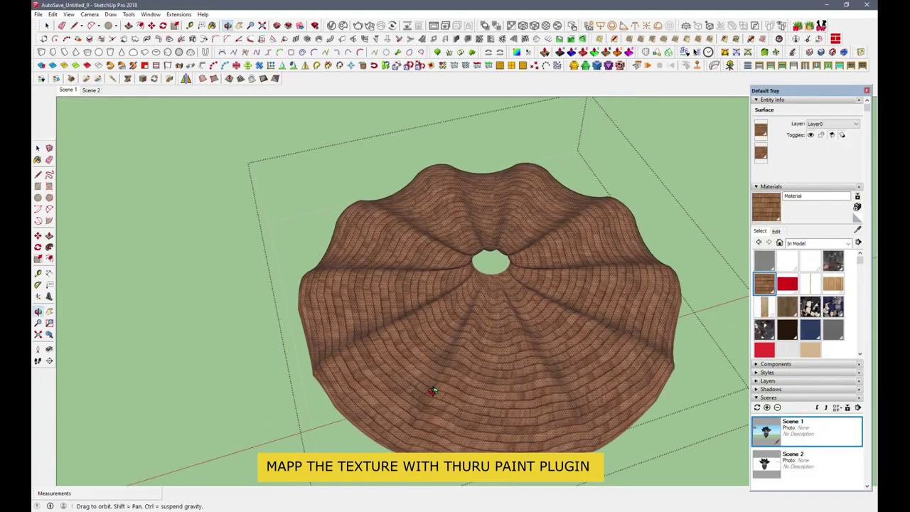
{"action": "scroll", "coordinate": [448, 299], "scroll_direction": "up", "scroll_amount": 3}
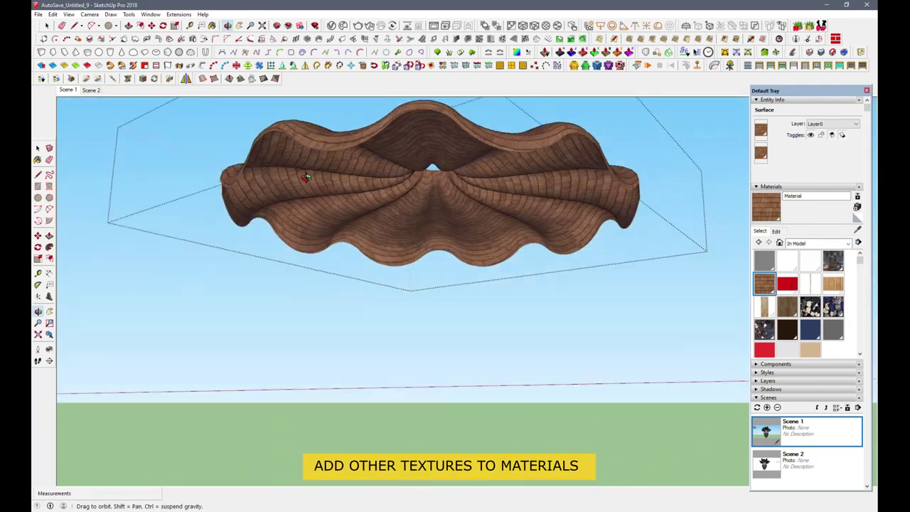
- Exit ThruPaint, close the canopy group, and orbit around the full lotus tower
{"action": "left_click_drag", "start_coordinate": [305, 177], "coordinate": [349, 301]}
{"action": "key", "text": "space"}
{"action": "key", "text": "Page_Up"}
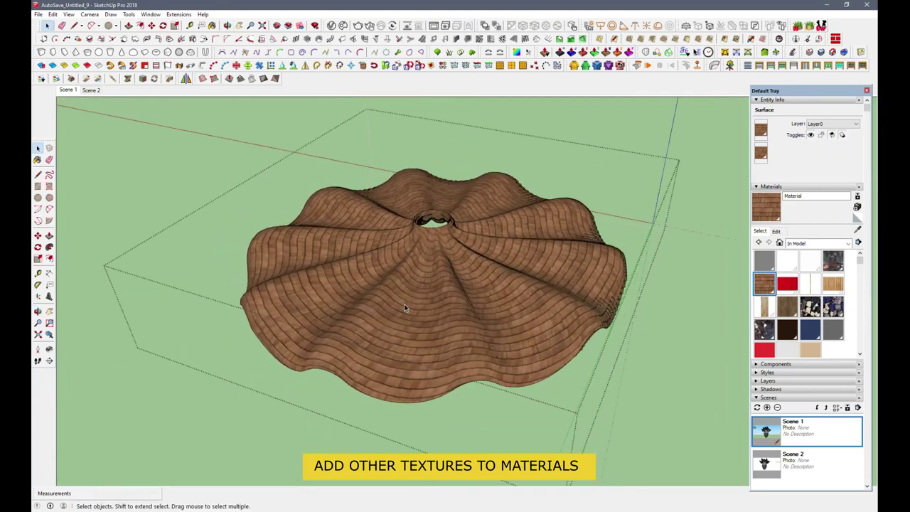
{"action": "middle_click_drag", "start_coordinate": [451, 272], "coordinate": [403, 285]}
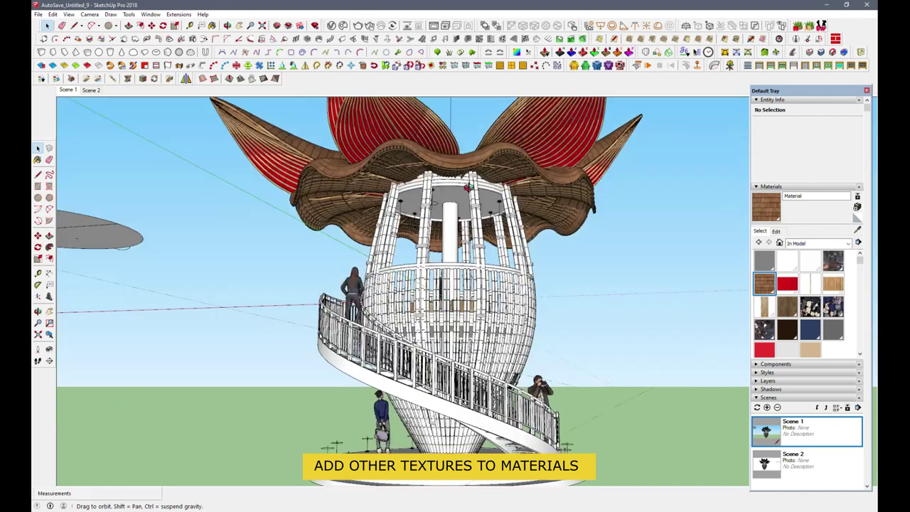
{"action": "scroll", "coordinate": [402, 285], "scroll_direction": "down", "scroll_amount": 2}
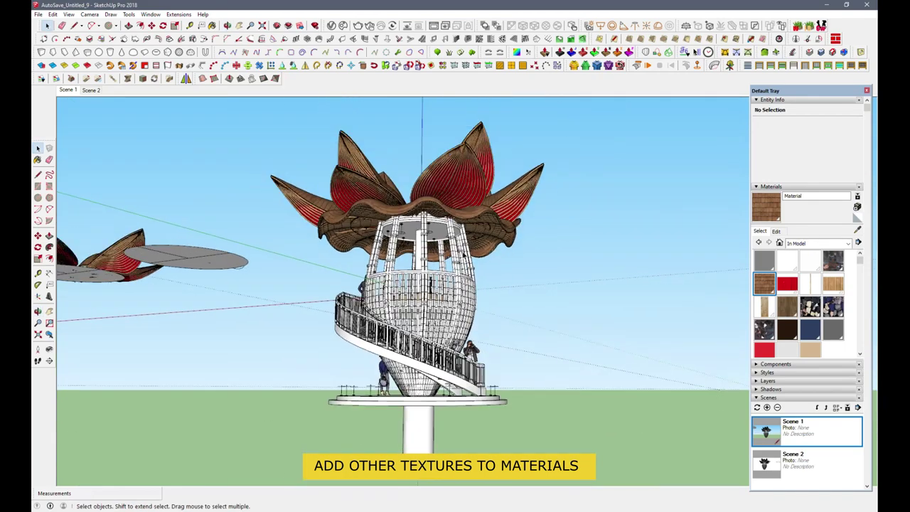
{"action": "middle_click_drag", "start_coordinate": [403, 283], "coordinate": [334, 291]}
{"action": "scroll", "coordinate": [398, 306], "scroll_direction": "up", "scroll_amount": 2}
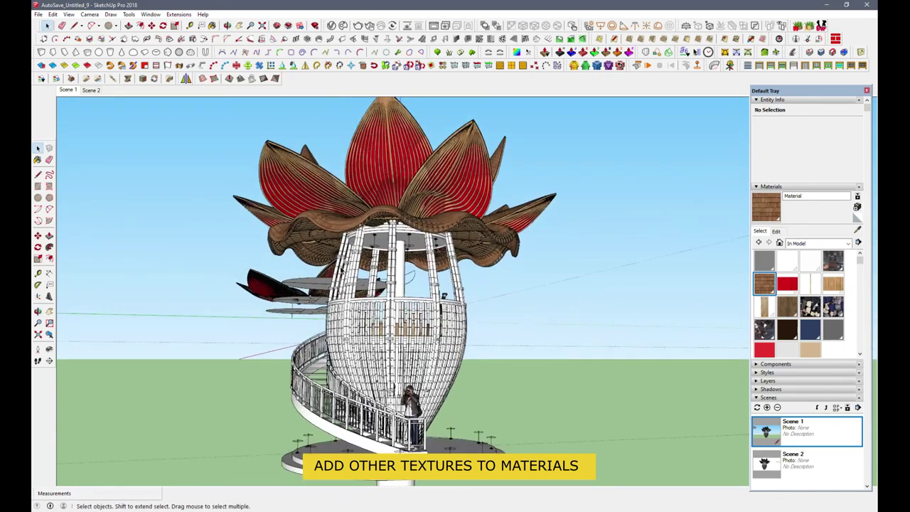
{"action": "middle_click_drag", "start_coordinate": [399, 306], "coordinate": [416, 308]}
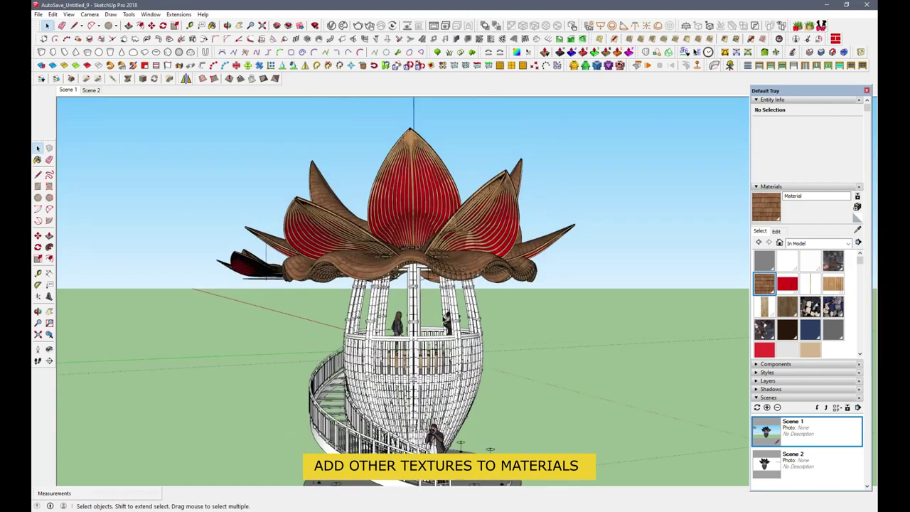
{"action": "scroll", "coordinate": [447, 318], "scroll_direction": "up", "scroll_amount": 2}
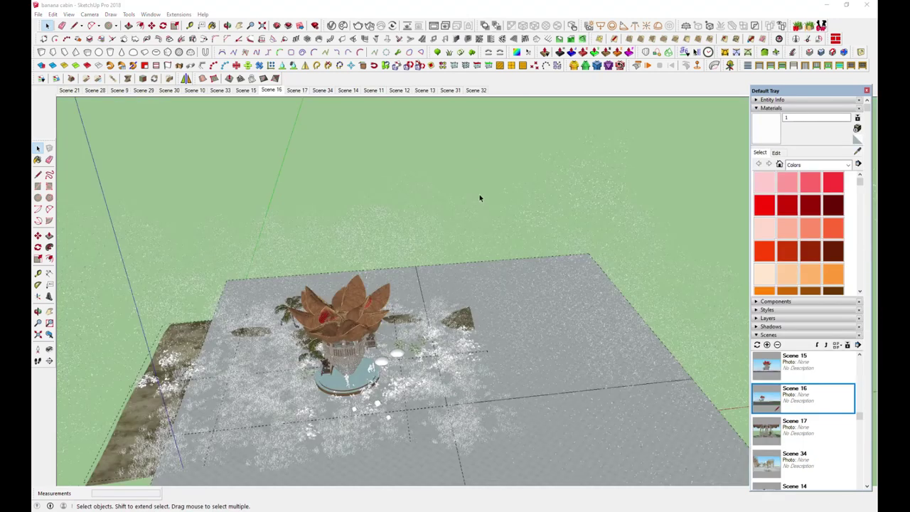
- Turn on edge display in the style's Edge settings
{"action": "mouse_move", "coordinate": [528, 406]}
{"action": "middle_mouse_down"}
{"action": "mouse_move", "coordinate": [503, 428]}
{"action": "mouse_move", "coordinate": [515, 419]}
{"action": "middle_mouse_up"}
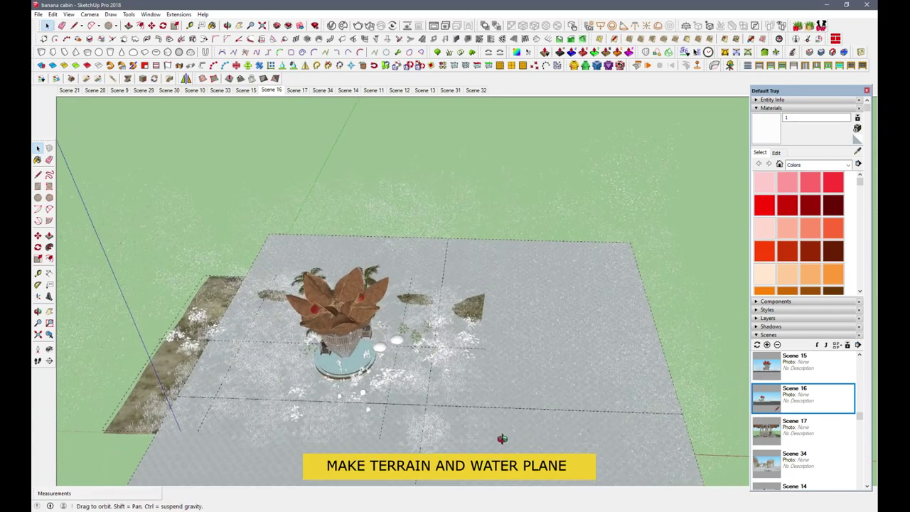
{"action": "left_click", "coordinate": [767, 310]}
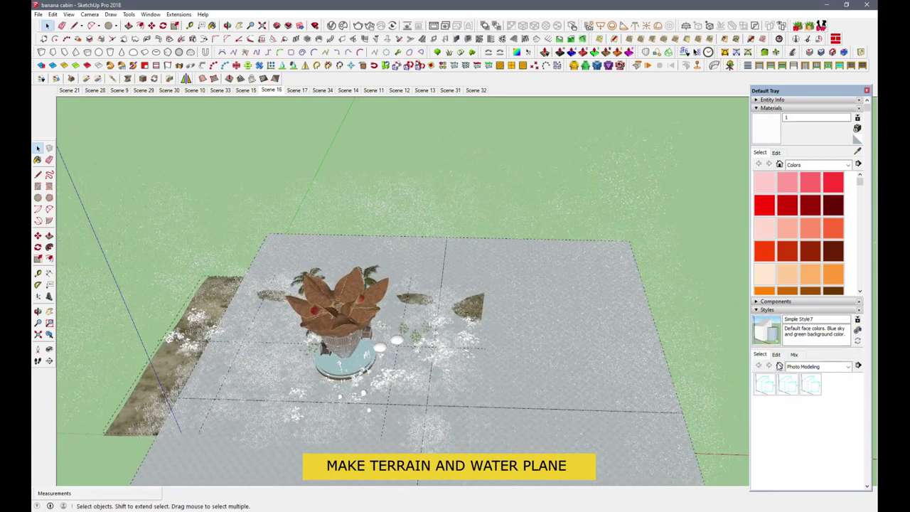
{"action": "left_click", "coordinate": [776, 354]}
{"action": "left_click", "coordinate": [759, 380]}
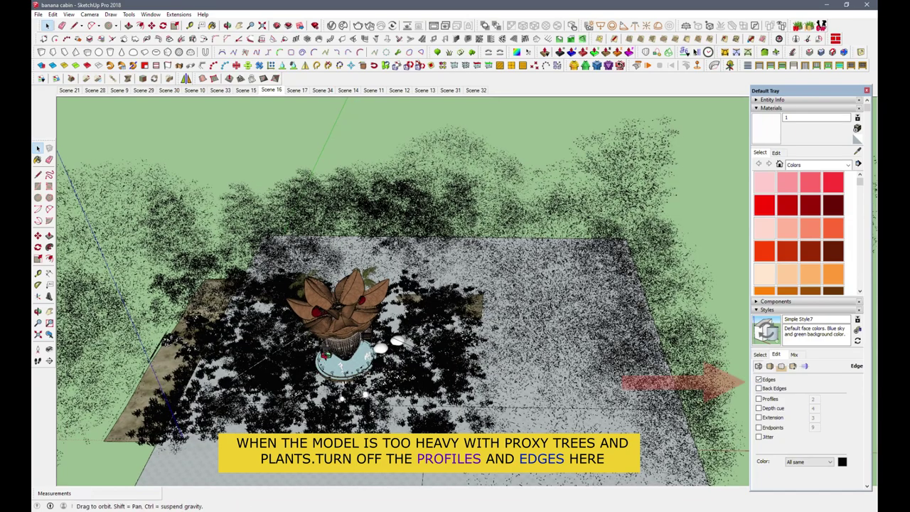
{"action": "middle_click_drag", "start_coordinate": [326, 357], "coordinate": [444, 310]}
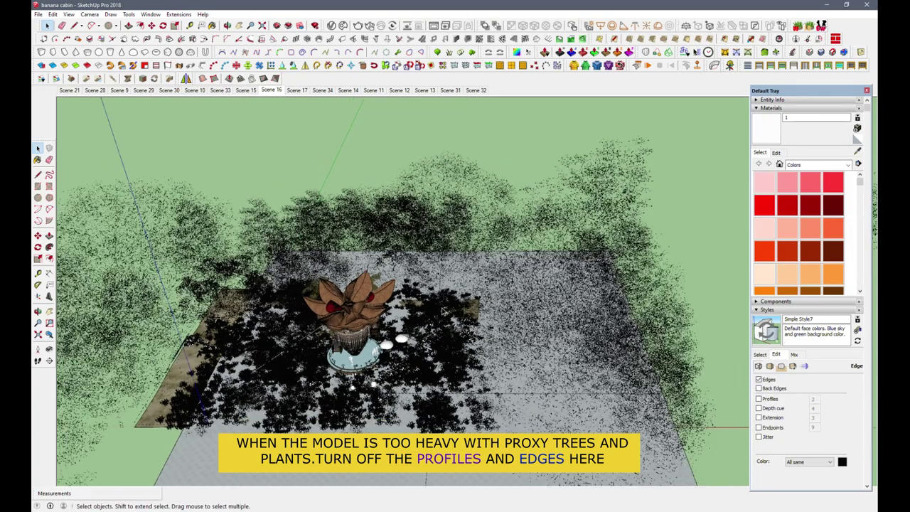
{"action": "middle_click_drag", "start_coordinate": [444, 311], "coordinate": [496, 333]}
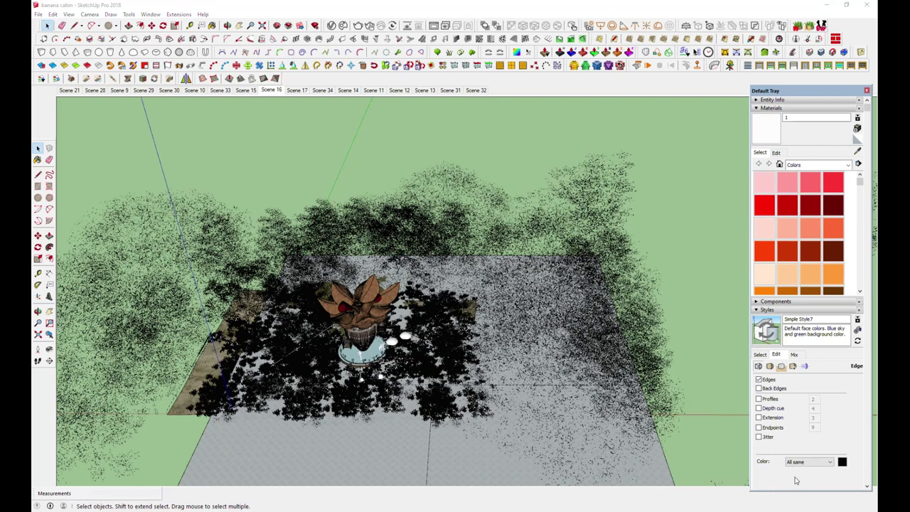
- Pan across the terrain and switch to the Scene 16 ground-level view
{"action": "middle_click", "coordinate": [427, 377]}
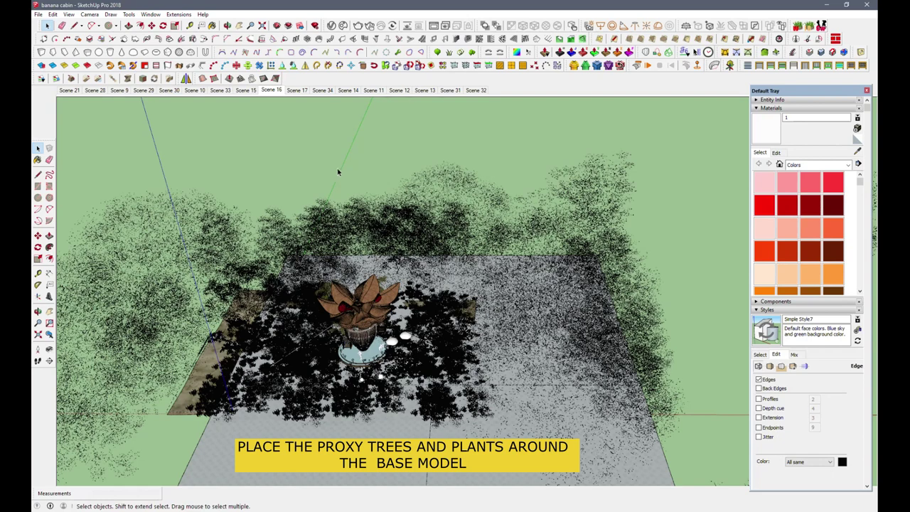
{"action": "key", "text": "h"}
{"action": "mouse_move", "coordinate": [455, 177]}
{"action": "left_mouse_down"}
{"action": "mouse_move", "coordinate": [346, 237]}
{"action": "mouse_move", "coordinate": [375, 191]}
{"action": "mouse_move", "coordinate": [366, 195]}
{"action": "left_mouse_up"}
{"action": "scroll", "coordinate": [283, 125], "scroll_direction": "up", "scroll_amount": 2}
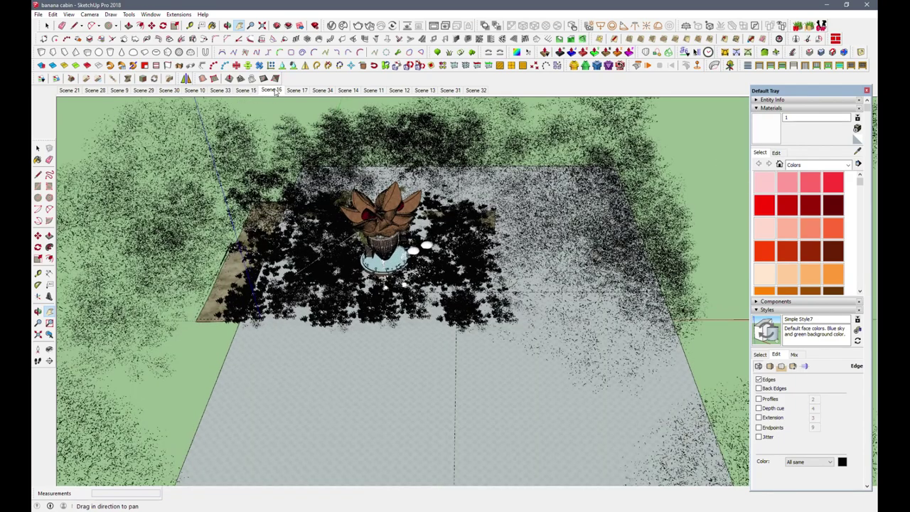
{"action": "left_click", "coordinate": [272, 90]}
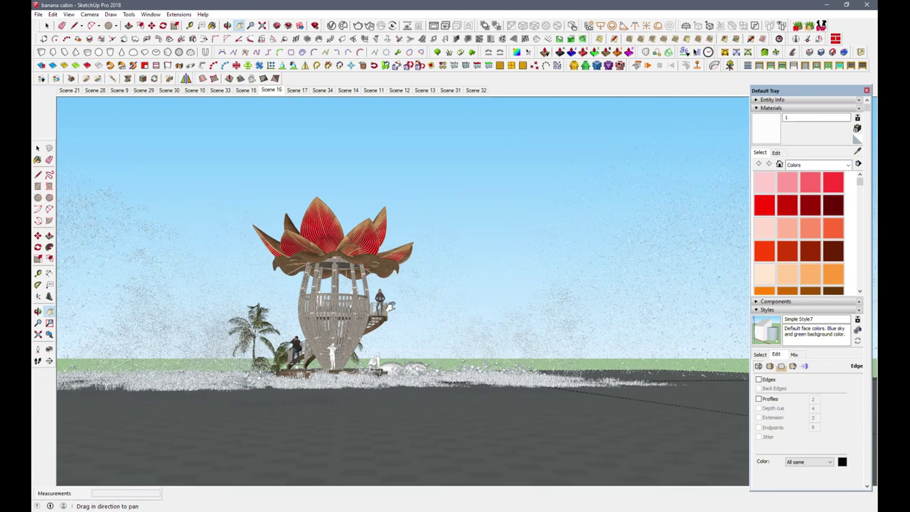
- Leave Edges and Profiles unchecked in Simple Style7, then view under the lotus roof
{"action": "left_click", "coordinate": [758, 380]}
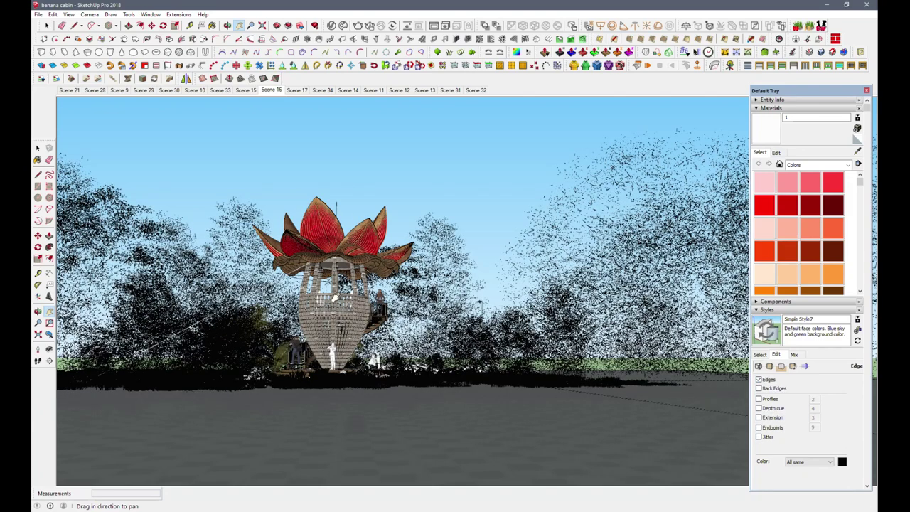
{"action": "key", "text": "o"}
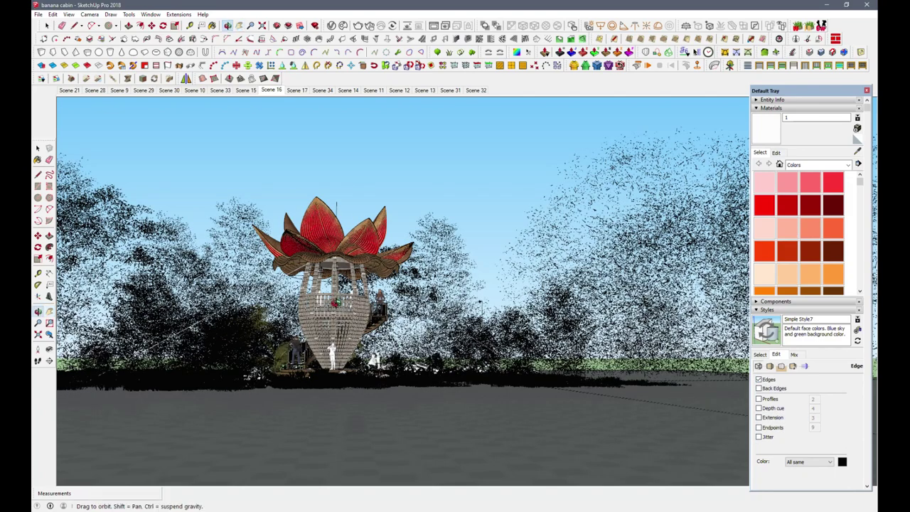
{"action": "left_click_drag", "start_coordinate": [334, 299], "coordinate": [336, 318]}
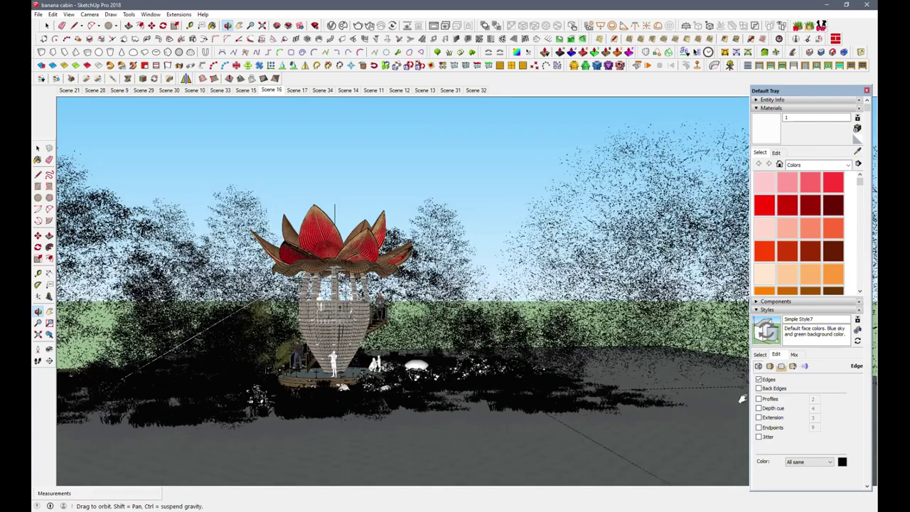
{"action": "left_click", "coordinate": [759, 380]}
{"action": "scroll", "coordinate": [366, 391], "scroll_direction": "up", "scroll_amount": 2}
{"action": "scroll", "coordinate": [366, 391], "scroll_direction": "up", "scroll_amount": 1}
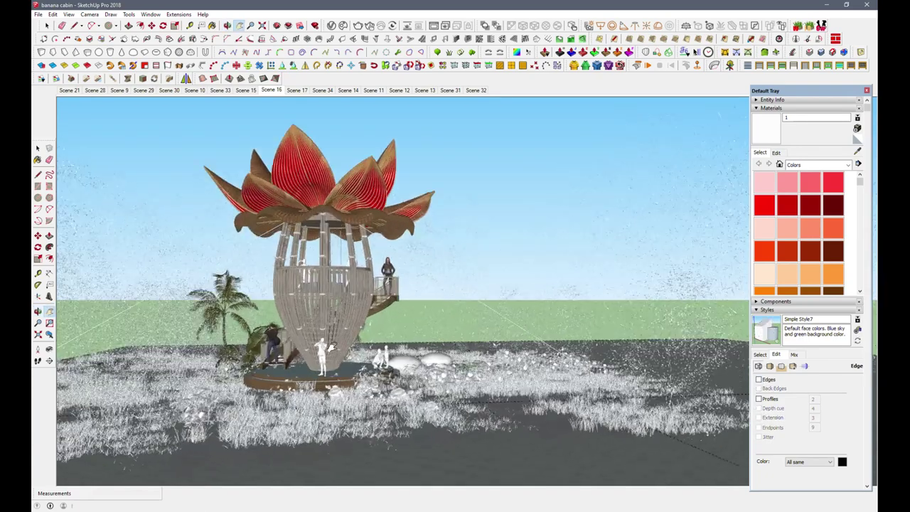
{"action": "scroll", "coordinate": [374, 355], "scroll_direction": "up", "scroll_amount": 2}
{"action": "scroll", "coordinate": [384, 313], "scroll_direction": "up", "scroll_amount": 1}
{"action": "scroll", "coordinate": [392, 286], "scroll_direction": "up", "scroll_amount": 2}
{"action": "scroll", "coordinate": [390, 256], "scroll_direction": "up", "scroll_amount": 2}
{"action": "scroll", "coordinate": [384, 199], "scroll_direction": "up", "scroll_amount": 2}
{"action": "scroll", "coordinate": [378, 142], "scroll_direction": "up", "scroll_amount": 2}
{"action": "scroll", "coordinate": [381, 129], "scroll_direction": "up", "scroll_amount": 3}
{"action": "mouse_move", "coordinate": [382, 129]}
{"action": "left_mouse_down"}
{"action": "mouse_move", "coordinate": [413, 200]}
{"action": "mouse_move", "coordinate": [436, 197]}
{"action": "left_mouse_up"}
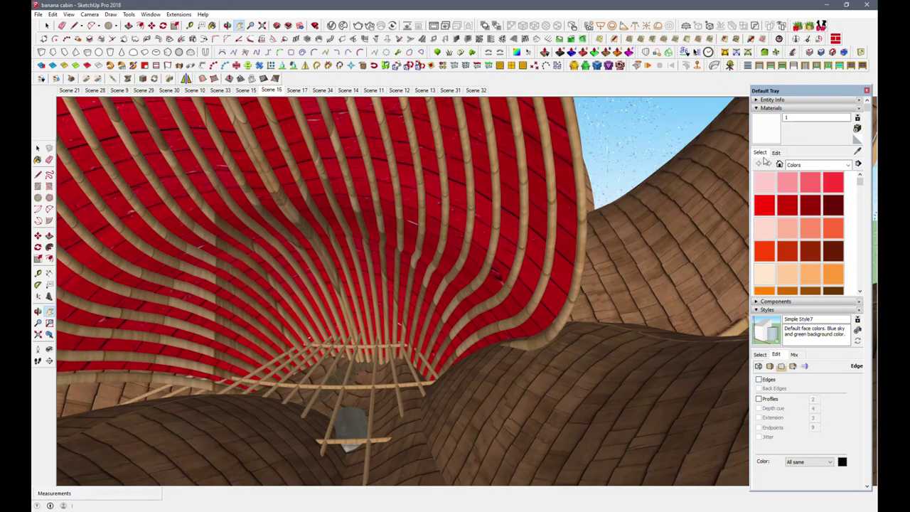
- Open Material4 in the V-Ray Asset Editor and its diffuse Color Correction map
{"action": "left_click", "coordinate": [857, 152]}
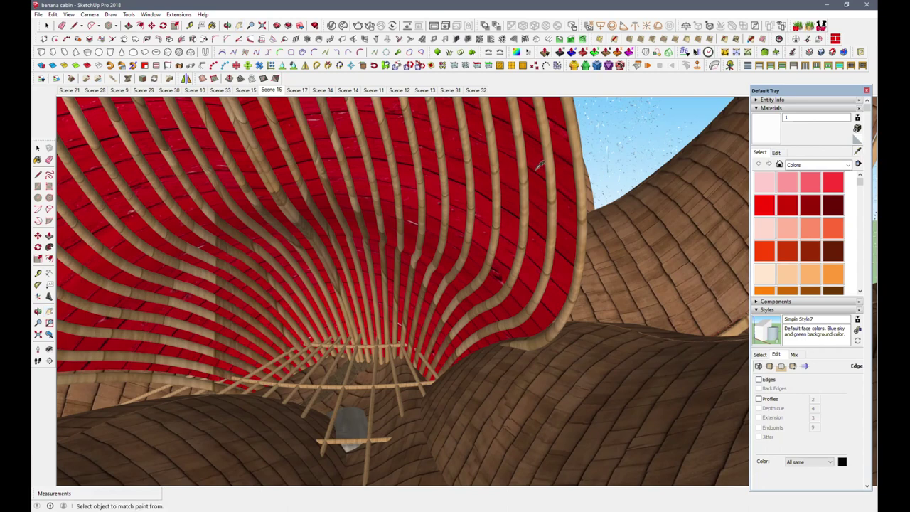
{"action": "left_click", "coordinate": [332, 26]}
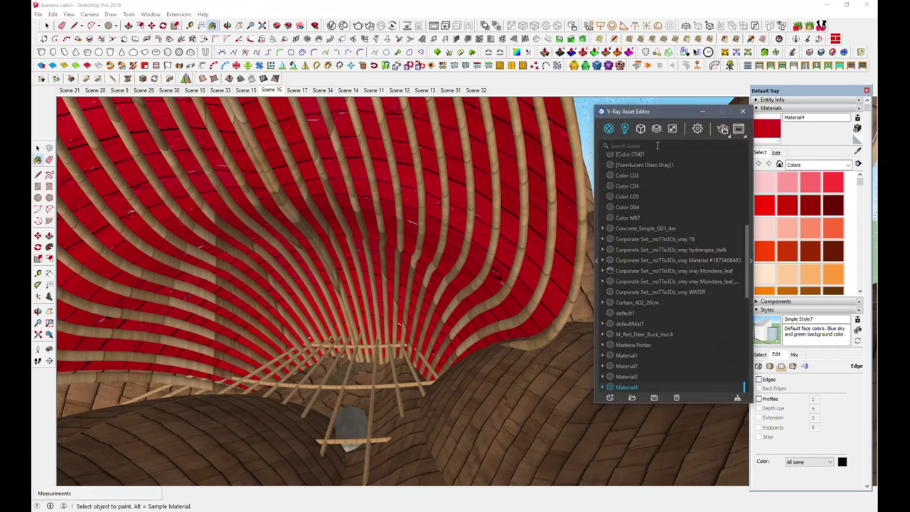
{"action": "left_click_drag", "start_coordinate": [680, 116], "coordinate": [317, 117]}
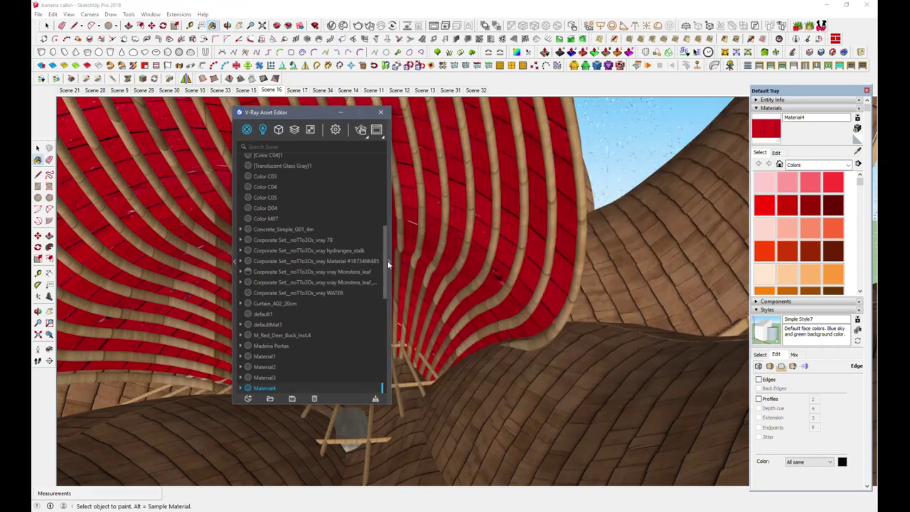
{"action": "left_click", "coordinate": [388, 261]}
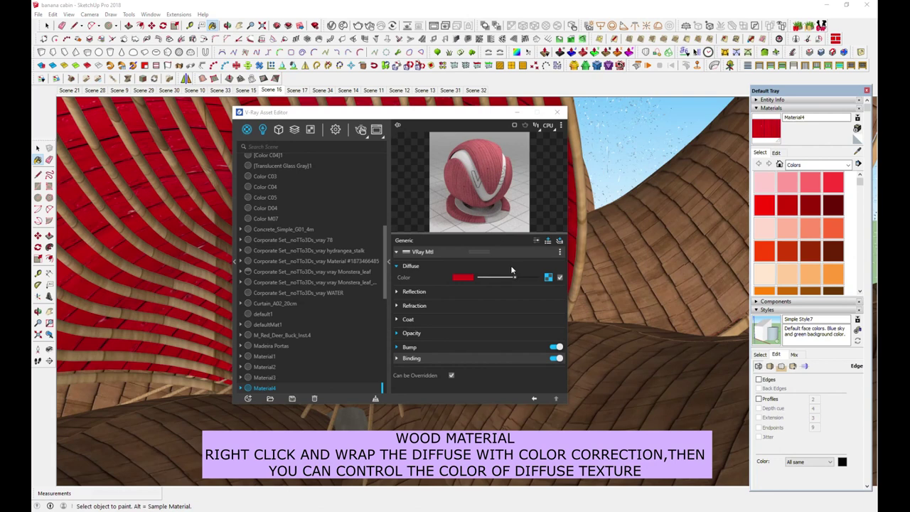
{"action": "left_click", "coordinate": [547, 278]}
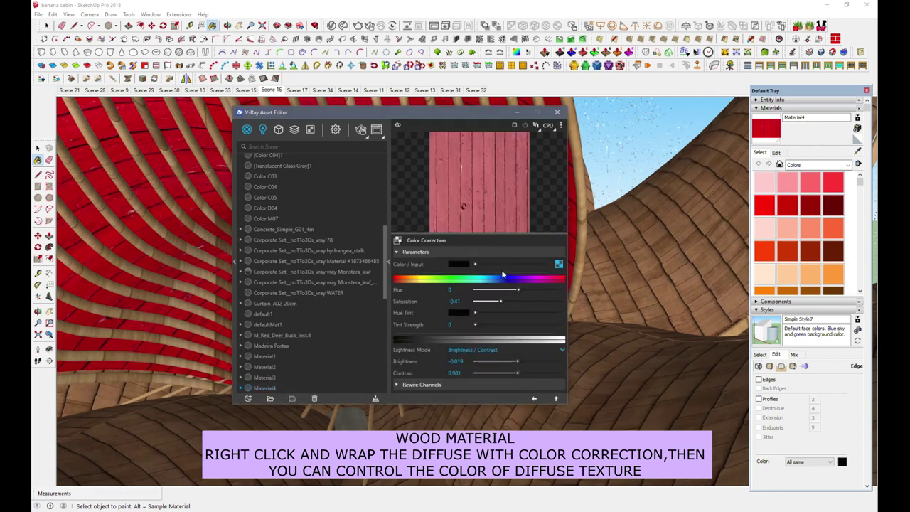
- Set the colour correction to saturation -0.43, brightness -0.039 and contrast 0.63
{"action": "left_click", "coordinate": [559, 265]}
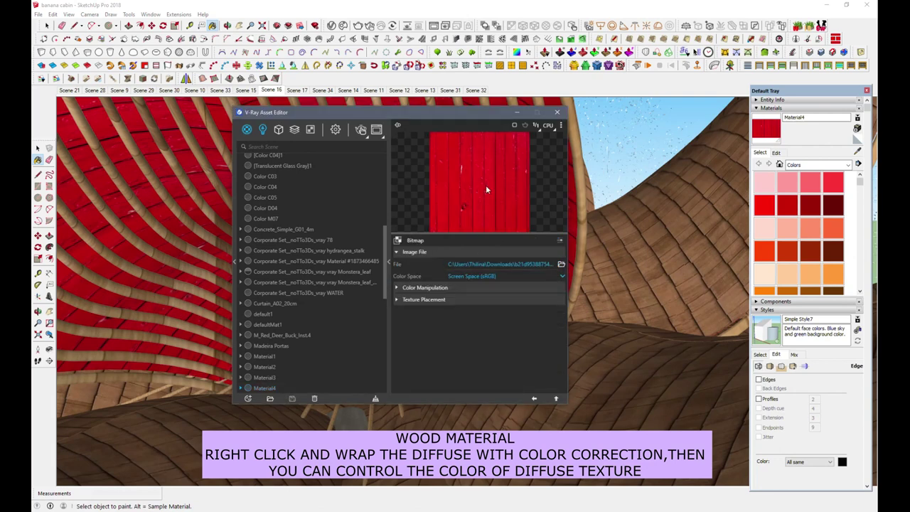
{"action": "left_click", "coordinate": [536, 399]}
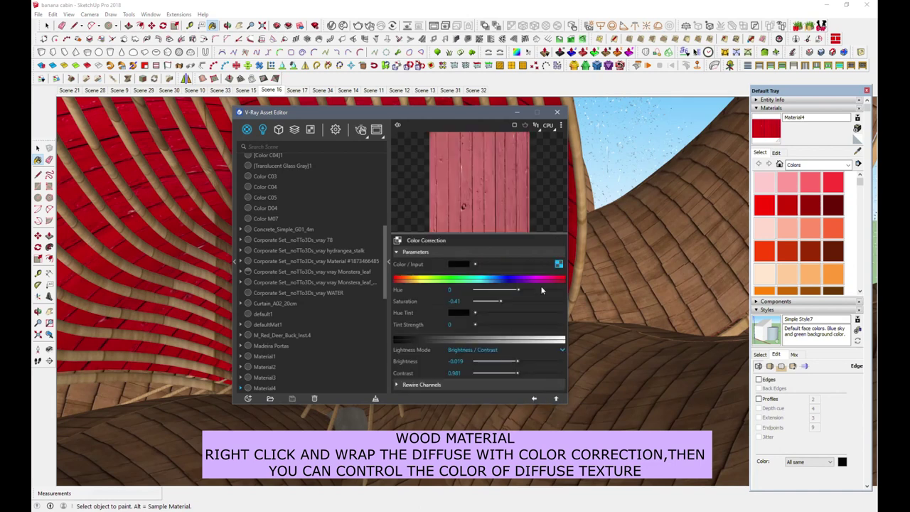
{"action": "right_click", "coordinate": [559, 265]}
{"action": "mouse_move", "coordinate": [539, 304]}
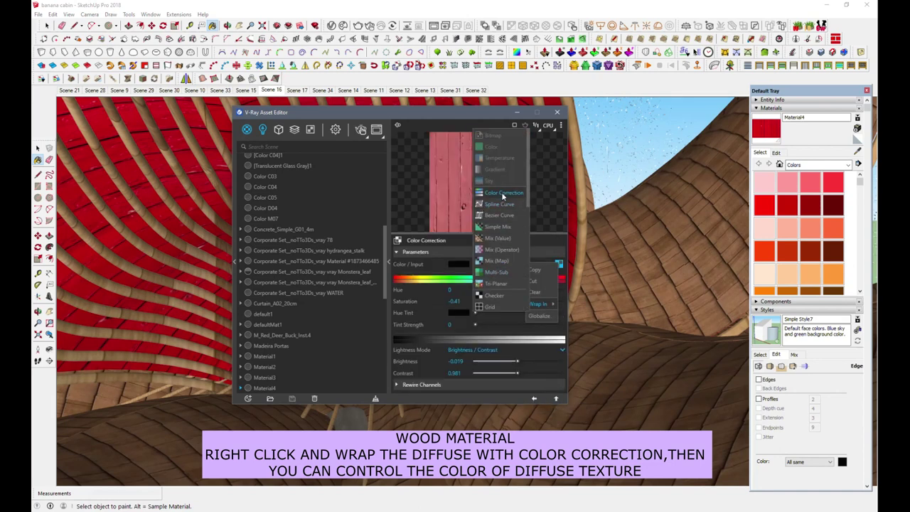
{"action": "left_click", "coordinate": [501, 313]}
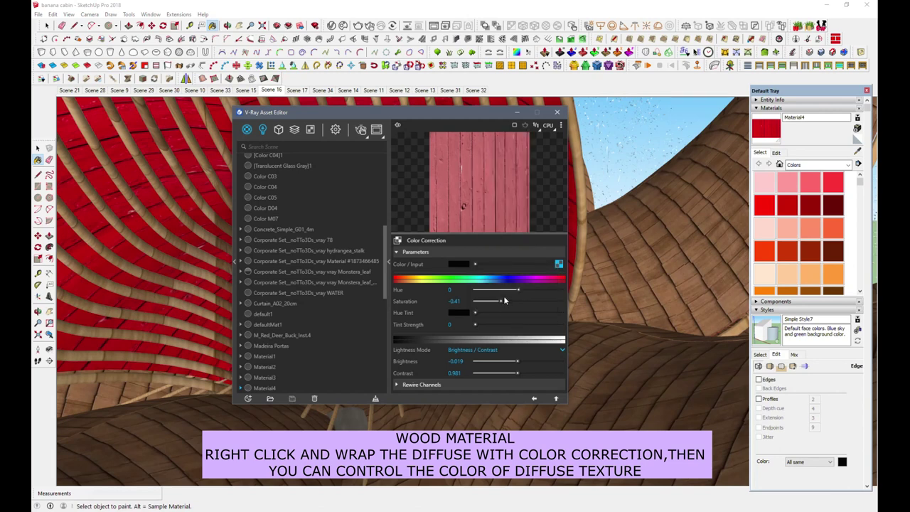
{"action": "left_click_drag", "start_coordinate": [501, 303], "coordinate": [503, 303]}
{"action": "mouse_move", "coordinate": [516, 363]}
{"action": "left_mouse_down"}
{"action": "mouse_move", "coordinate": [507, 374]}
{"action": "mouse_move", "coordinate": [516, 377]}
{"action": "left_mouse_up"}
- Copy Material4's diffuse wood texture into its bump map slot
{"action": "left_click", "coordinate": [534, 399]}
{"action": "right_click", "coordinate": [548, 278]}
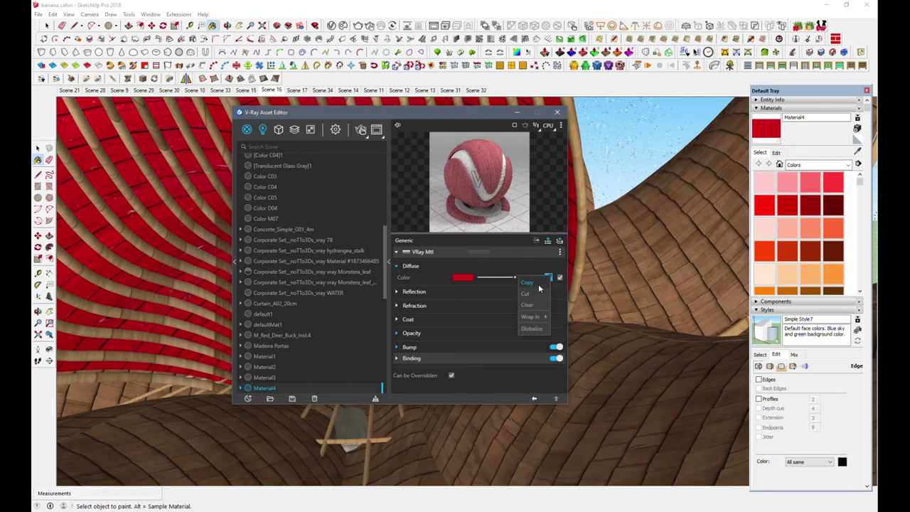
{"action": "left_click", "coordinate": [539, 286]}
{"action": "left_click", "coordinate": [410, 349]}
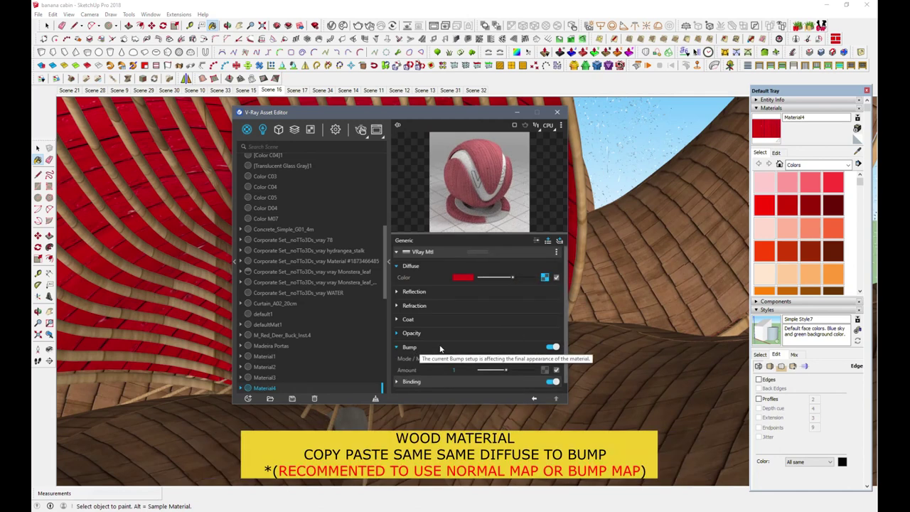
{"action": "right_click", "coordinate": [555, 359]}
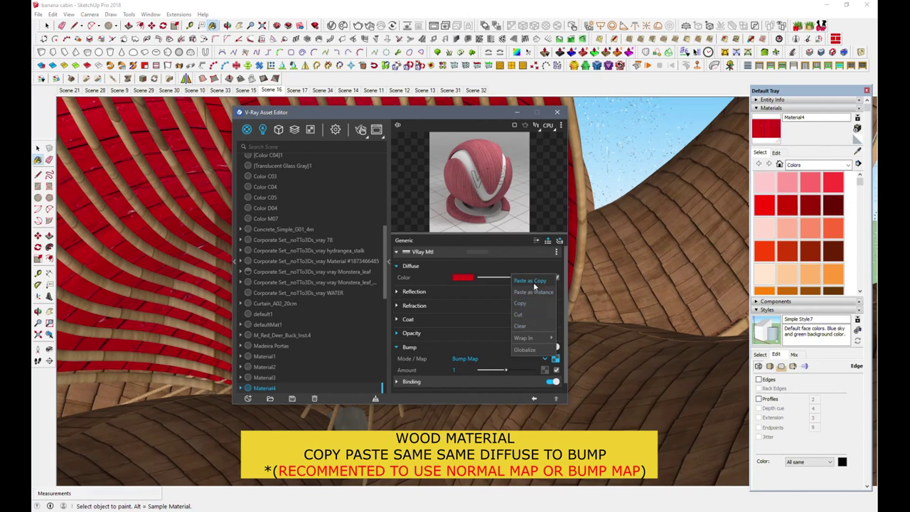
{"action": "left_click", "coordinate": [554, 361]}
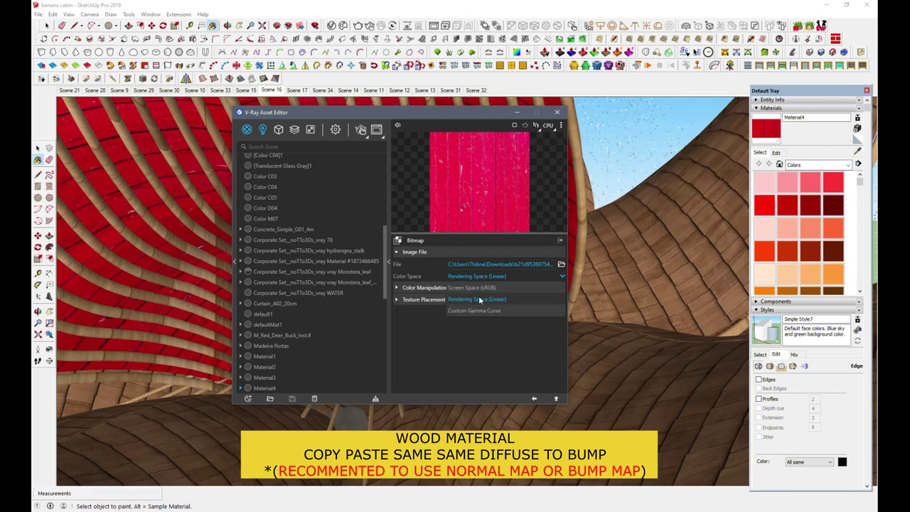
{"action": "left_click", "coordinate": [535, 398]}
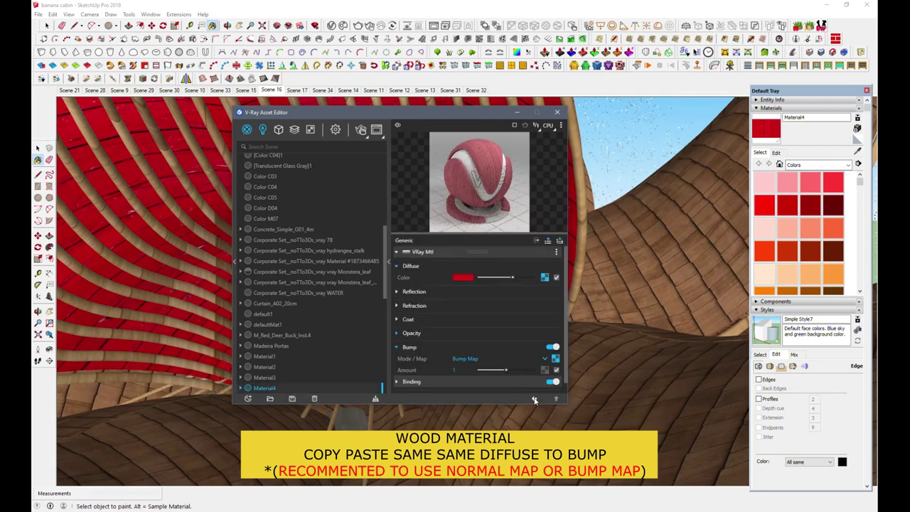
- Raise Material4's reflection colour to grey with glossiness 0.9
{"action": "left_click", "coordinate": [421, 293]}
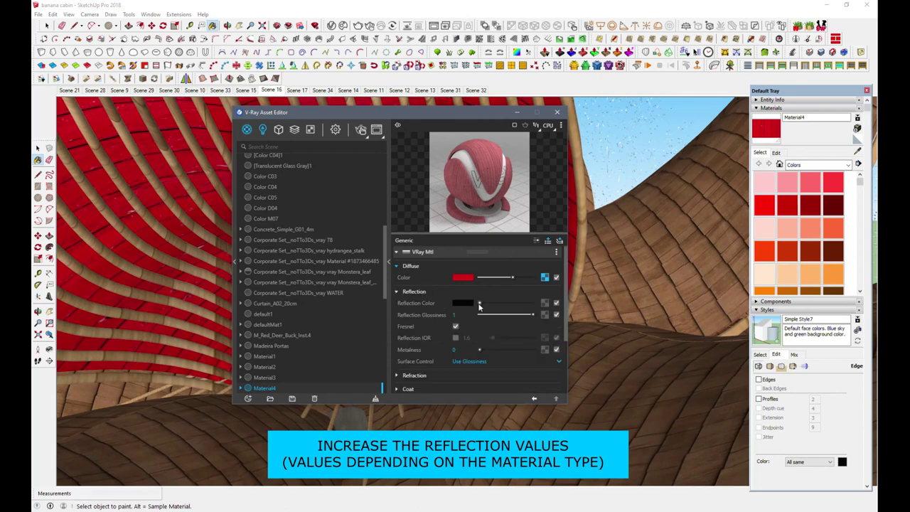
{"action": "left_click_drag", "start_coordinate": [481, 305], "coordinate": [527, 317]}
{"action": "left_click", "coordinate": [858, 151]}
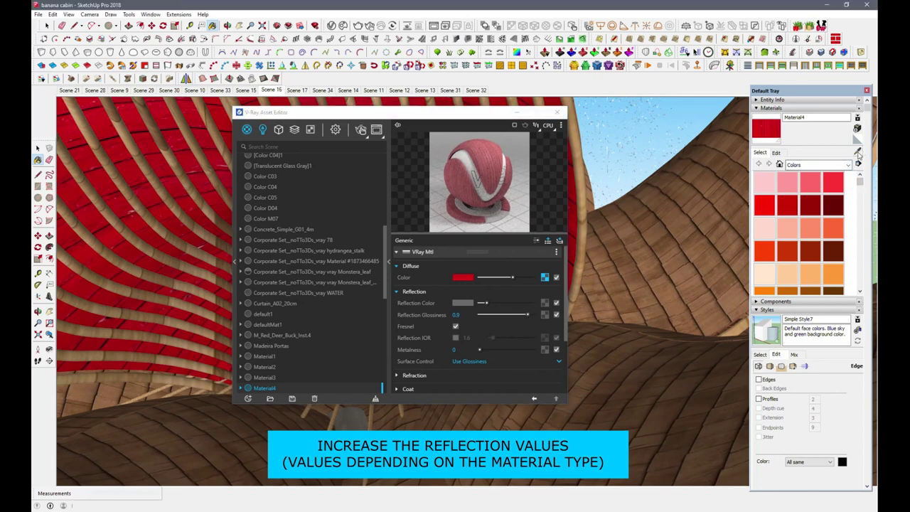
- Sample the shingle roof's Material18 and lighten its reflection colour to light grey
{"action": "left_click", "coordinate": [590, 336]}
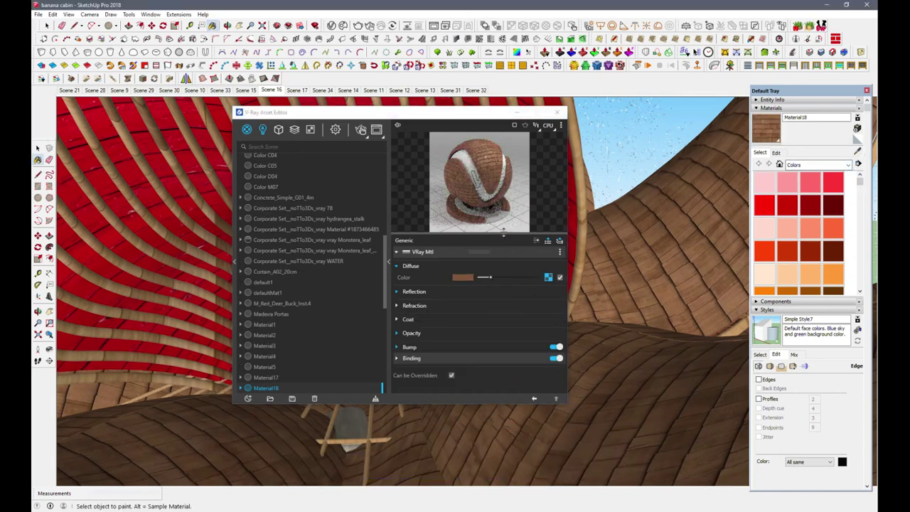
{"action": "left_click", "coordinate": [549, 277]}
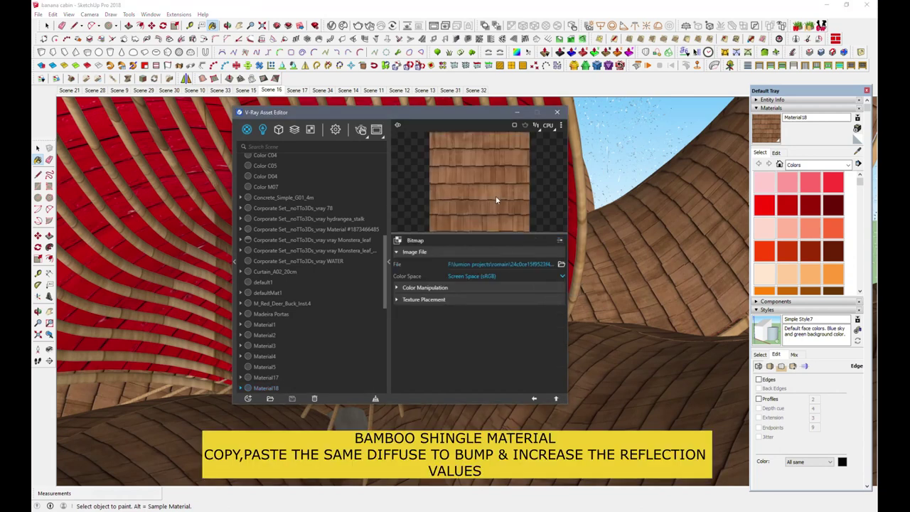
{"action": "left_click", "coordinate": [534, 399]}
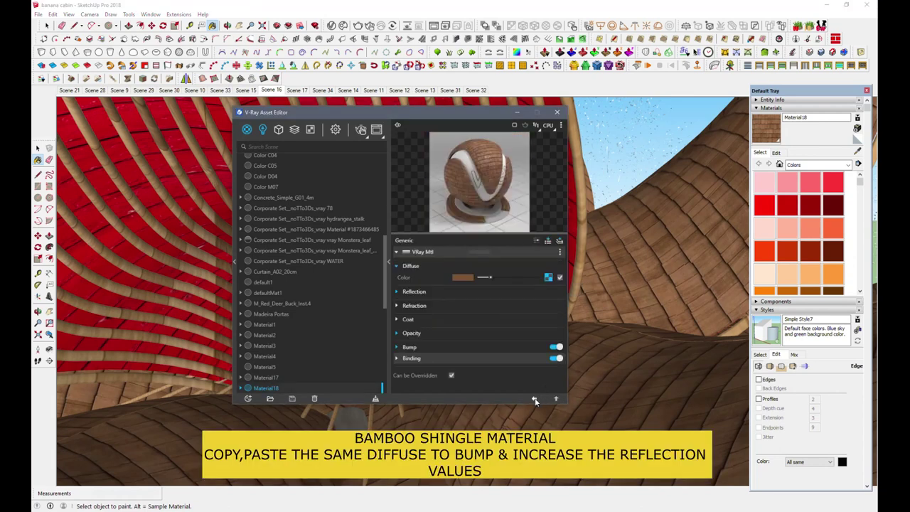
{"action": "left_click", "coordinate": [418, 292]}
{"action": "left_click_drag", "start_coordinate": [479, 303], "coordinate": [501, 305]}
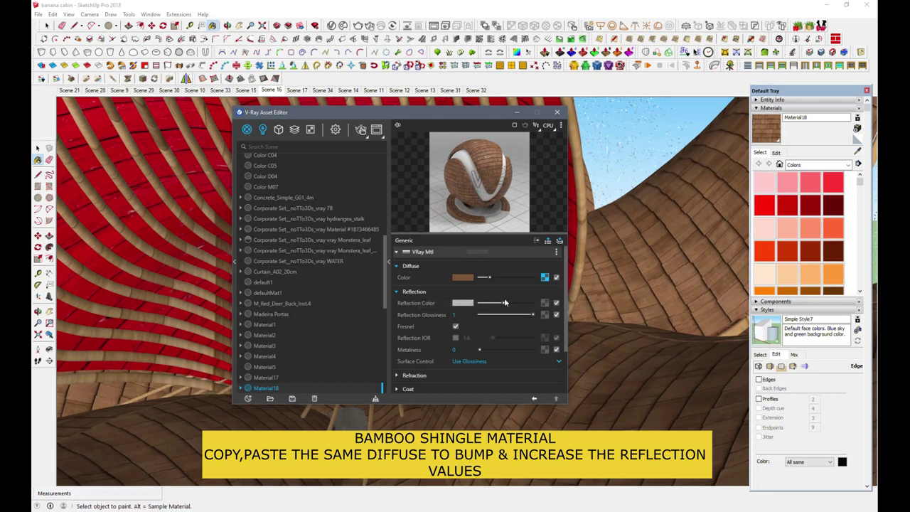
- Check Material18's diffuse-based bump map at amount 1.12
{"action": "left_click", "coordinate": [399, 292]}
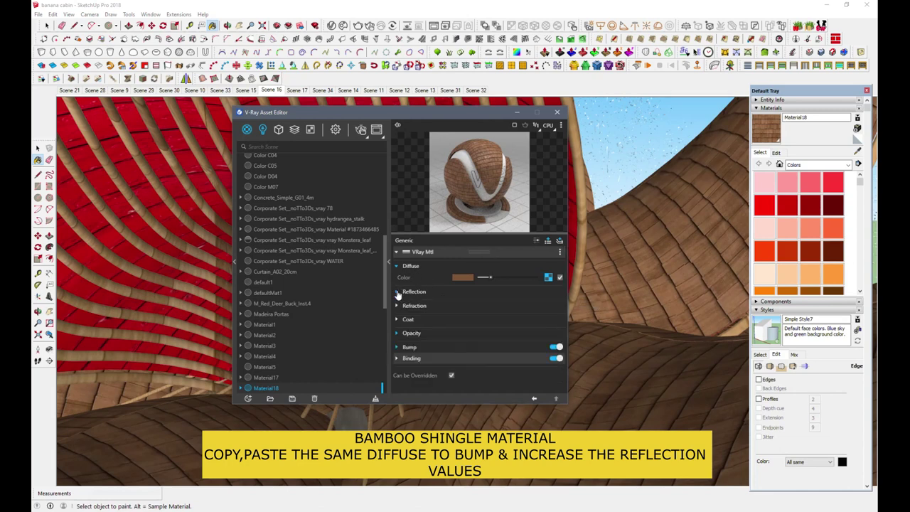
{"action": "left_click", "coordinate": [409, 347]}
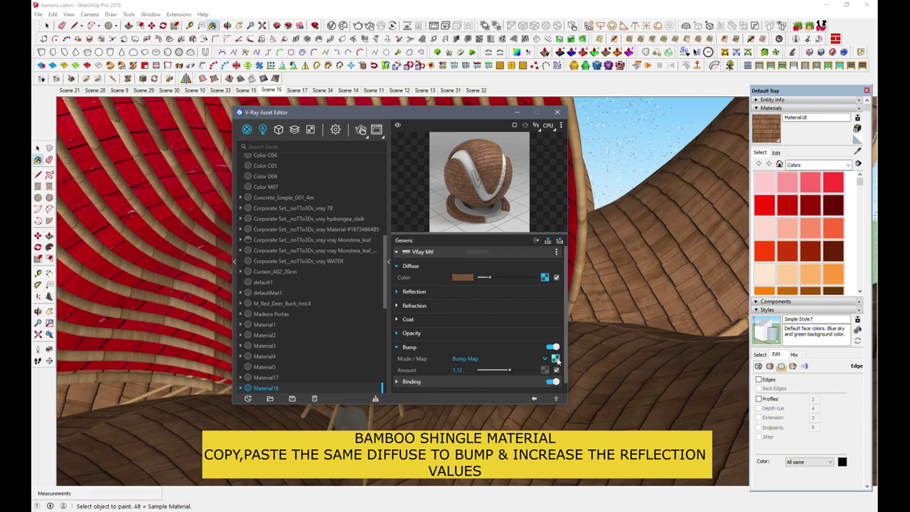
{"action": "left_click", "coordinate": [557, 357]}
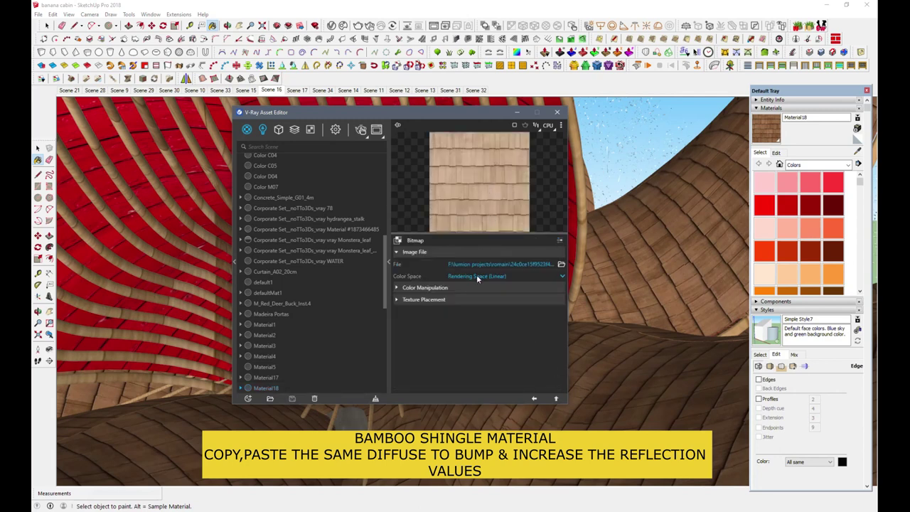
{"action": "left_click", "coordinate": [535, 399]}
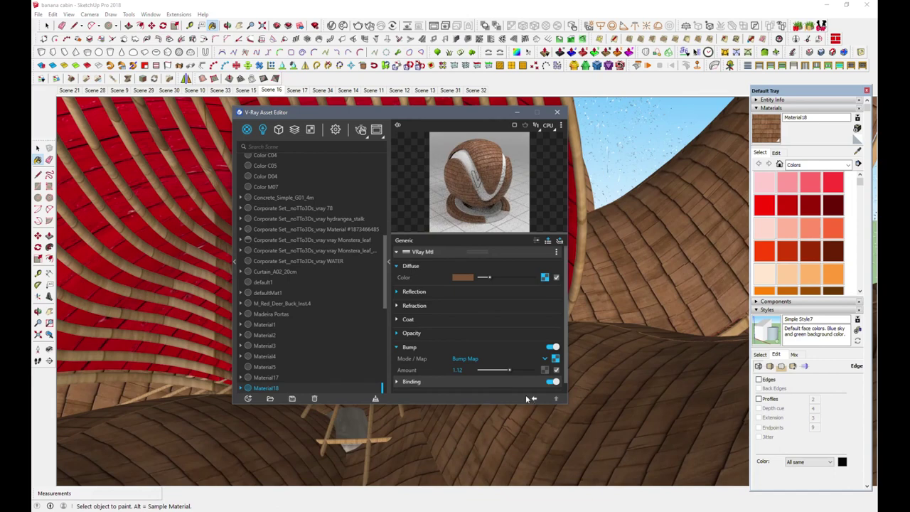
- Pan across the red spiral roof, zoom out, and sample wooden Material28
{"action": "left_click", "coordinate": [239, 25]}
{"action": "mouse_move", "coordinate": [606, 361]}
{"action": "left_mouse_down"}
{"action": "mouse_move", "coordinate": [604, 258]}
{"action": "mouse_move", "coordinate": [599, 301]}
{"action": "left_mouse_up"}
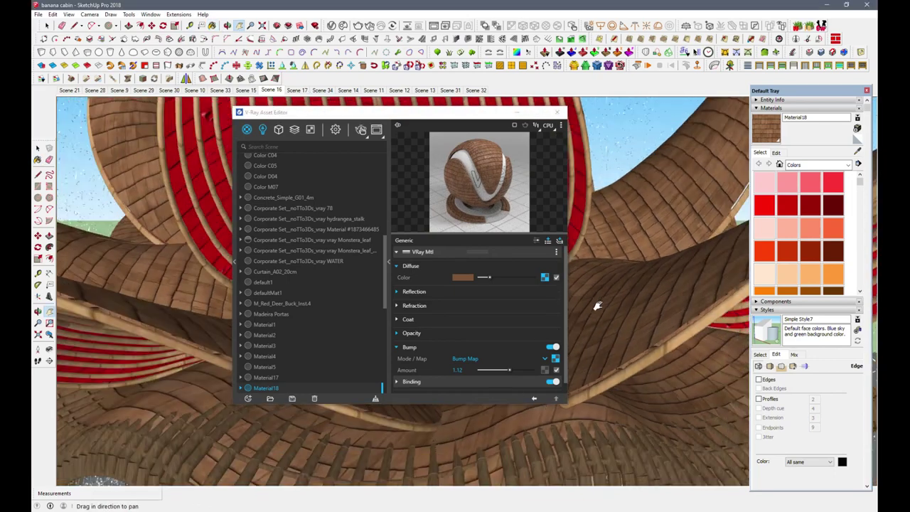
{"action": "scroll", "coordinate": [597, 306], "scroll_direction": "down", "scroll_amount": 2}
{"action": "scroll", "coordinate": [640, 305], "scroll_direction": "down", "scroll_amount": 2}
{"action": "scroll", "coordinate": [709, 306], "scroll_direction": "down", "scroll_amount": 2}
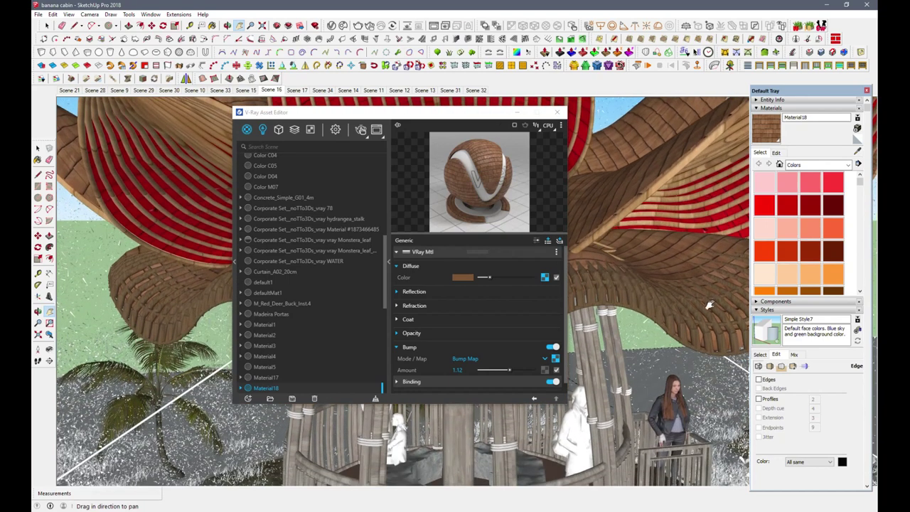
{"action": "key", "text": "b"}
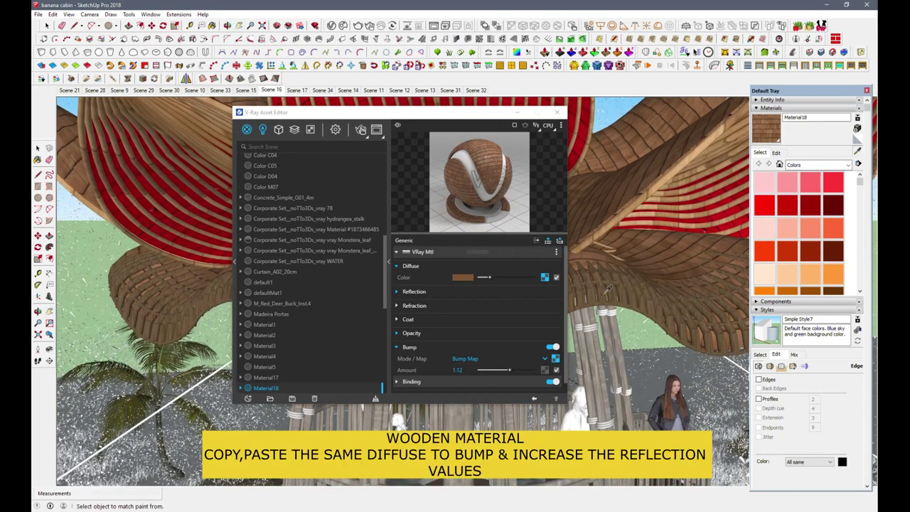
{"action": "left_click", "coordinate": [603, 295], "text": "alt"}
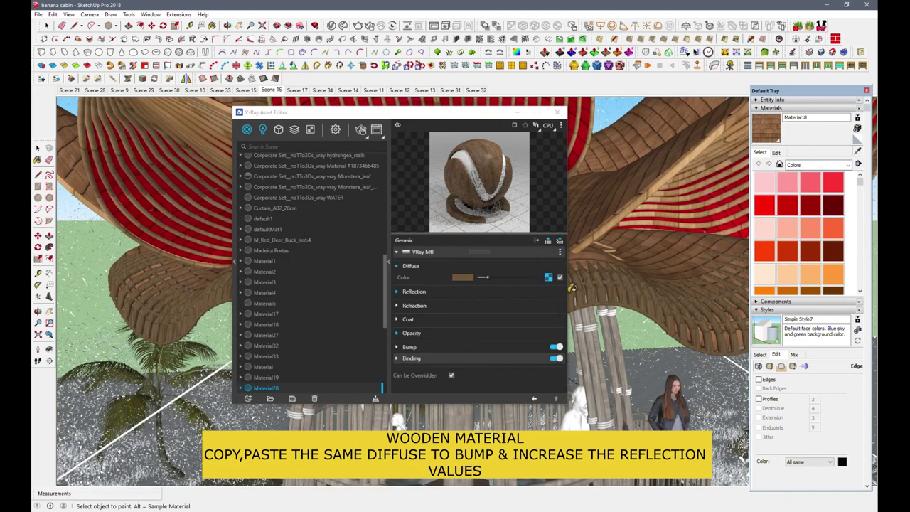
- Review Material28's reflection settings, then sample the cabin wall's wood material, Material29
{"action": "left_click", "coordinate": [415, 292]}
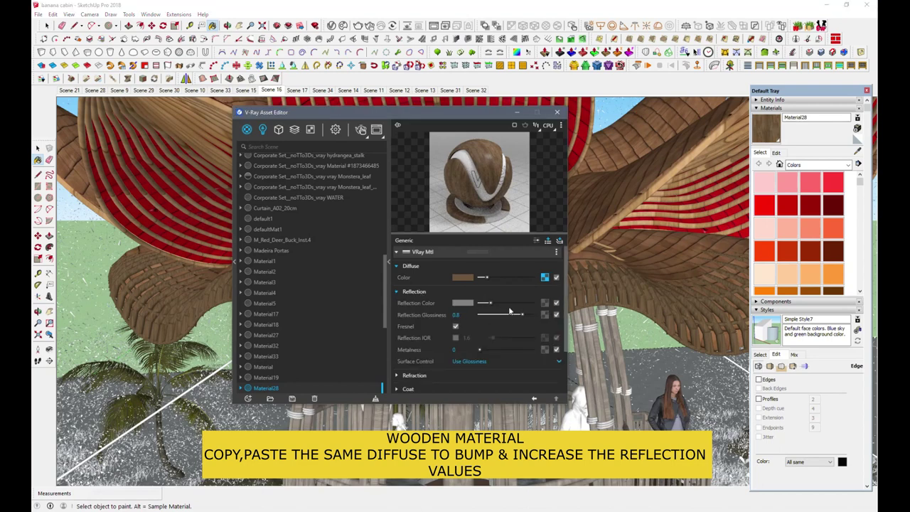
{"action": "middle_click", "coordinate": [619, 327]}
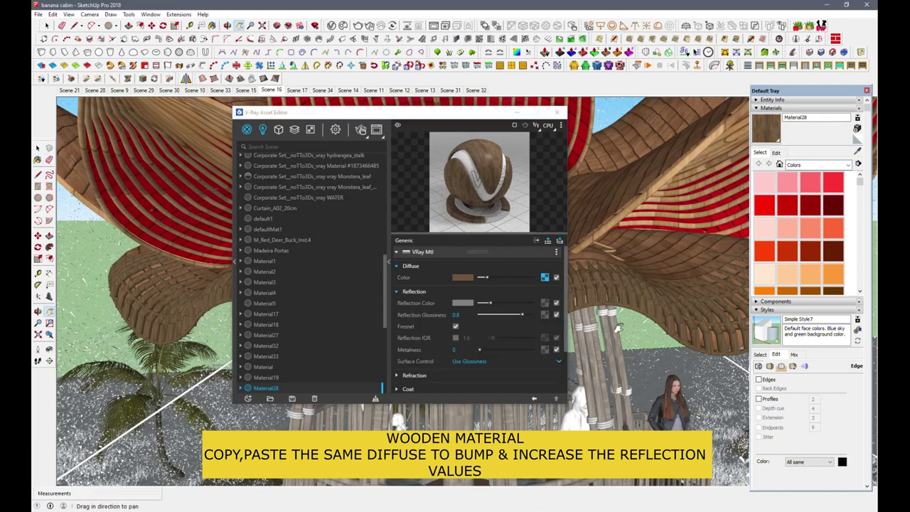
{"action": "middle_click_drag", "start_coordinate": [619, 327], "coordinate": [796, 262], "text": "shift"}
{"action": "left_click", "coordinate": [858, 153]}
{"action": "left_click", "coordinate": [591, 276]}
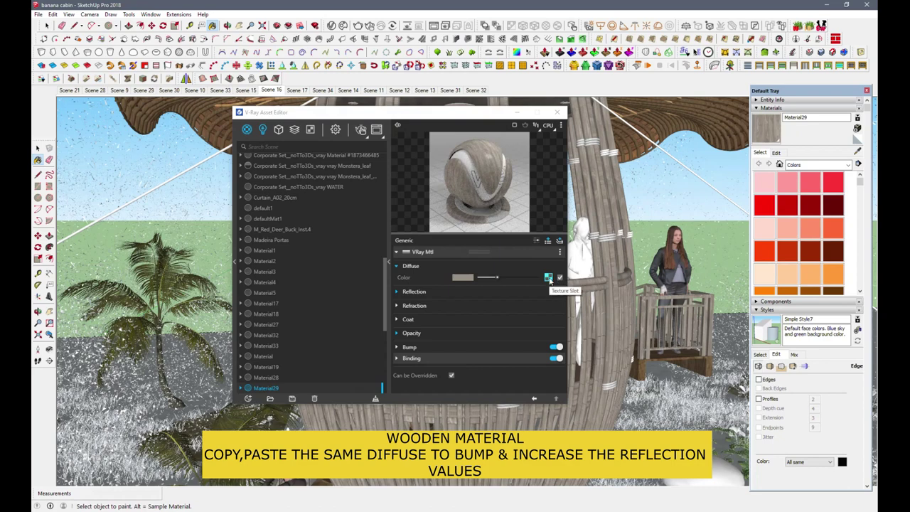
- Inspect Material29's diffuse wood texture and reflection, and expand its bump settings
{"action": "left_click", "coordinate": [548, 278]}
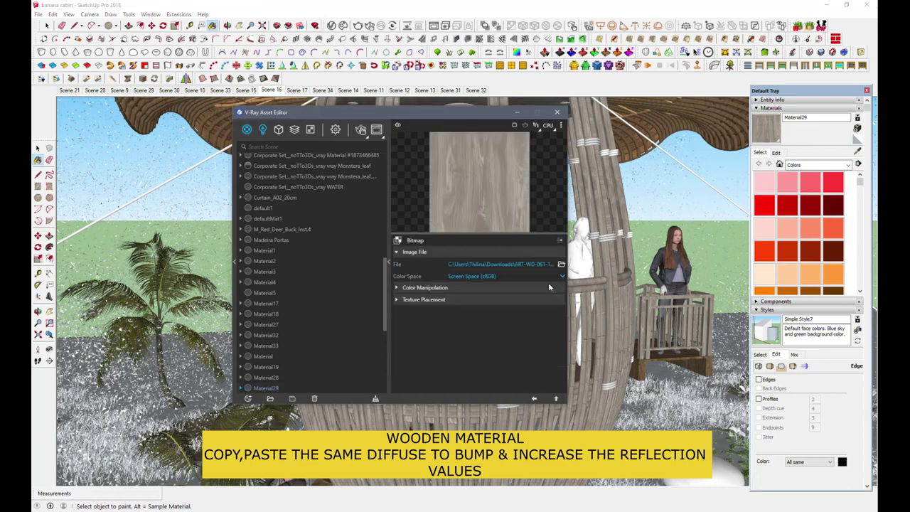
{"action": "left_click", "coordinate": [535, 399]}
{"action": "left_click", "coordinate": [415, 292]}
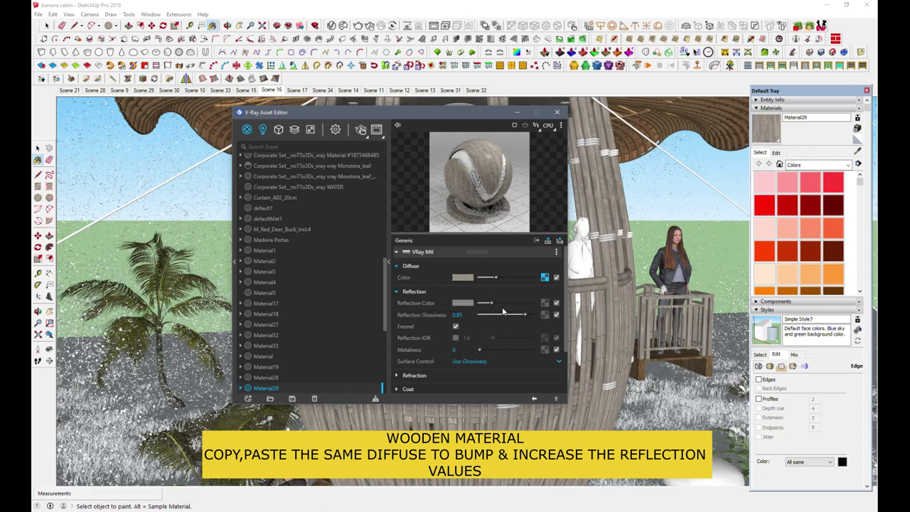
{"action": "left_click", "coordinate": [398, 291]}
{"action": "left_click", "coordinate": [411, 347]}
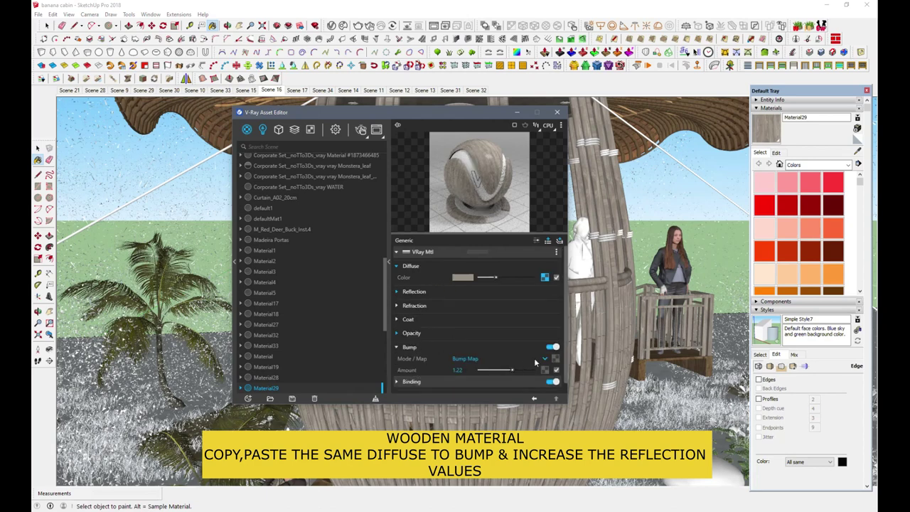
- Paste Material29's diffuse wood texture as a copy into its bump map, amount 0.76
{"action": "right_click", "coordinate": [546, 280]}
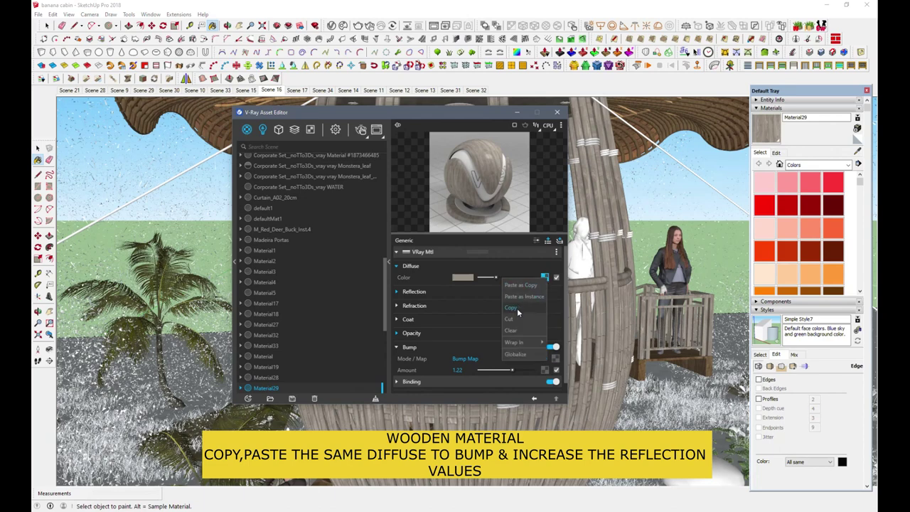
{"action": "left_click", "coordinate": [526, 318]}
{"action": "right_click", "coordinate": [556, 360]}
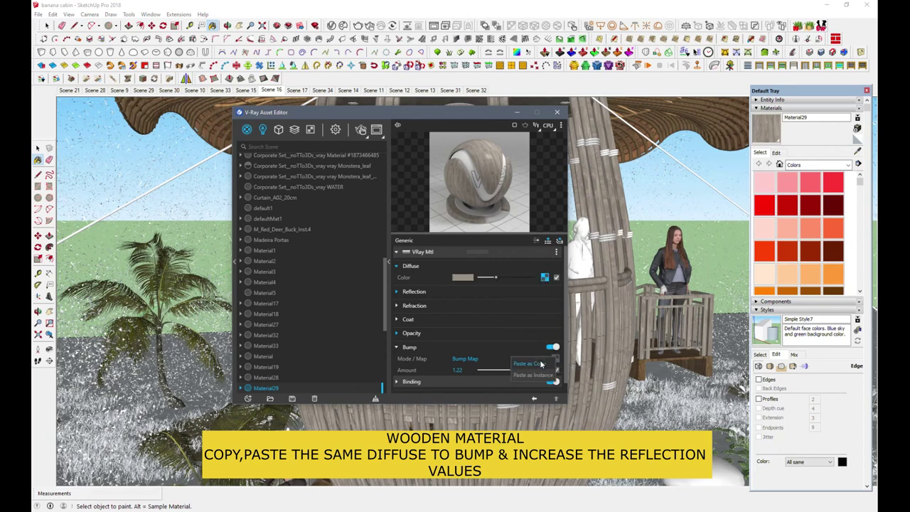
{"action": "left_click", "coordinate": [546, 364]}
{"action": "left_click", "coordinate": [545, 363]}
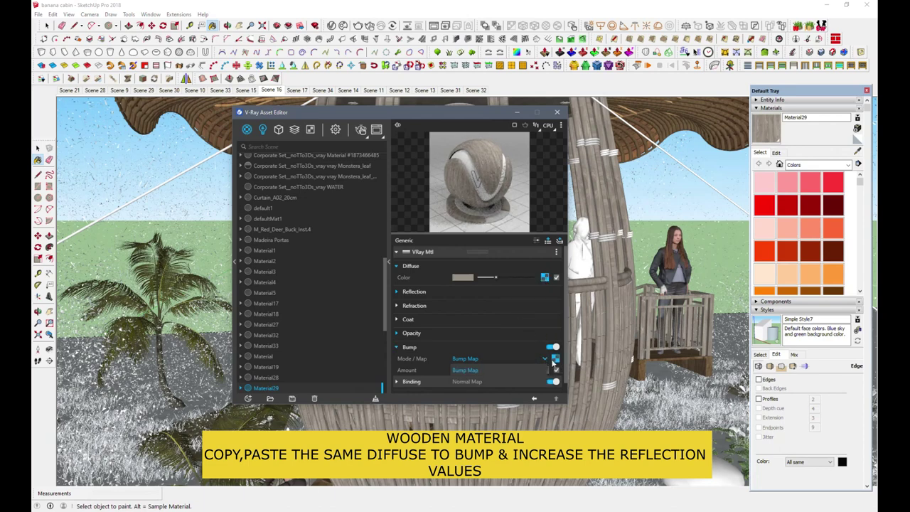
{"action": "left_click", "coordinate": [555, 360]}
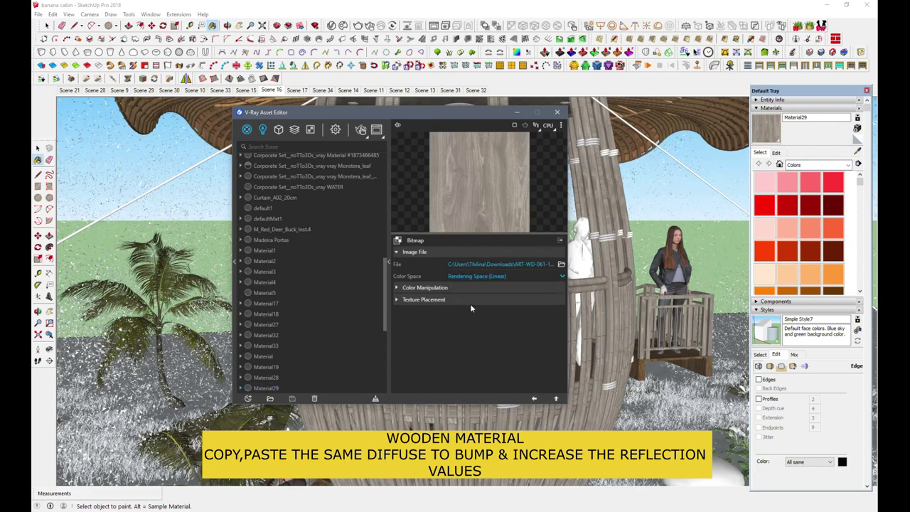
{"action": "left_click", "coordinate": [534, 398]}
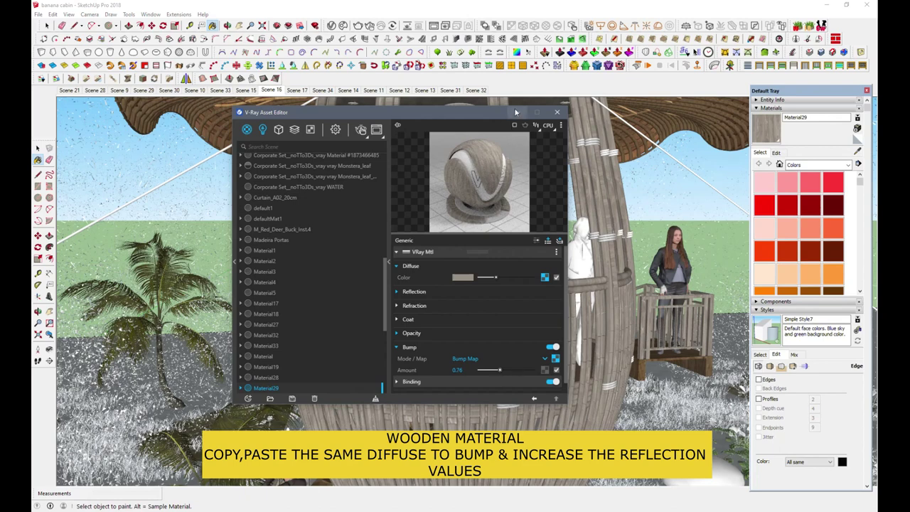
- Sample the floor's Wood_Planks_A03_100cm material for editing
{"action": "left_click", "coordinate": [239, 25]}
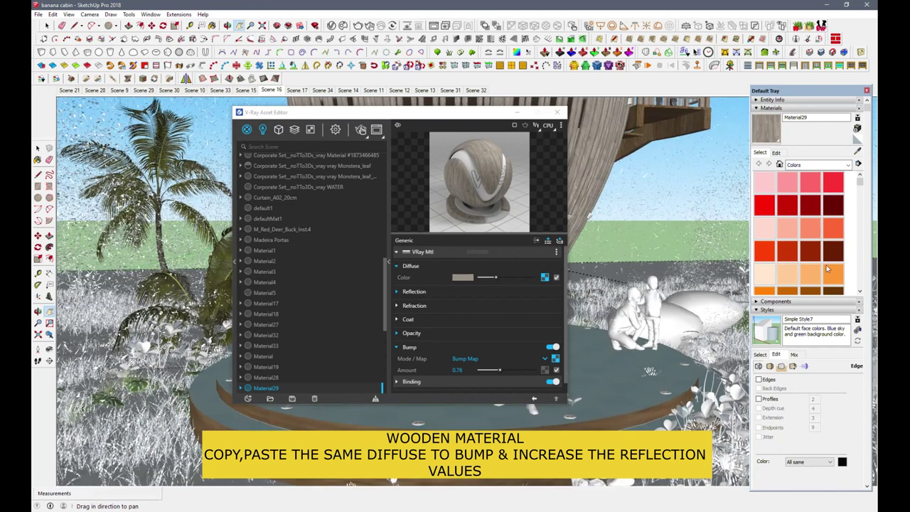
{"action": "left_click", "coordinate": [857, 152]}
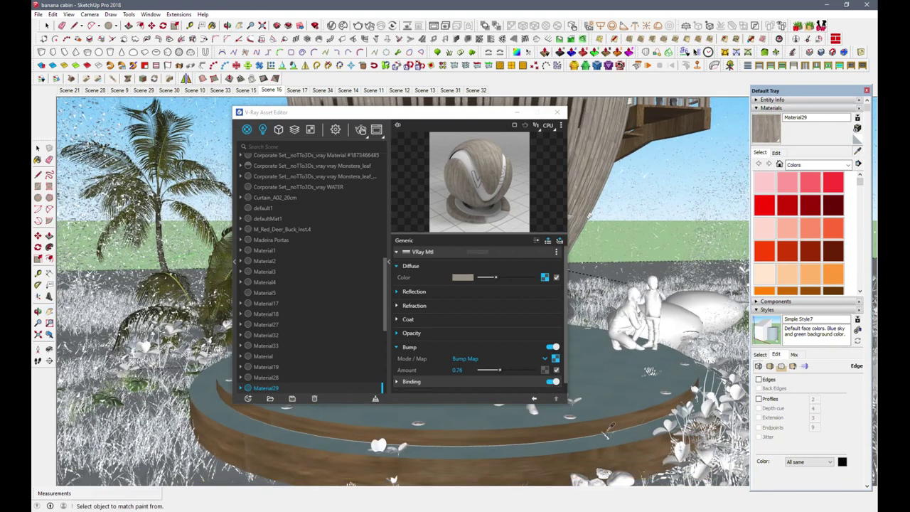
{"action": "left_click", "coordinate": [623, 456]}
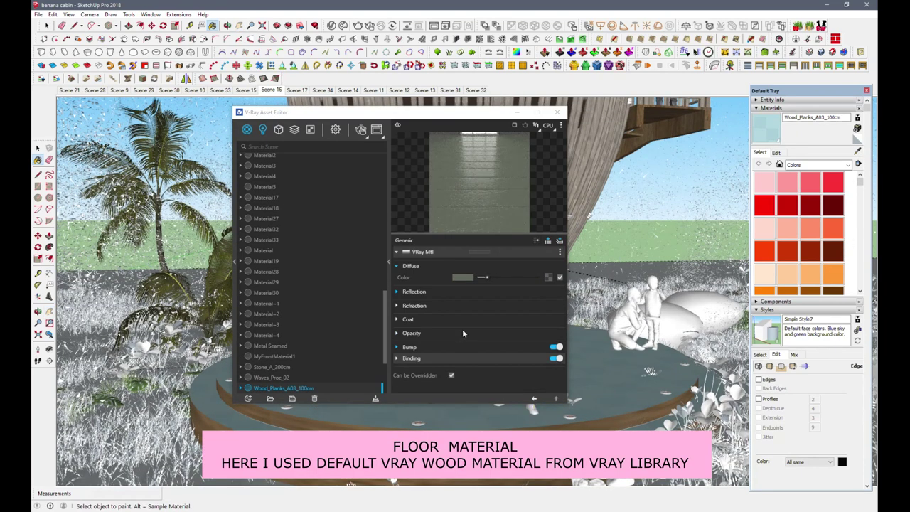
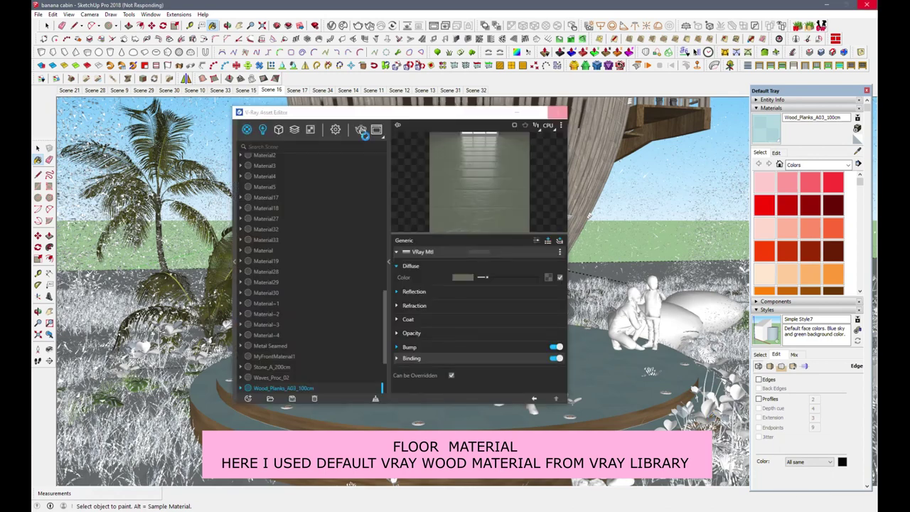
- Browse the Wood & Laminate library to Wood Planks A03, then sample the floor's Material32
{"action": "left_click_drag", "start_coordinate": [434, 123], "coordinate": [482, 129]}
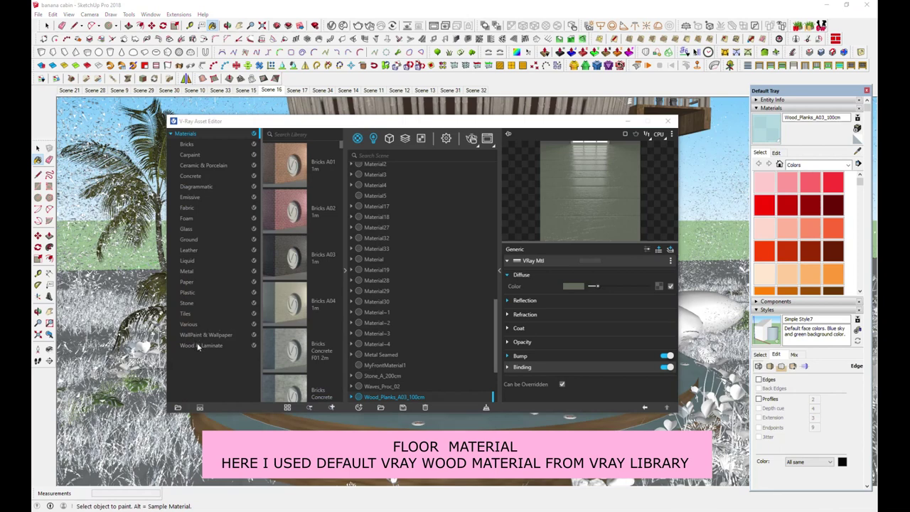
{"action": "left_click", "coordinate": [199, 345]}
{"action": "scroll", "coordinate": [289, 307], "scroll_direction": "down", "scroll_amount": 2}
{"action": "scroll", "coordinate": [288, 308], "scroll_direction": "down", "scroll_amount": 2}
{"action": "scroll", "coordinate": [289, 308], "scroll_direction": "down", "scroll_amount": 2}
{"action": "scroll", "coordinate": [289, 307], "scroll_direction": "down", "scroll_amount": 2}
{"action": "scroll", "coordinate": [289, 307], "scroll_direction": "down", "scroll_amount": 2}
{"action": "scroll", "coordinate": [289, 307], "scroll_direction": "down", "scroll_amount": 3}
{"action": "scroll", "coordinate": [288, 308], "scroll_direction": "down", "scroll_amount": 3}
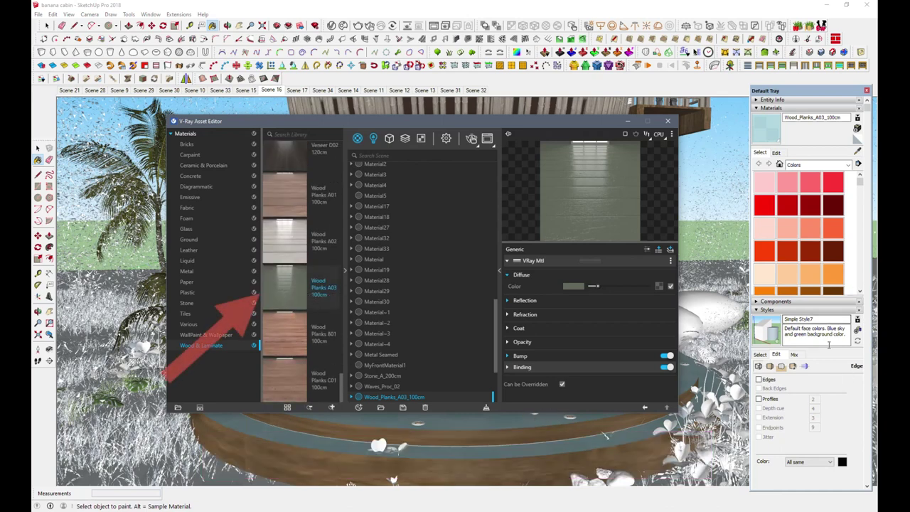
{"action": "key", "text": "alt"}
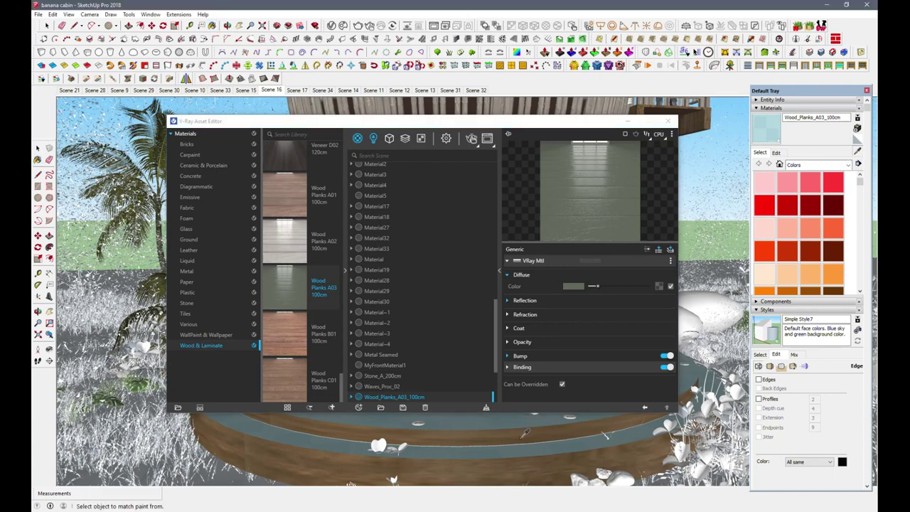
{"action": "left_click", "coordinate": [524, 431], "text": "alt"}
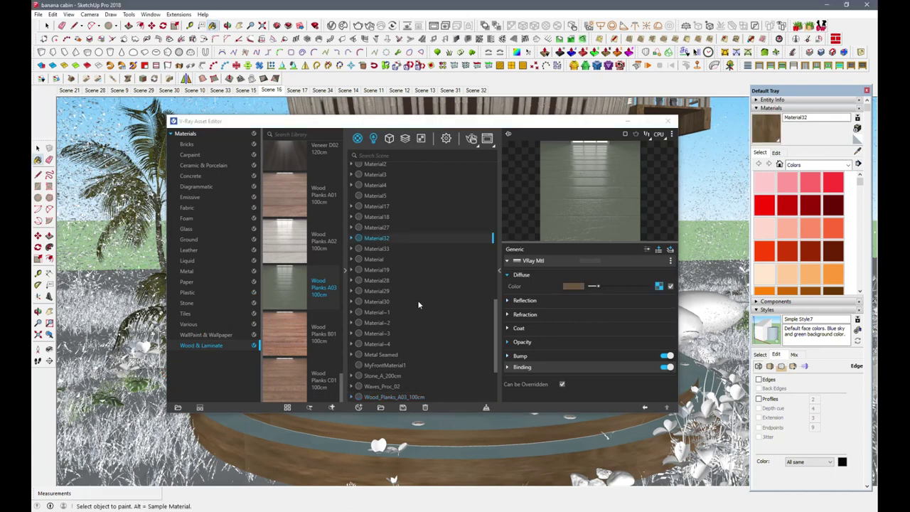
- Give Material32 a grey reflection with 0.85 glossiness
{"action": "left_click", "coordinate": [530, 301]}
{"action": "left_click_drag", "start_coordinate": [592, 313], "coordinate": [637, 325]}
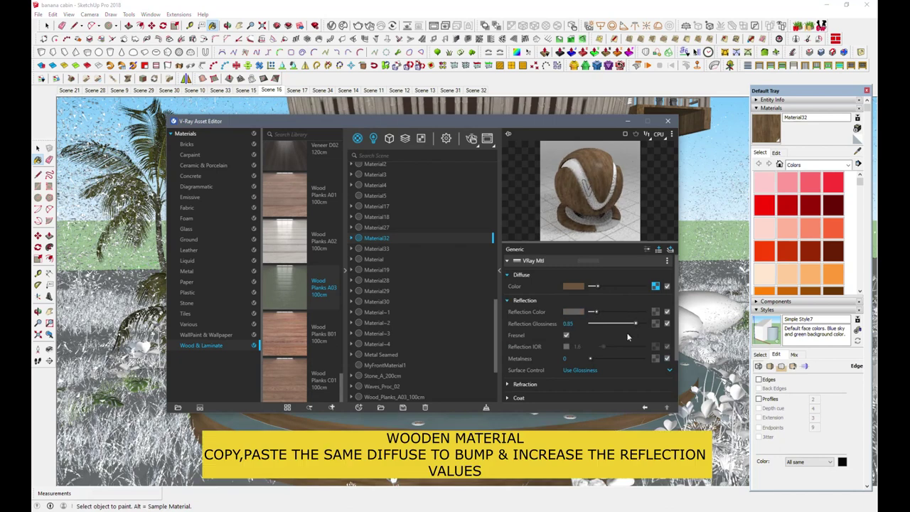
{"action": "scroll", "coordinate": [628, 337], "scroll_direction": "down", "scroll_amount": 1}
{"action": "scroll", "coordinate": [643, 313], "scroll_direction": "up", "scroll_amount": 1}
- Copy the diffuse wood texture into the Bump slot with Linear colour space
{"action": "right_click", "coordinate": [657, 287]}
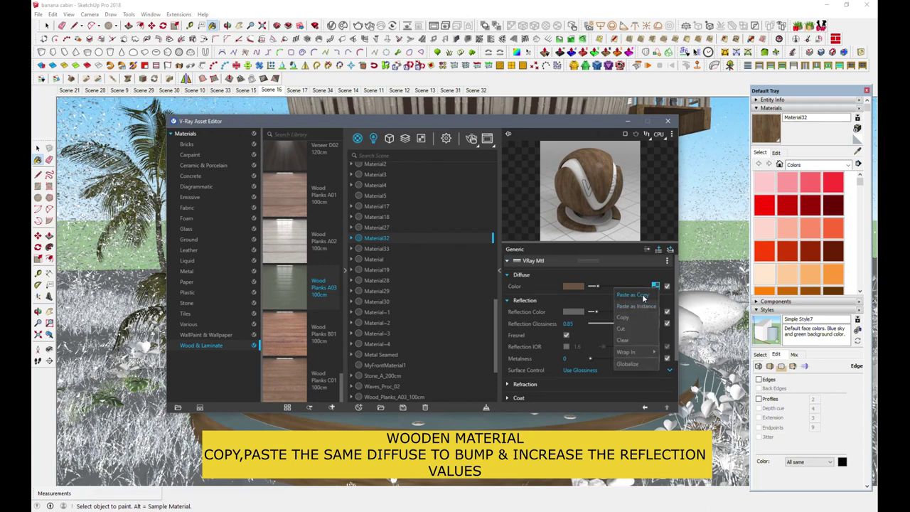
{"action": "left_click", "coordinate": [639, 318]}
{"action": "scroll", "coordinate": [649, 359], "scroll_direction": "down", "scroll_amount": 2}
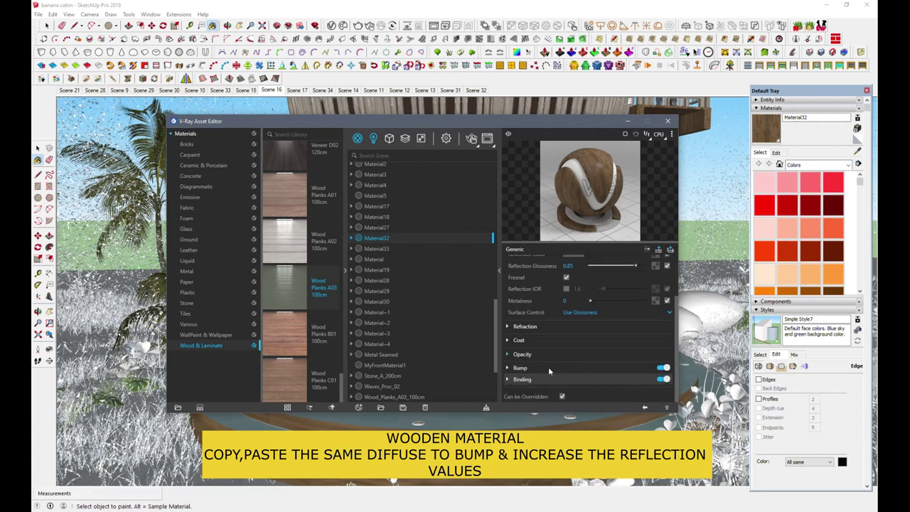
{"action": "left_click", "coordinate": [521, 368]}
{"action": "right_click", "coordinate": [665, 382]}
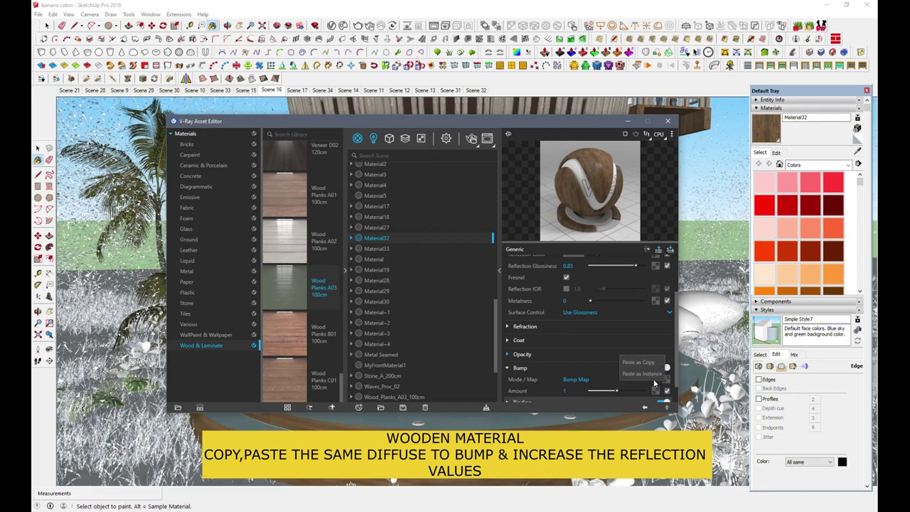
{"action": "left_click", "coordinate": [646, 366]}
{"action": "left_click", "coordinate": [666, 381]}
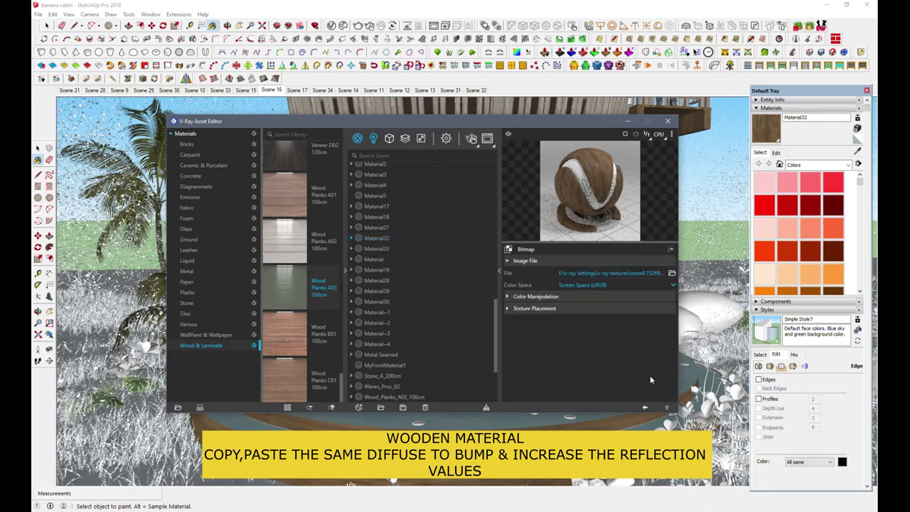
{"action": "left_click", "coordinate": [579, 286]}
{"action": "left_click", "coordinate": [571, 308]}
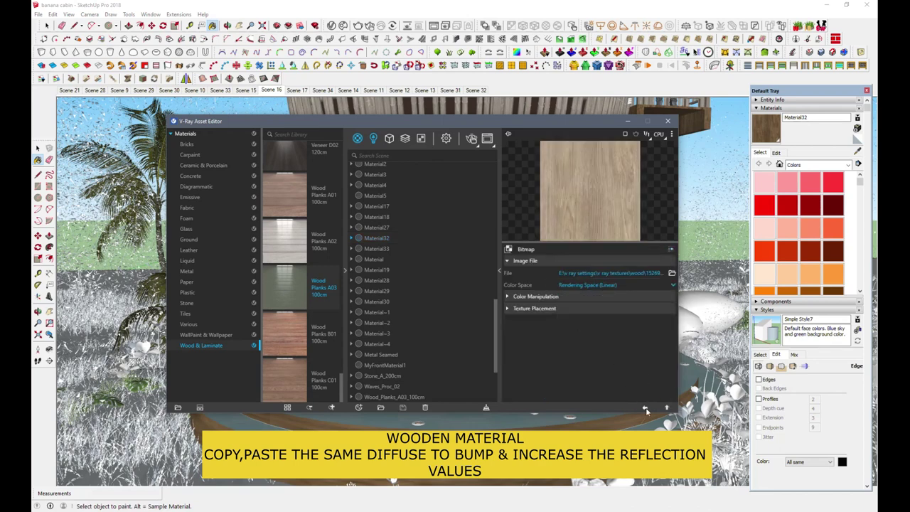
{"action": "left_click", "coordinate": [645, 407]}
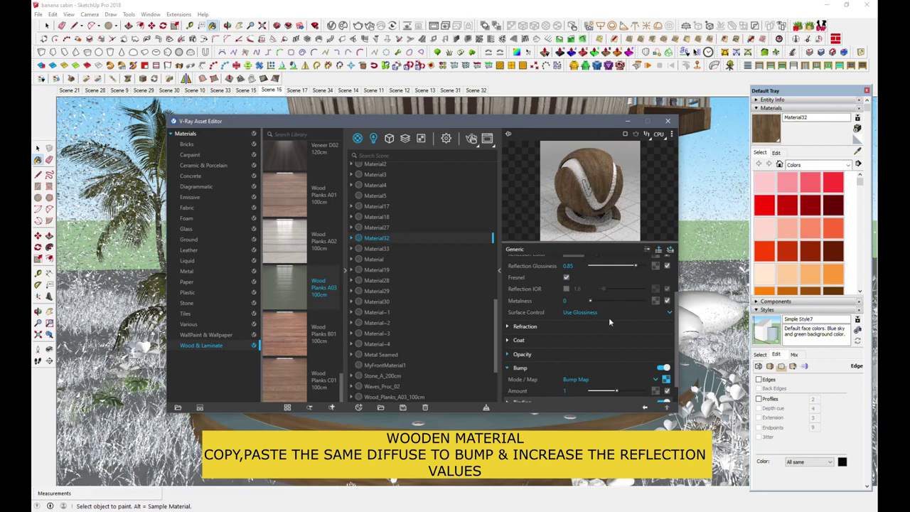
- Brighten the reflection colour slightly and adjust the bump amount
{"action": "scroll", "coordinate": [608, 317], "scroll_direction": "up", "scroll_amount": 2}
{"action": "left_click_drag", "start_coordinate": [600, 299], "coordinate": [603, 301]}
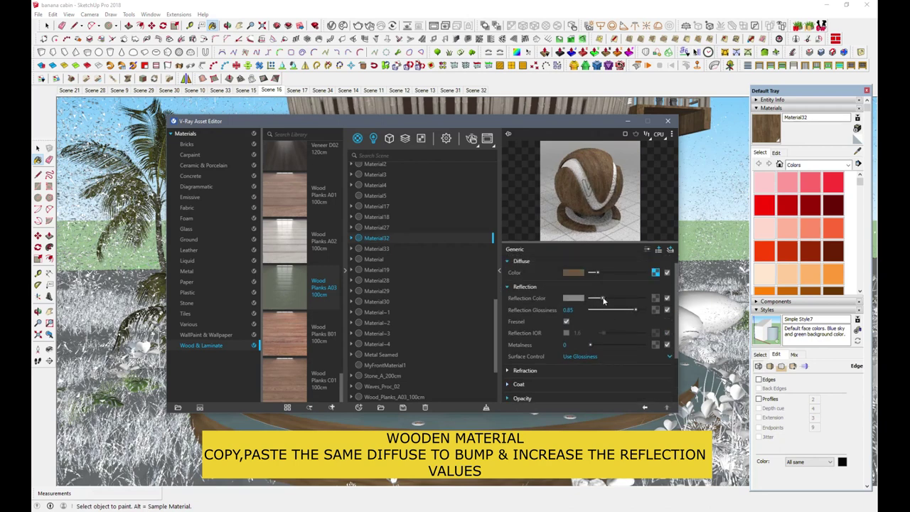
{"action": "scroll", "coordinate": [617, 368], "scroll_direction": "down", "scroll_amount": 2}
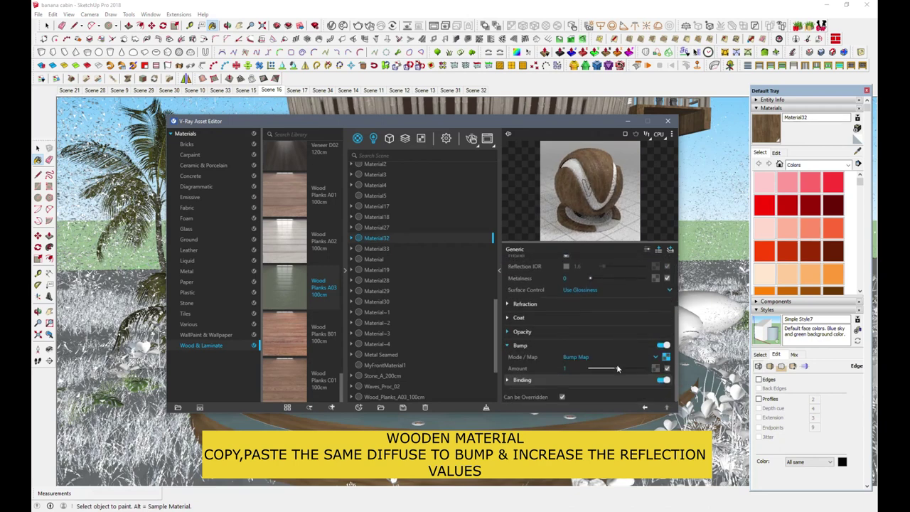
{"action": "left_click_drag", "start_coordinate": [616, 370], "coordinate": [609, 370]}
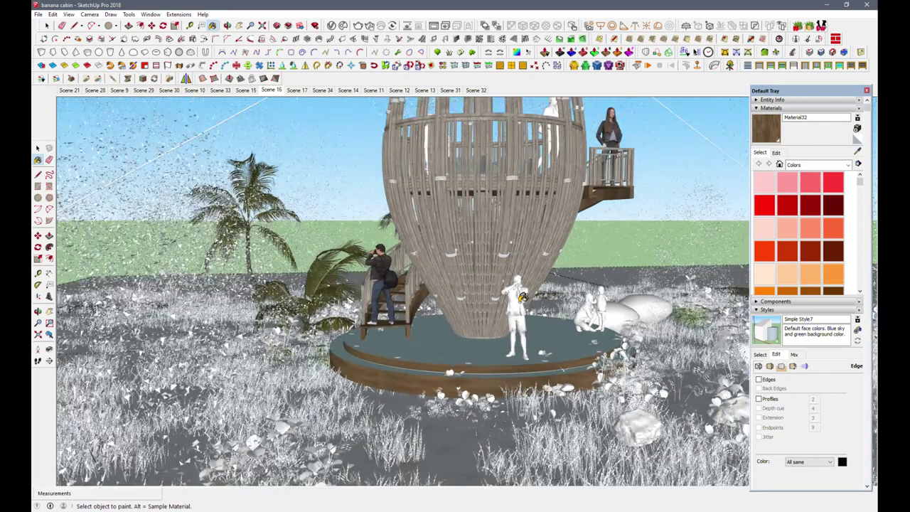
- Sample the water material Waves_Proc_02 and open it in the V-Ray Asset Editor
{"action": "middle_click_drag", "start_coordinate": [522, 297], "coordinate": [520, 300]}
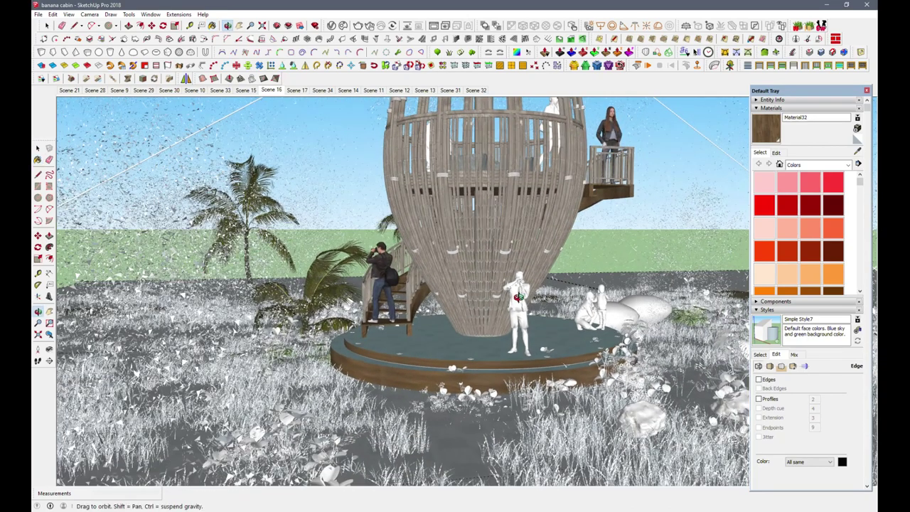
{"action": "left_click", "coordinate": [467, 427], "text": "alt"}
{"action": "left_click", "coordinate": [375, 62]}
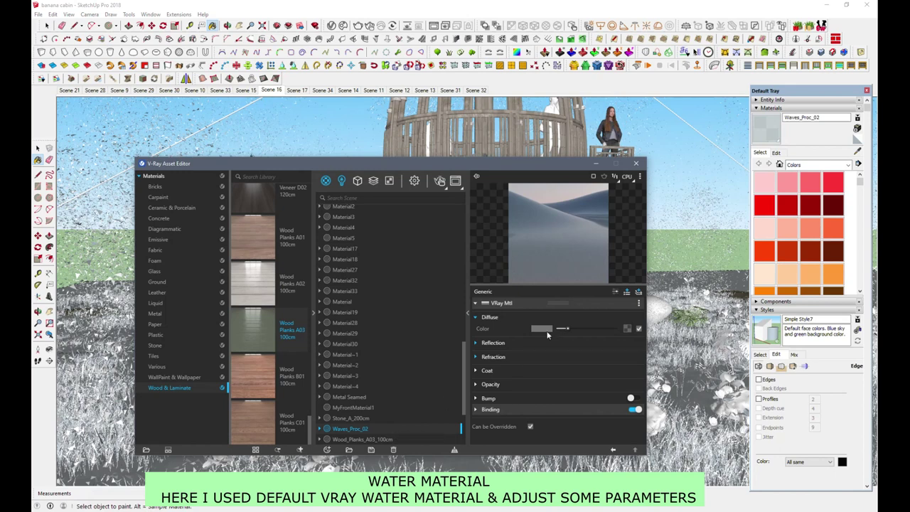
- Inspect the water's Reflection and Refraction settings without changing them
{"action": "left_click", "coordinate": [503, 344]}
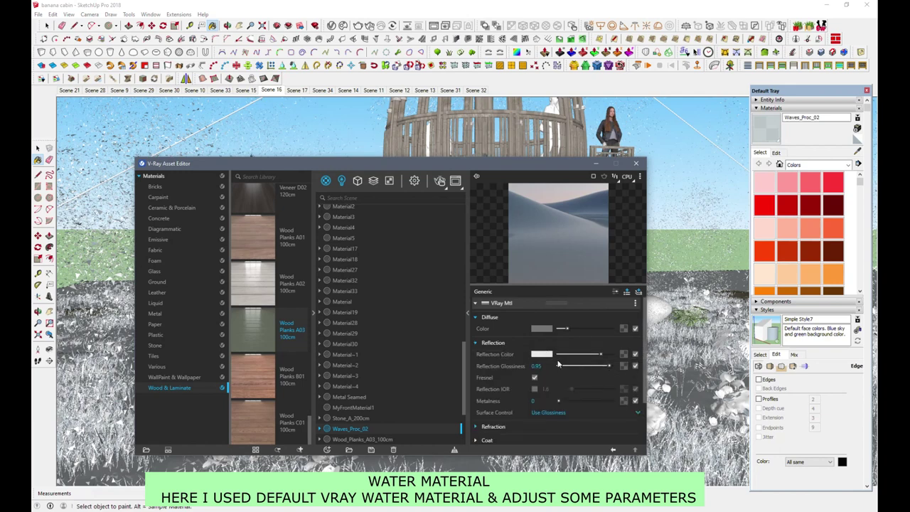
{"action": "left_click", "coordinate": [481, 344]}
{"action": "left_click", "coordinate": [492, 358]}
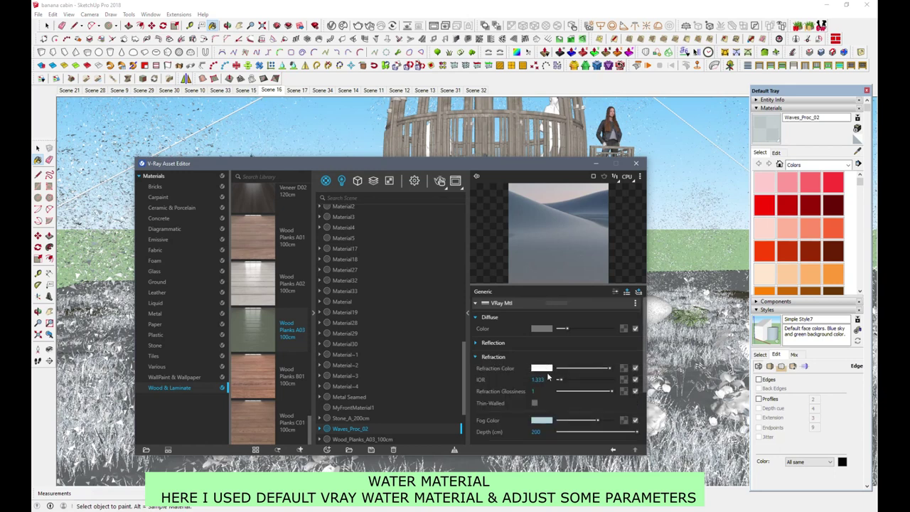
{"action": "left_click", "coordinate": [485, 358]}
- Check the water's Binding and Bump settings, then switch to the Scene 15 view
{"action": "left_click_drag", "start_coordinate": [530, 158], "coordinate": [530, 74]}
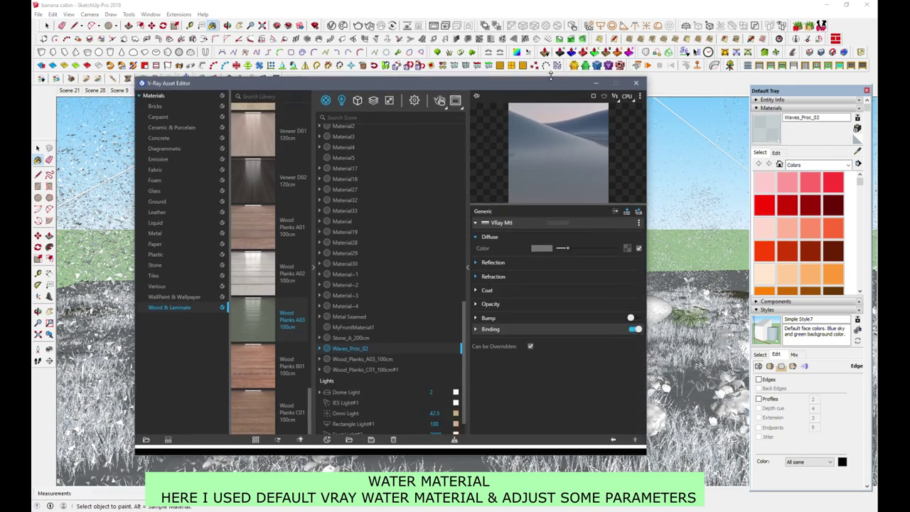
{"action": "left_click", "coordinate": [491, 325]}
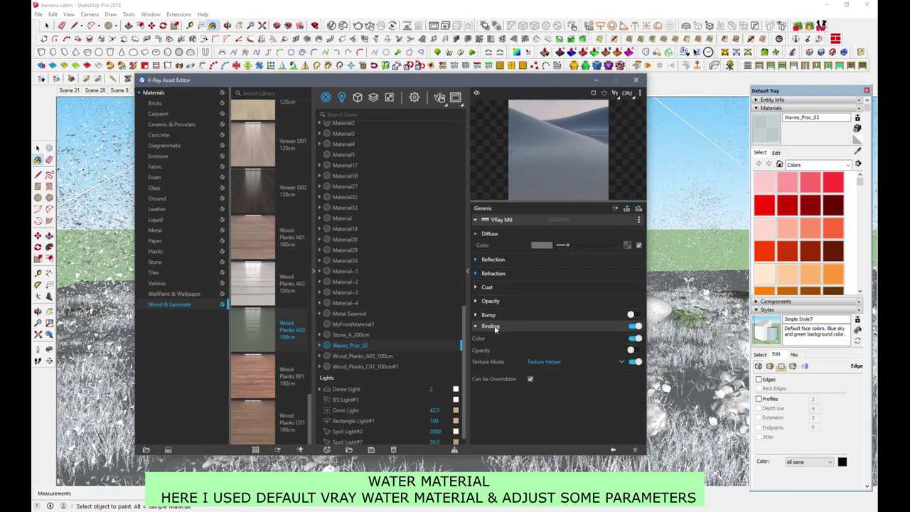
{"action": "left_click", "coordinate": [488, 315]}
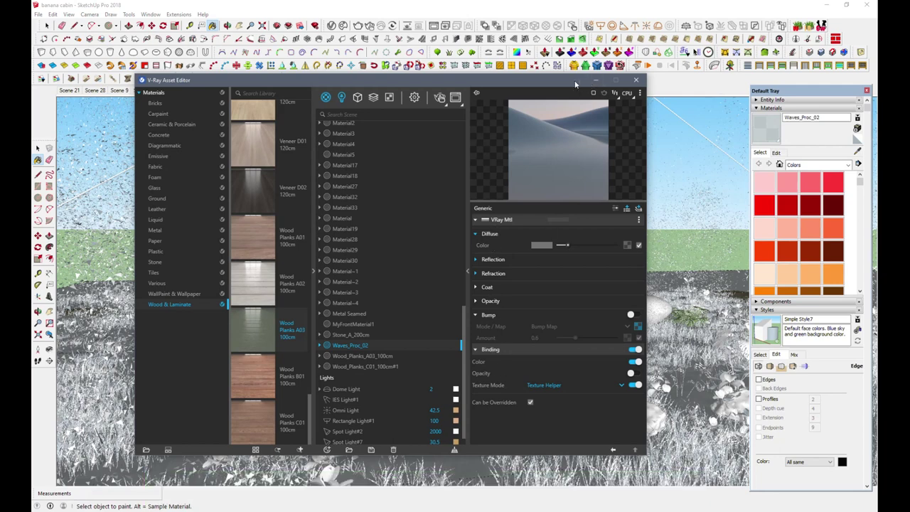
{"action": "left_click_drag", "start_coordinate": [597, 84], "coordinate": [598, 244]}
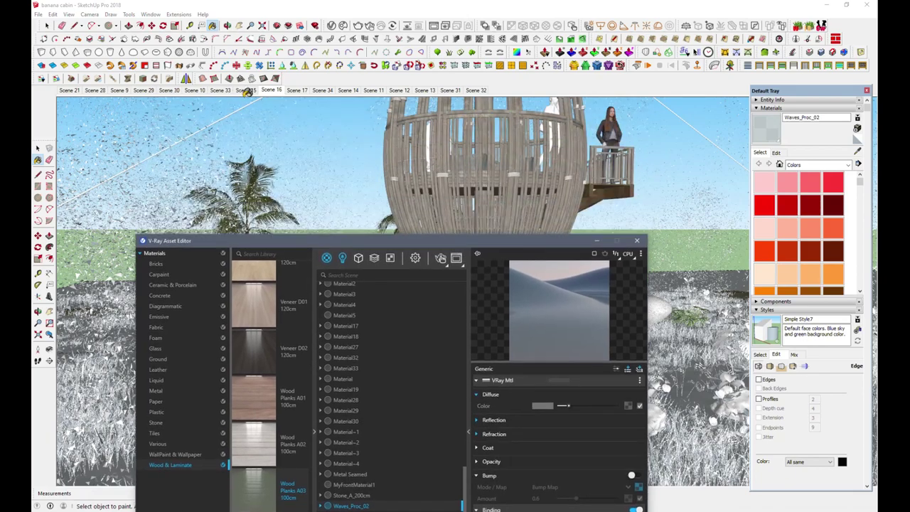
{"action": "left_click", "coordinate": [249, 92]}
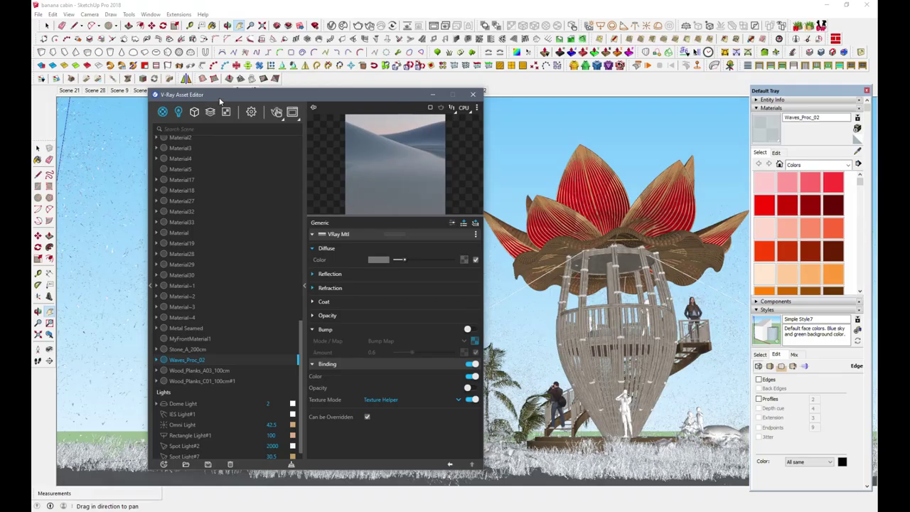
- Filter the asset list to lights and open the Dome Light's parameters
{"action": "left_click_drag", "start_coordinate": [220, 102], "coordinate": [143, 103]}
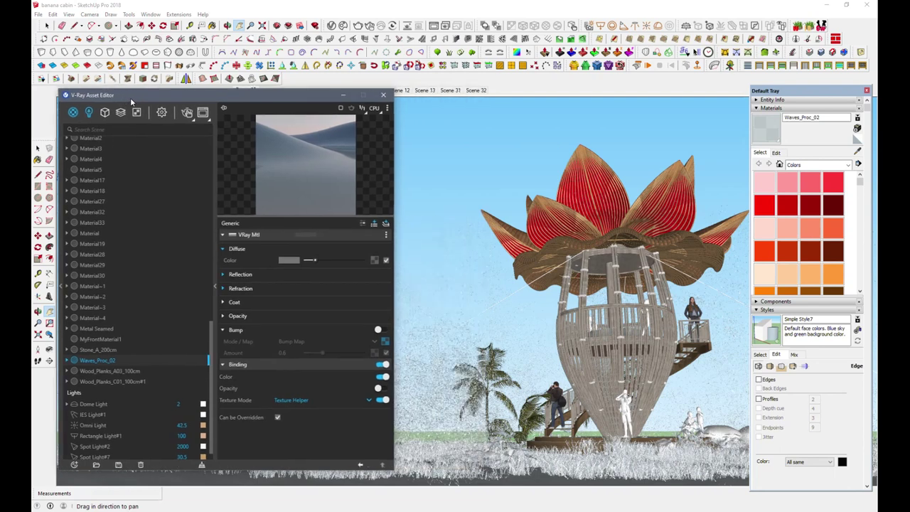
{"action": "left_click", "coordinate": [103, 114]}
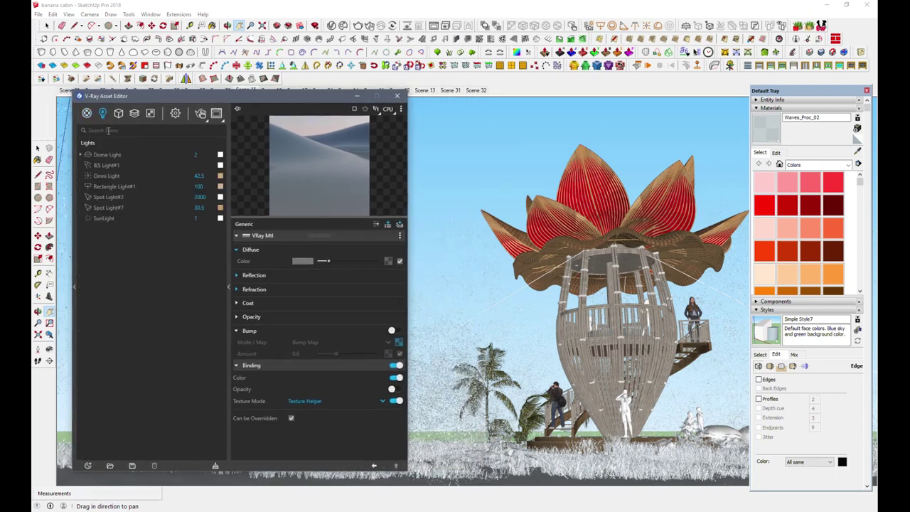
{"action": "left_click", "coordinate": [107, 155]}
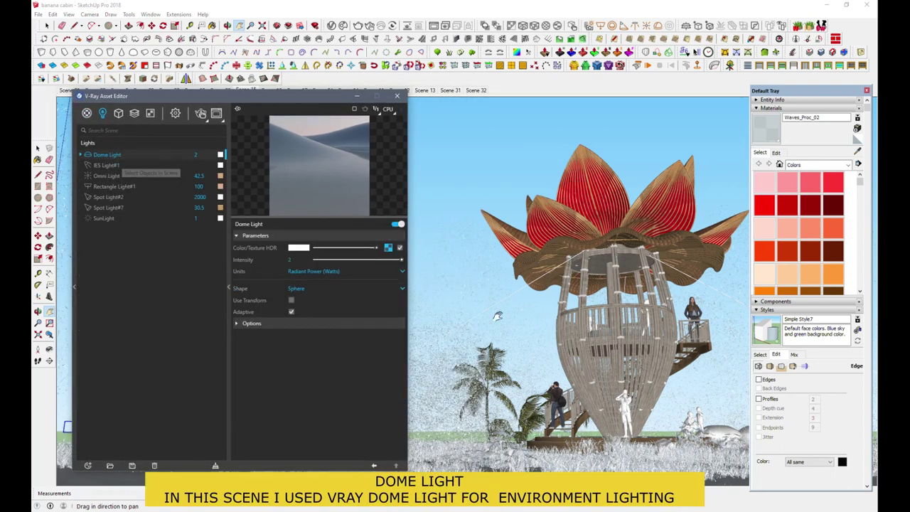
- Frame the whole lotus-roofed cabin from the front at eye level
{"action": "middle_click_drag", "start_coordinate": [552, 340], "coordinate": [564, 247]}
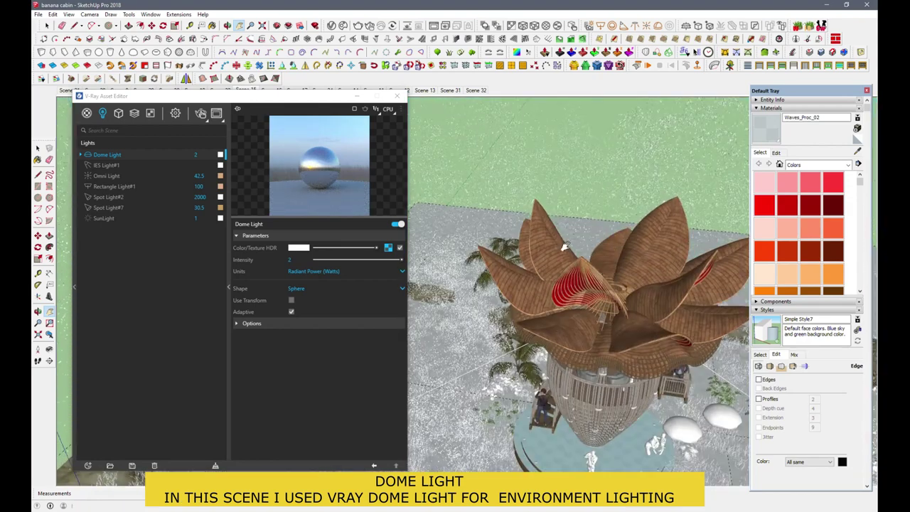
{"action": "scroll", "coordinate": [564, 247], "scroll_direction": "down", "scroll_amount": 2}
{"action": "scroll", "coordinate": [651, 333], "scroll_direction": "up", "scroll_amount": 5}
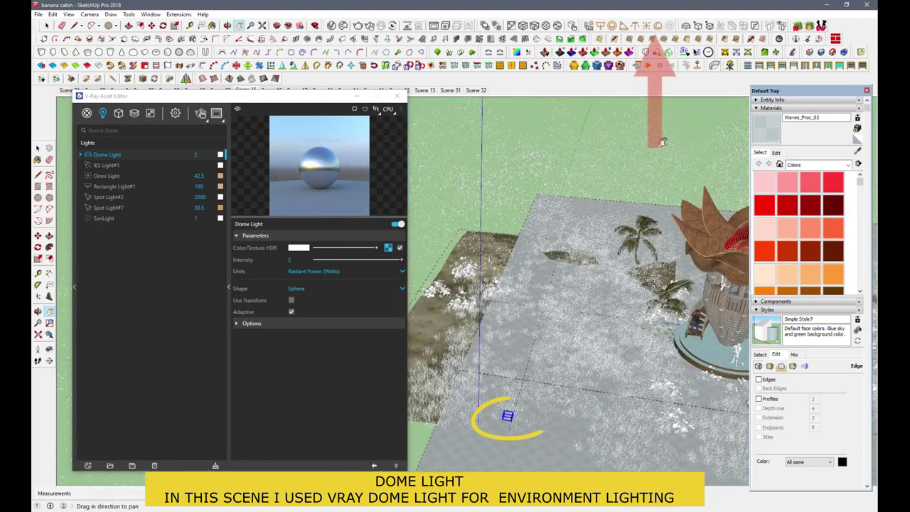
{"action": "scroll", "coordinate": [552, 291], "scroll_direction": "down", "scroll_amount": 3}
{"action": "mouse_move", "coordinate": [611, 206]}
{"action": "middle_mouse_down"}
{"action": "mouse_move", "coordinate": [630, 248]}
{"action": "mouse_move", "coordinate": [621, 236]}
{"action": "middle_mouse_up"}
{"action": "scroll", "coordinate": [621, 235], "scroll_direction": "up", "scroll_amount": 3}
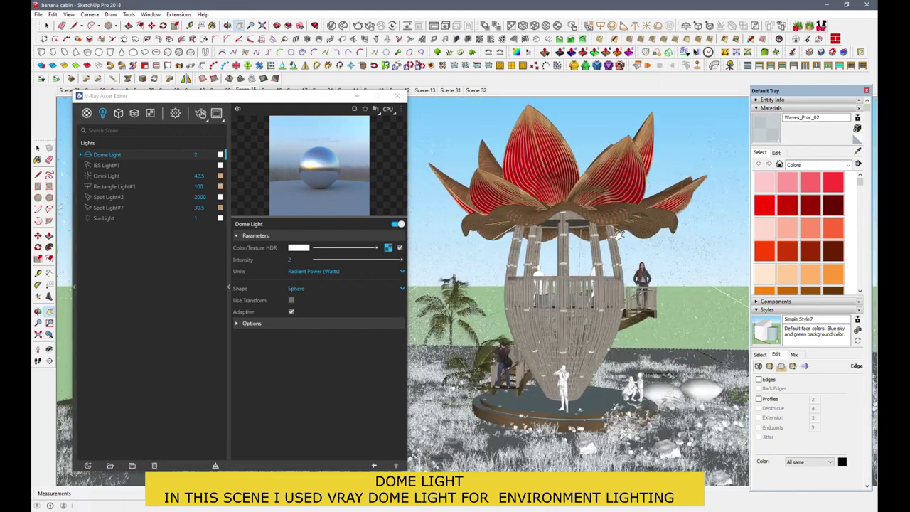
- Lower the dome light's HDRI colour-correction saturation to 0.18
{"action": "left_click", "coordinate": [388, 248]}
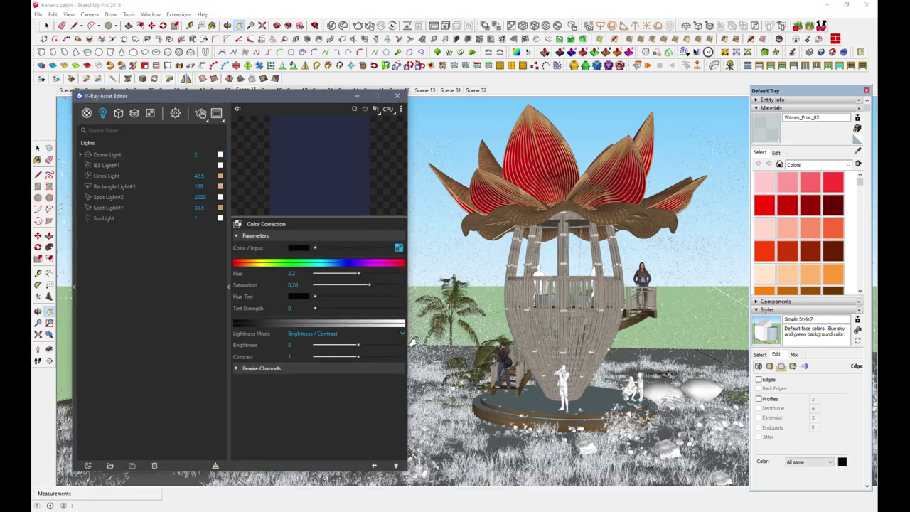
{"action": "left_click", "coordinate": [399, 248]}
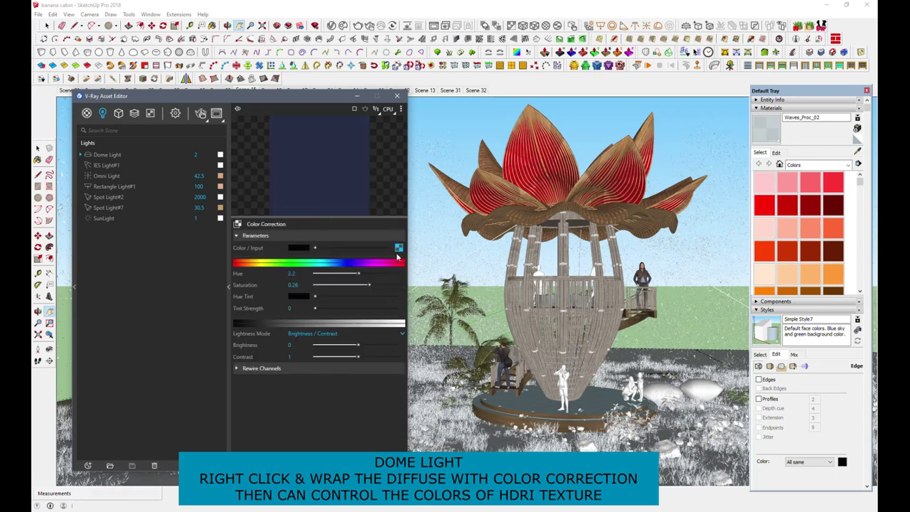
{"action": "right_click", "coordinate": [399, 247]}
{"action": "mouse_move", "coordinate": [375, 312]}
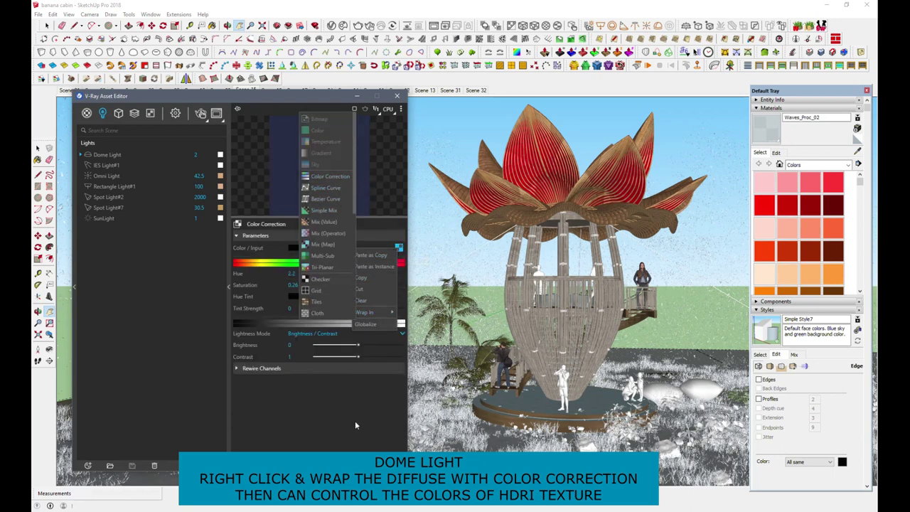
{"action": "left_click", "coordinate": [355, 420]}
{"action": "mouse_move", "coordinate": [370, 288]}
{"action": "left_mouse_down"}
{"action": "mouse_move", "coordinate": [342, 288]}
{"action": "mouse_move", "coordinate": [369, 288]}
{"action": "left_mouse_up"}
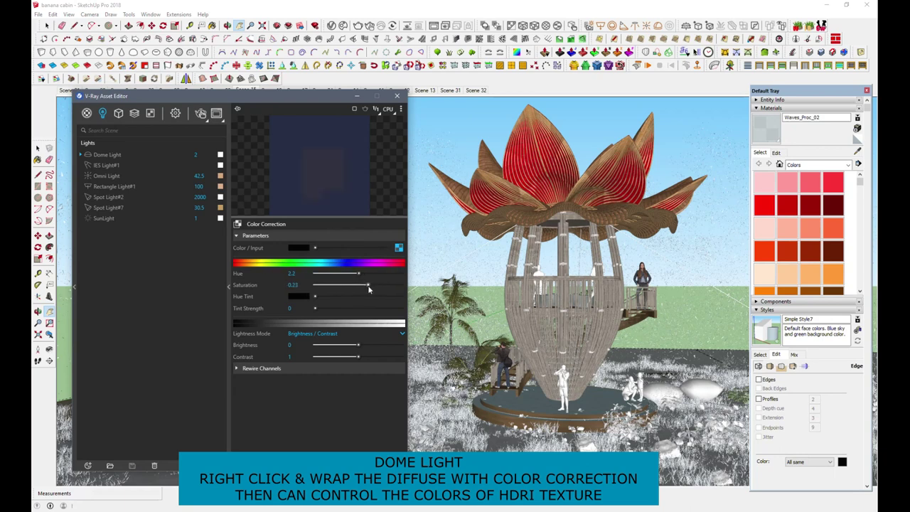
- Inspect the HDRI bitmap's colour manipulation and placement settings
{"action": "left_click", "coordinate": [398, 248]}
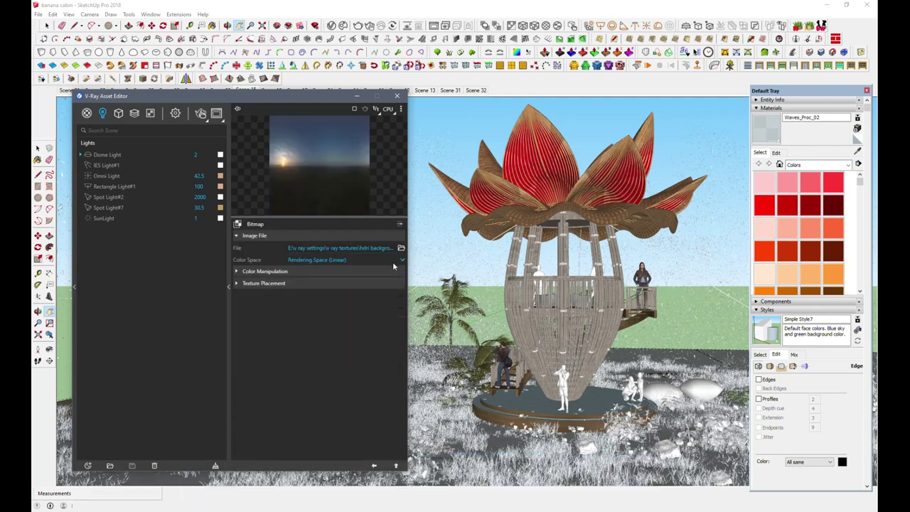
{"action": "left_click", "coordinate": [282, 271]}
{"action": "left_click", "coordinate": [282, 272]}
{"action": "left_click", "coordinate": [277, 283]}
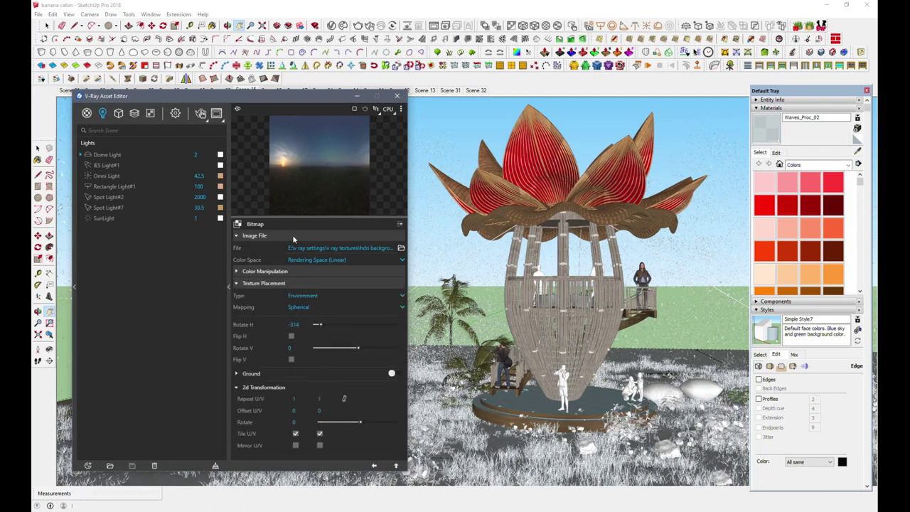
{"action": "left_click", "coordinate": [111, 156]}
- Try a Hemisphere dome, restore Sphere, keep Watts units, and expand the dome's options
{"action": "left_click", "coordinate": [304, 290]}
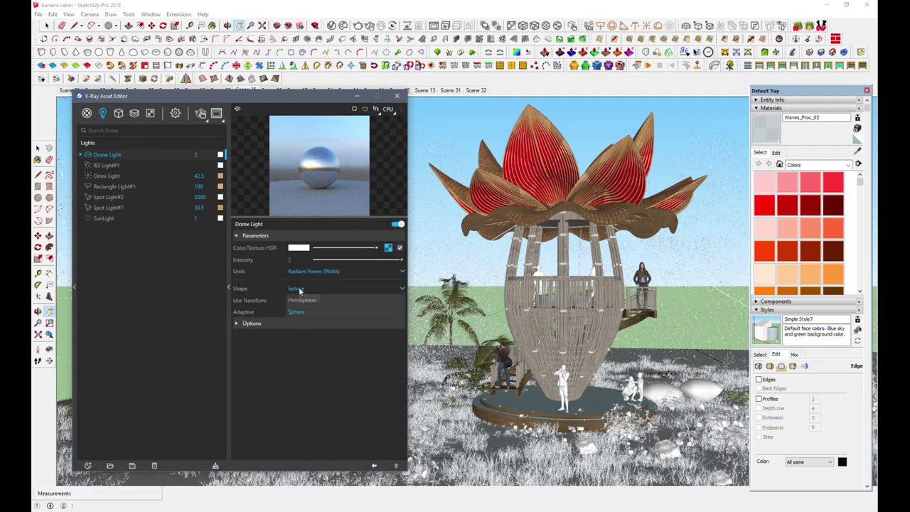
{"action": "left_click", "coordinate": [305, 308]}
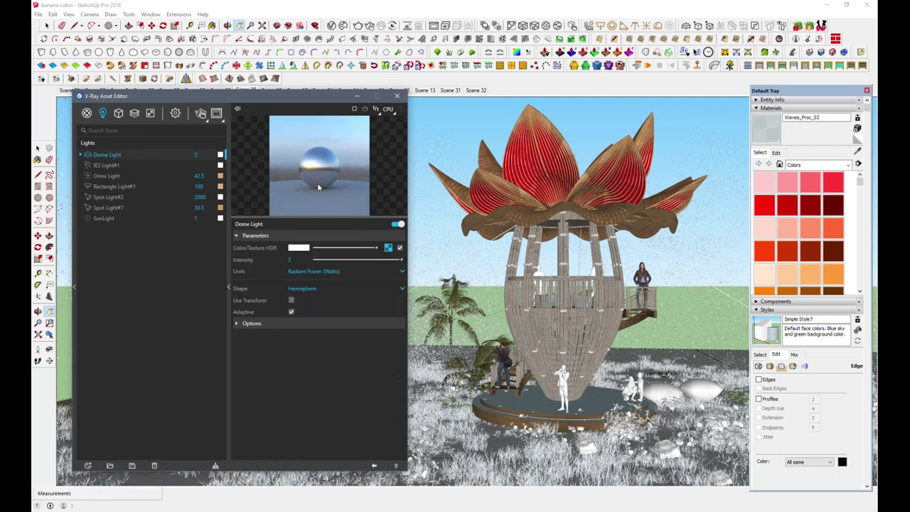
{"action": "left_click", "coordinate": [306, 290]}
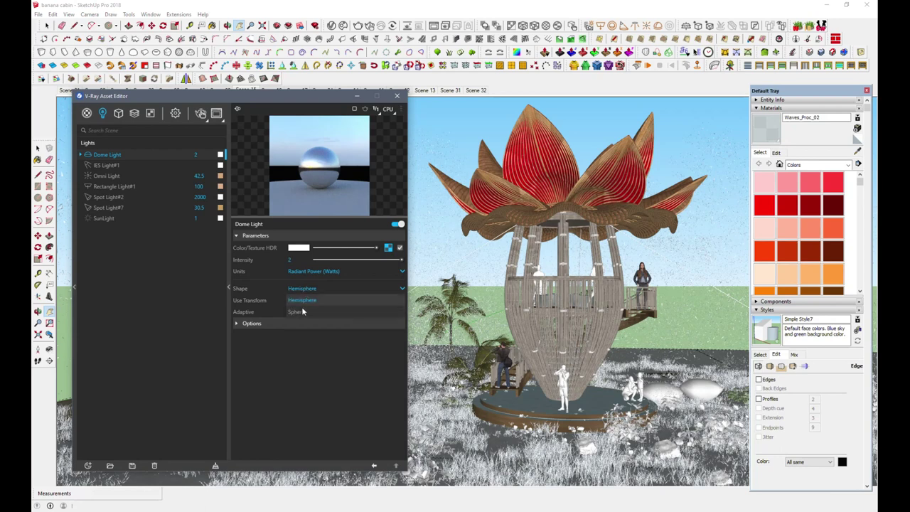
{"action": "left_click", "coordinate": [299, 309]}
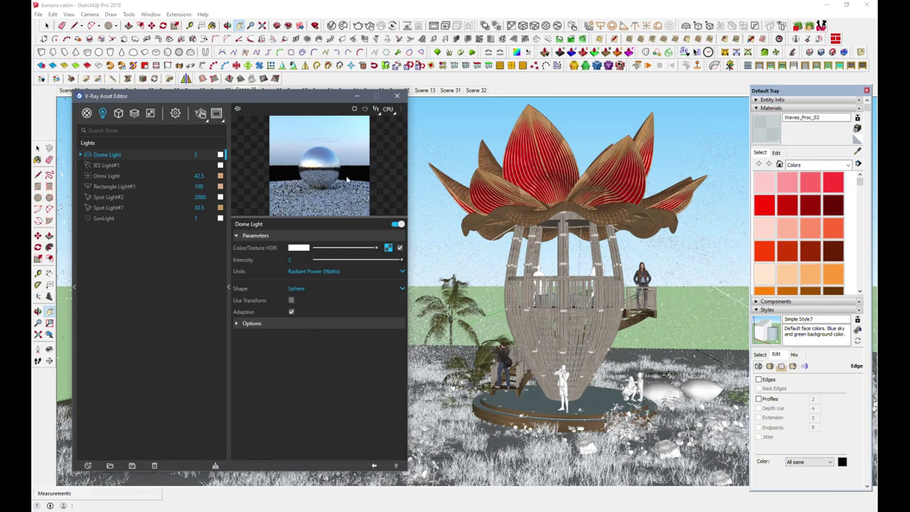
{"action": "left_click", "coordinate": [310, 271]}
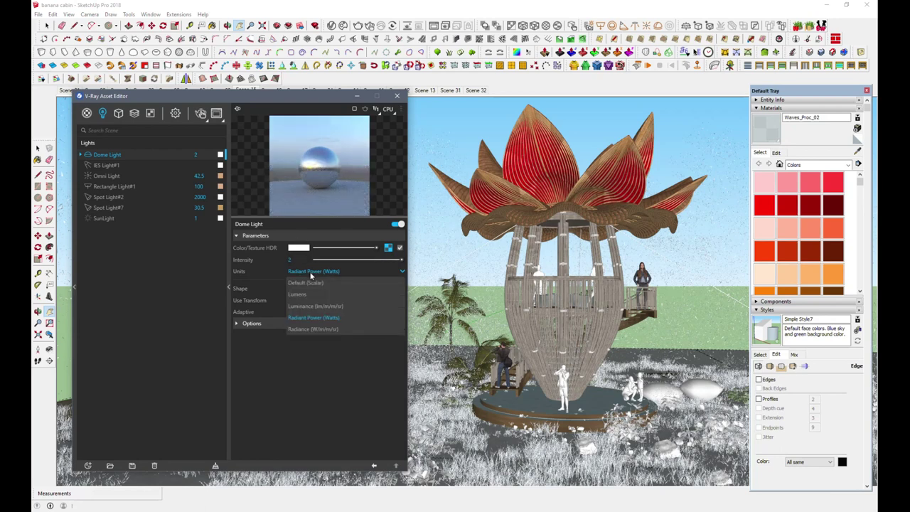
{"action": "left_click", "coordinate": [311, 318]}
{"action": "left_click", "coordinate": [257, 325]}
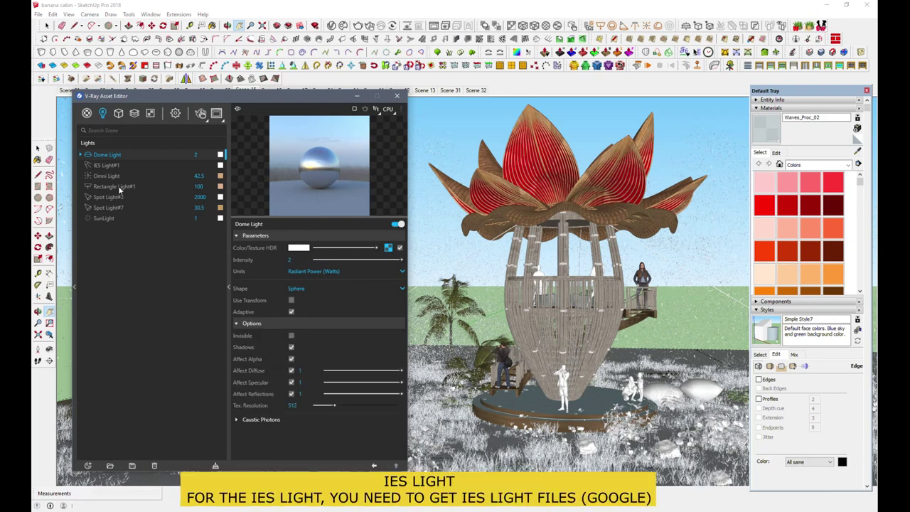
{"action": "right_click", "coordinate": [107, 165]}
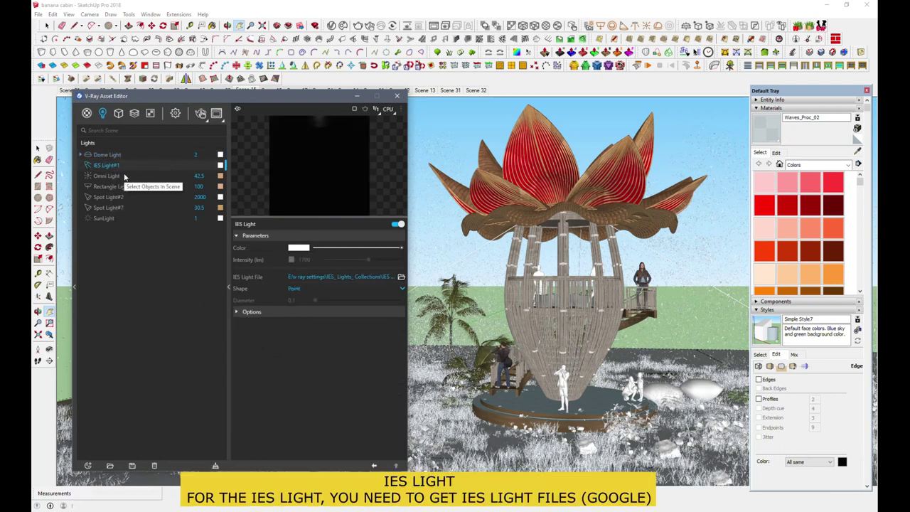
- Select the IES lights in the scene, turn on edge display, and orbit to the cabin base
{"action": "left_click", "coordinate": [128, 186]}
{"action": "left_click", "coordinate": [758, 380]}
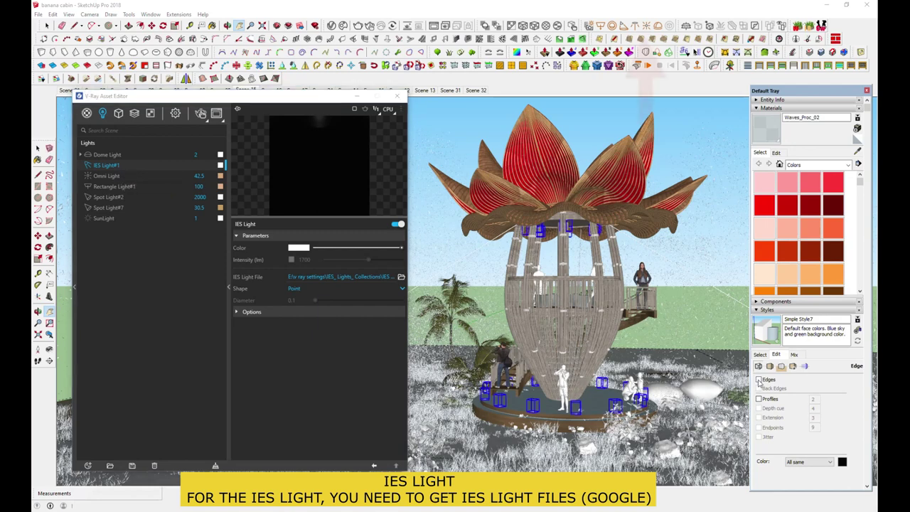
{"action": "scroll", "coordinate": [604, 413], "scroll_direction": "up", "scroll_amount": 1}
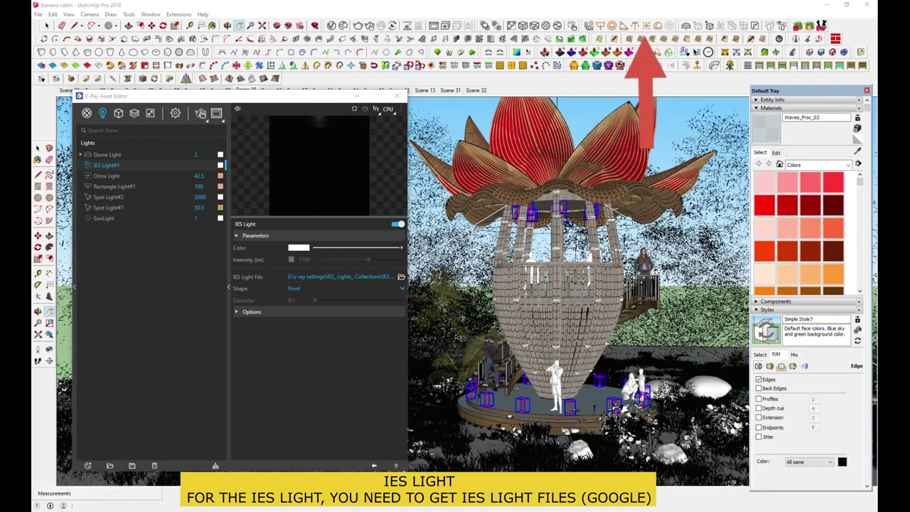
{"action": "scroll", "coordinate": [605, 413], "scroll_direction": "up", "scroll_amount": 1}
{"action": "scroll", "coordinate": [632, 392], "scroll_direction": "up", "scroll_amount": 1}
{"action": "middle_click_drag", "start_coordinate": [632, 393], "coordinate": [612, 359]}
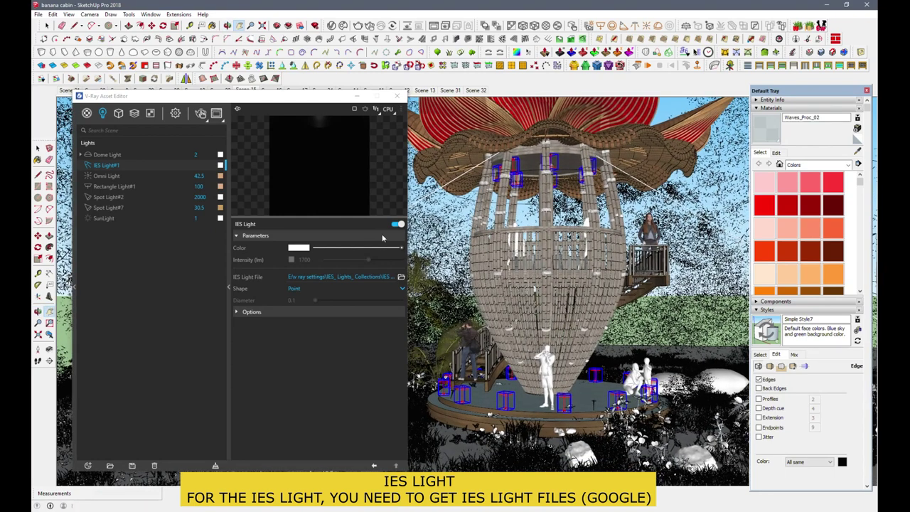
{"action": "mouse_move", "coordinate": [300, 247]}
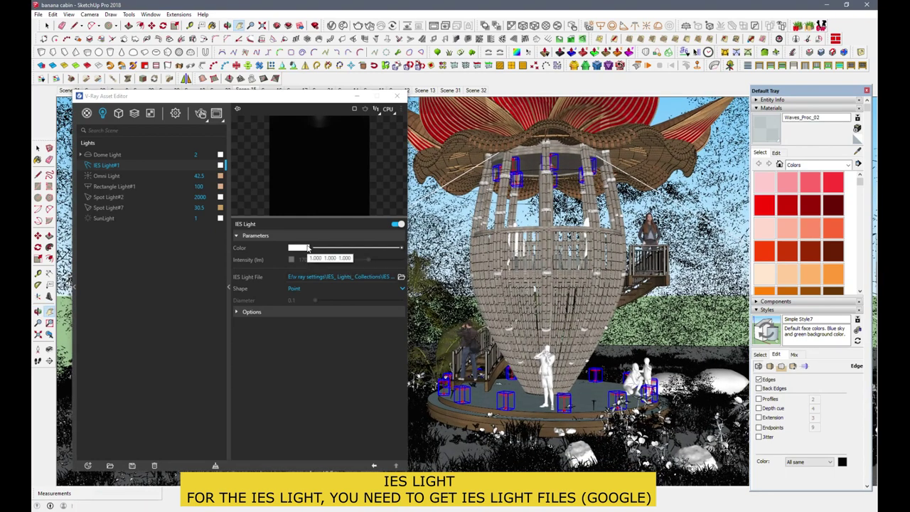
- Enable the IES light's intensity and tint it peach
{"action": "left_click", "coordinate": [292, 261]}
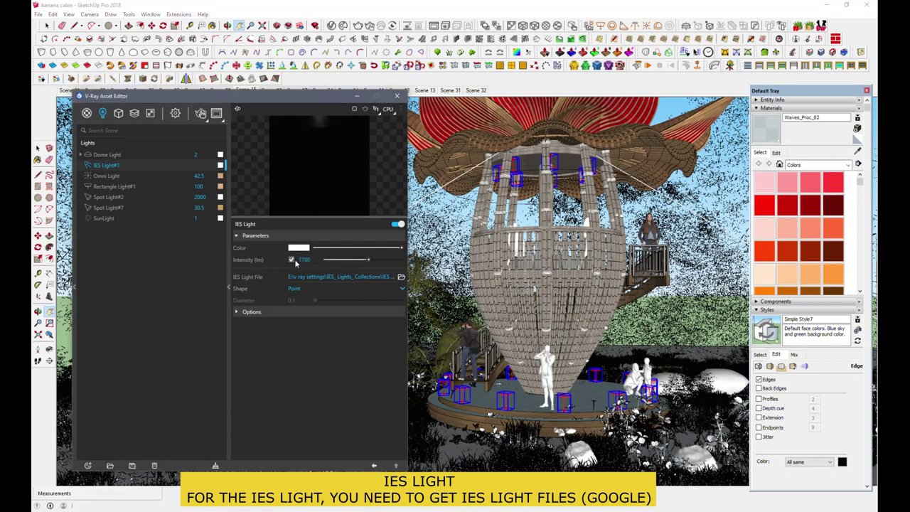
{"action": "left_click", "coordinate": [299, 248]}
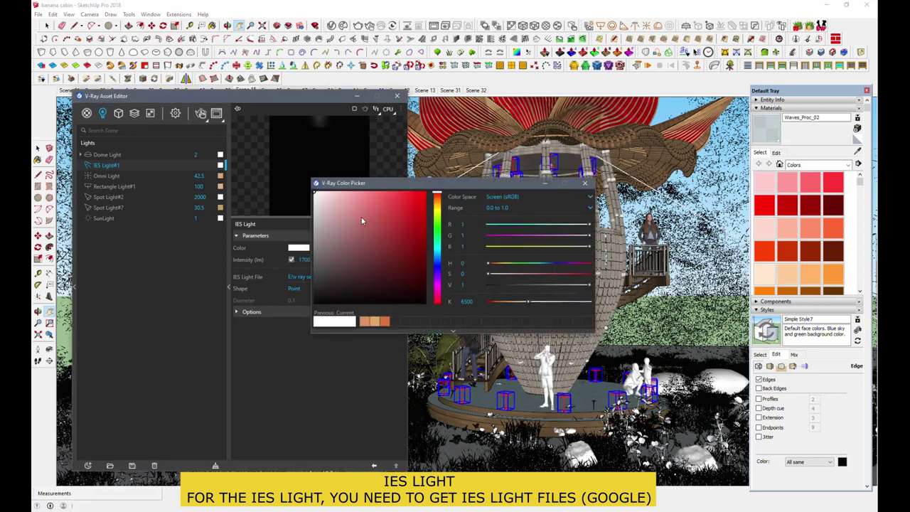
{"action": "left_click", "coordinate": [356, 212]}
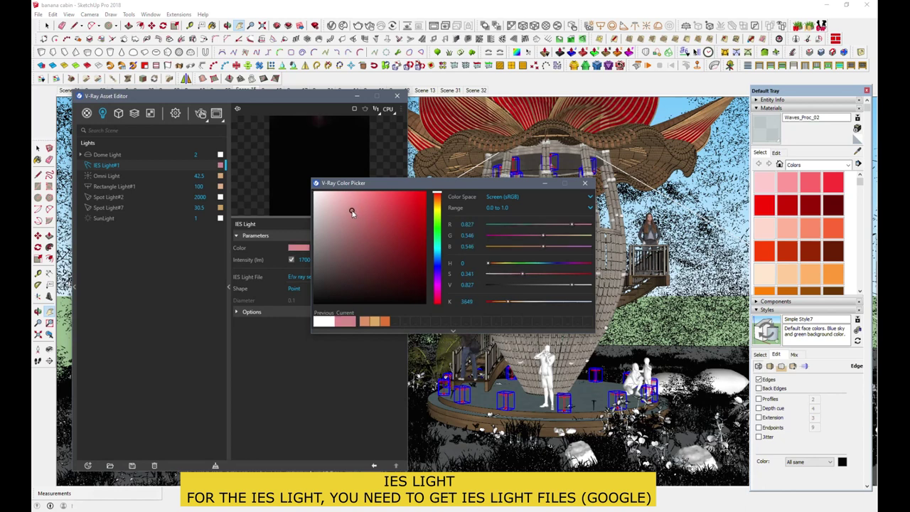
{"action": "left_click", "coordinate": [437, 204]}
{"action": "left_click", "coordinate": [585, 182]}
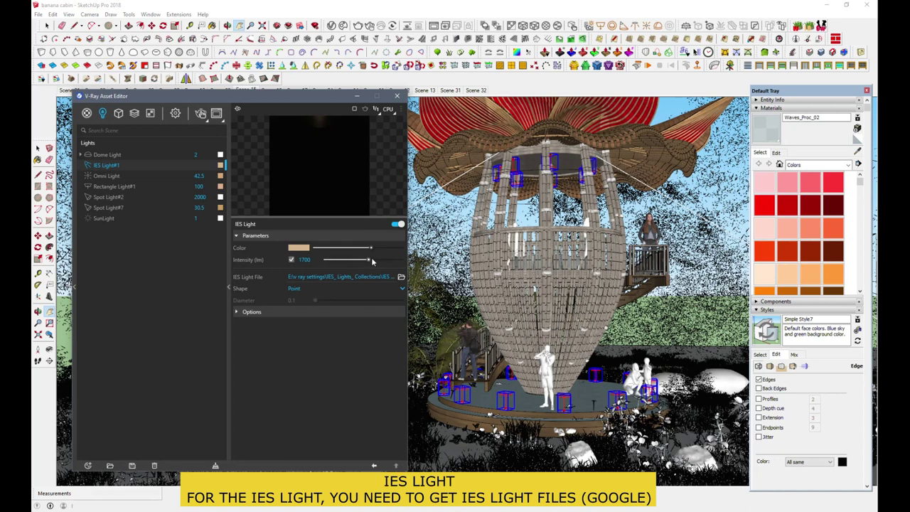
- Set the IES light intensity to 3000 and choose a new IES profile file
{"action": "double_click", "coordinate": [318, 259]}
{"action": "type", "text": "3000"}
{"action": "key", "text": "Return"}
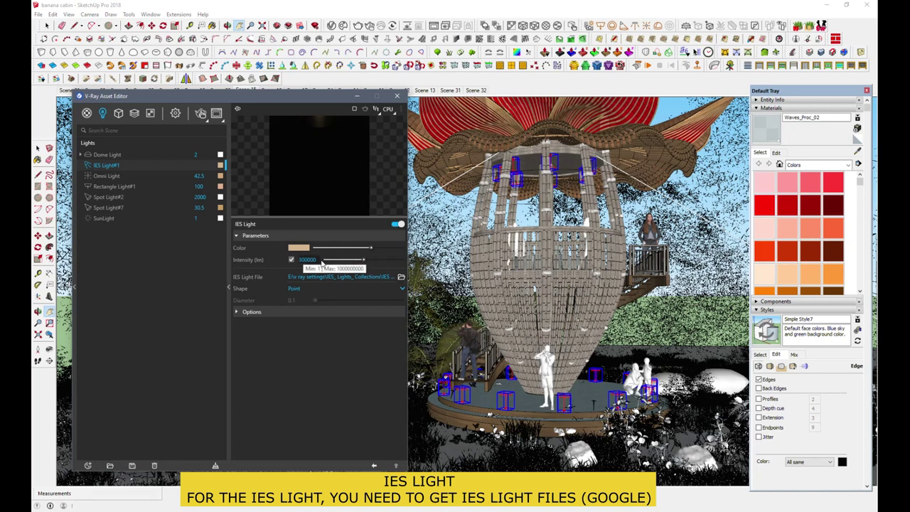
{"action": "left_click", "coordinate": [401, 277]}
{"action": "double_click", "coordinate": [368, 276]}
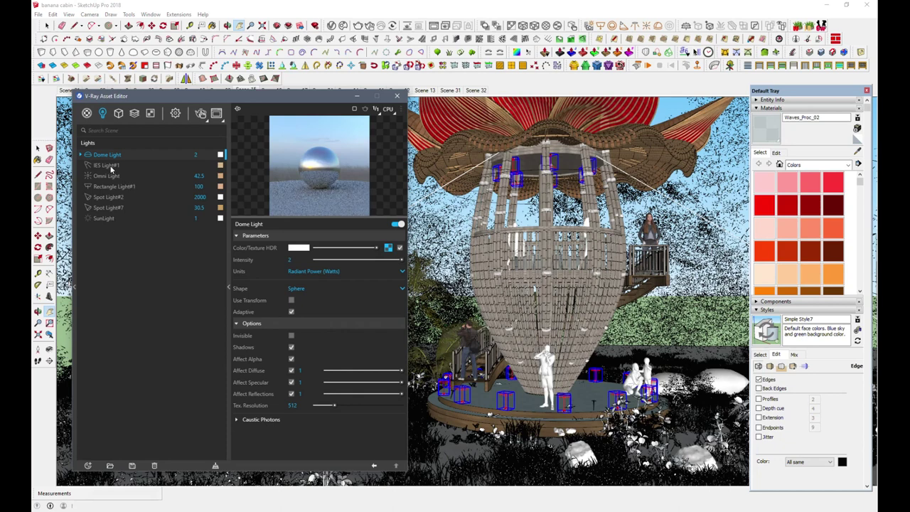
- Select the omni lights in the scene and review the Omni Light's radiant power and options
{"action": "right_click", "coordinate": [110, 177]}
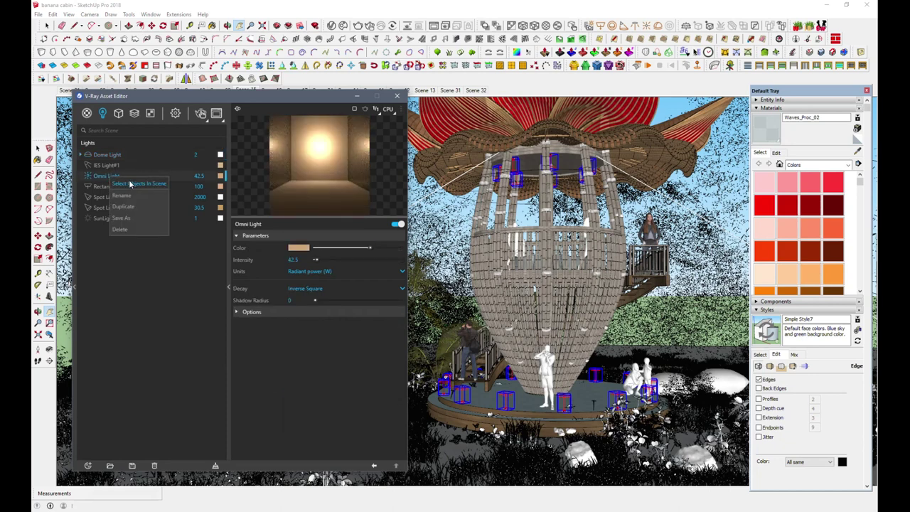
{"action": "left_click", "coordinate": [130, 184]}
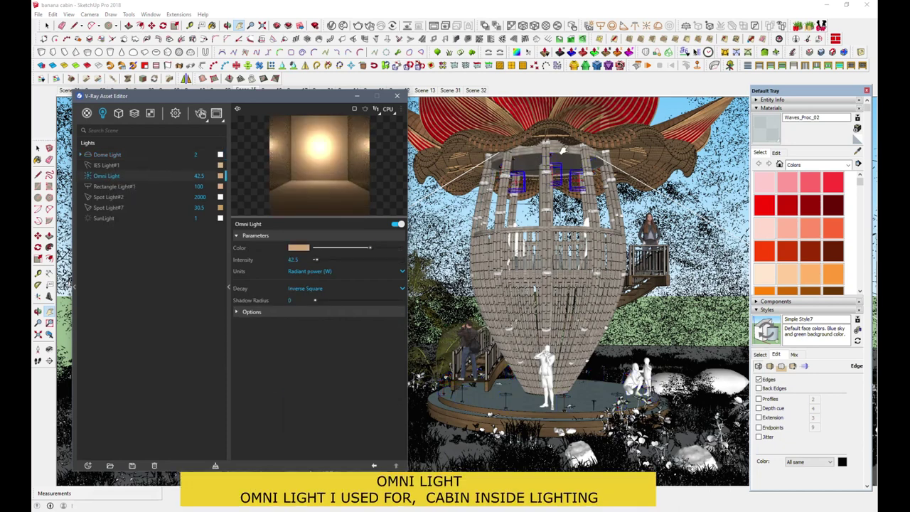
{"action": "left_click", "coordinate": [257, 314]}
{"action": "left_click", "coordinate": [327, 273]}
{"action": "left_click", "coordinate": [326, 276]}
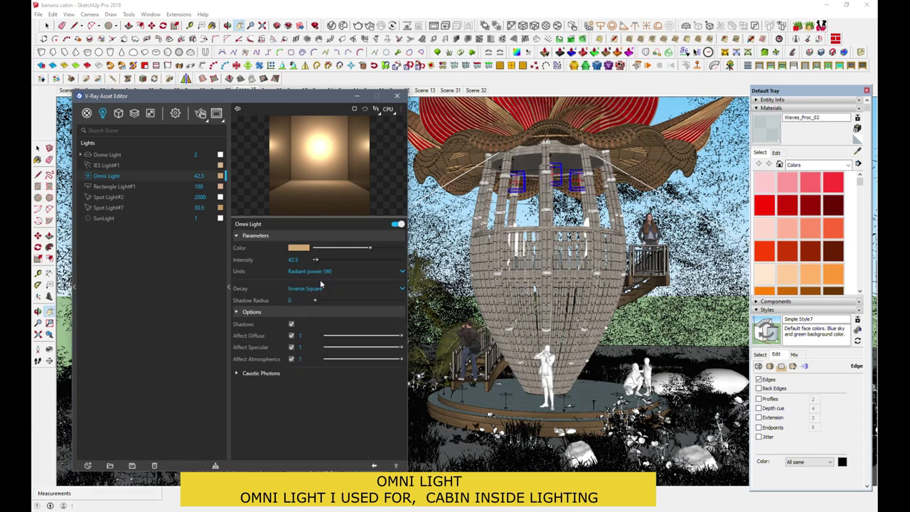
- Make Rectangle Light#1 a Disc shape in radiant power units and show its options
{"action": "right_click", "coordinate": [116, 188]}
{"action": "left_click", "coordinate": [130, 202]}
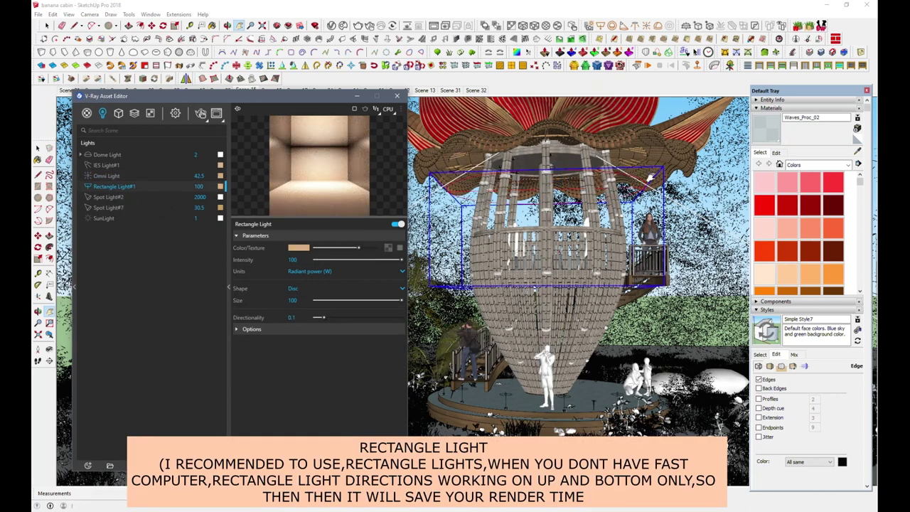
{"action": "left_click", "coordinate": [313, 271]}
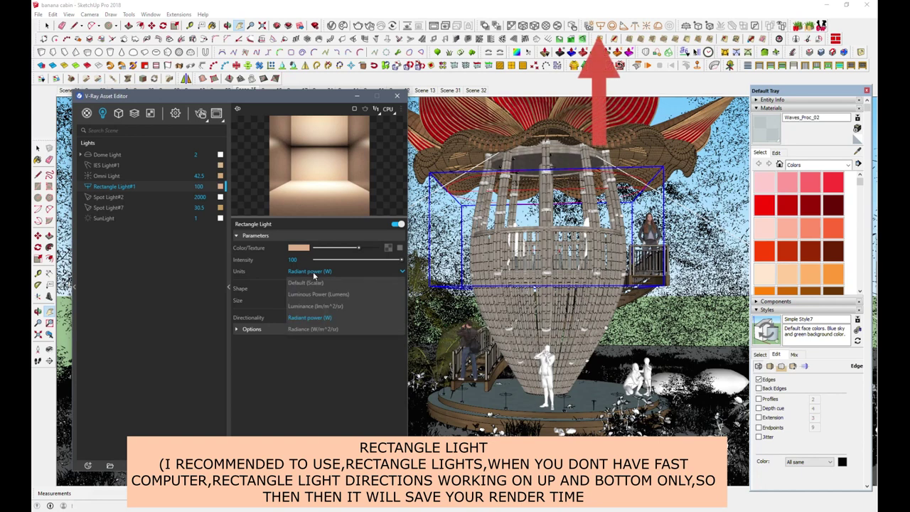
{"action": "left_click", "coordinate": [307, 317]}
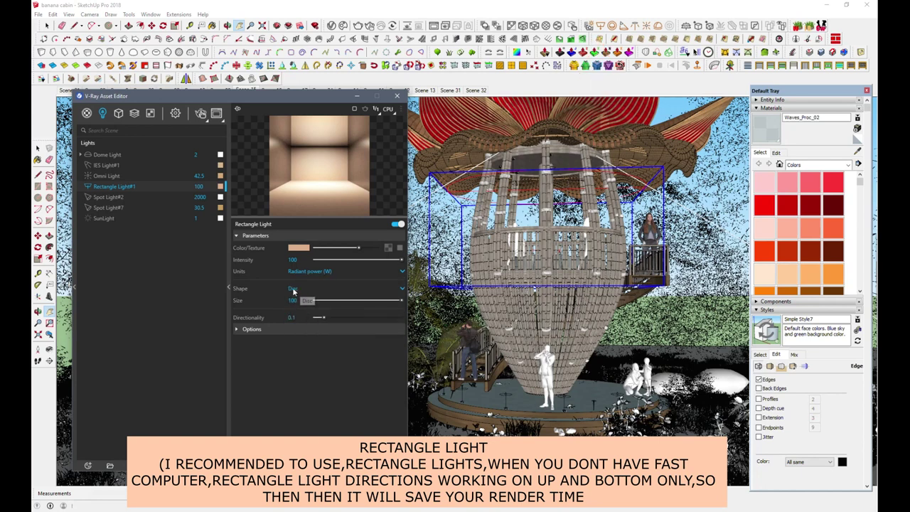
{"action": "left_click", "coordinate": [293, 289]}
{"action": "left_click", "coordinate": [293, 311]}
{"action": "left_click", "coordinate": [249, 331]}
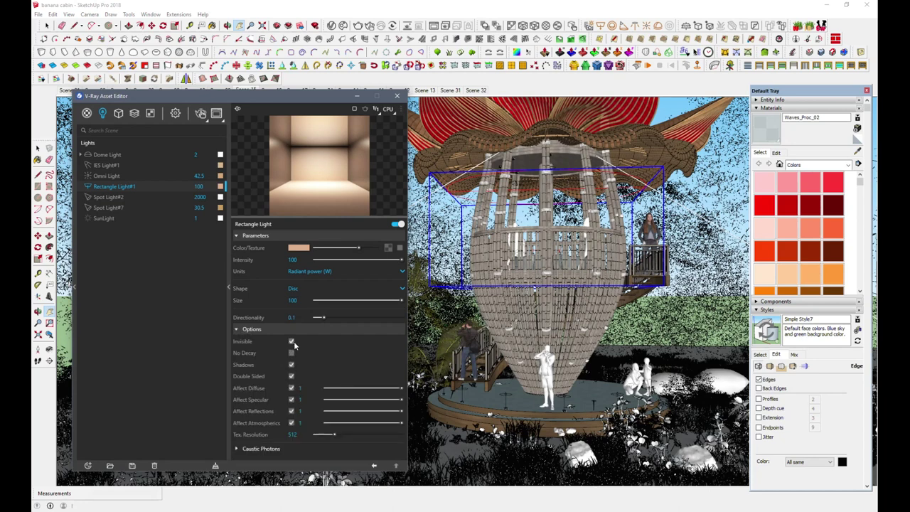
- Review Spot Light#2's options while panning to show the full lotus roof
{"action": "right_click", "coordinate": [118, 201]}
{"action": "key", "text": "Escape"}
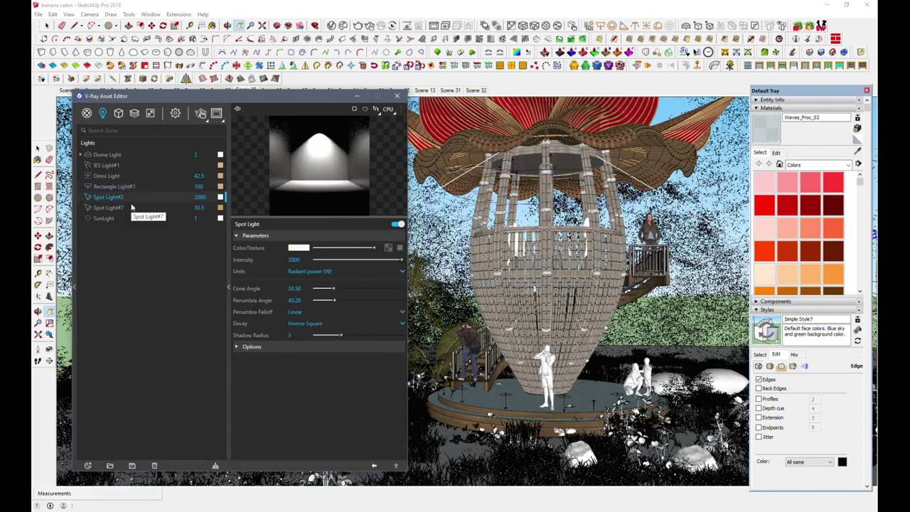
{"action": "mouse_move", "coordinate": [526, 334]}
{"action": "middle_mouse_down", "text": "shift"}
{"action": "mouse_move", "coordinate": [480, 350]}
{"action": "mouse_move", "coordinate": [562, 329]}
{"action": "mouse_move", "coordinate": [507, 335]}
{"action": "middle_mouse_up", "text": "shift"}
{"action": "mouse_move", "coordinate": [615, 325]}
{"action": "middle_mouse_down", "text": "shift"}
{"action": "mouse_move", "coordinate": [590, 328]}
{"action": "mouse_move", "coordinate": [665, 313]}
{"action": "middle_mouse_up", "text": "shift"}
{"action": "middle_click_drag", "start_coordinate": [540, 328], "coordinate": [537, 330], "text": "shift"}
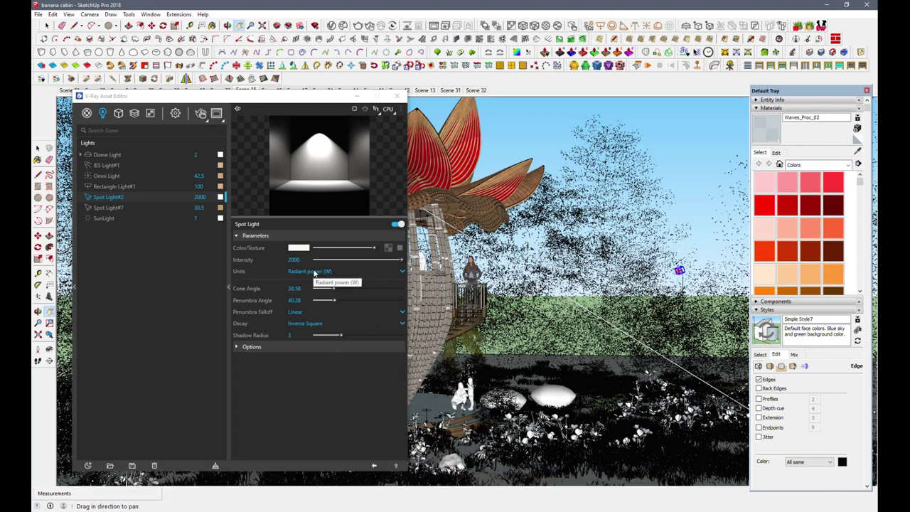
{"action": "left_click", "coordinate": [260, 347]}
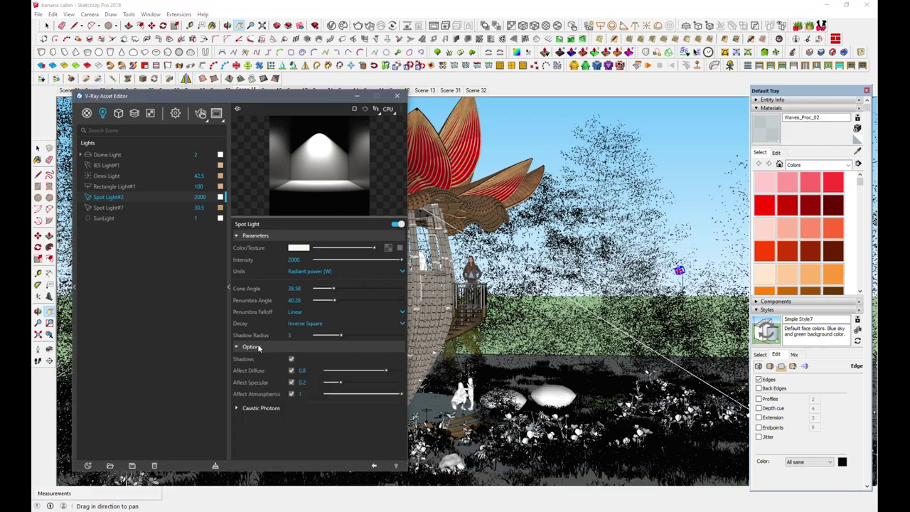
- Review Spot Light#7's Radiant power and options, then show the SunLight's parameters
{"action": "right_click", "coordinate": [118, 208]}
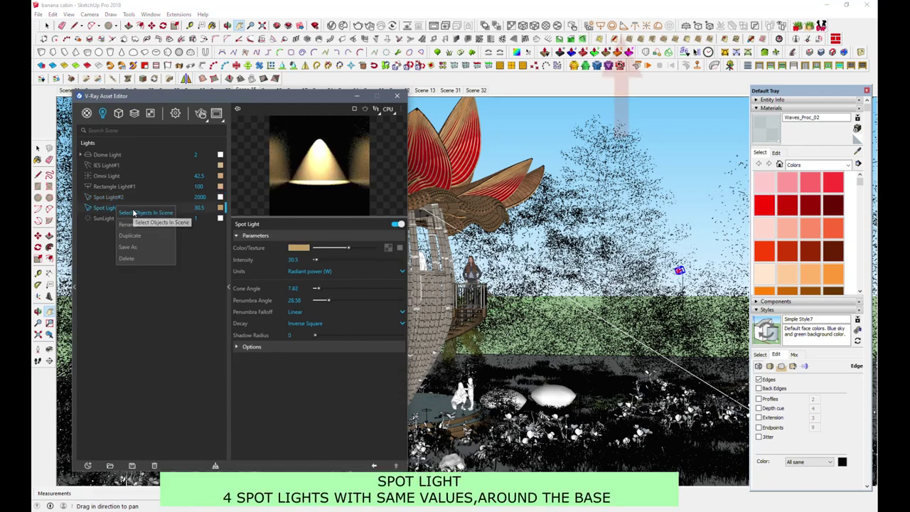
{"action": "left_click", "coordinate": [133, 213]}
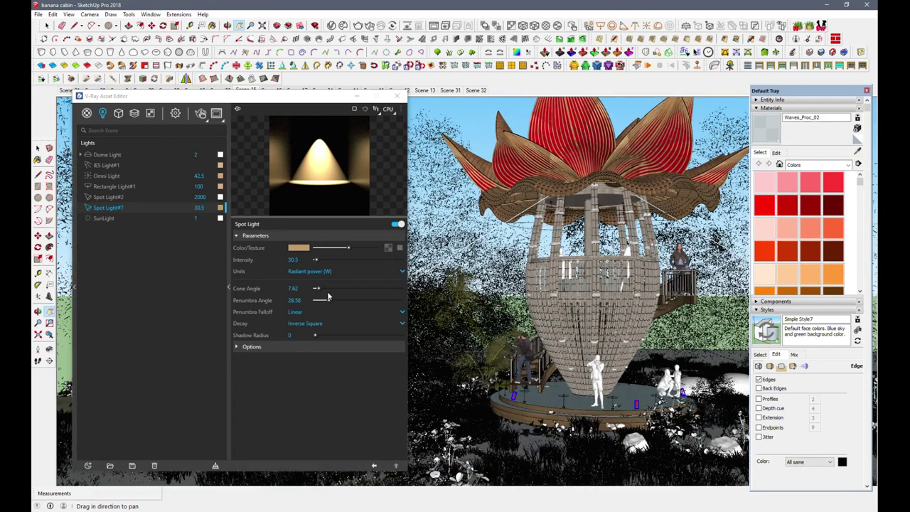
{"action": "left_click", "coordinate": [311, 273]}
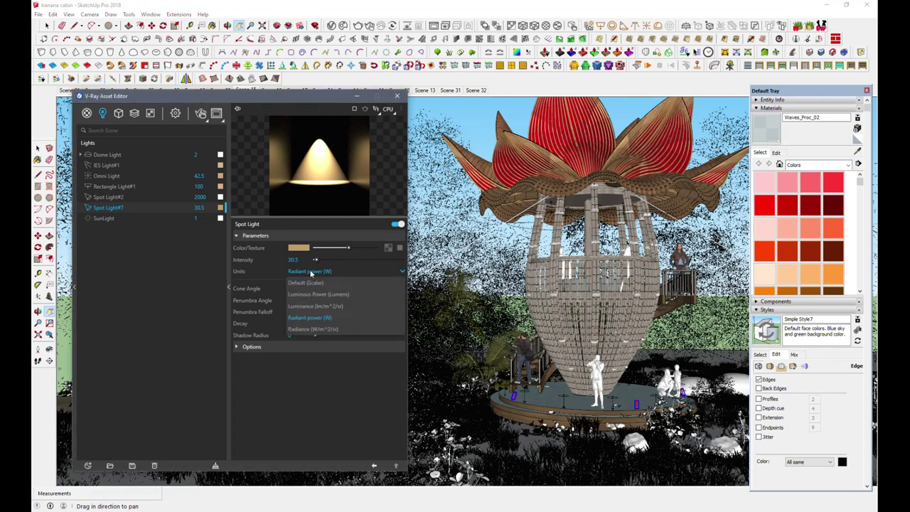
{"action": "left_click", "coordinate": [311, 274]}
{"action": "left_click", "coordinate": [252, 347]}
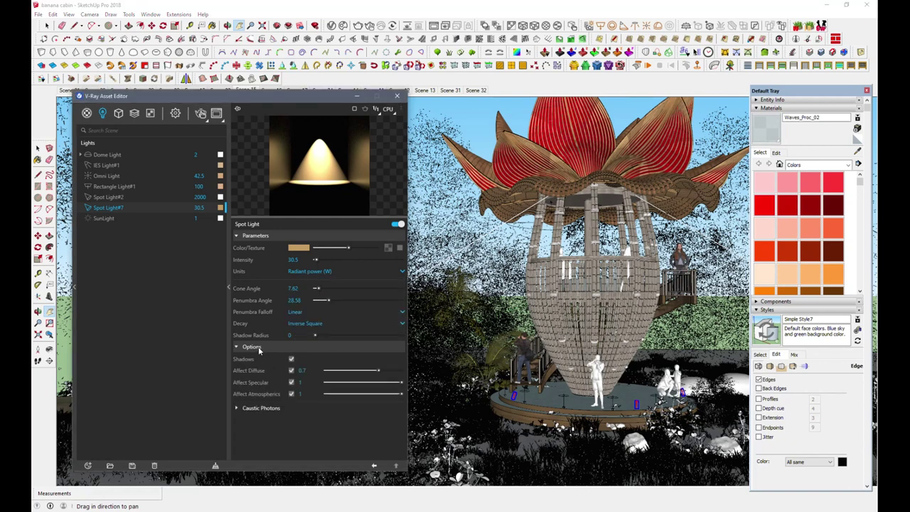
{"action": "left_click", "coordinate": [108, 219]}
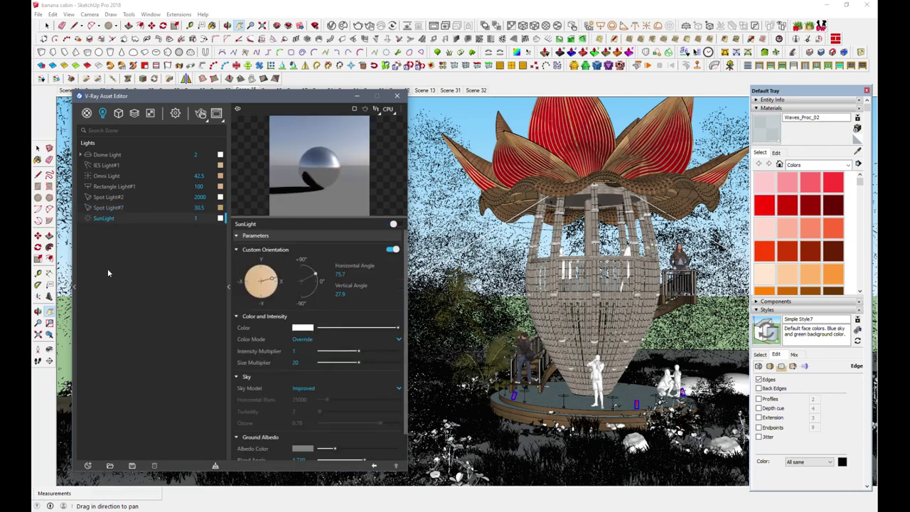
- Switch to the Scene 15 camera, browse Geometry and Render Elements, and show the render settings
{"action": "left_click_drag", "start_coordinate": [247, 95], "coordinate": [238, 111]}
{"action": "left_click", "coordinate": [245, 90]}
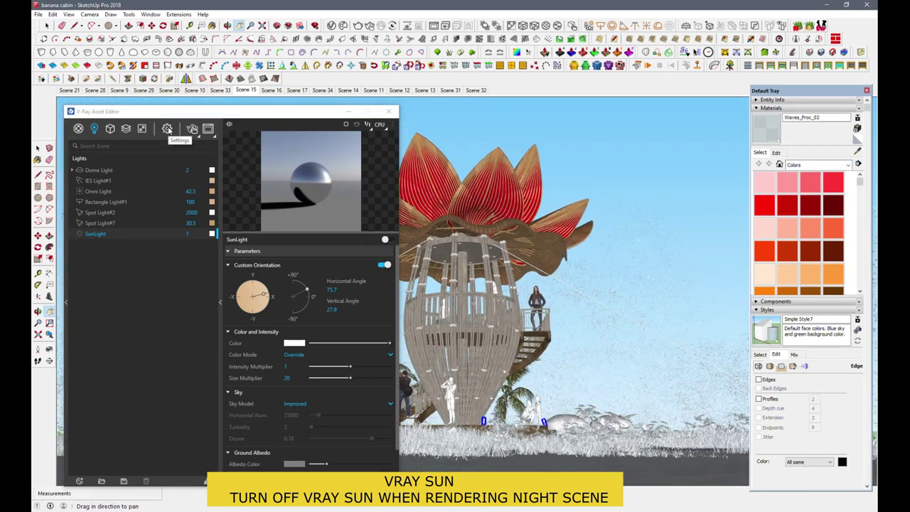
{"action": "left_click", "coordinate": [111, 129]}
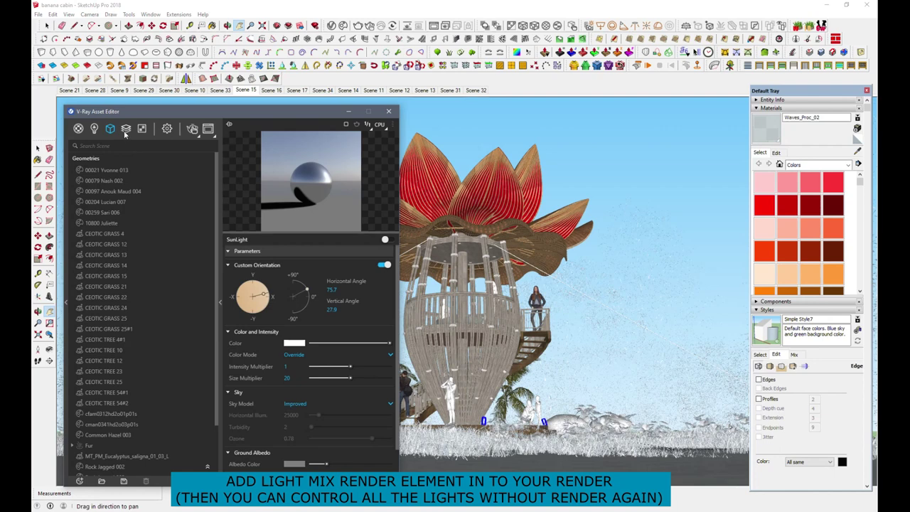
{"action": "left_click", "coordinate": [126, 136]}
{"action": "scroll", "coordinate": [161, 265], "scroll_direction": "down", "scroll_amount": 2}
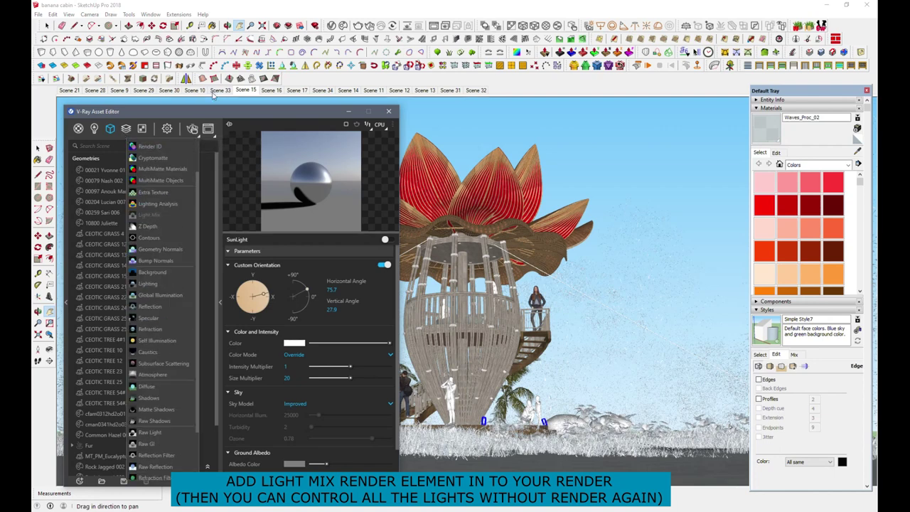
{"action": "left_click_drag", "start_coordinate": [216, 113], "coordinate": [225, 112]}
{"action": "left_click", "coordinate": [177, 130]}
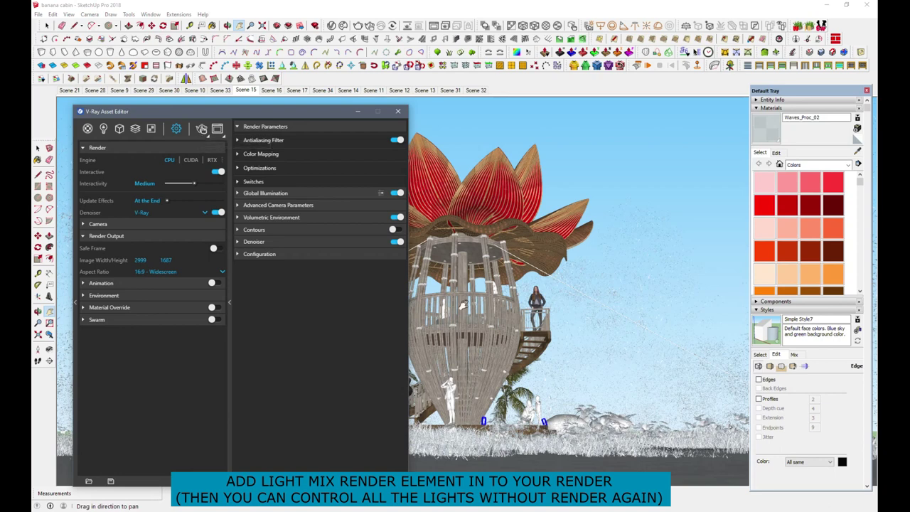
- Start a render and enable Subpixel Clamp in Color Mapping
{"action": "left_click", "coordinate": [203, 128]}
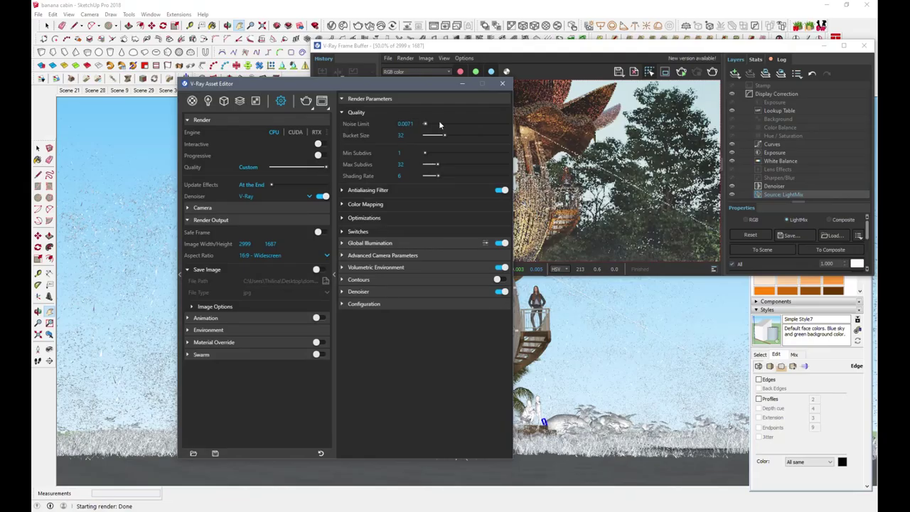
{"action": "left_click", "coordinate": [365, 205]}
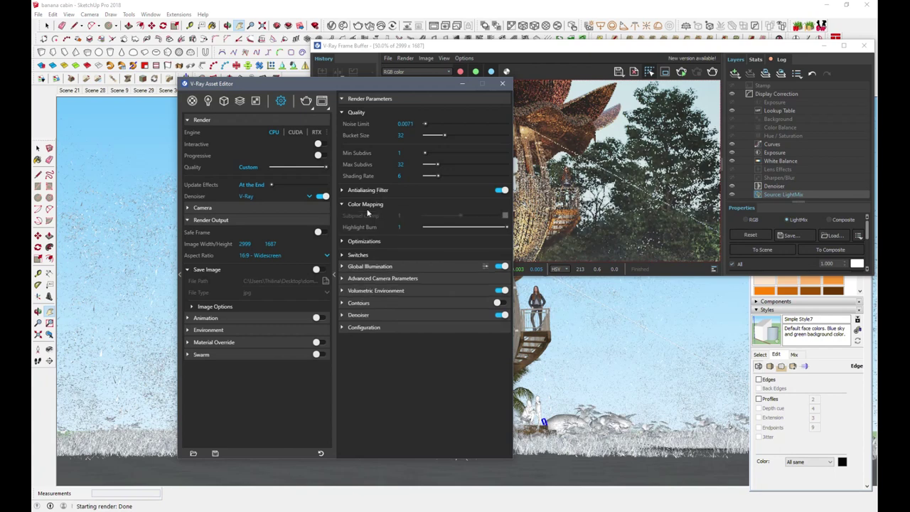
{"action": "left_click", "coordinate": [505, 214]}
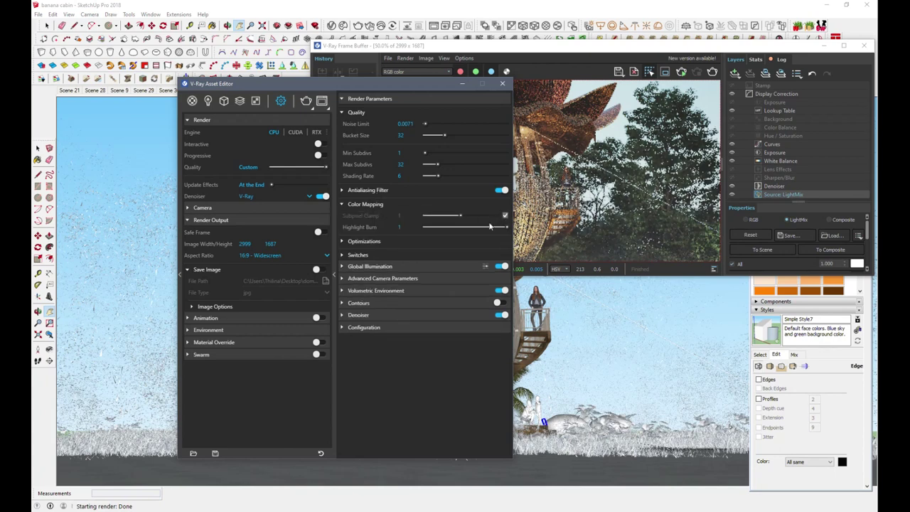
- Set secondary GI rays to Light cache and raise Light Cache Subdivs to 1561
{"action": "left_click", "coordinate": [365, 241]}
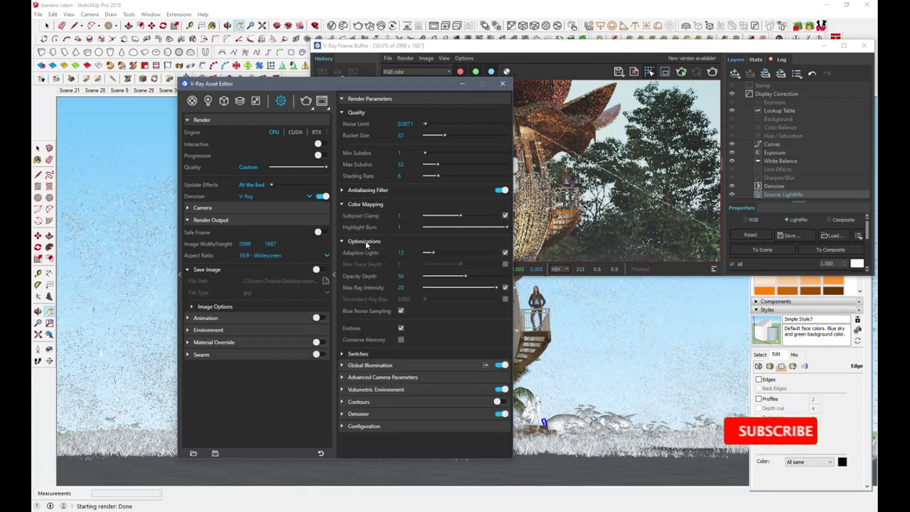
{"action": "left_click", "coordinate": [370, 365]}
{"action": "scroll", "coordinate": [399, 362], "scroll_direction": "down", "scroll_amount": 2}
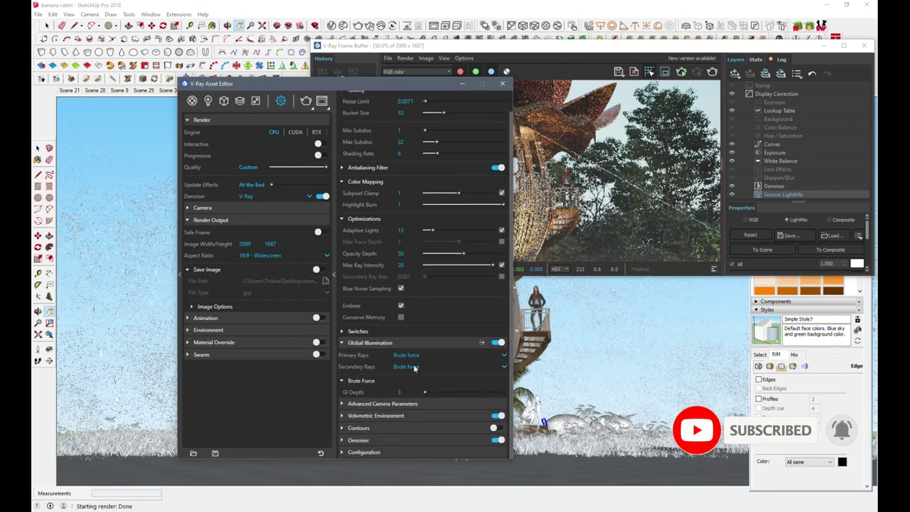
{"action": "left_click", "coordinate": [415, 367]}
{"action": "left_click", "coordinate": [412, 389]}
{"action": "scroll", "coordinate": [429, 346], "scroll_direction": "down", "scroll_amount": 2}
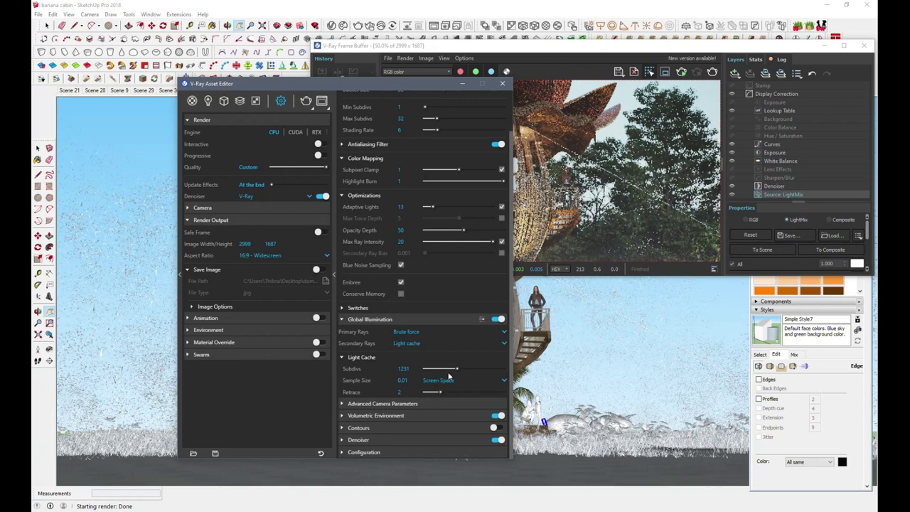
{"action": "left_click_drag", "start_coordinate": [459, 371], "coordinate": [466, 371]}
- Review Environment Fog, turn on Camera Exposure, then start the final render
{"action": "left_click", "coordinate": [401, 416]}
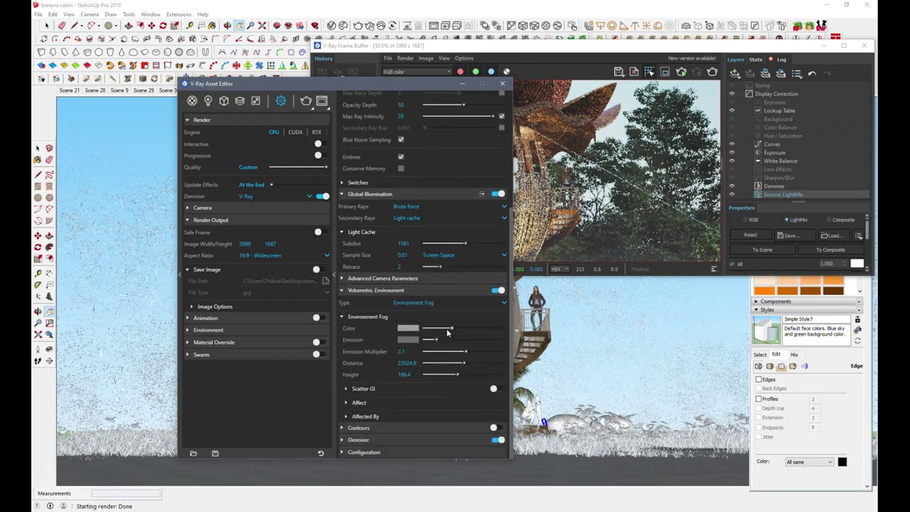
{"action": "left_click", "coordinate": [213, 207]}
{"action": "left_click", "coordinate": [318, 249]}
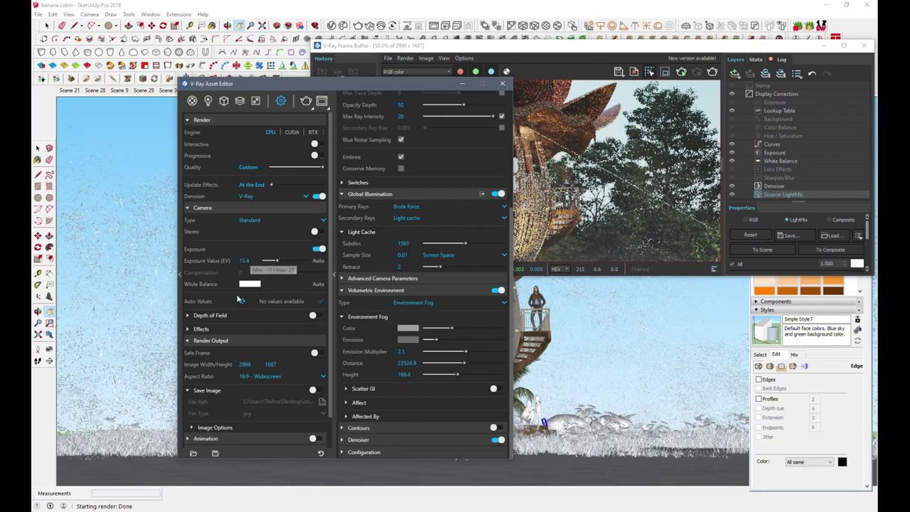
{"action": "left_click", "coordinate": [201, 329]}
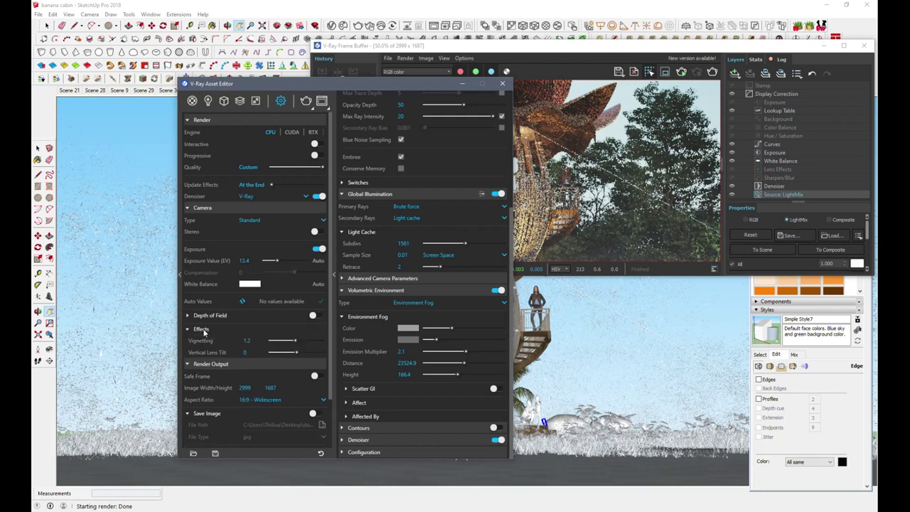
{"action": "left_click", "coordinate": [202, 329]}
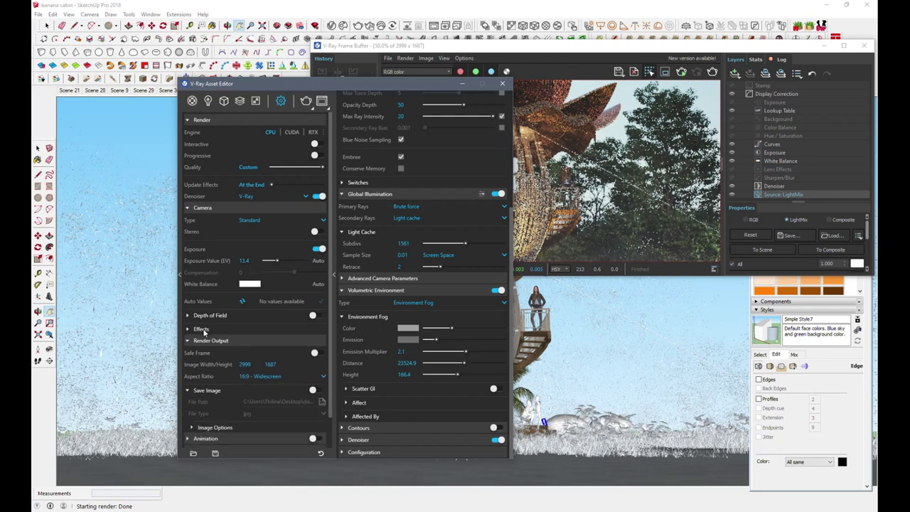
{"action": "scroll", "coordinate": [204, 331], "scroll_direction": "down", "scroll_amount": 2}
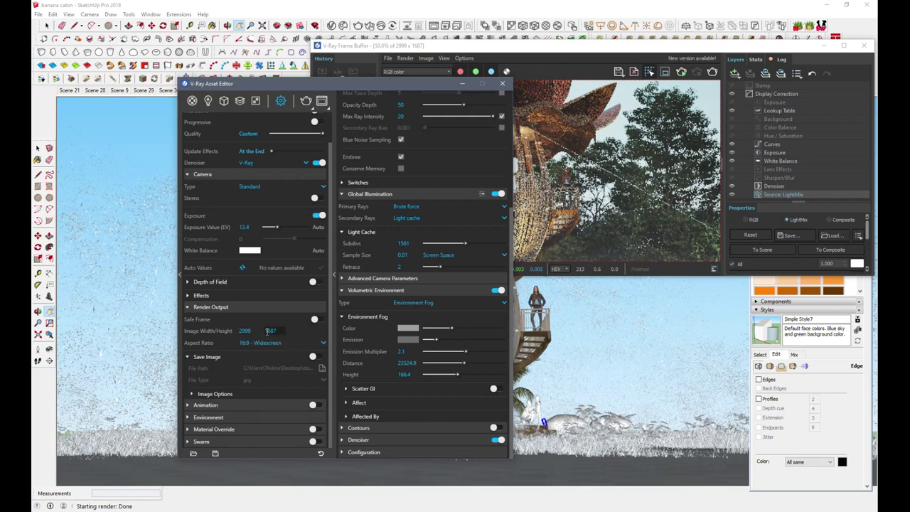
{"action": "scroll", "coordinate": [267, 332], "scroll_direction": "up", "scroll_amount": 1}
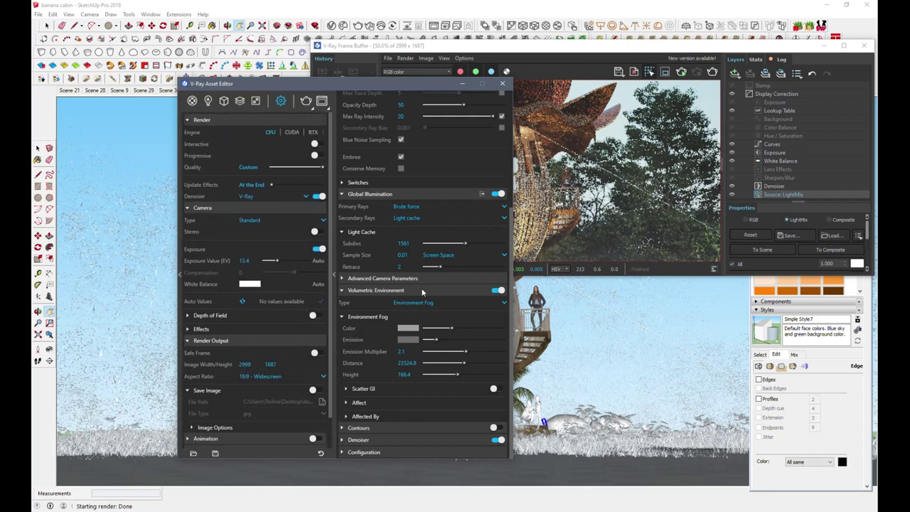
{"action": "scroll", "coordinate": [452, 248], "scroll_direction": "up", "scroll_amount": 1}
{"action": "scroll", "coordinate": [452, 248], "scroll_direction": "up", "scroll_amount": 4}
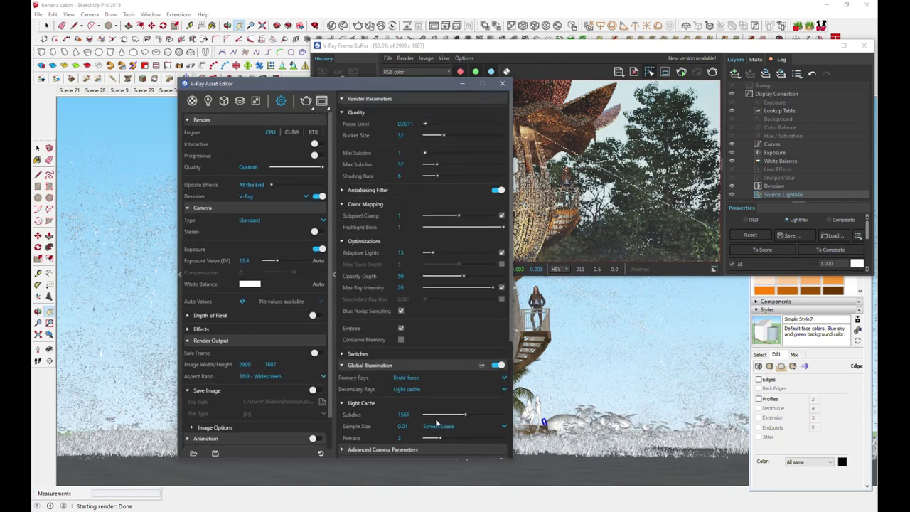
{"action": "left_click", "coordinate": [306, 101]}
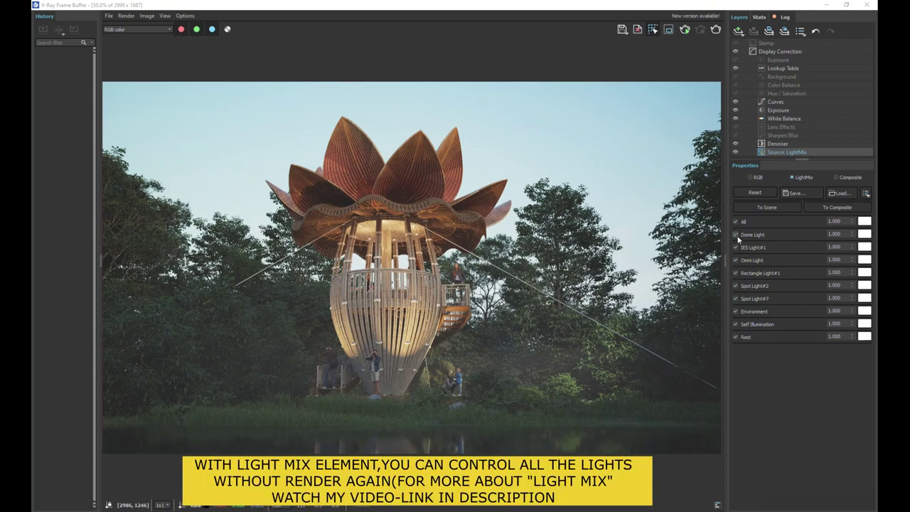
- Toggle the Dome Light off and on, then disable Omni, Spot Light#2, Spot Light#7 and Rectangle Light#1
{"action": "left_click", "coordinate": [737, 237]}
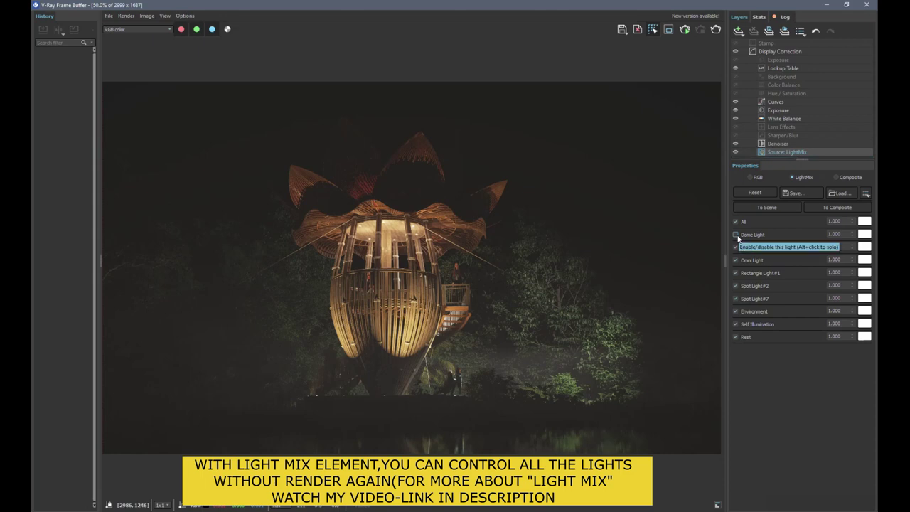
{"action": "left_click", "coordinate": [737, 235]}
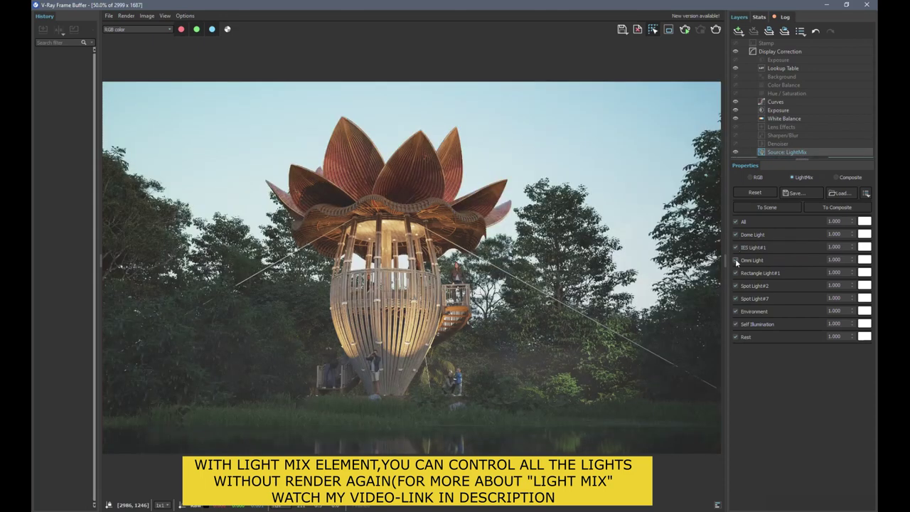
{"action": "left_click", "coordinate": [737, 260]}
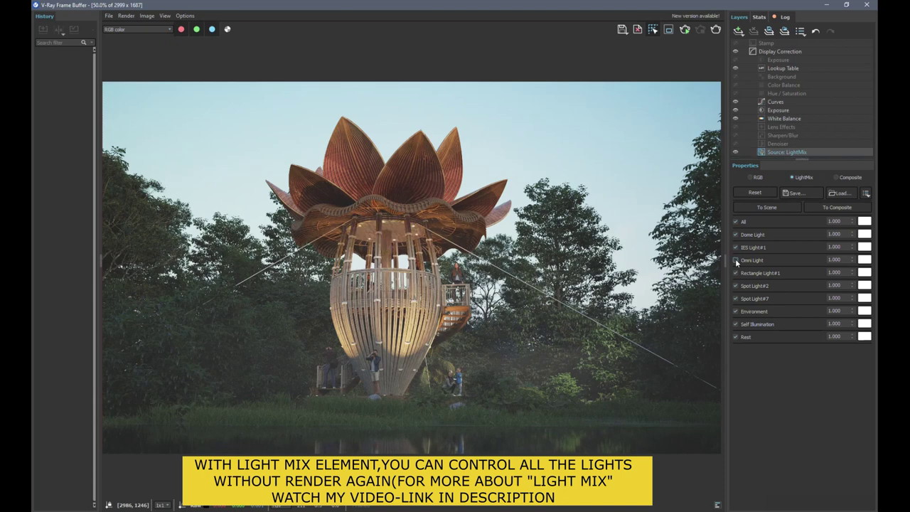
{"action": "left_click", "coordinate": [736, 287]}
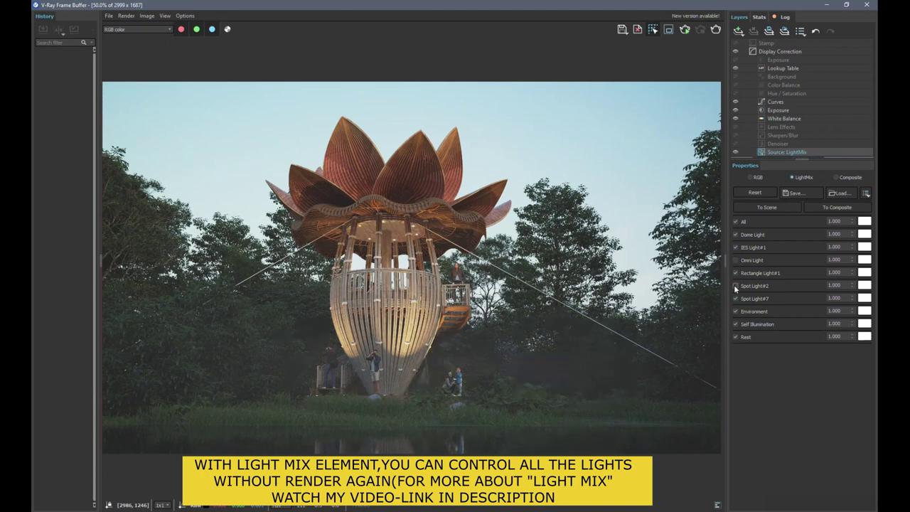
{"action": "left_click", "coordinate": [736, 299]}
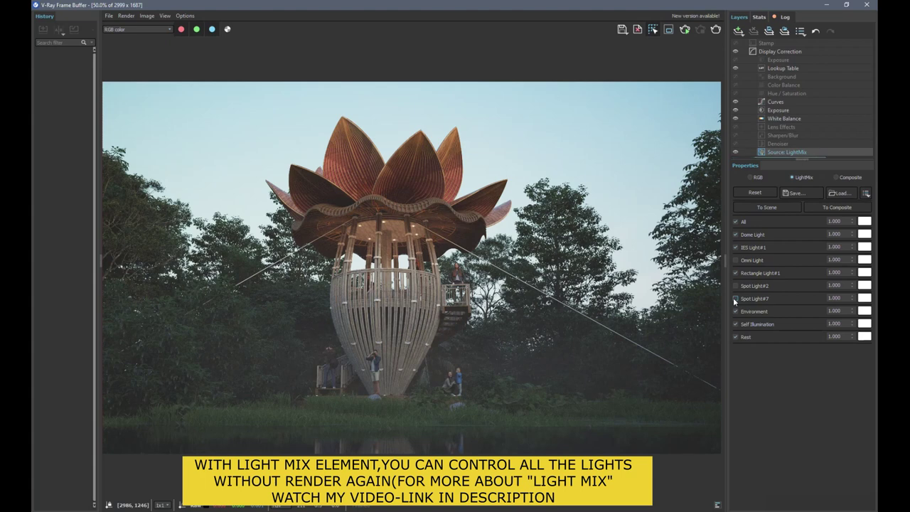
{"action": "left_click", "coordinate": [735, 273]}
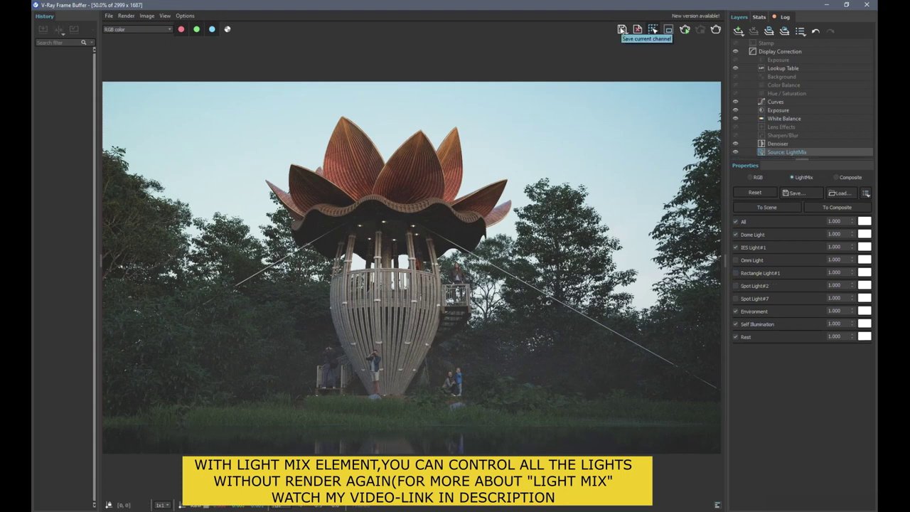
- Switch the lights back on in LightMix and shrink the frame buffer to reveal SketchUp
{"action": "left_click", "coordinate": [736, 285]}
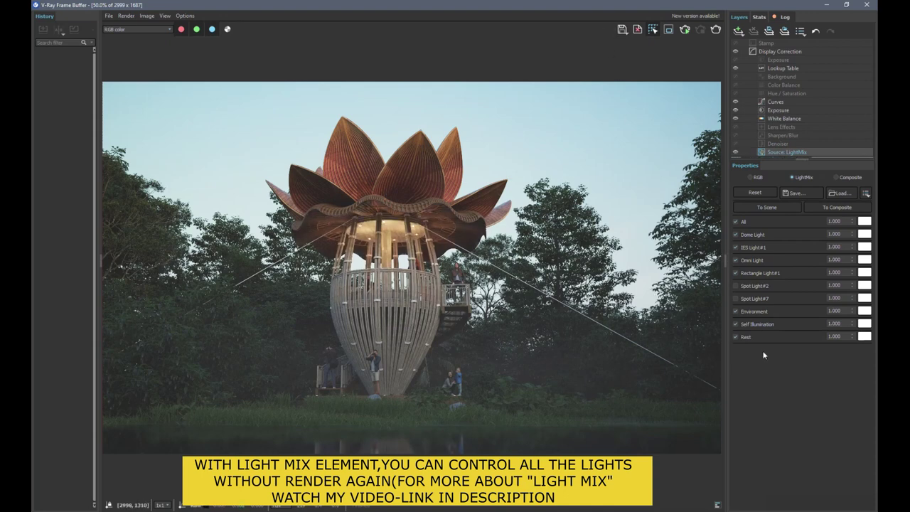
{"action": "left_click", "coordinate": [737, 298]}
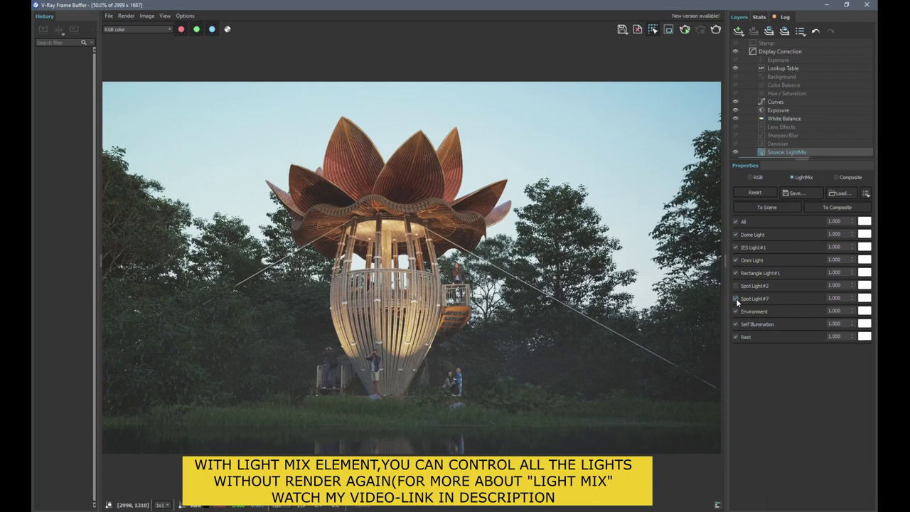
{"action": "left_click", "coordinate": [736, 285]}
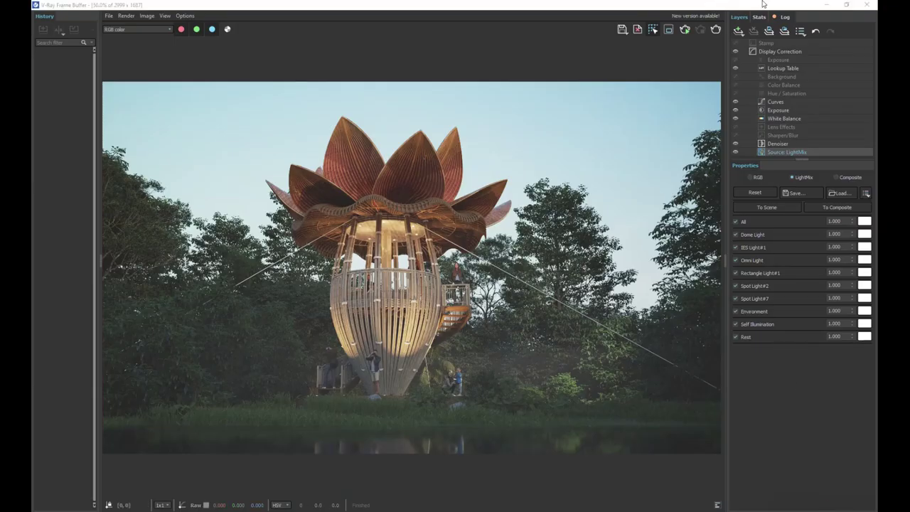
{"action": "double_click", "coordinate": [774, 5]}
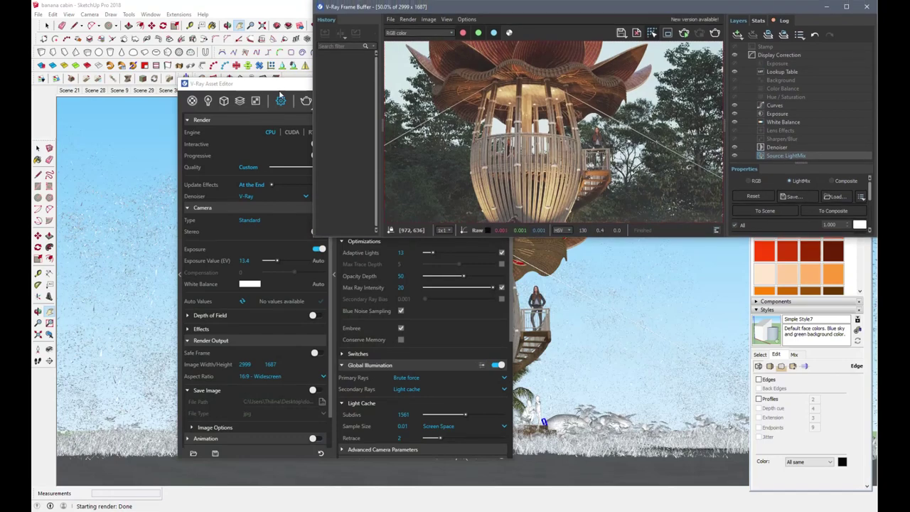
- Enable the SunLight in the Asset Editor's Lights list and expand its Options
{"action": "left_click_drag", "start_coordinate": [279, 87], "coordinate": [164, 74]}
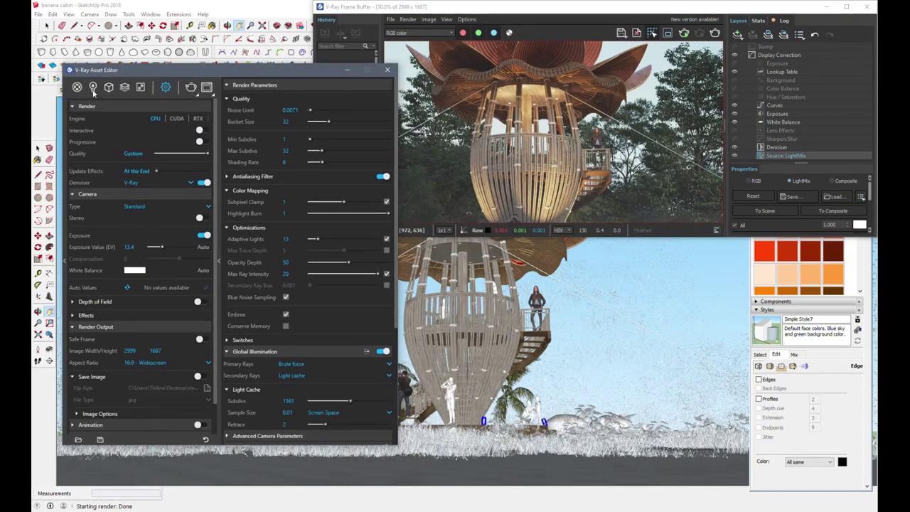
{"action": "left_click", "coordinate": [93, 87]}
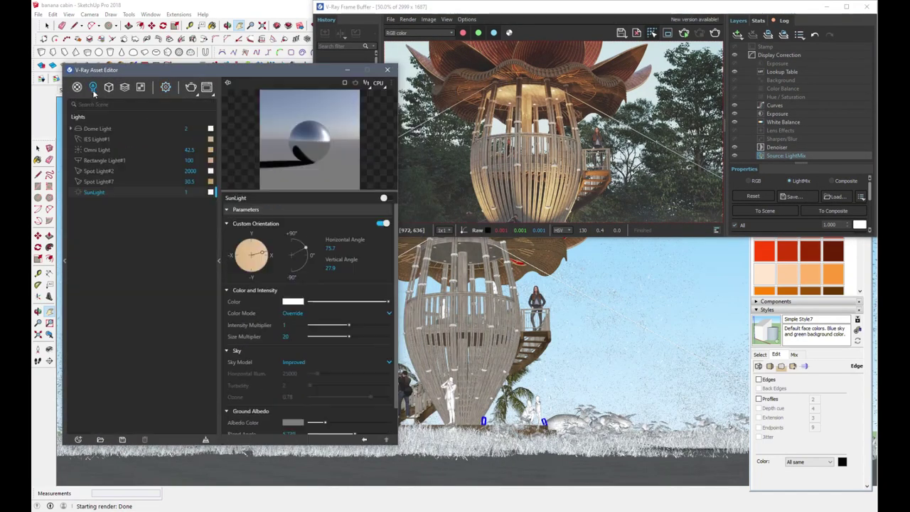
{"action": "left_click", "coordinate": [78, 193]}
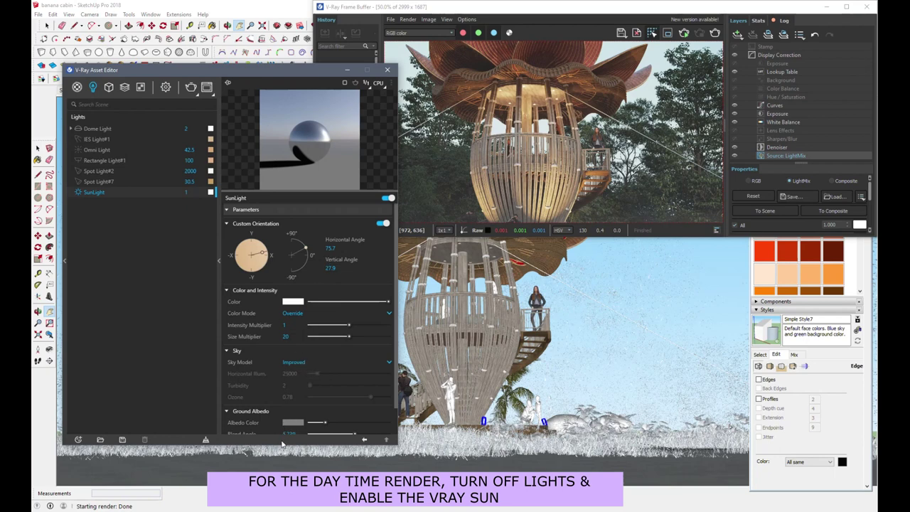
{"action": "left_click_drag", "start_coordinate": [281, 446], "coordinate": [275, 493]}
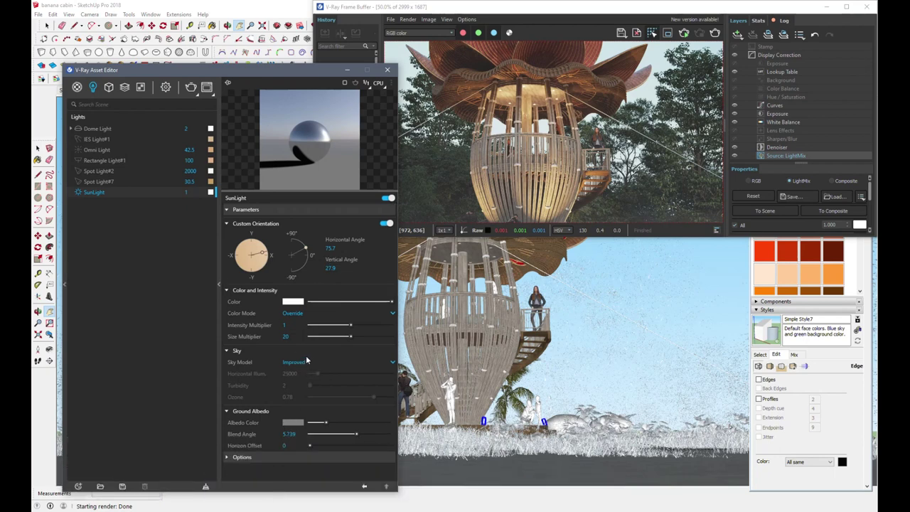
{"action": "left_click", "coordinate": [242, 458]}
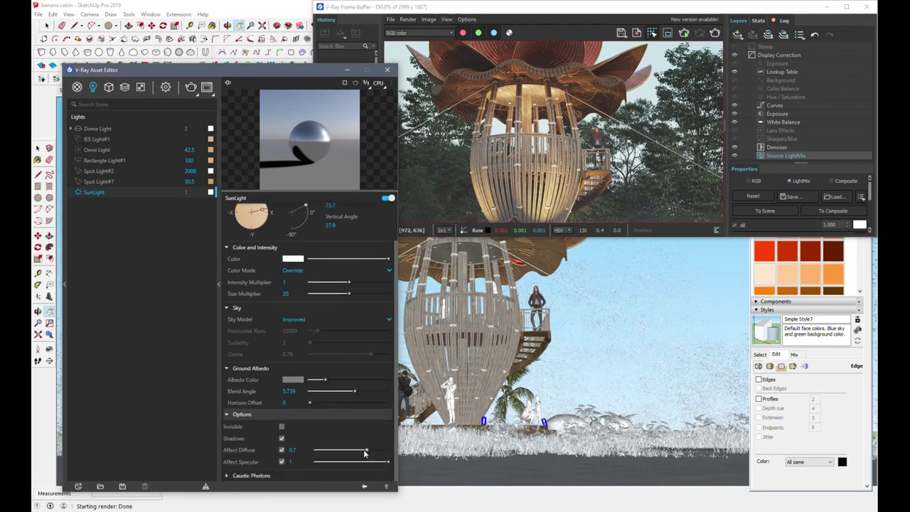
{"action": "left_click_drag", "start_coordinate": [636, 8], "coordinate": [643, 54]}
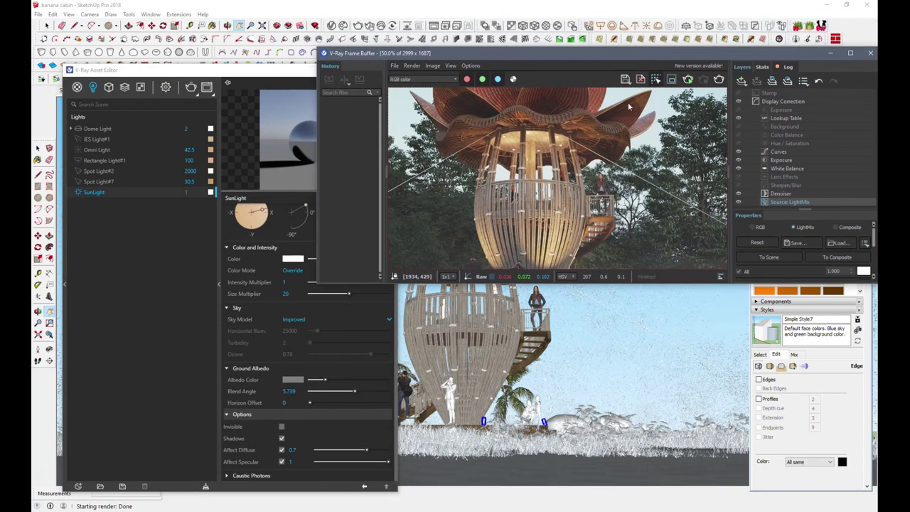
{"action": "scroll", "coordinate": [594, 198], "scroll_direction": "down", "scroll_amount": 1}
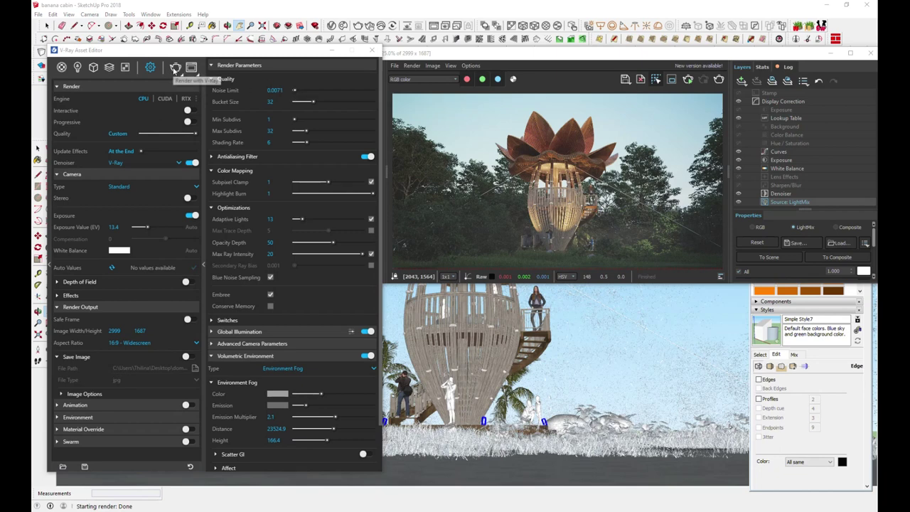
- Render again and toggle Dome Light and SunLight off and back on in LightMix
{"action": "left_click", "coordinate": [175, 67]}
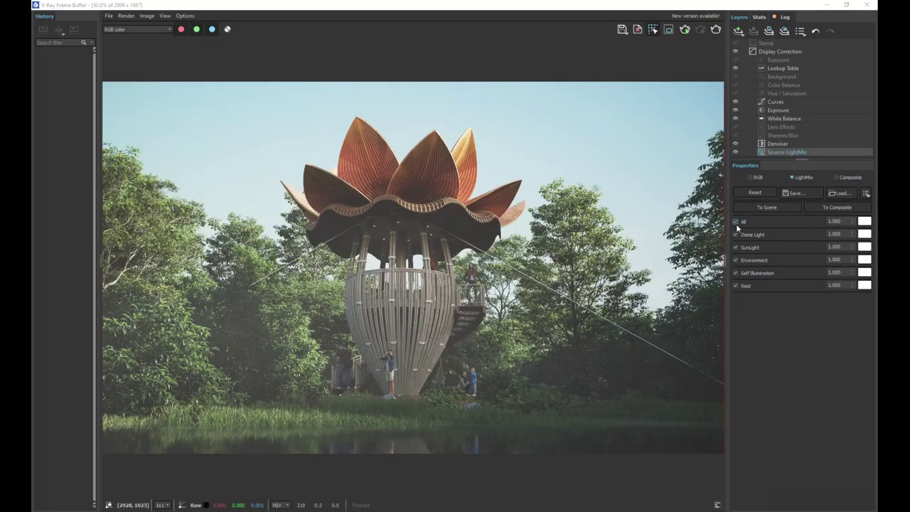
{"action": "left_click", "coordinate": [737, 234]}
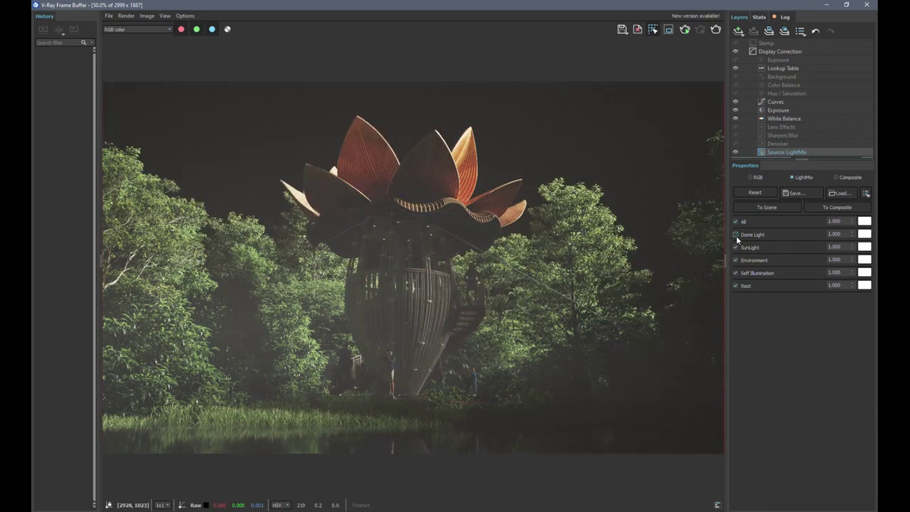
{"action": "left_click", "coordinate": [737, 234]}
{"action": "left_click", "coordinate": [736, 247]}
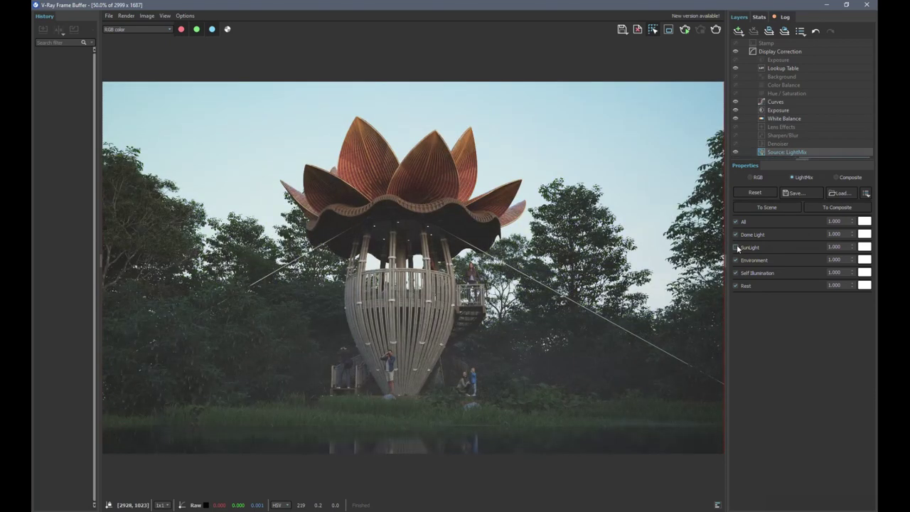
{"action": "left_click", "coordinate": [736, 247]}
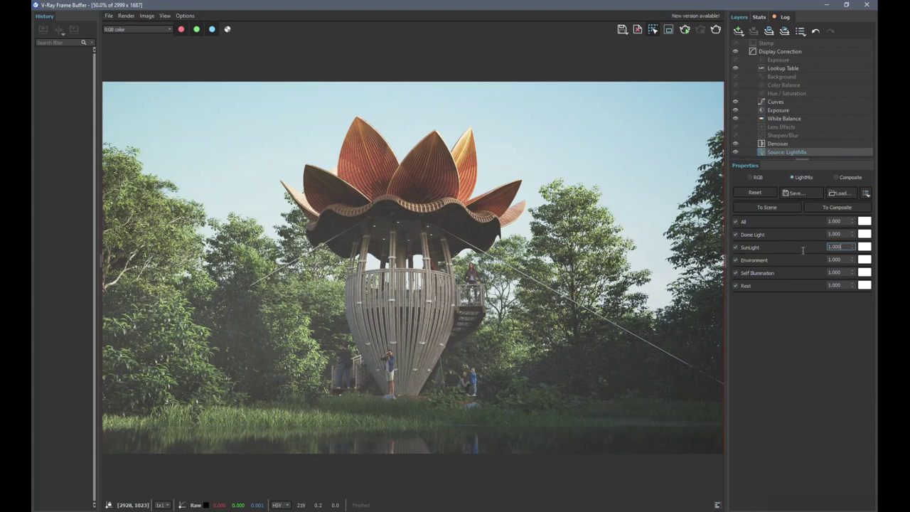
- Test SunLight multipliers 0.3, 5 and 3, then set it back to 1
{"action": "double_click", "coordinate": [807, 247]}
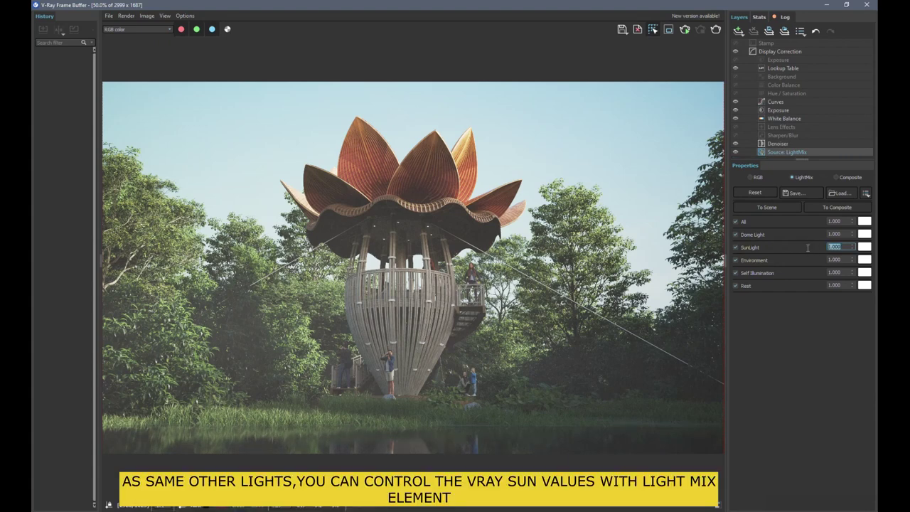
{"action": "key", "text": "BackSpace"}
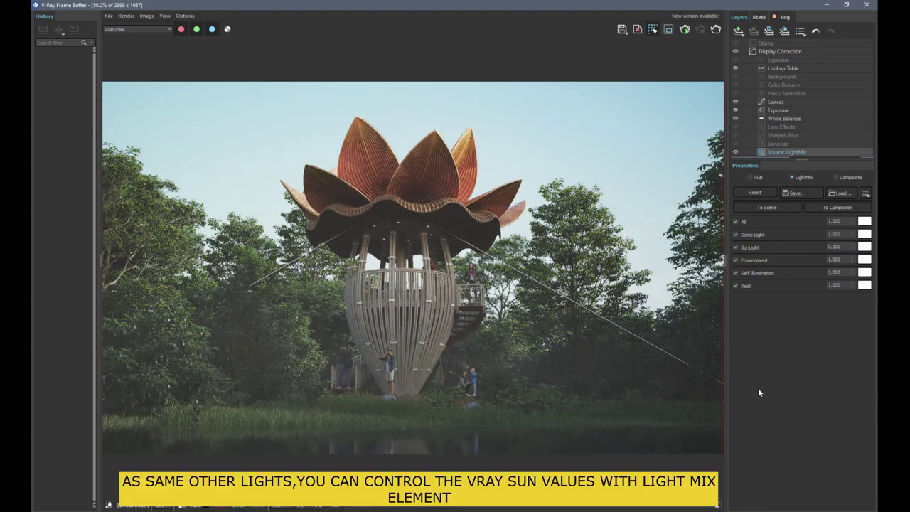
{"action": "type", "text": ".3"}
{"action": "key", "text": "Return"}
{"action": "left_click_drag", "start_coordinate": [846, 246], "coordinate": [815, 250]}
{"action": "key", "text": "Return"}
{"action": "left_click_drag", "start_coordinate": [846, 247], "coordinate": [821, 248]}
{"action": "type", "text": "3"}
{"action": "key", "text": "Return"}
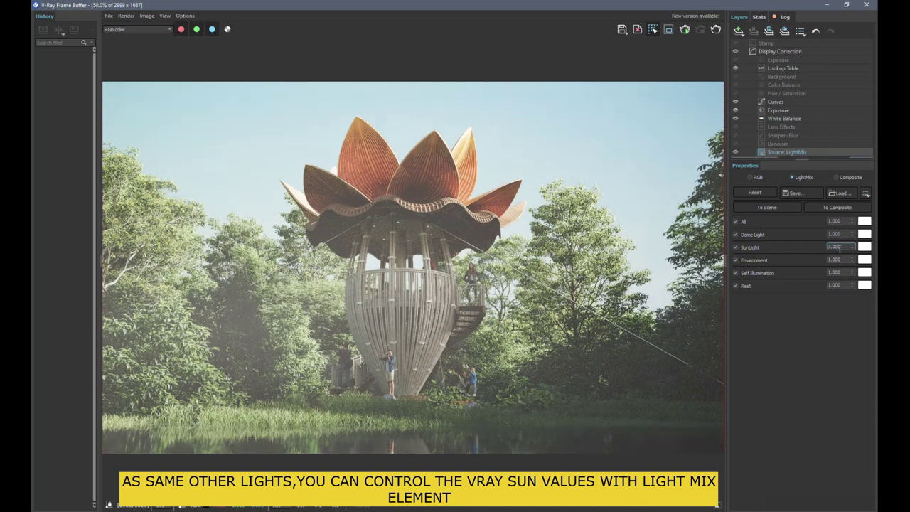
{"action": "type", "text": "1"}
{"action": "key", "text": "Return"}
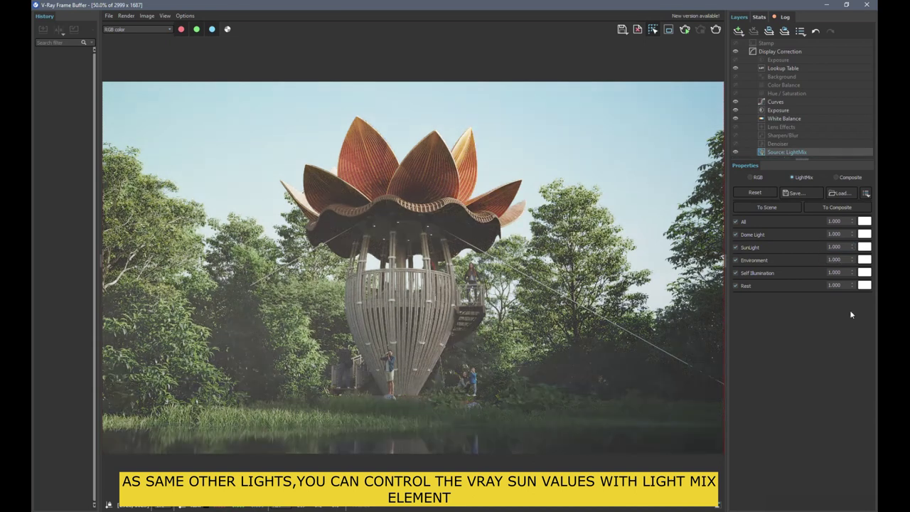
- Tint the SunLight's LightMix colour warm orange, after briefly trying light blue
{"action": "left_click", "coordinate": [864, 247]}
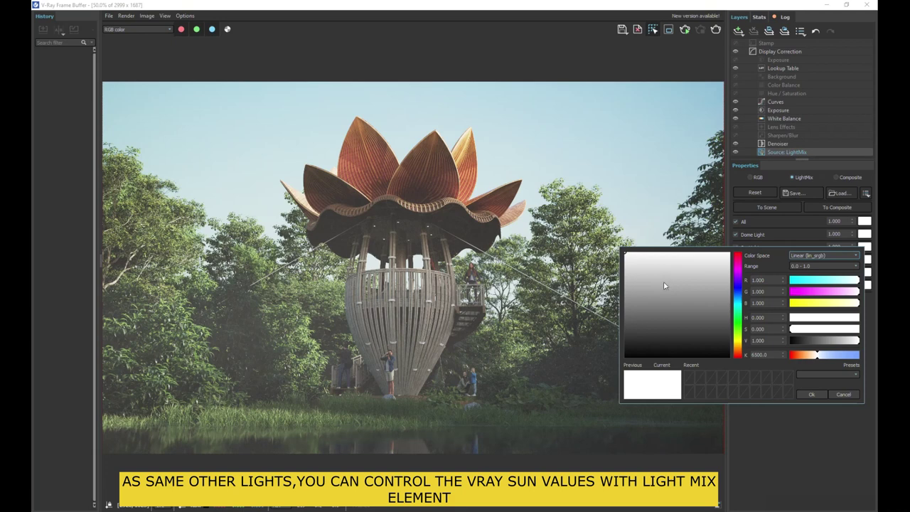
{"action": "left_click", "coordinate": [739, 300]}
{"action": "left_click", "coordinate": [658, 265]}
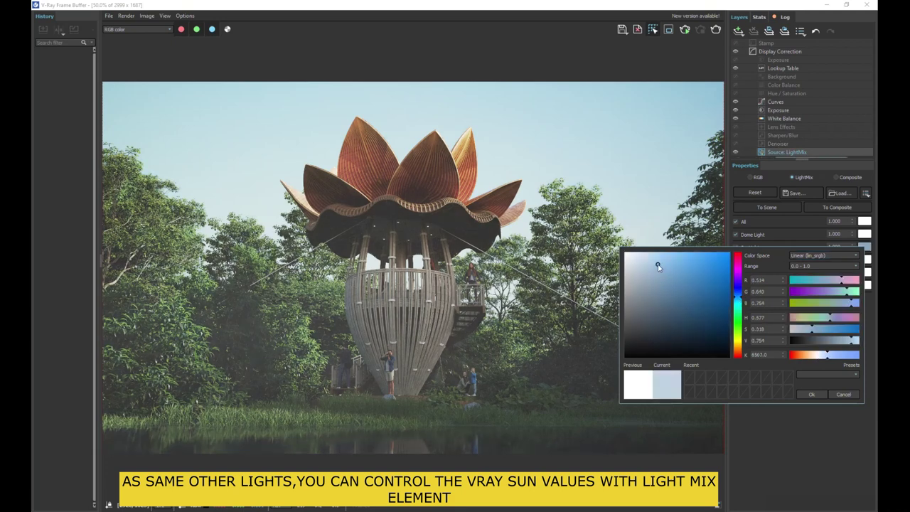
{"action": "left_click", "coordinate": [675, 264]}
{"action": "left_click", "coordinate": [739, 345]}
{"action": "left_click_drag", "start_coordinate": [717, 331], "coordinate": [712, 307]}
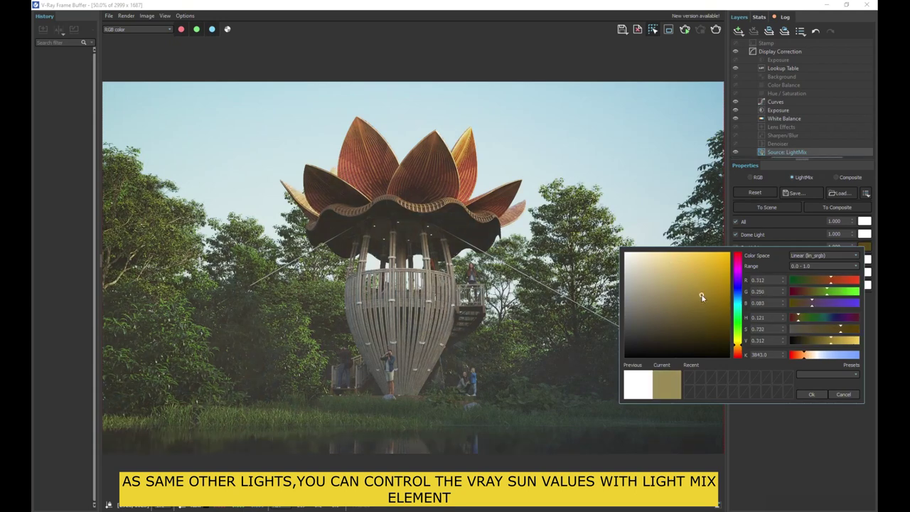
{"action": "mouse_move", "coordinate": [739, 347]}
{"action": "left_mouse_down"}
{"action": "mouse_move", "coordinate": [718, 283]}
{"action": "mouse_move", "coordinate": [700, 266]}
{"action": "mouse_move", "coordinate": [691, 284]}
{"action": "mouse_move", "coordinate": [721, 282]}
{"action": "left_mouse_up"}
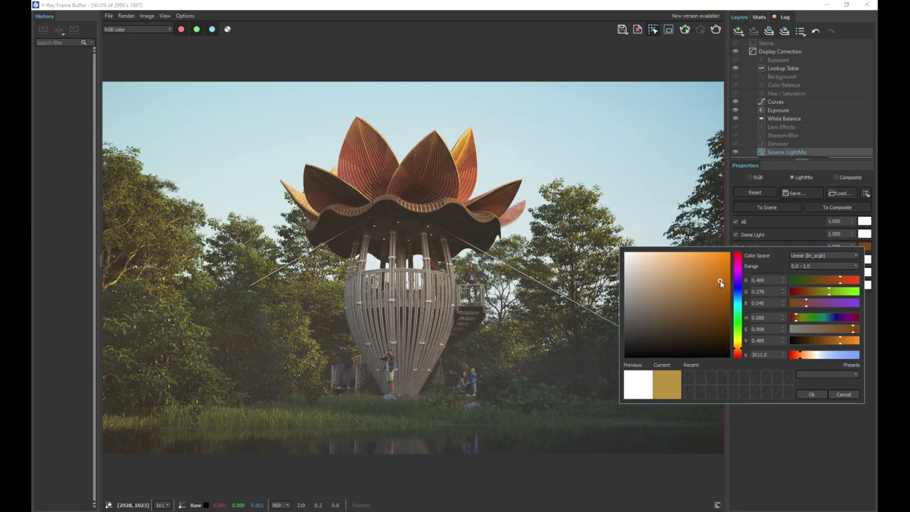
{"action": "left_click", "coordinate": [812, 394]}
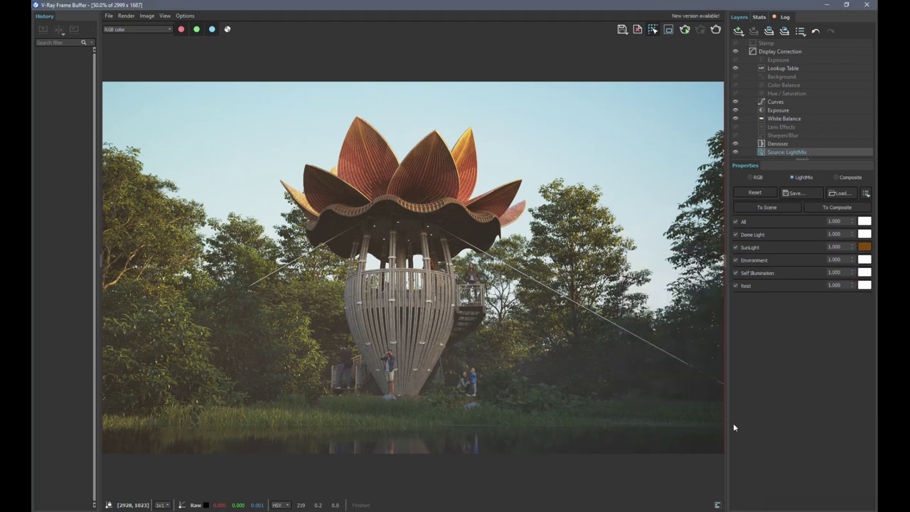